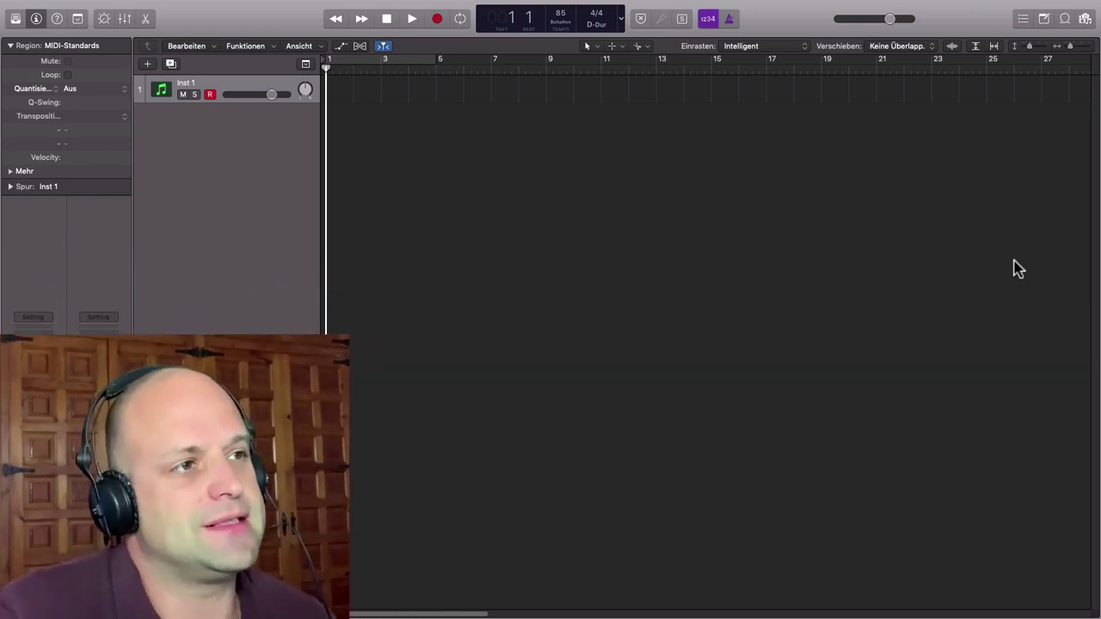
# - Open the Apple Loops browser beside the arrangement area
pyautogui.click(1065, 19)
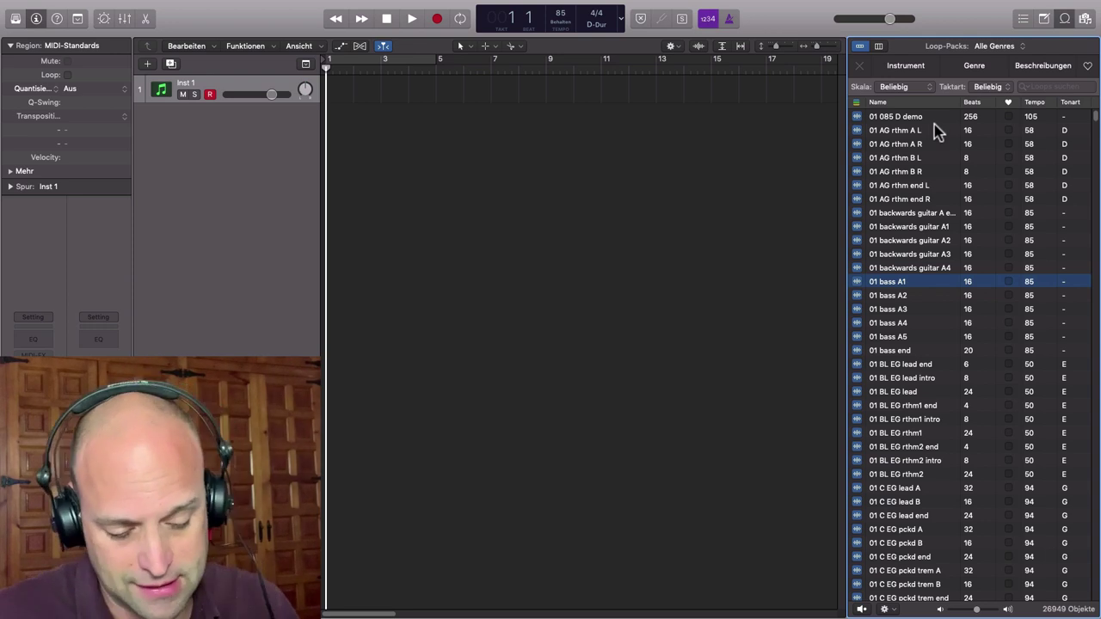
pyautogui.click(1065, 20)
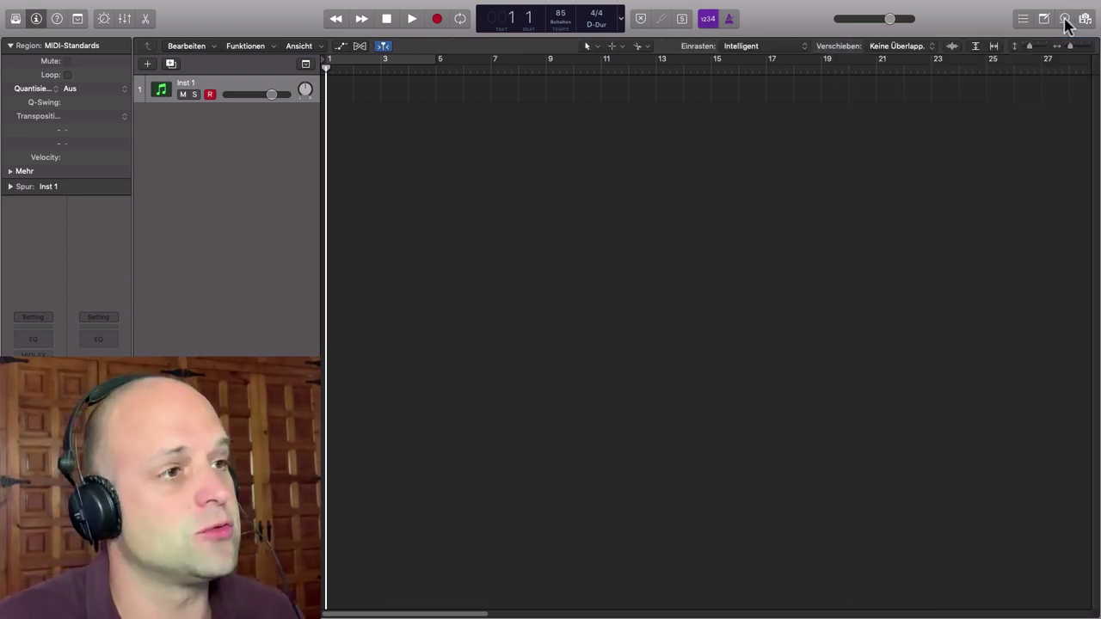
pyautogui.click(1065, 20)
pyautogui.click(1065, 21)
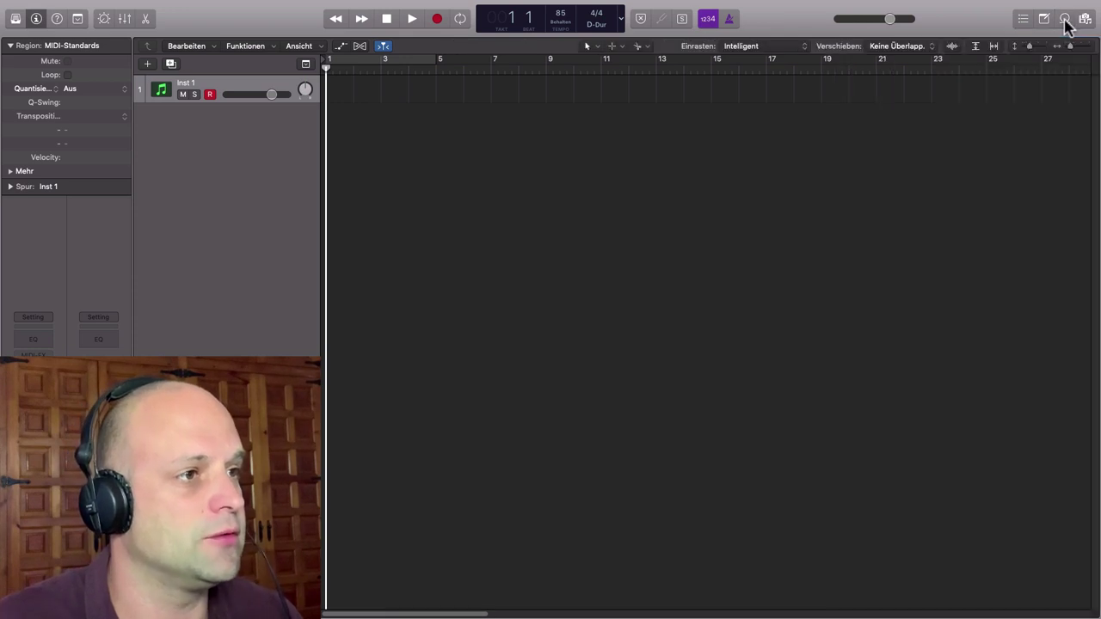
pyautogui.click(1065, 20)
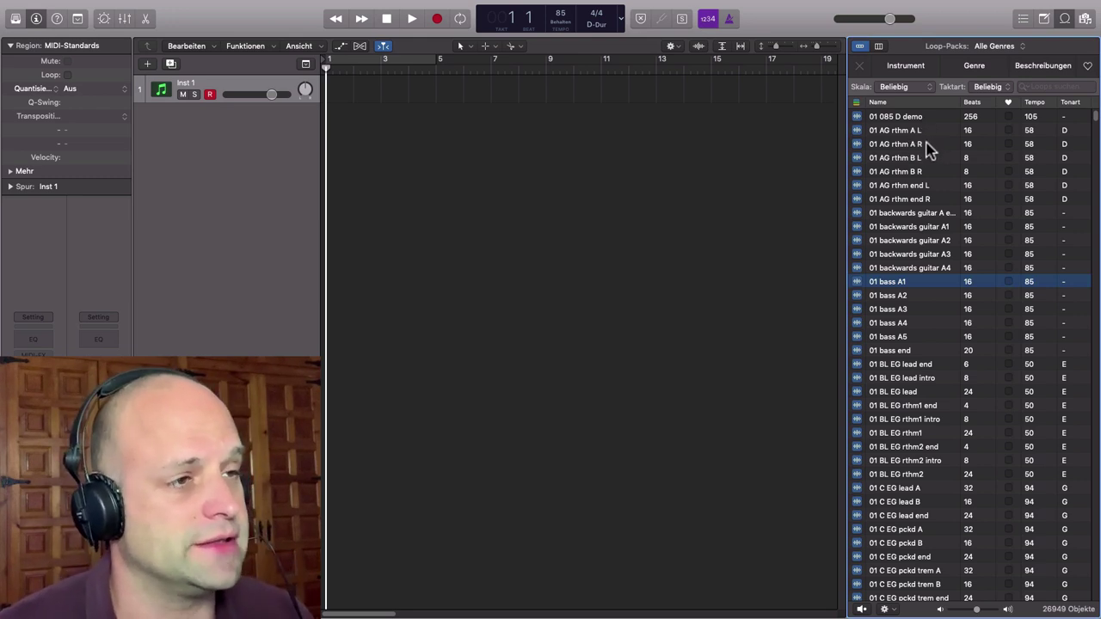
# - Look through the loop browser's filter keywords for instrument, genre and descriptions
pyautogui.click(904, 69)
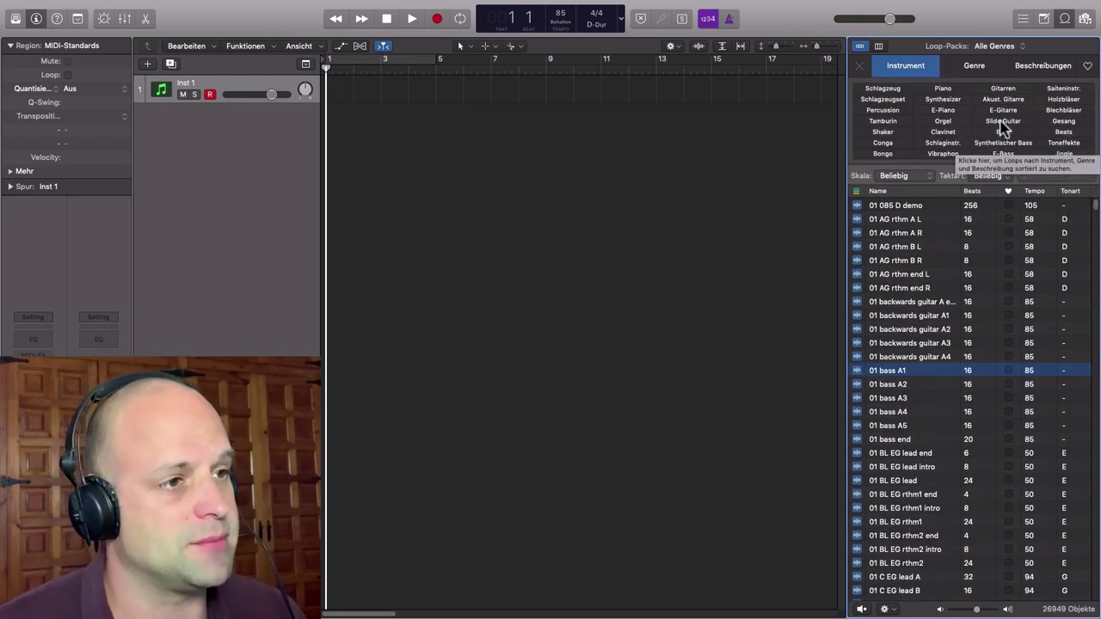
pyautogui.click(974, 69)
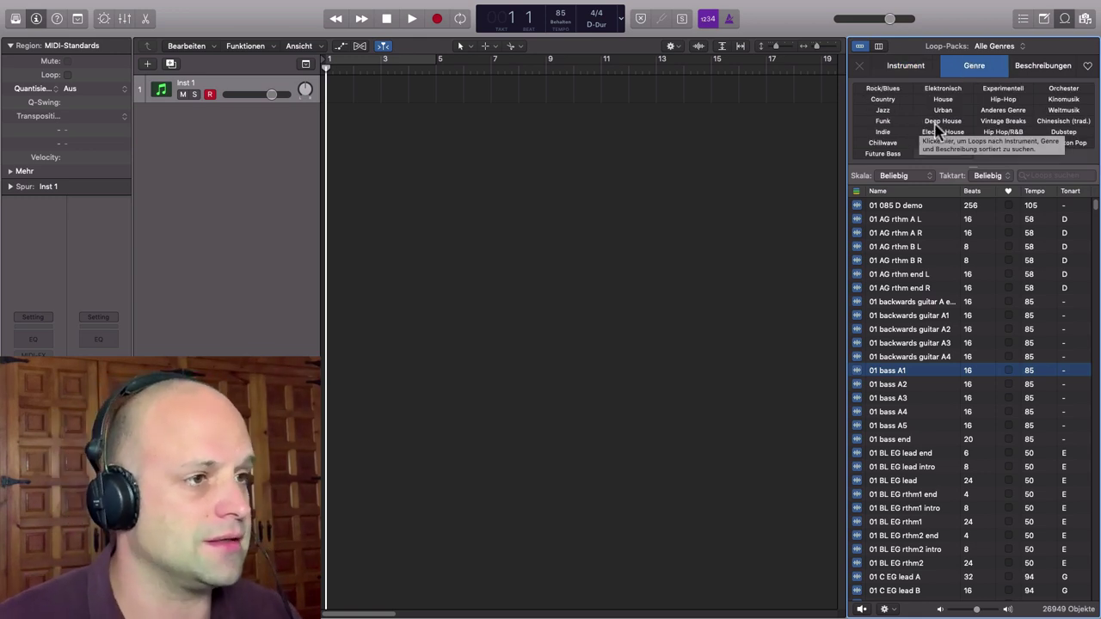
pyautogui.click(1050, 68)
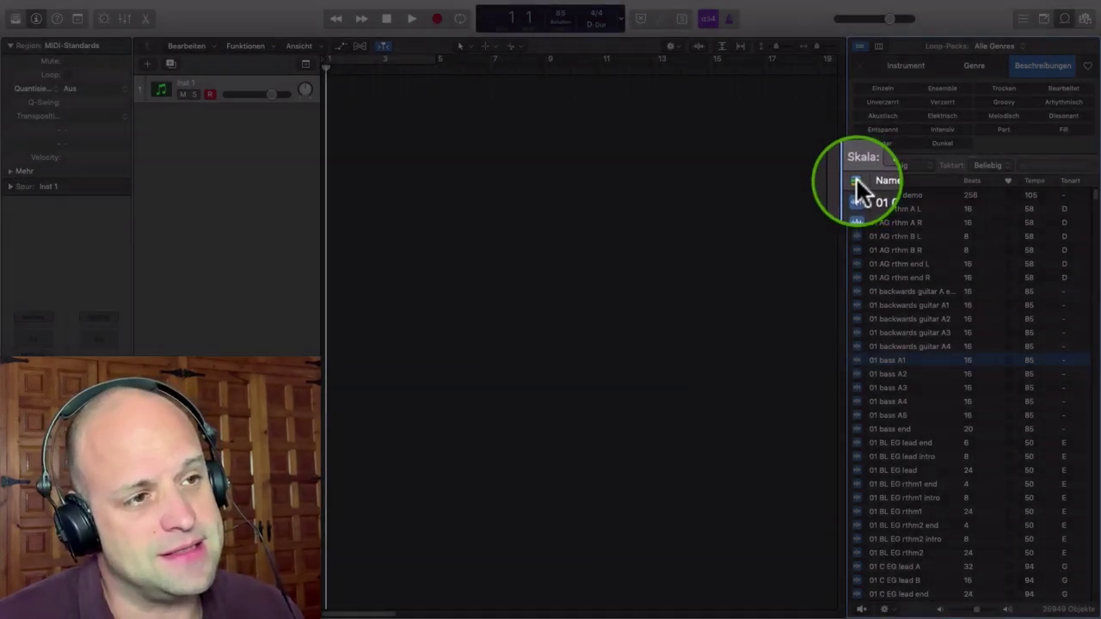
# - Filter the loop list to Drummer-Loops only, then restore the display of Alle Loops
pyautogui.click(857, 180)
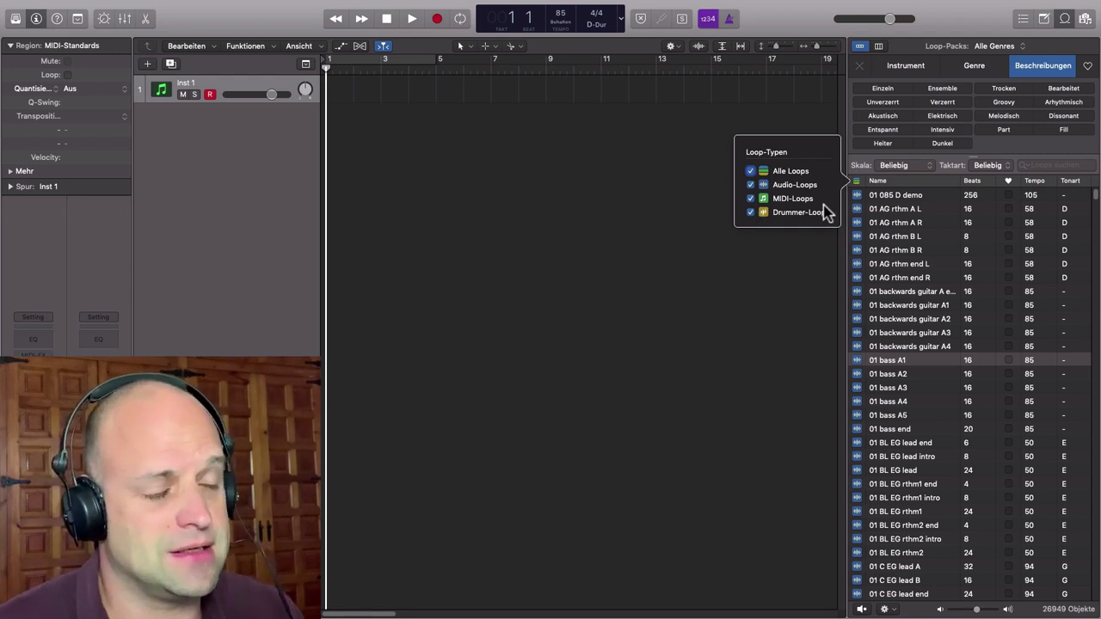
pyautogui.click(751, 213)
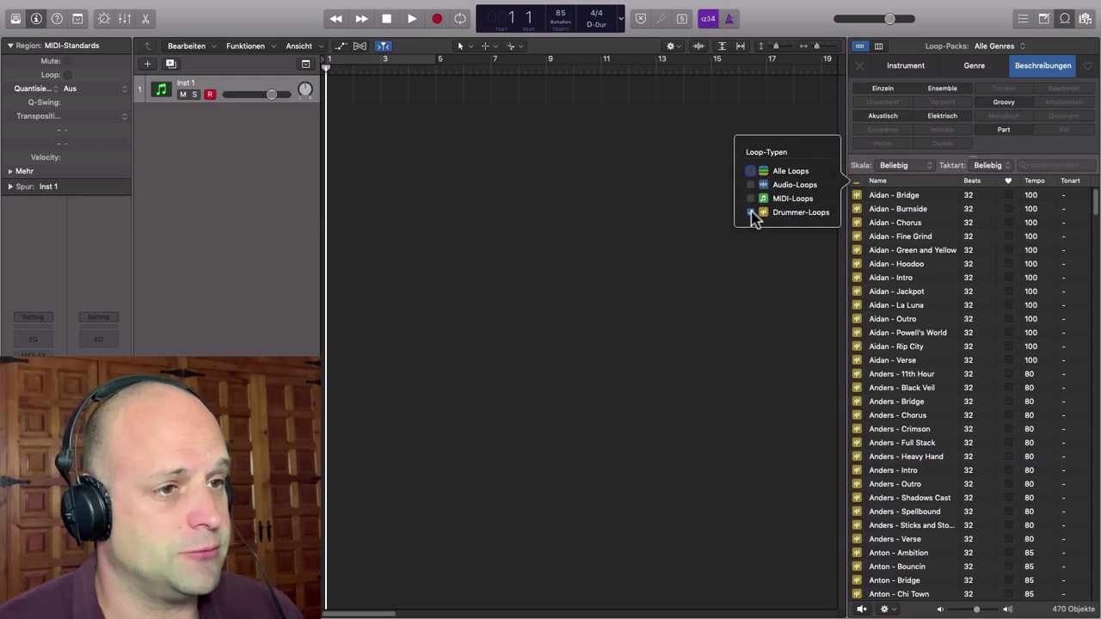
pyautogui.click(751, 171)
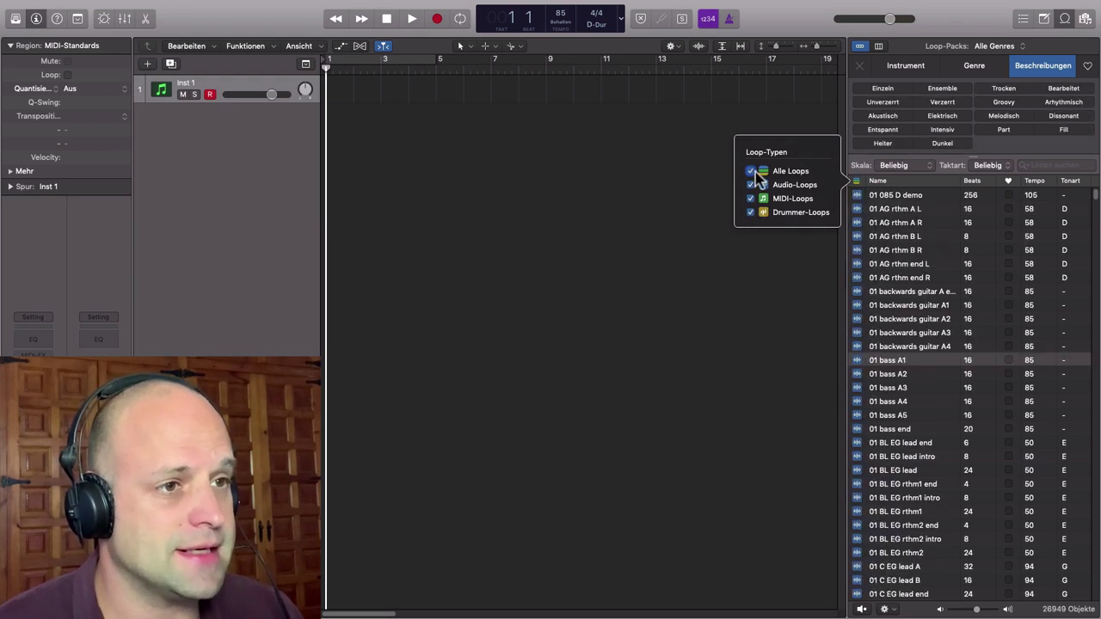
pyautogui.click(917, 185)
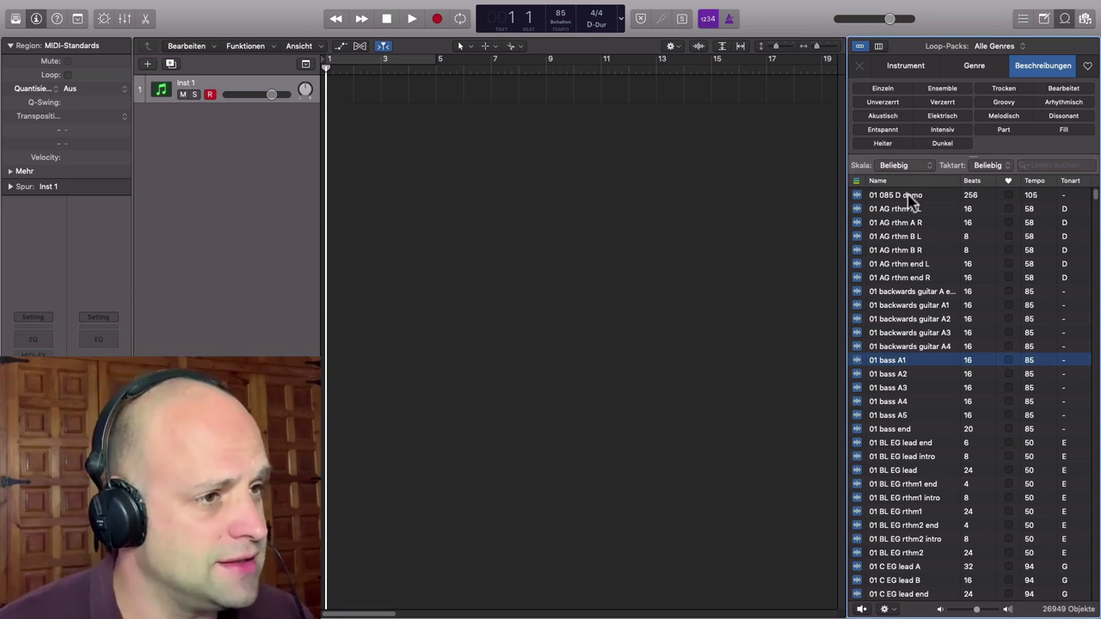
# - Play a preview of the 01 085 D demo loop and stop it
pyautogui.click(909, 195)
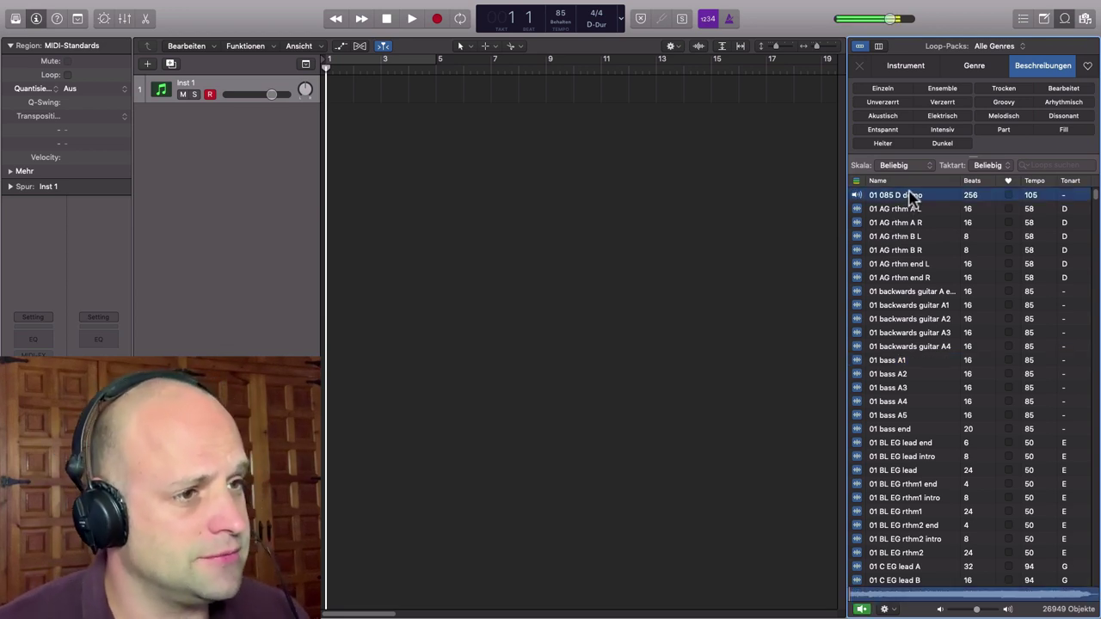
pyautogui.click(857, 197)
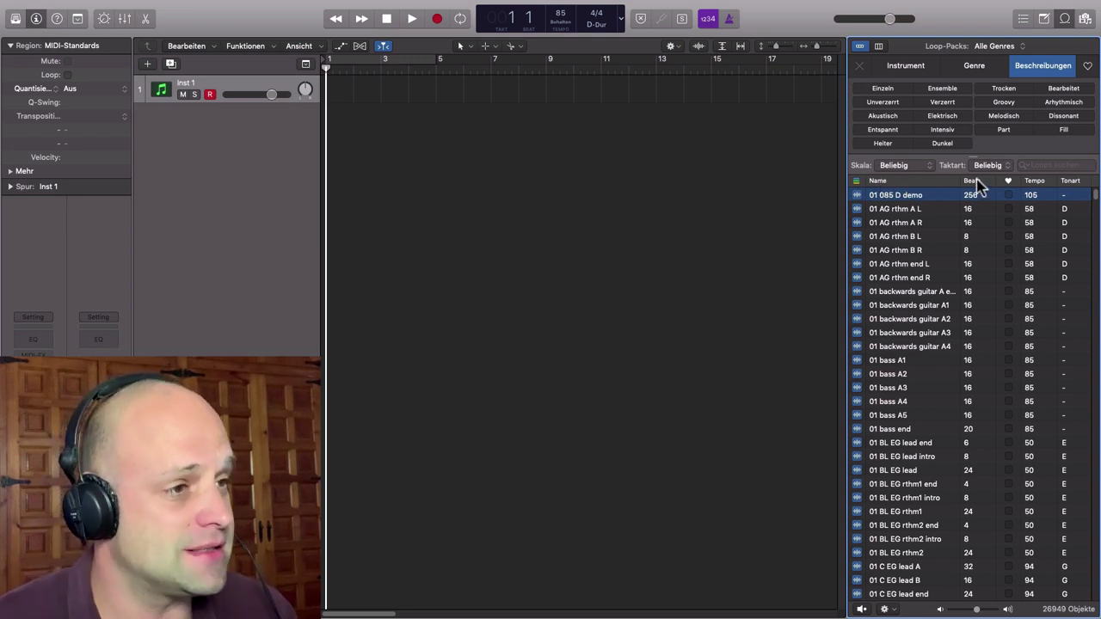
# - Sort the loop list by tempo and then by key, browsing the sorted entries
pyautogui.click(1036, 181)
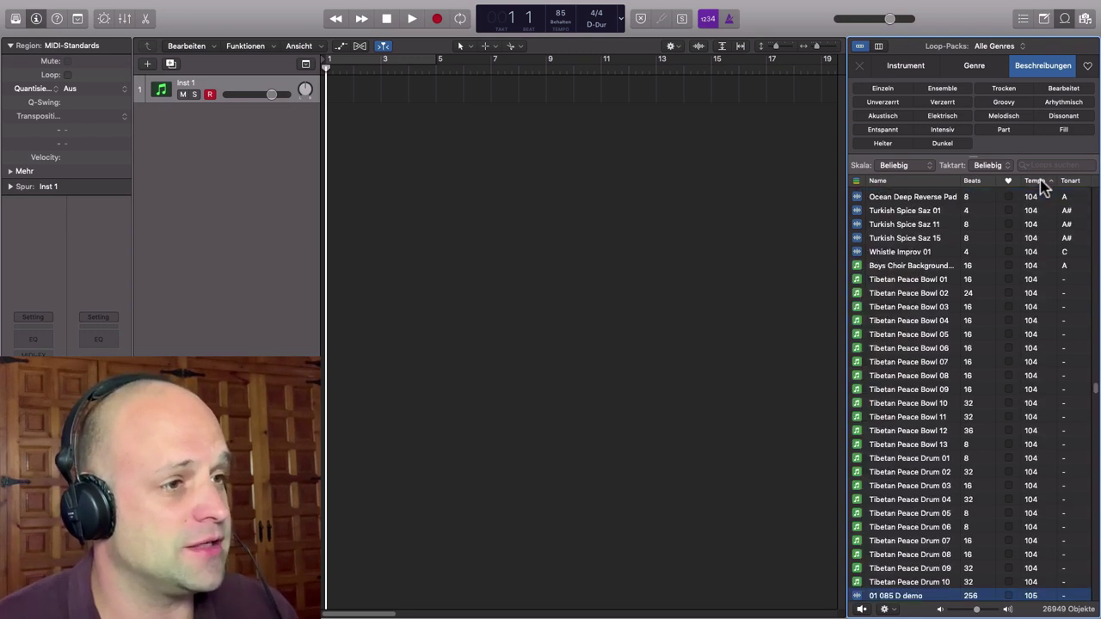
pyautogui.moveTo(1091, 394); pyautogui.dragTo(1096, 336)
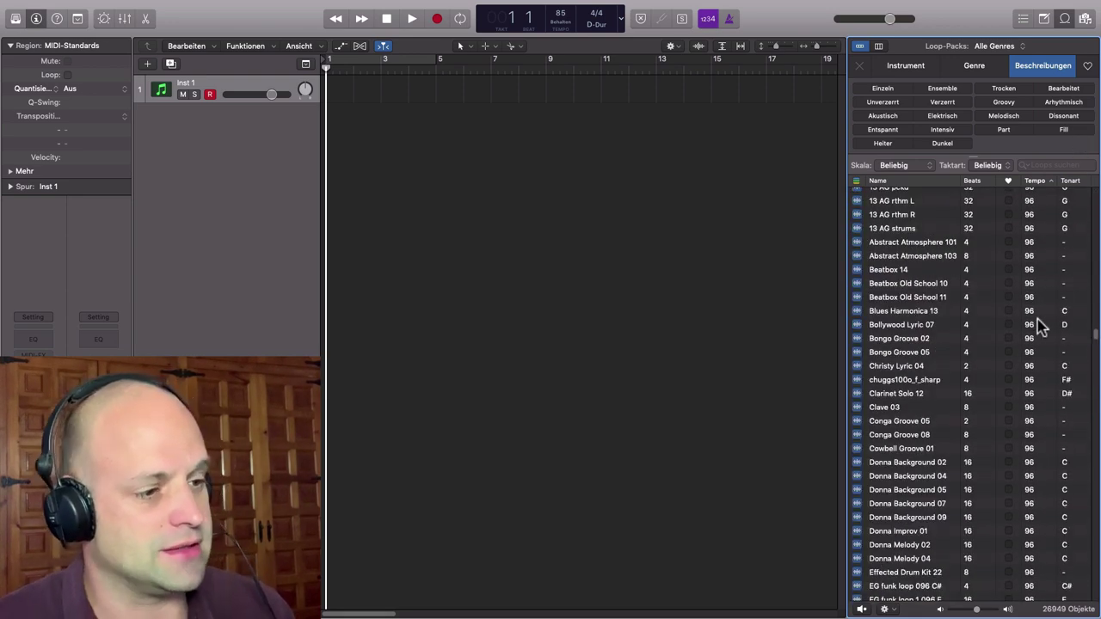
pyautogui.click(1071, 180)
pyautogui.scroll(-20, 1055, 331)
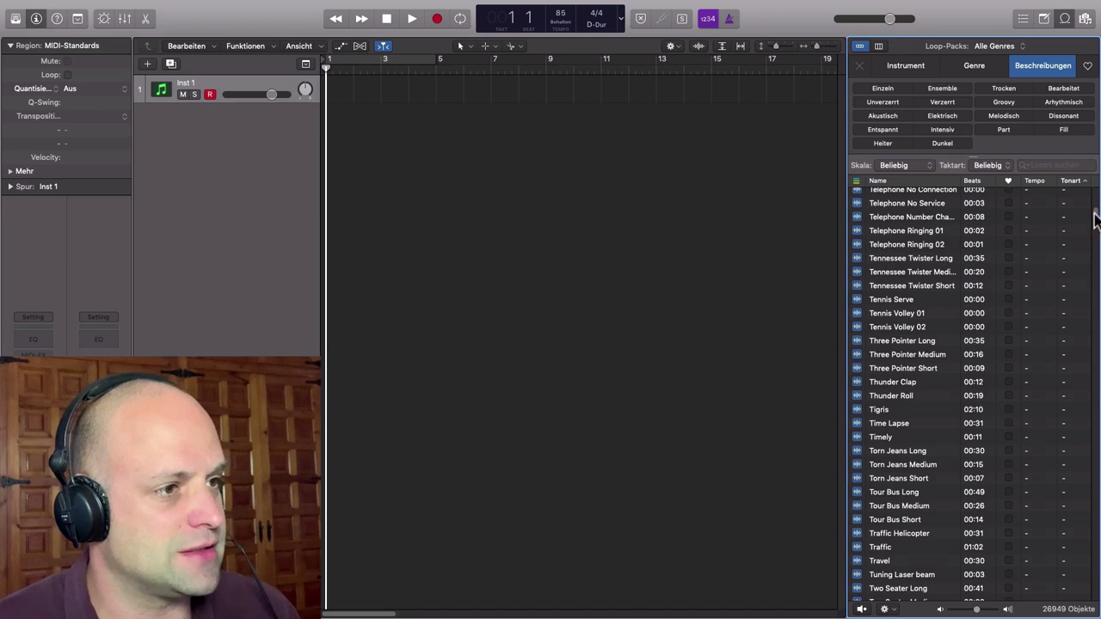
pyautogui.scroll(-20, 1058, 344)
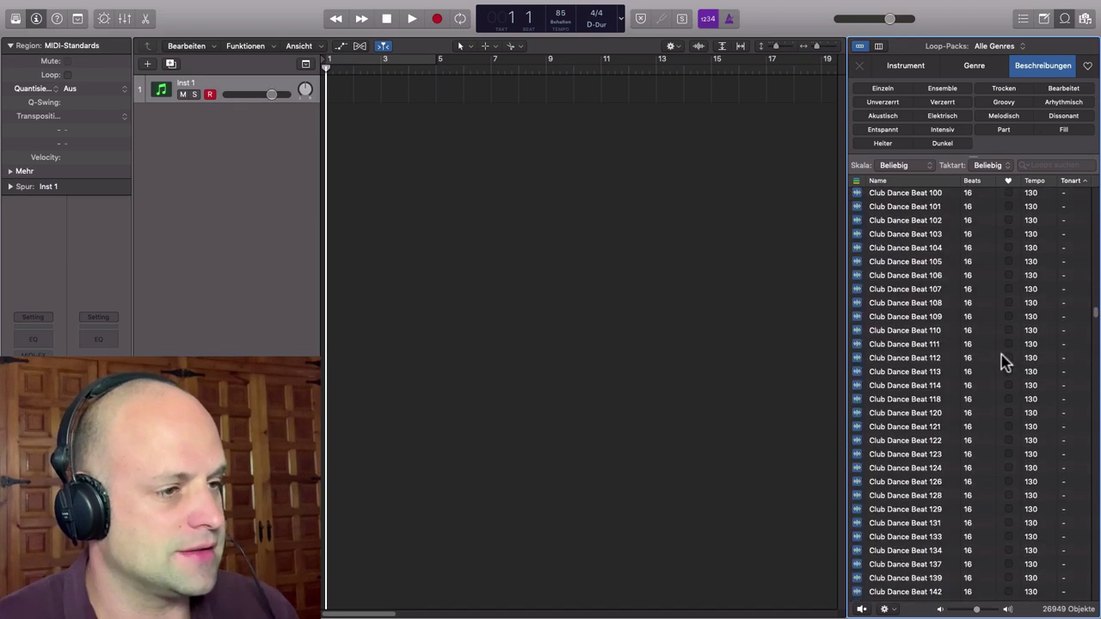
pyautogui.scroll(-10, 1099, 424)
pyautogui.scroll(-20, 1099, 425)
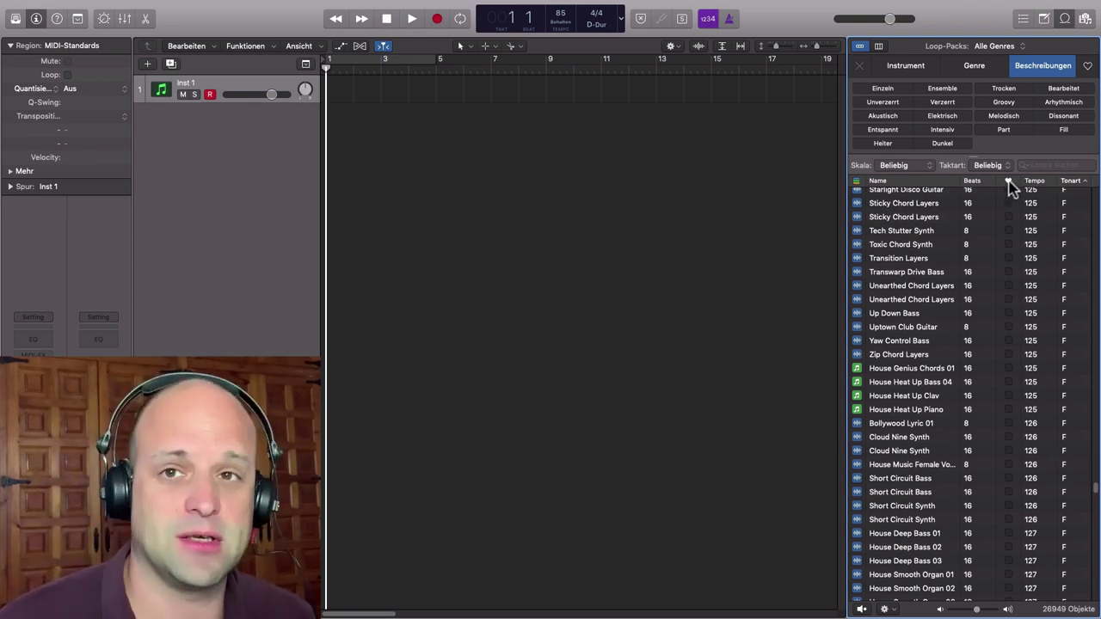
# - Mark the Tech Stutter Synth loop as a favorite and briefly filter the list to favorites only
pyautogui.click(1008, 231)
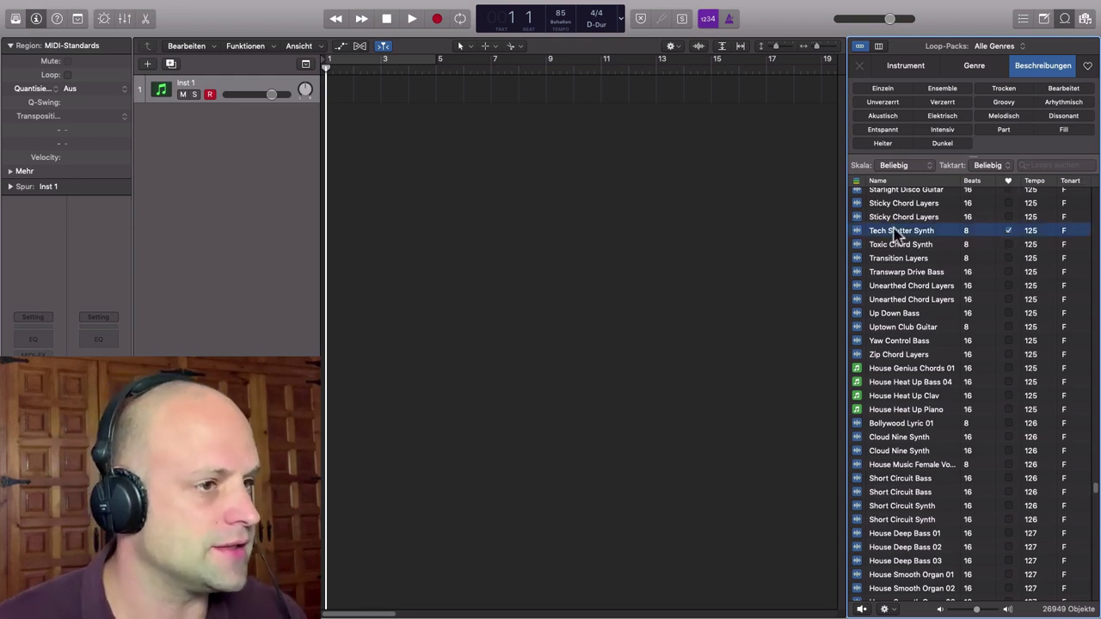
pyautogui.click(1088, 69)
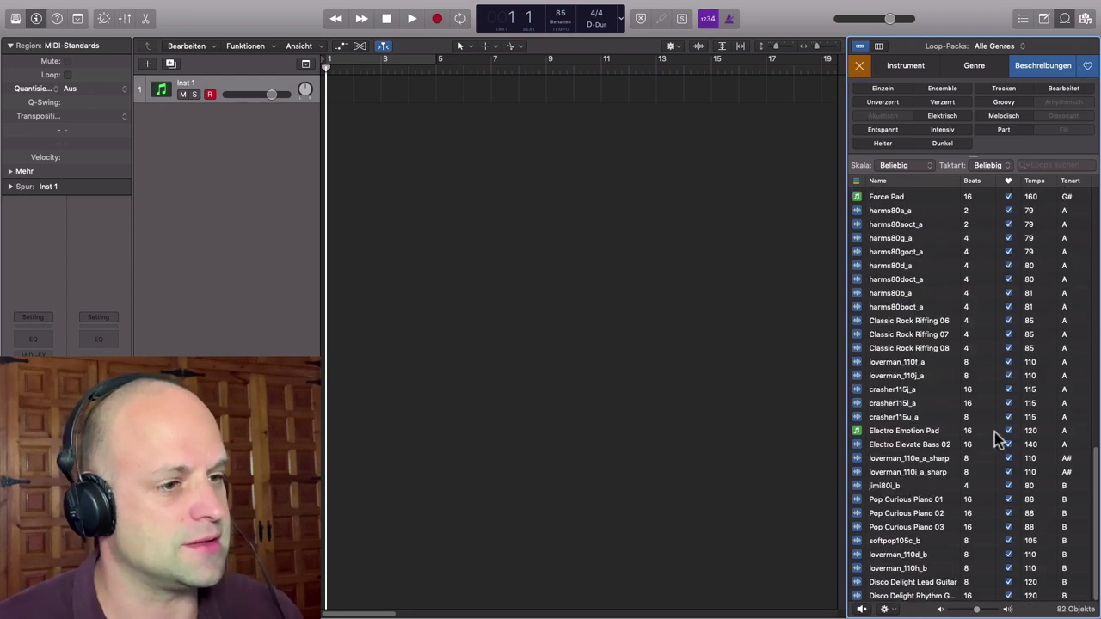
pyautogui.click(1089, 69)
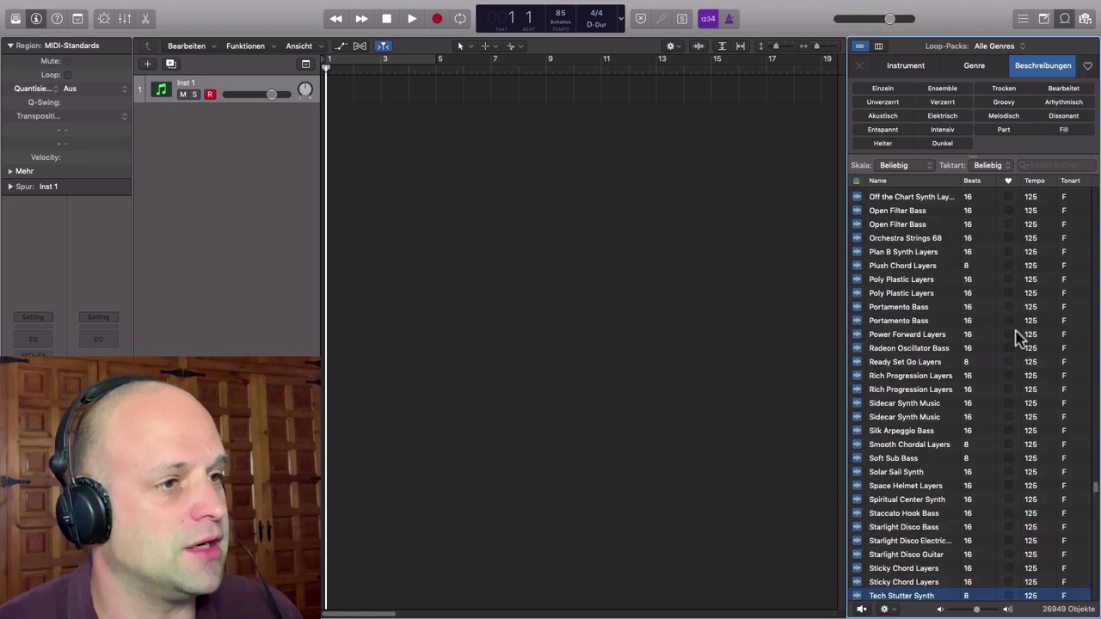
# - Lower the loop preview volume slightly and set previews to In Originaltonart spielen
pyautogui.scroll(3, 1018, 340)
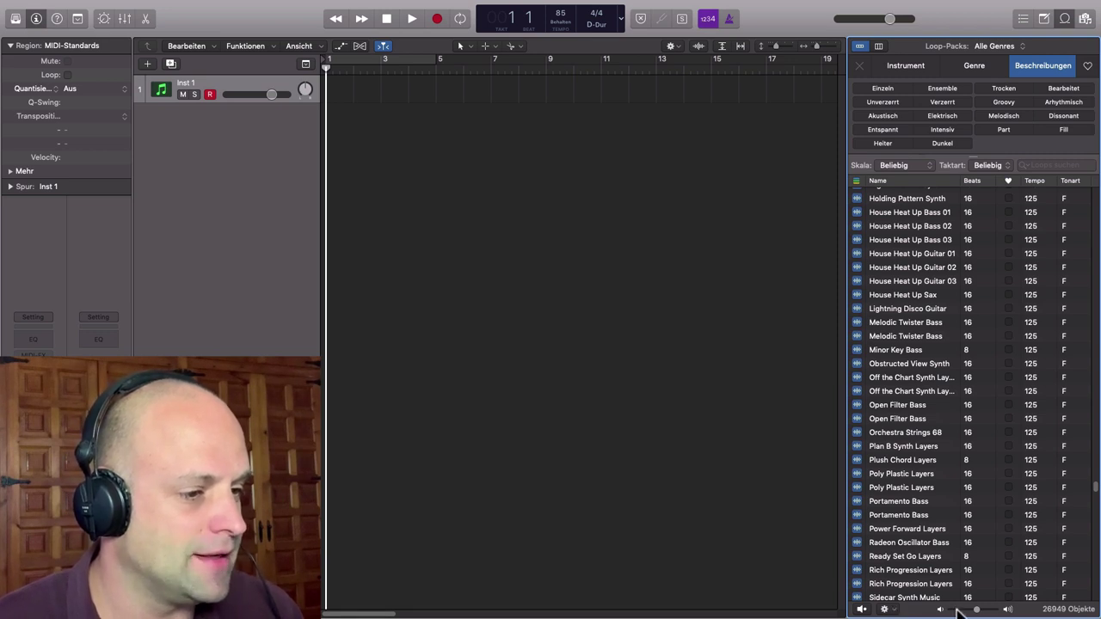
pyautogui.moveTo(977, 611); pyautogui.dragTo(970, 613)
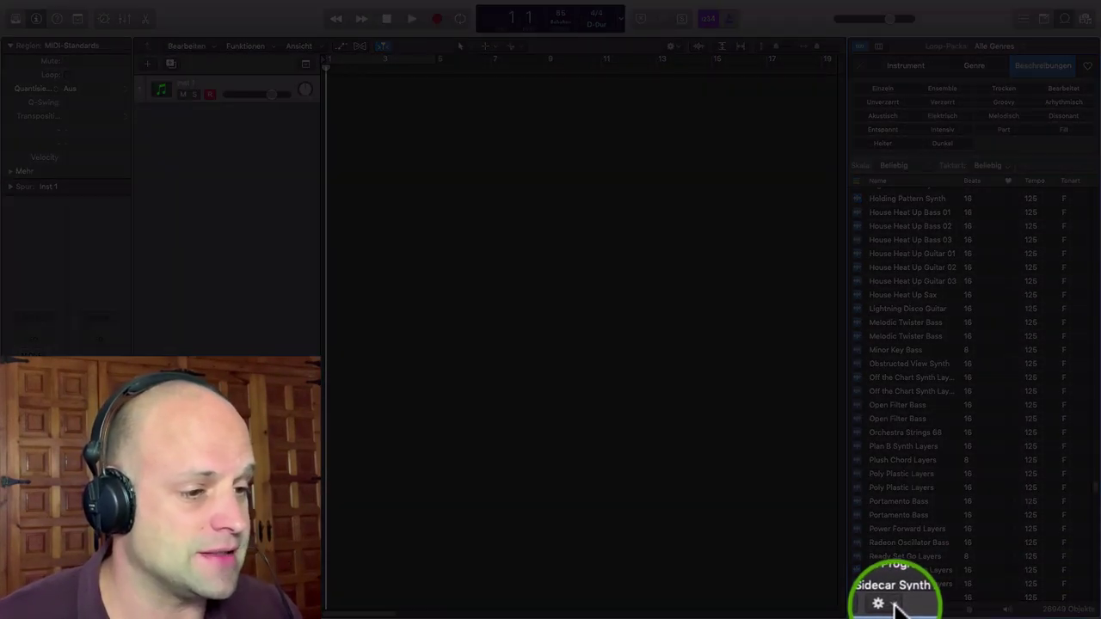
pyautogui.click(895, 609)
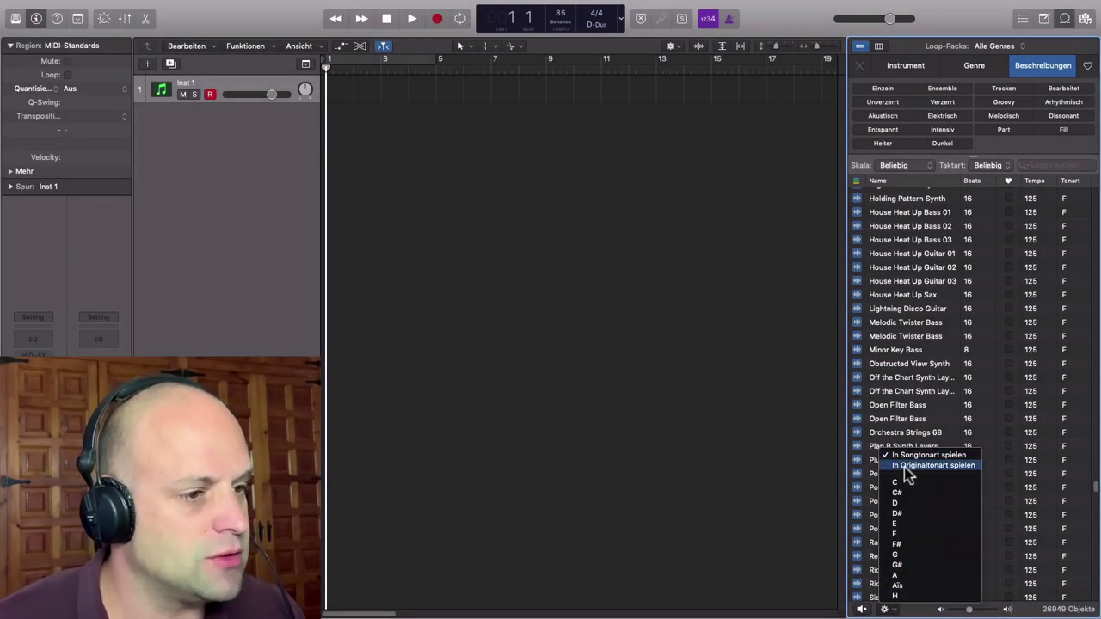
pyautogui.click(906, 467)
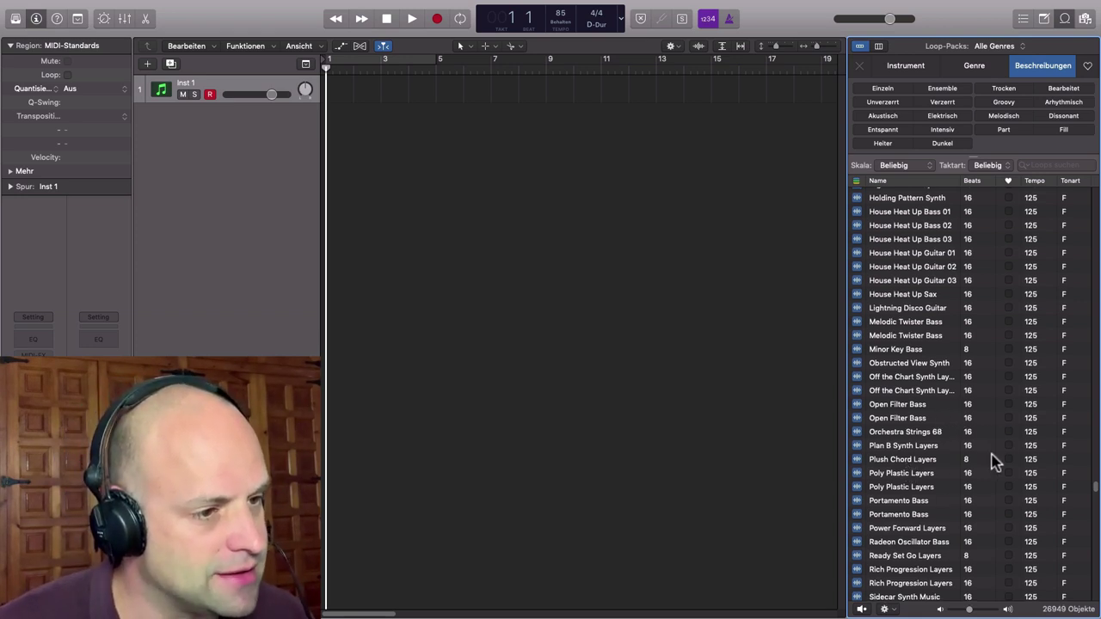
# - Listen to the first Poly Plastic Layers loop and stop the preview
pyautogui.click(860, 476)
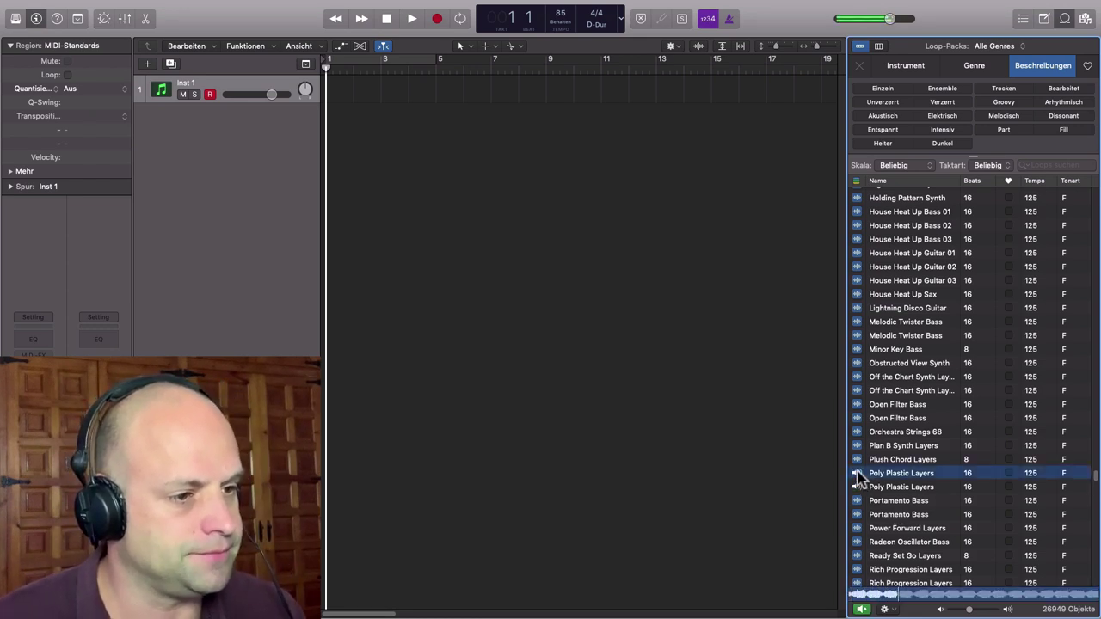
pyautogui.click(858, 473)
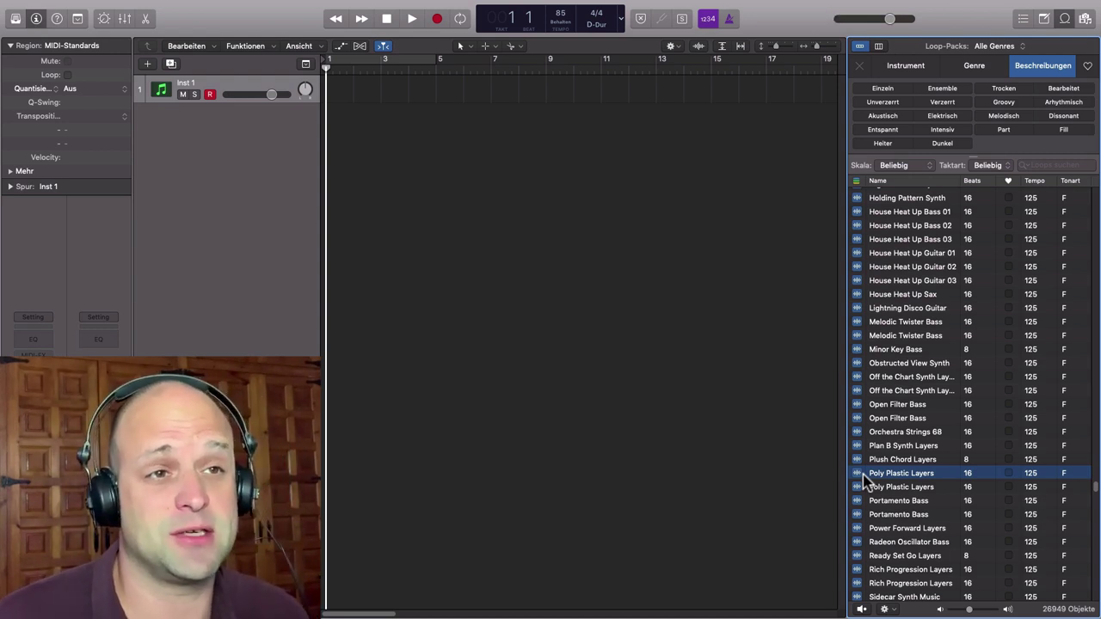
# - Set the project's key signature to C-Dur
pyautogui.click(621, 19)
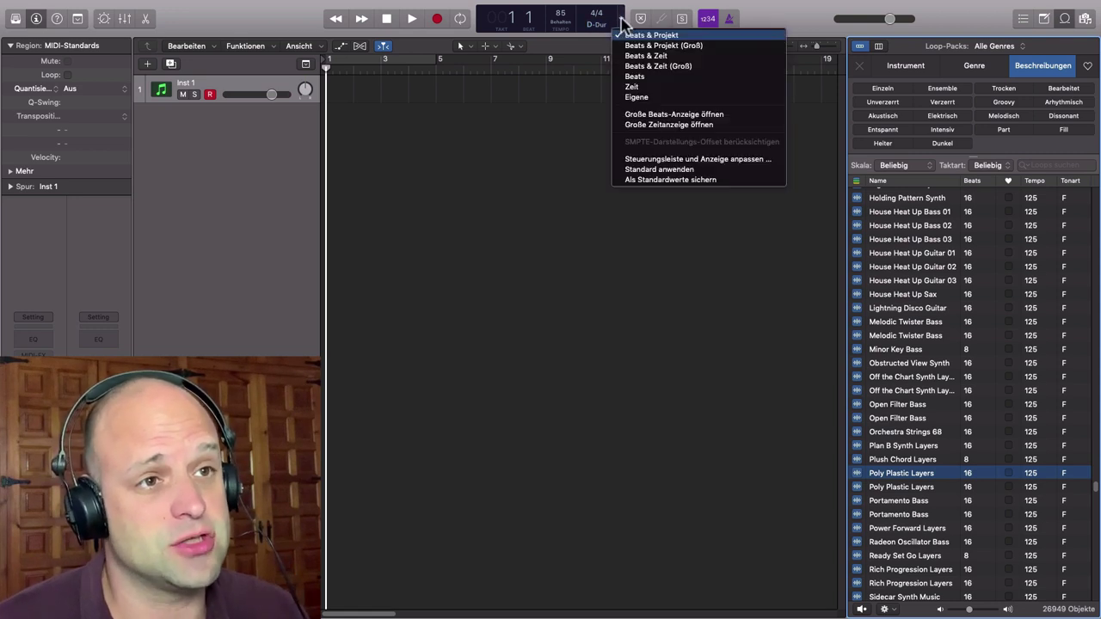
pyautogui.click(595, 26)
pyautogui.click(596, 26)
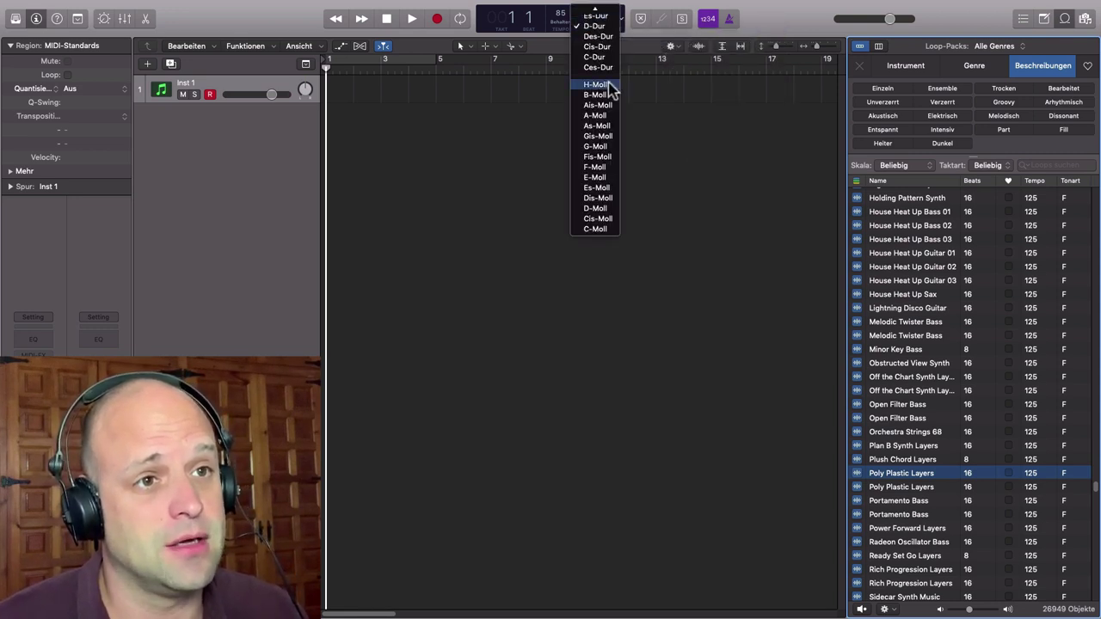
pyautogui.scroll(3, 607, 94)
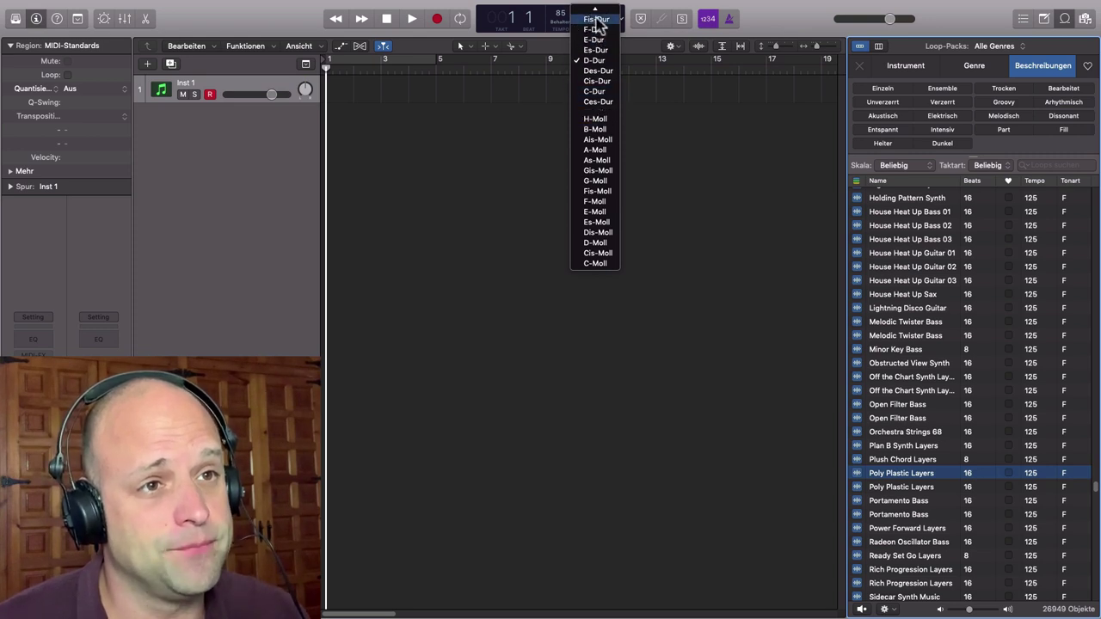
pyautogui.click(599, 91)
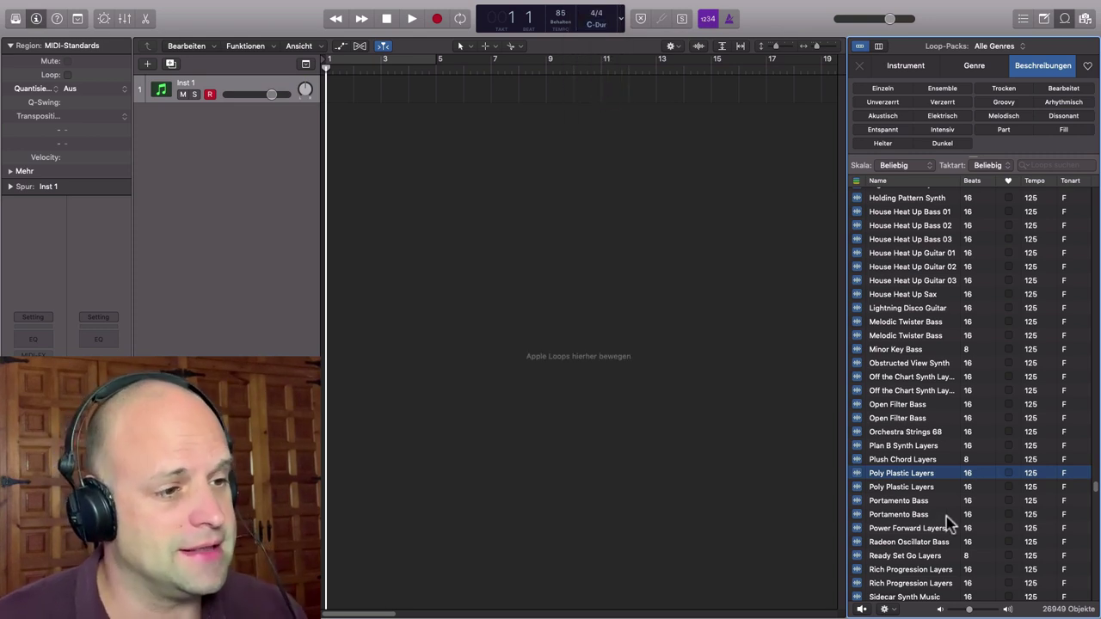
# - Check the preview key option and play the first Poly Plastic Layers loop again in its original key
pyautogui.click(894, 609)
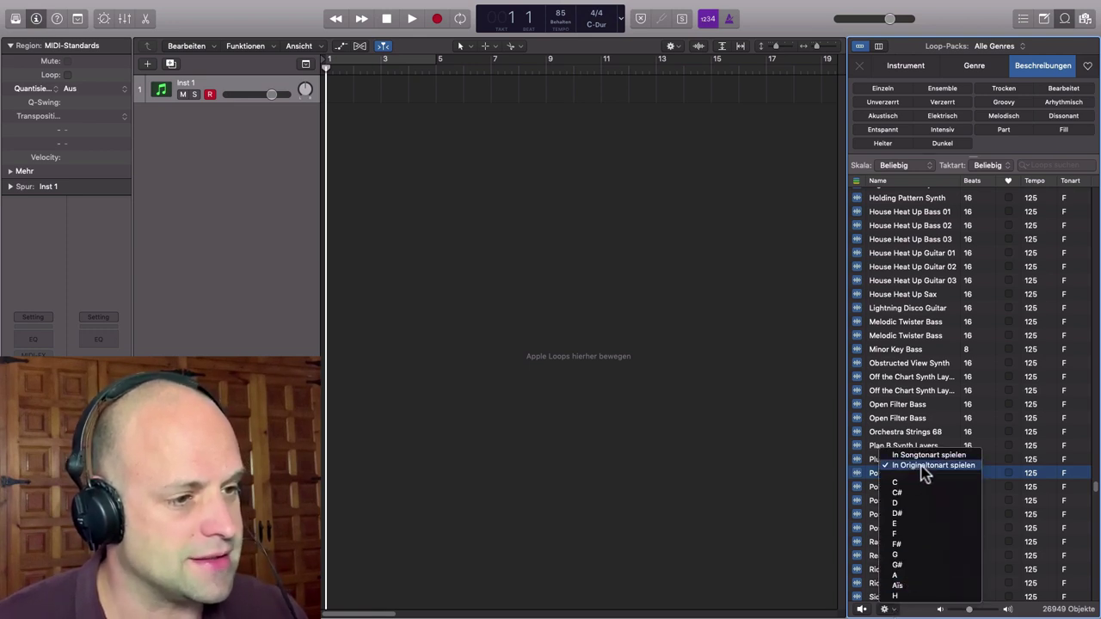
pyautogui.click(858, 478)
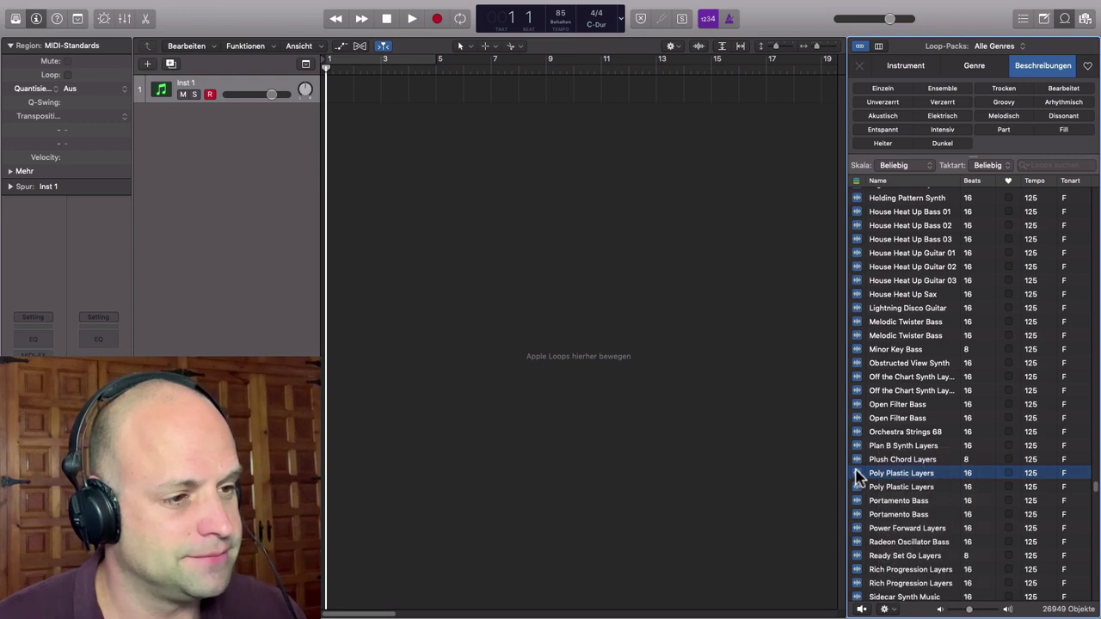
pyautogui.click(858, 478)
pyautogui.click(857, 479)
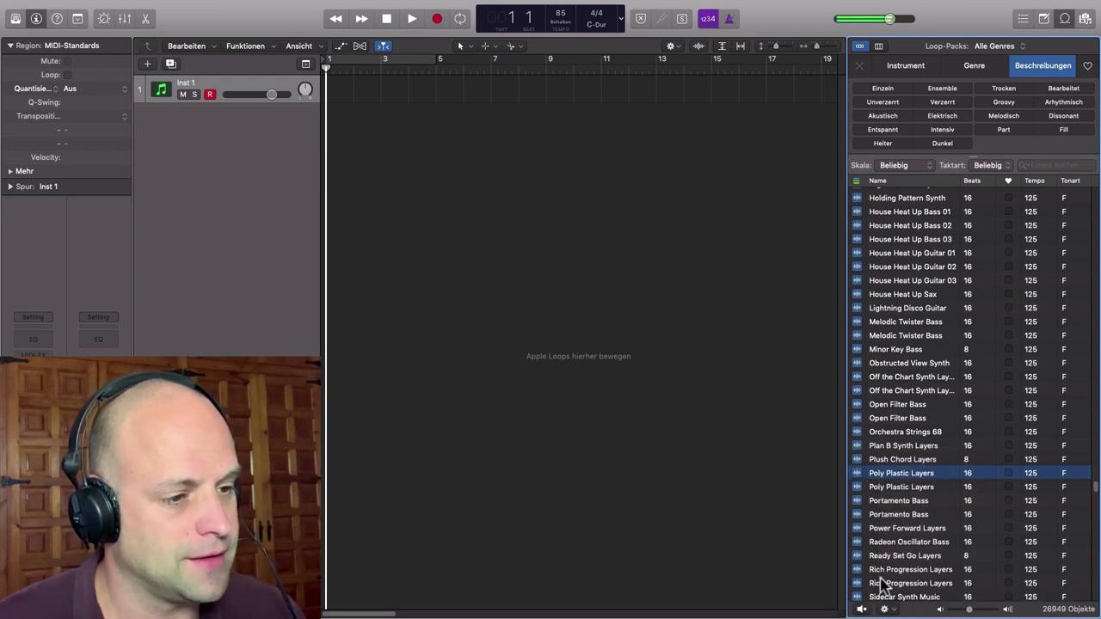
# - Set loop previews to In Songtonart spielen so they follow the project key
pyautogui.click(886, 609)
pyautogui.click(916, 455)
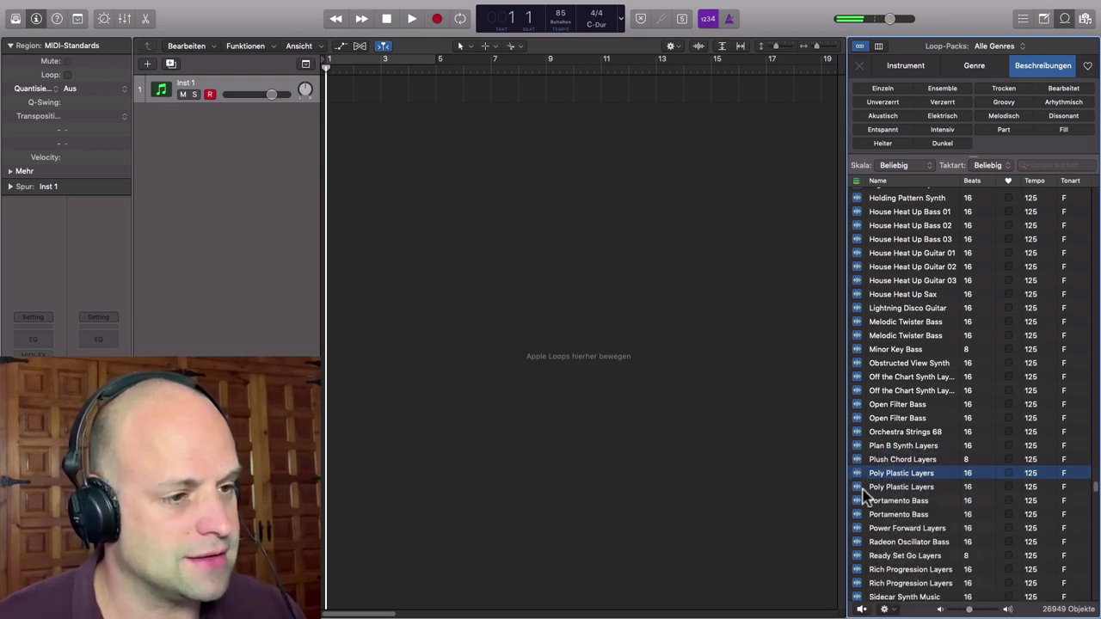
# - Listen to the first Poly Plastic Layers loop in the song key, stop it and review the preview key options
pyautogui.click(858, 479)
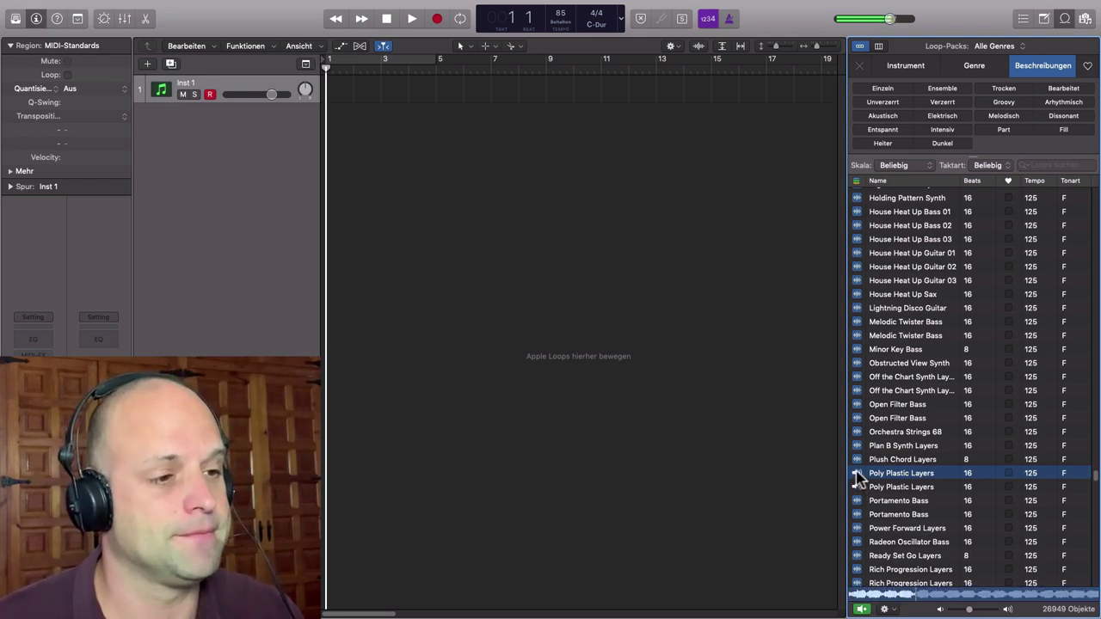
pyautogui.click(858, 475)
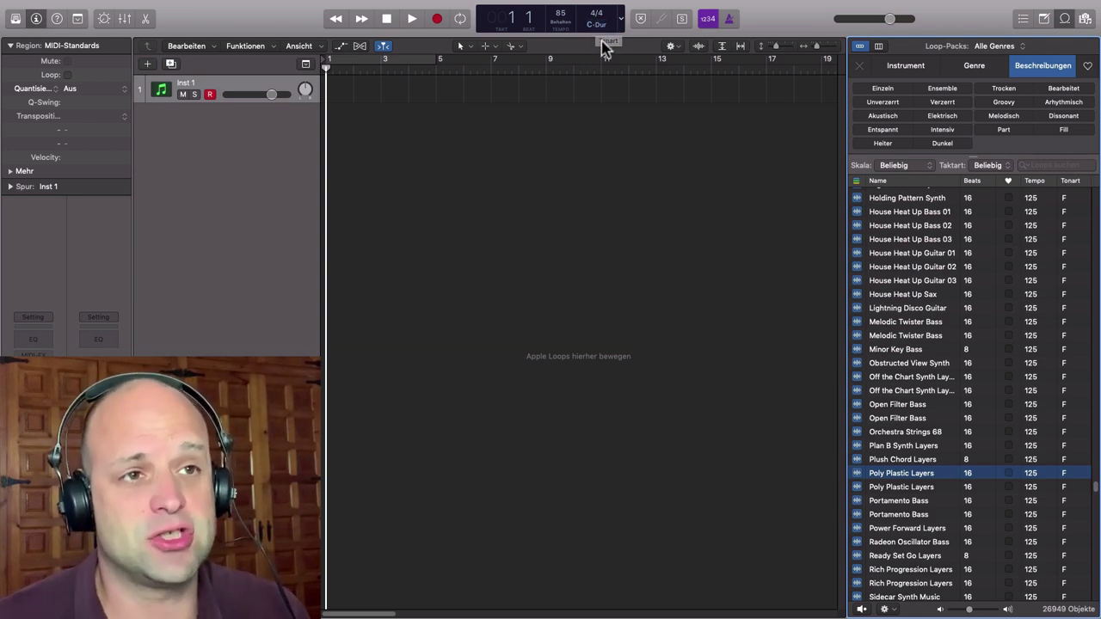
pyautogui.click(892, 609)
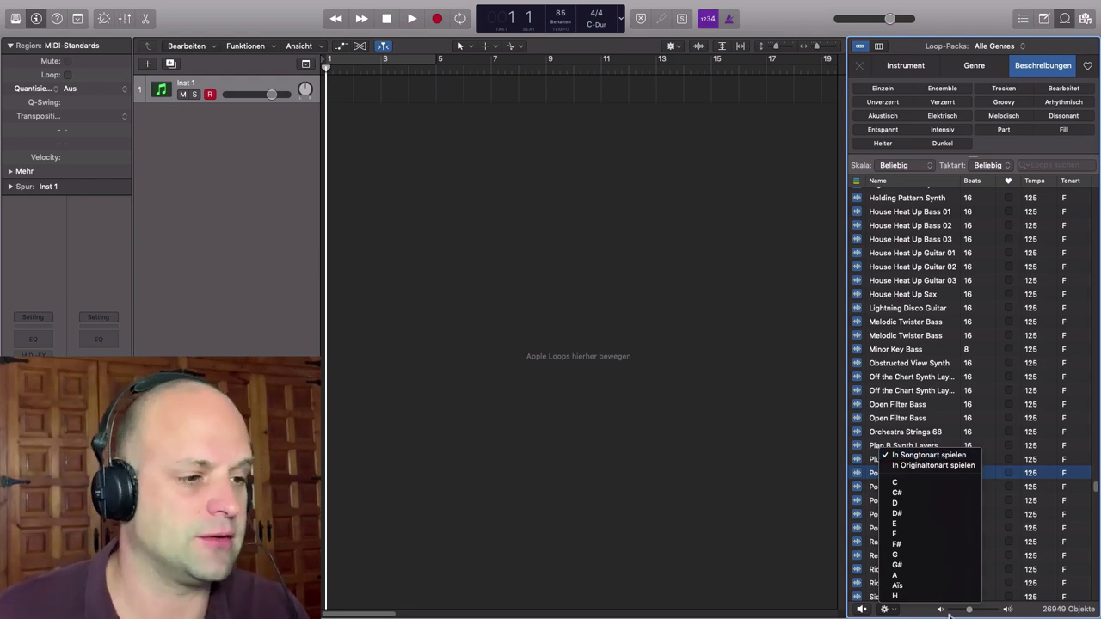
pyautogui.click(921, 612)
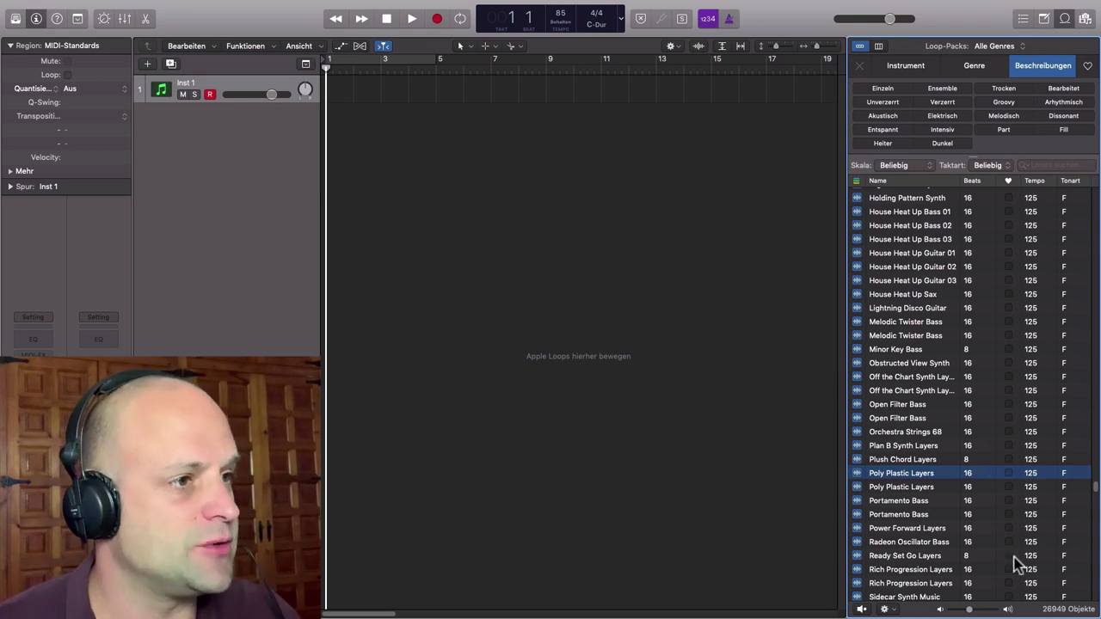
# - Filter the loops by the description Part and search for "pris"
pyautogui.click(1004, 130)
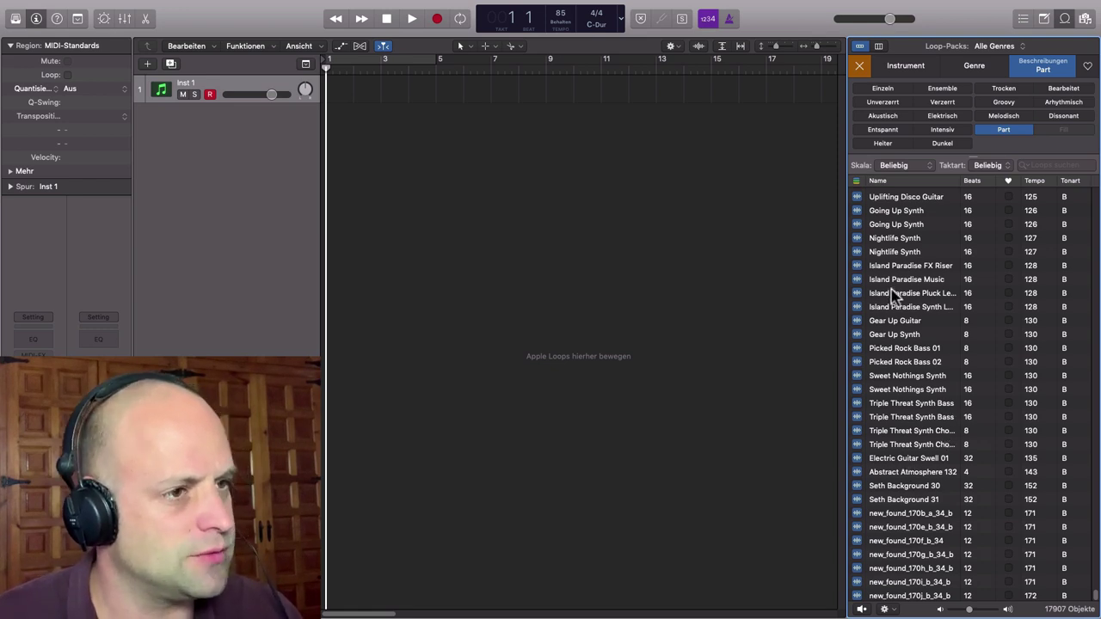
pyautogui.scroll(1, 898, 297)
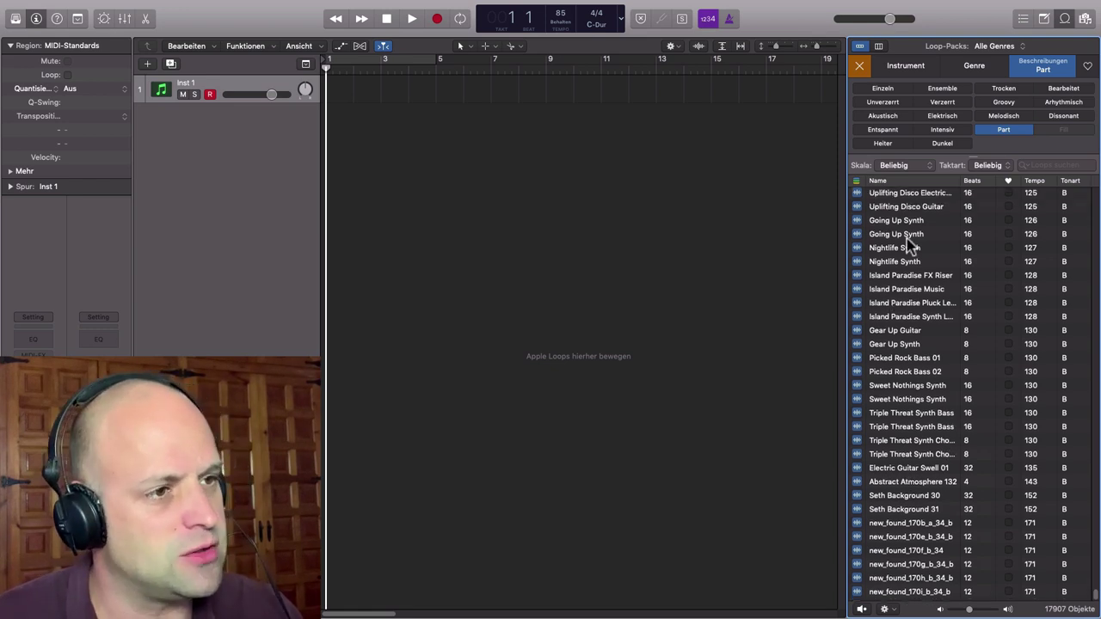
pyautogui.click(1050, 164)
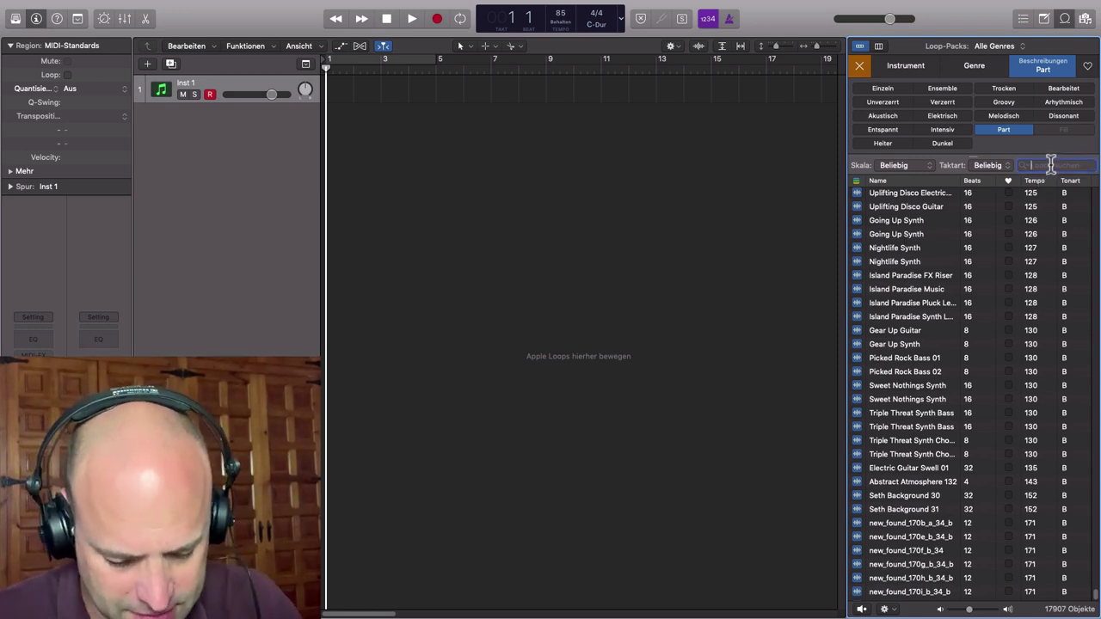
pyautogui.write('pri')
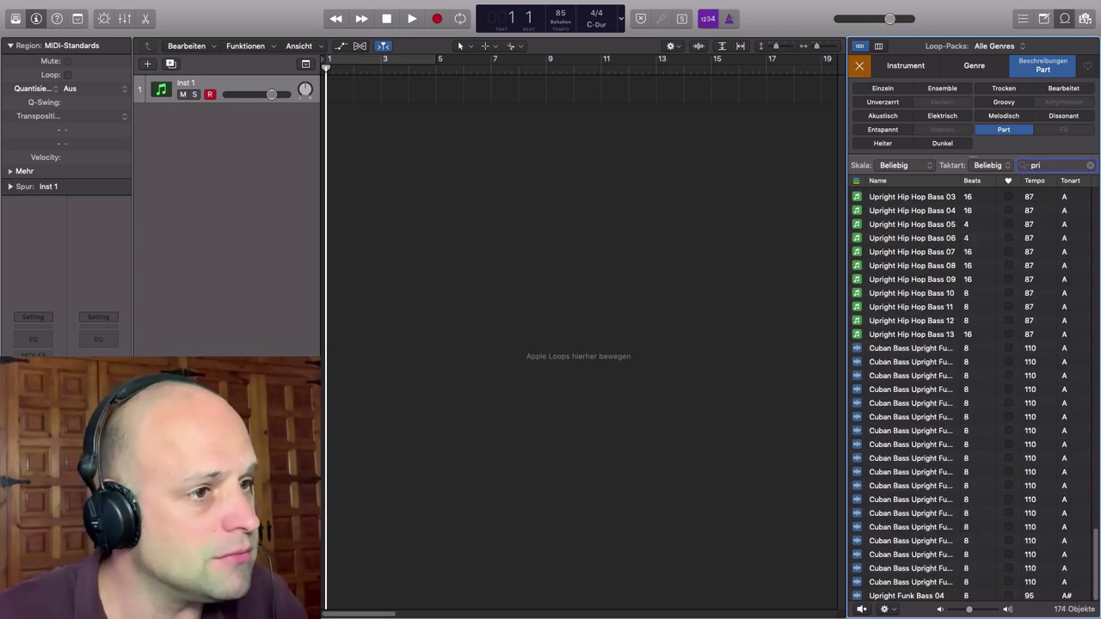
pyautogui.write('s')
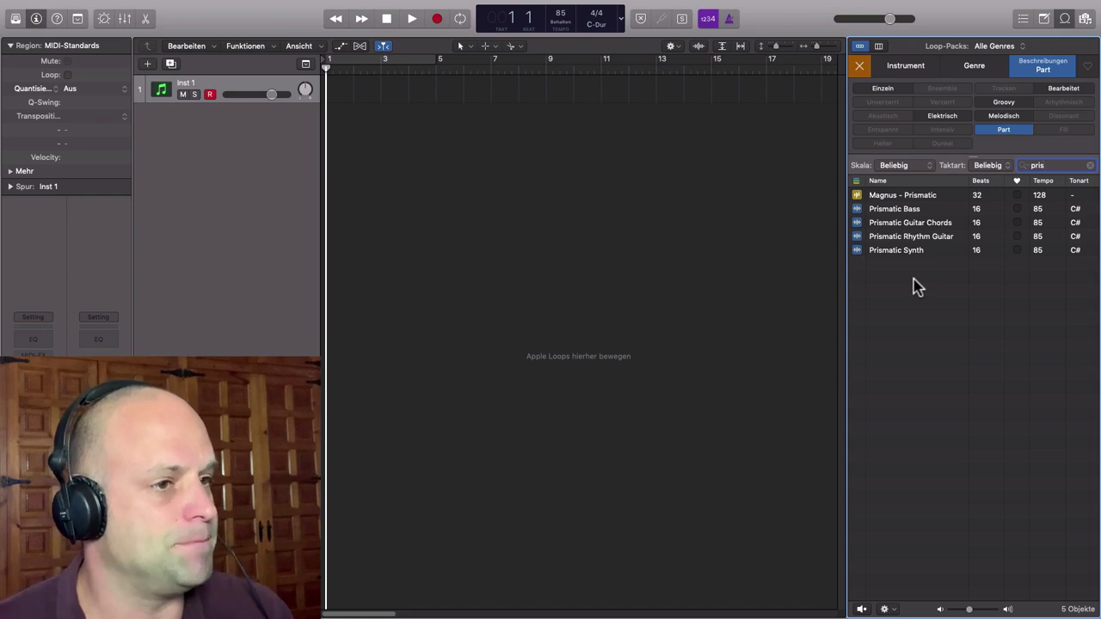
# - Add the Prismatic Bass, Guitar Chords, Rhythm Guitar and Synth loops together at bar 1, creating new tracks for them
pyautogui.click(926, 212)
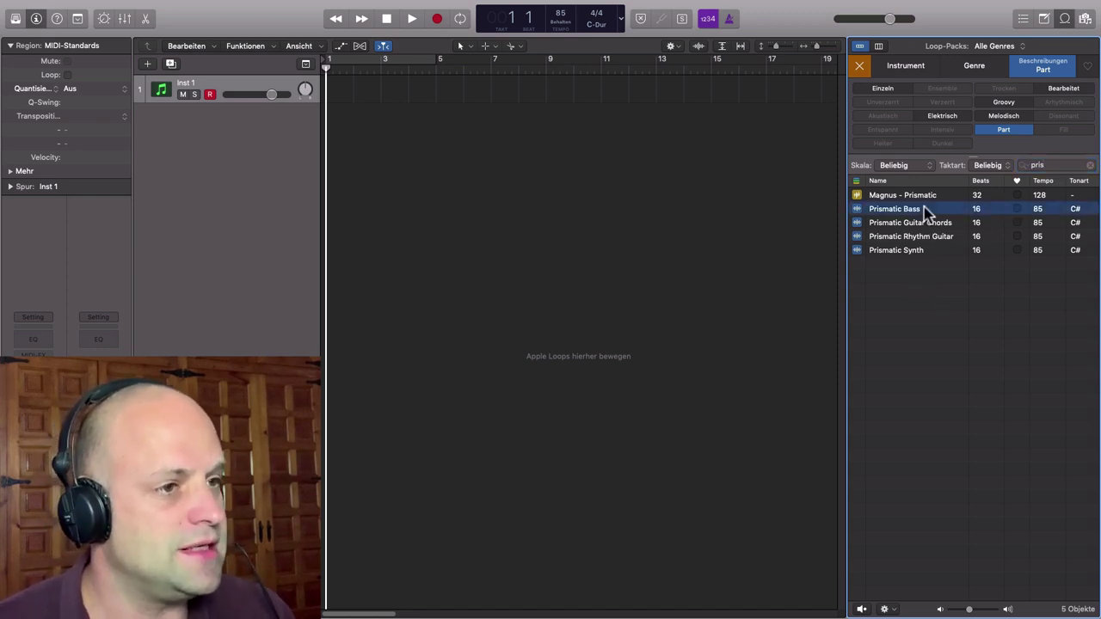
pyautogui.keyDown('shift'); pyautogui.click(897, 255); pyautogui.keyUp('shift')
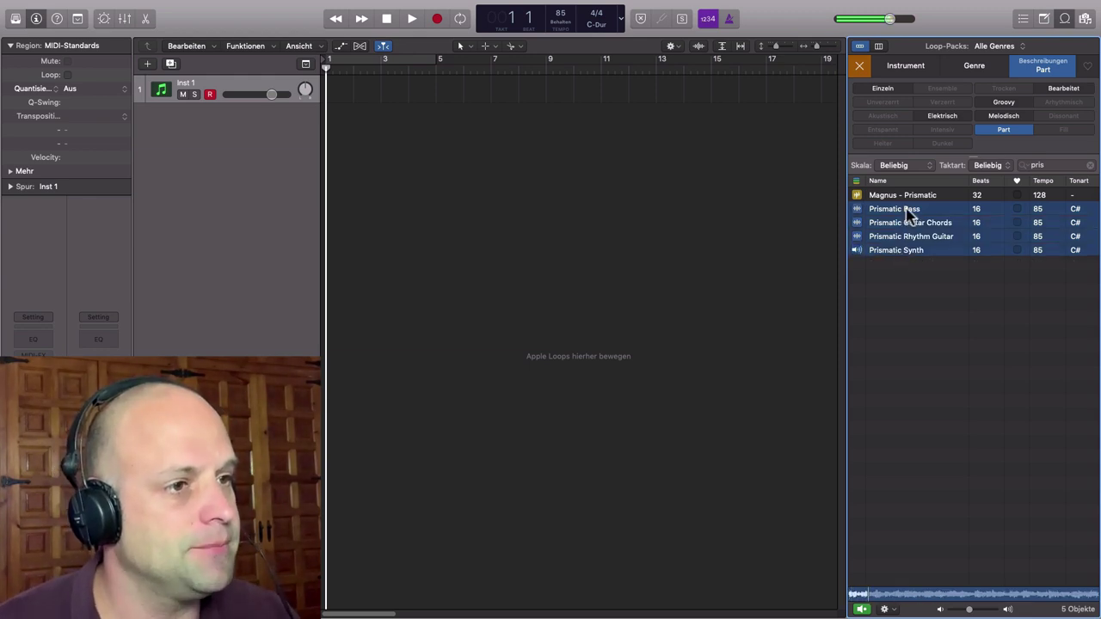
pyautogui.moveTo(912, 216); pyautogui.dragTo(290, 211)
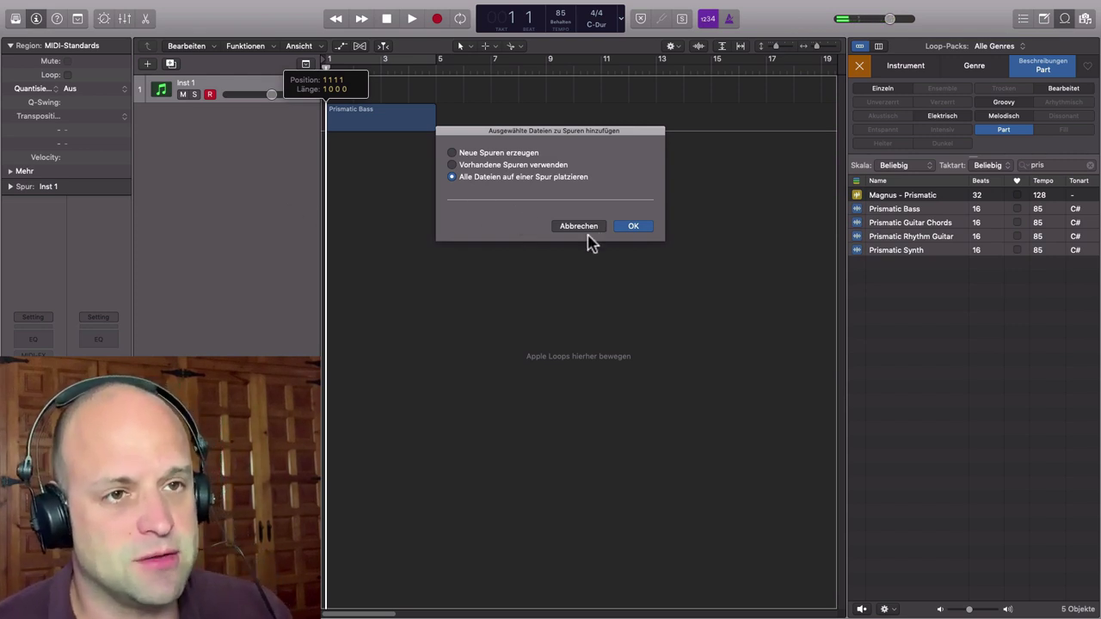
pyautogui.click(451, 152)
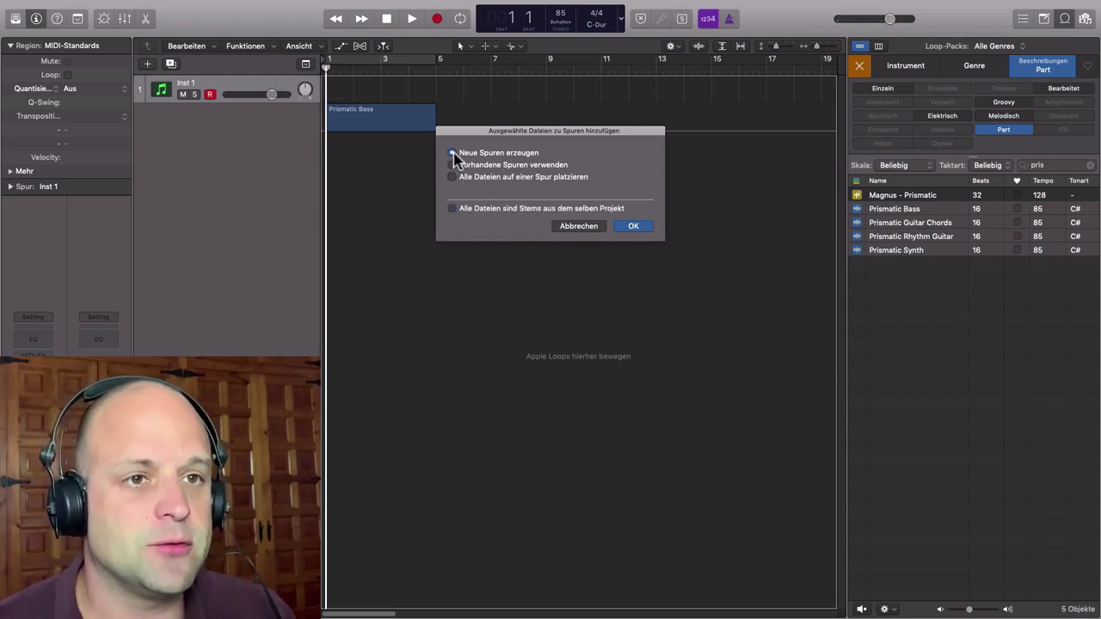
pyautogui.click(635, 227)
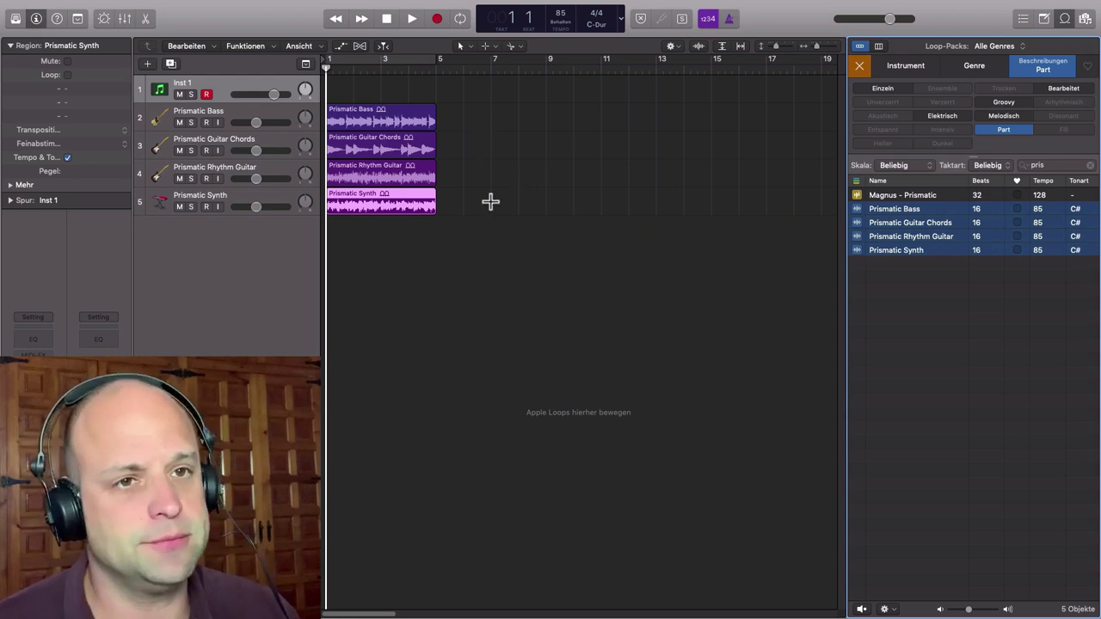
# - Play the four Prismatic loops together from bar 1, stop playback and deselect the loops in the browser
pyautogui.press('space')
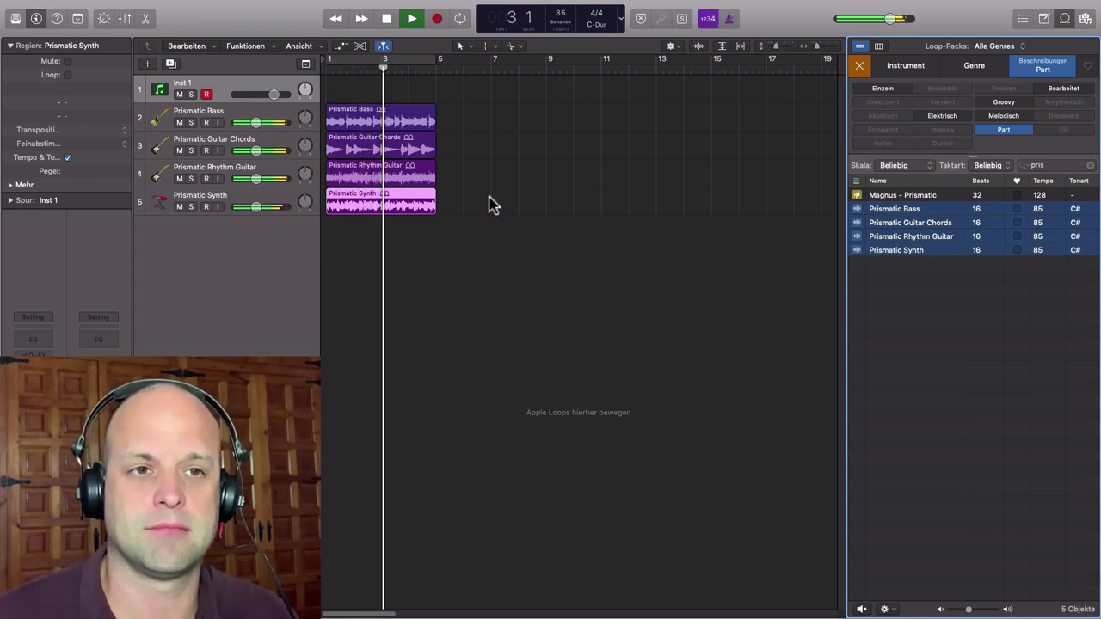
pyautogui.press('space')
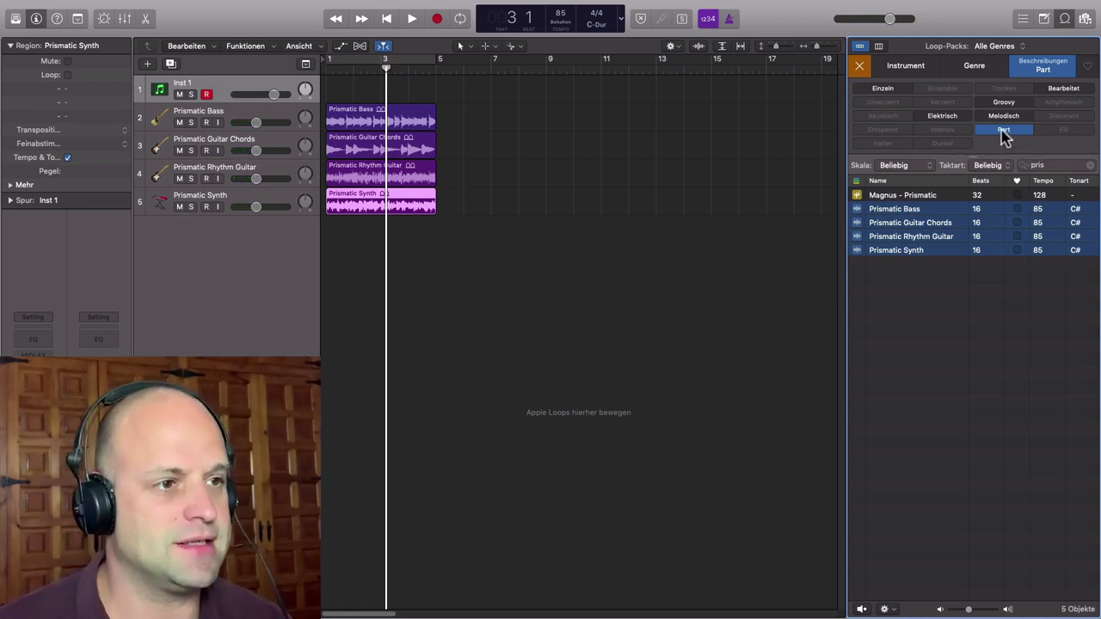
pyautogui.click(968, 357)
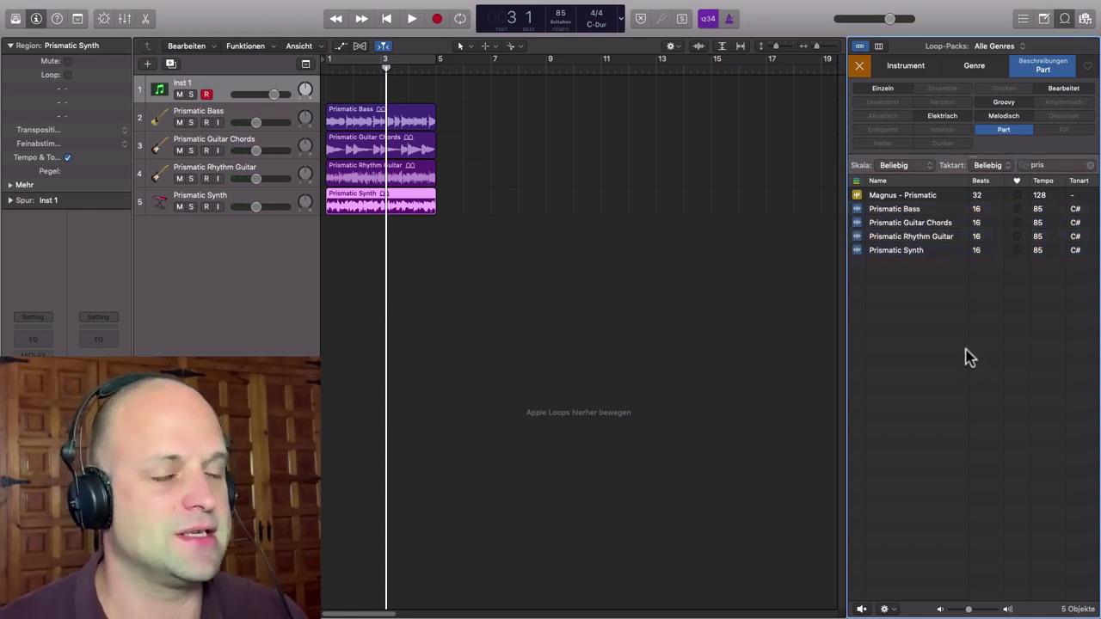
# - Search the loops for "vintage funk" and preview Vintage Funk Kit 03
pyautogui.click(1052, 165)
pyautogui.press('BackSpace')
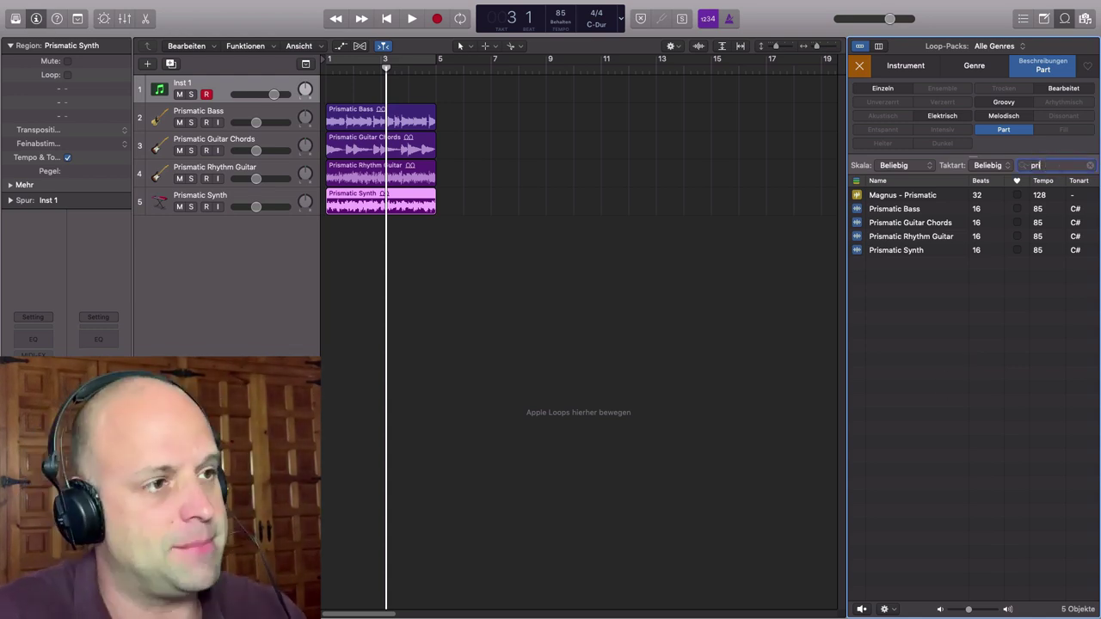
pyautogui.press('BackSpace')
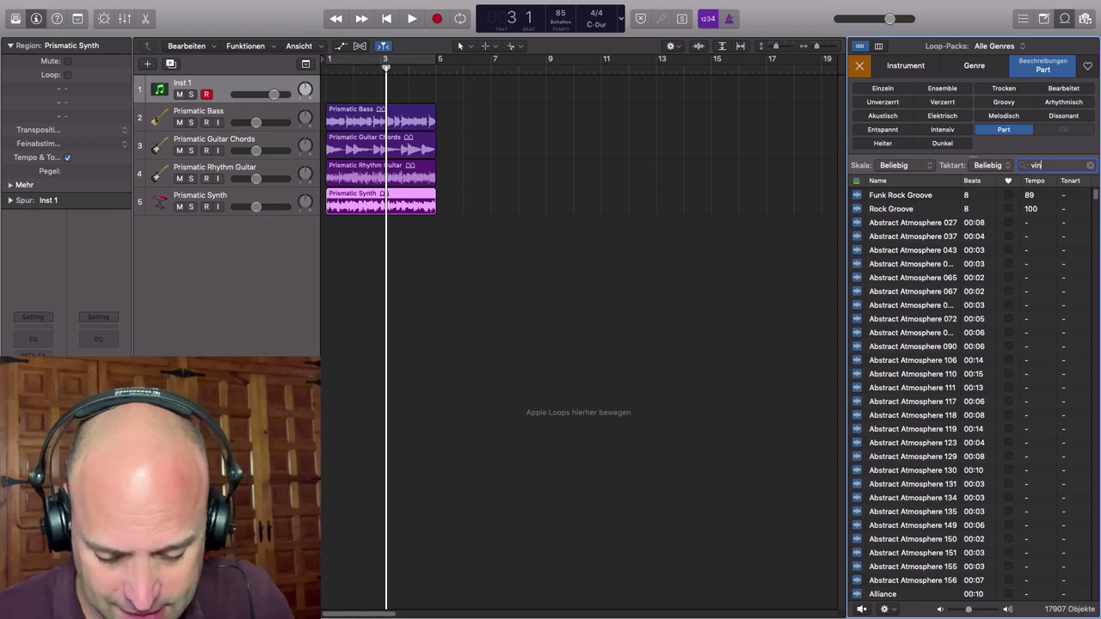
pyautogui.write('vintage')
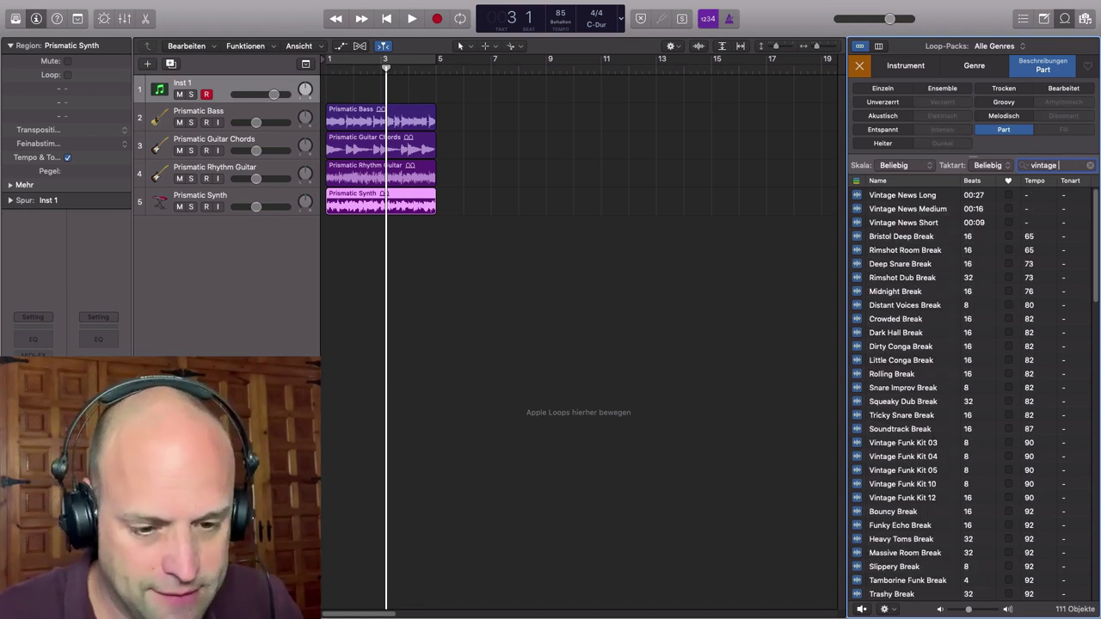
pyautogui.write(' fun')
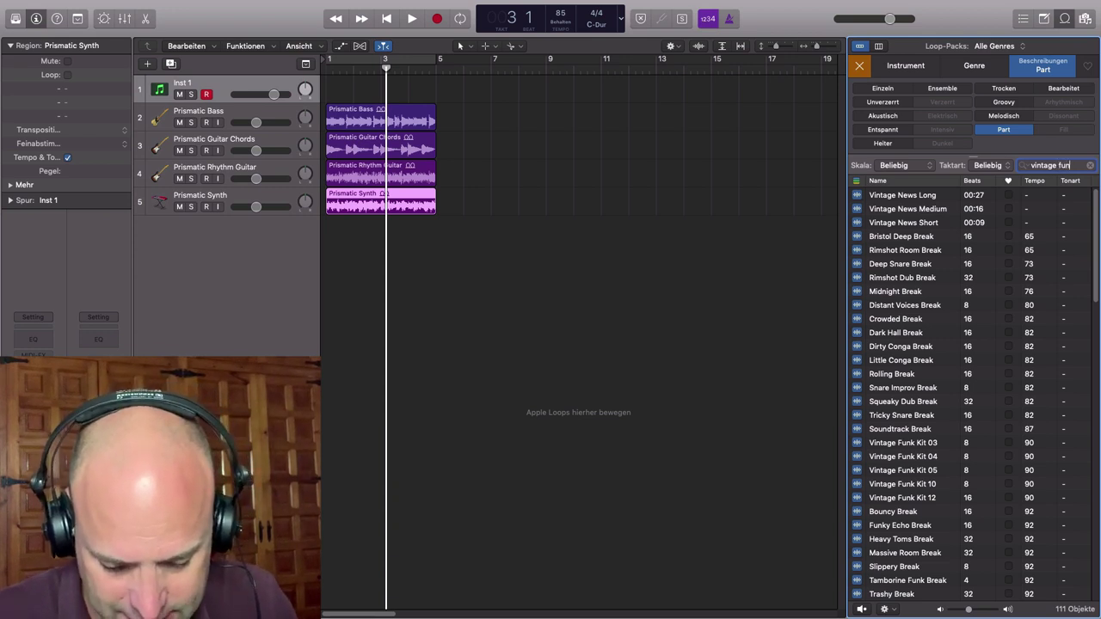
pyautogui.write('k')
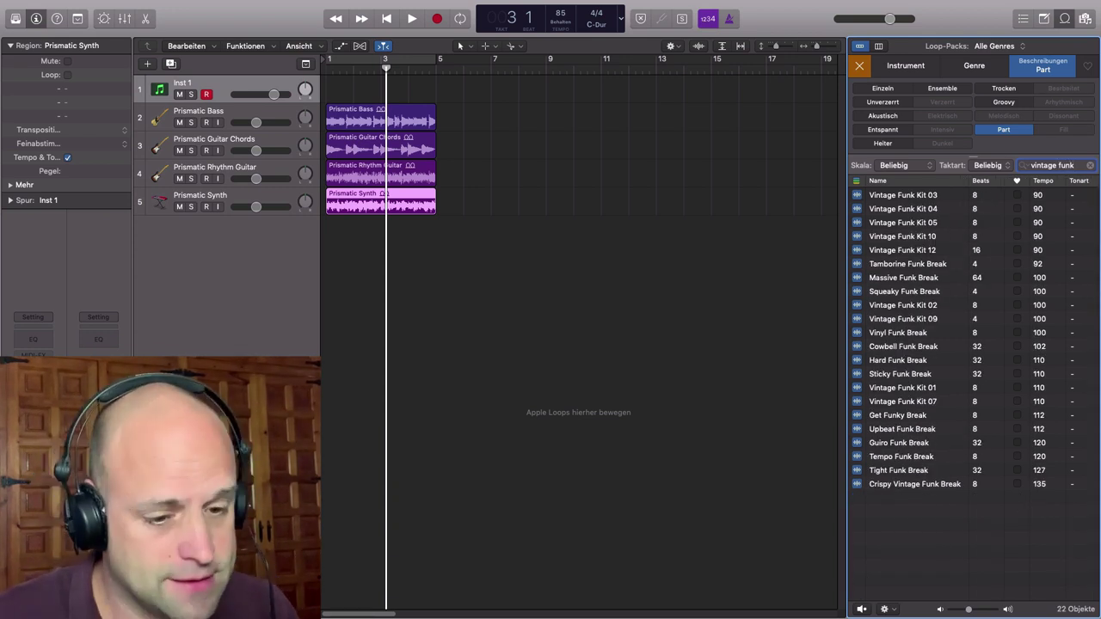
pyautogui.click(858, 195)
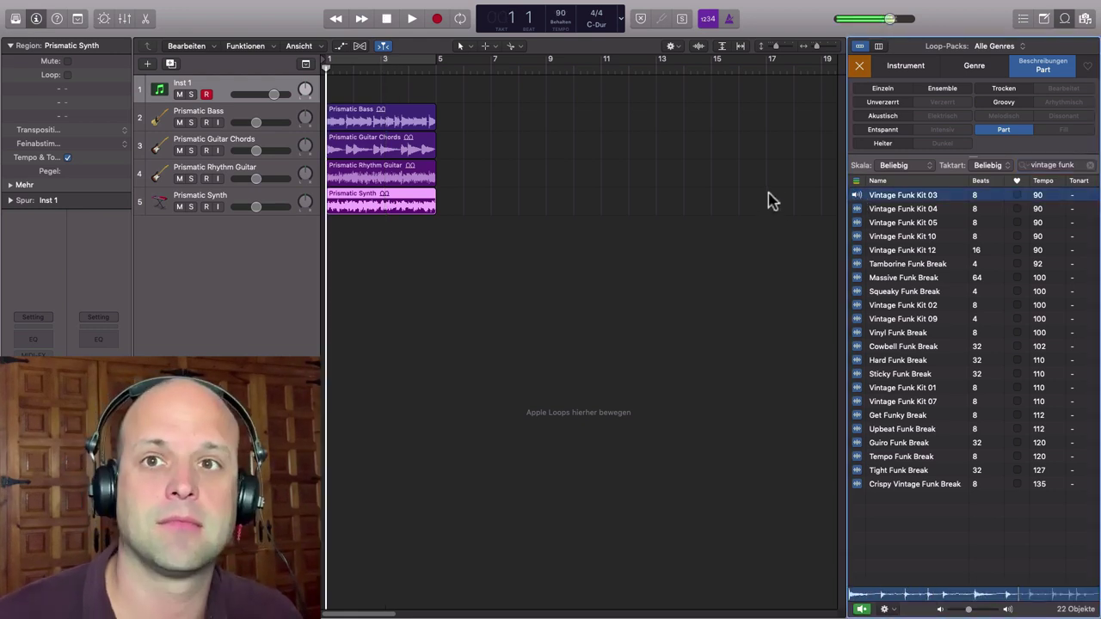
pyautogui.click(857, 197)
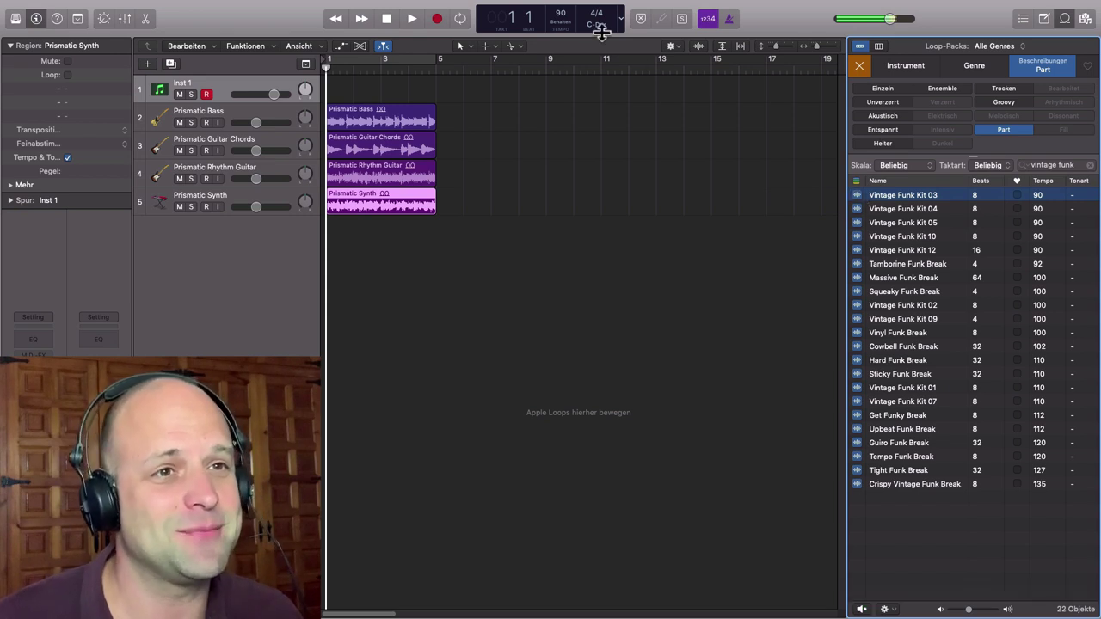
# - Set the project tempo to 85 and clear the loop browser's filters and search
pyautogui.doubleClick(564, 13)
pyautogui.write('85')
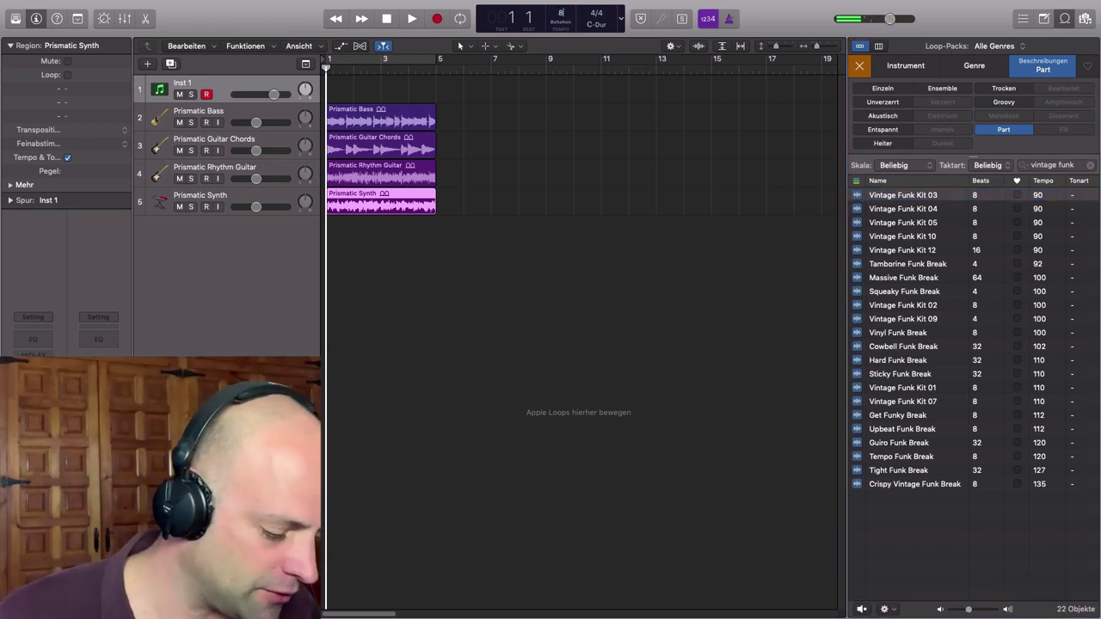
pyautogui.press('Return')
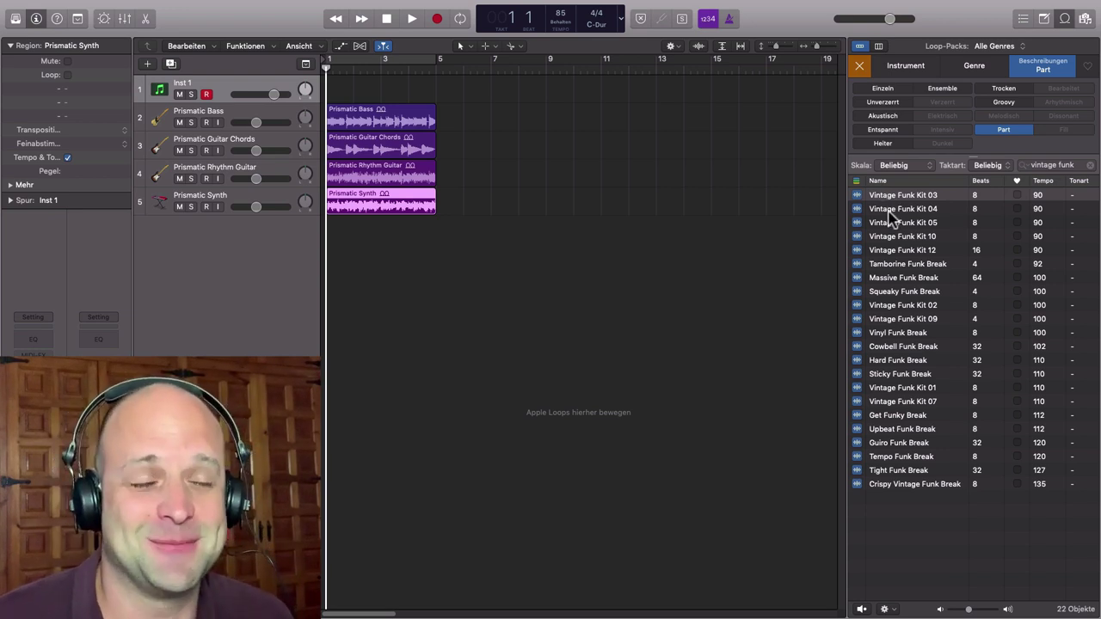
pyautogui.click(862, 67)
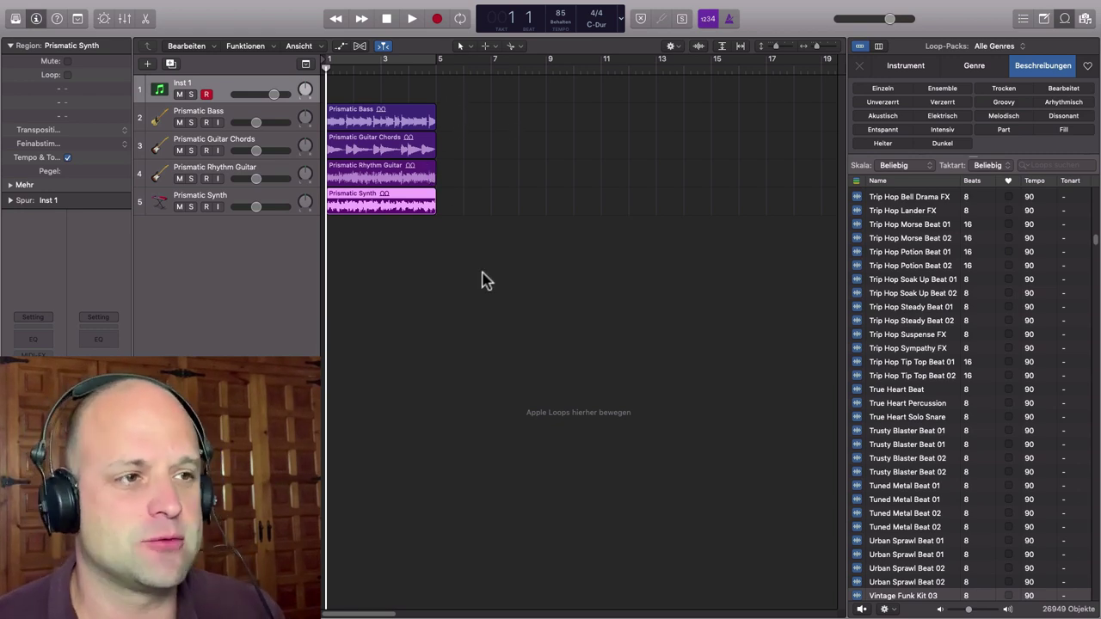
# - Move the Prismatic Bass track below the Prismatic Synth track
pyautogui.click(540, 222)
pyautogui.press('super+Right')
pyautogui.press('super+Right')
pyautogui.press('super+Right')
pyautogui.press('super+Right')
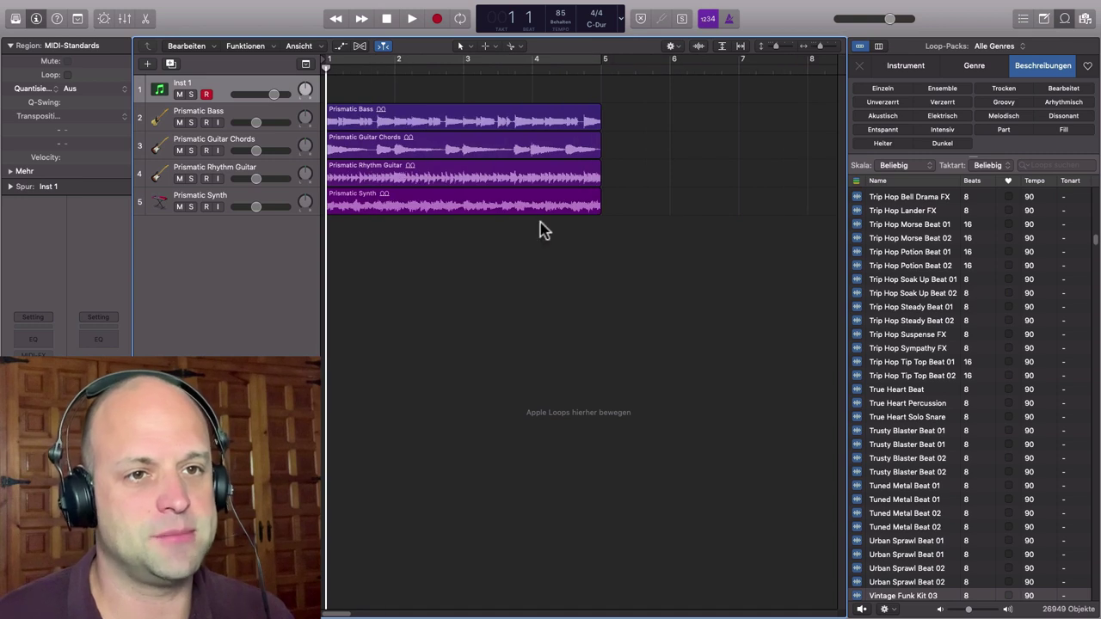
pyautogui.press('super+Down')
pyautogui.press('super+Down')
pyautogui.press('super+Down')
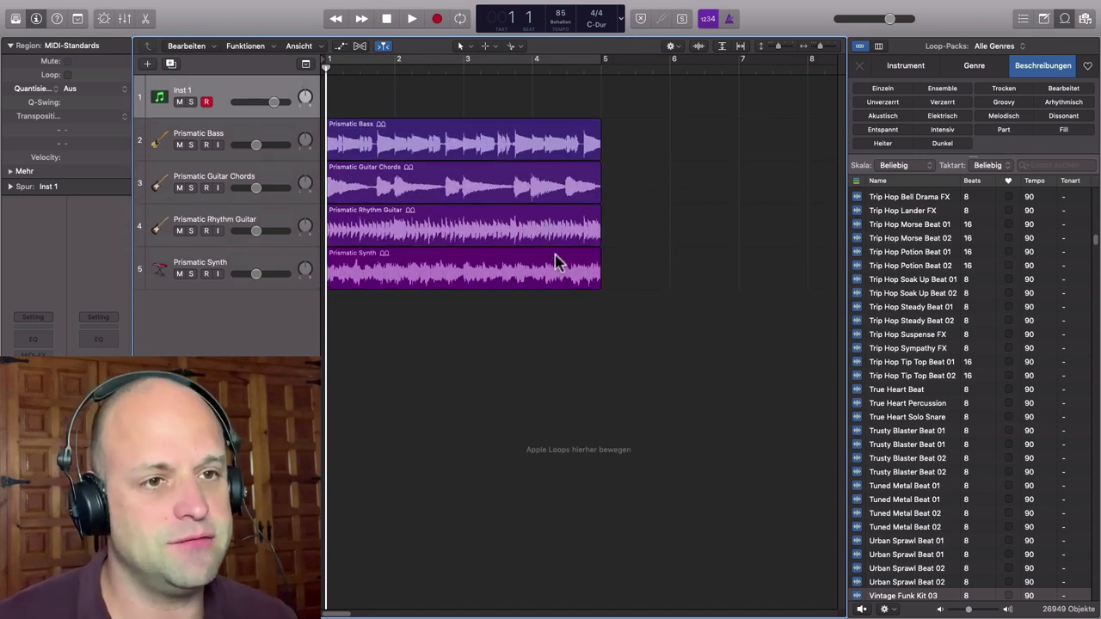
pyautogui.scroll(1, 627, 284)
pyautogui.scroll(-3, 620, 284)
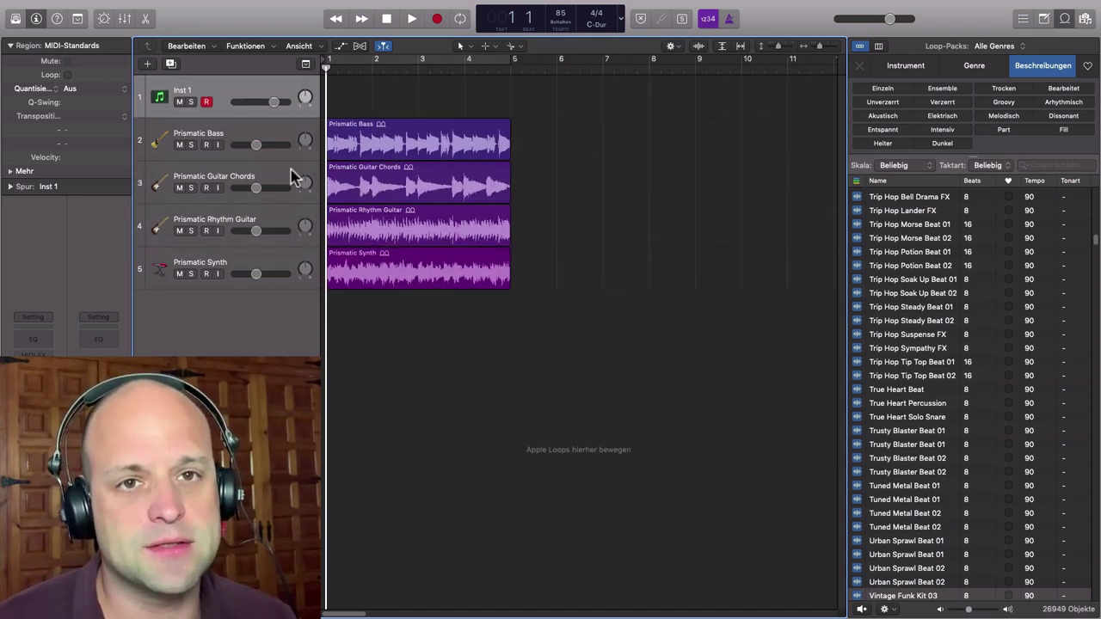
pyautogui.moveTo(258, 137); pyautogui.dragTo(247, 284)
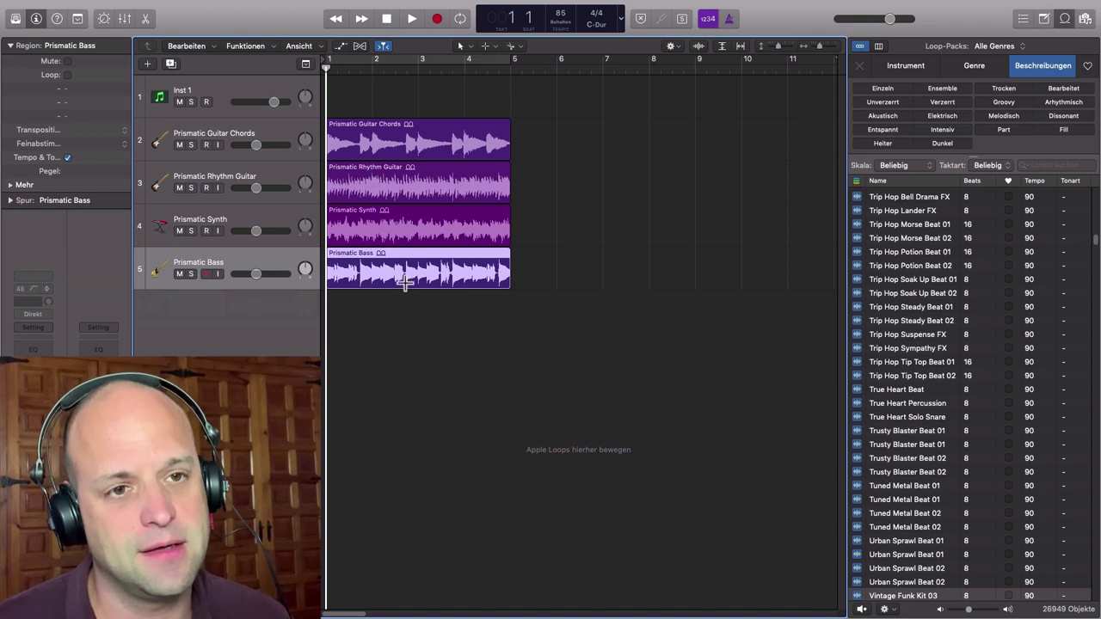
# - Move the Prismatic Rhythm Guitar and Prismatic Bass regions together so they start at bar 5
pyautogui.click(419, 316)
pyautogui.click(422, 265)
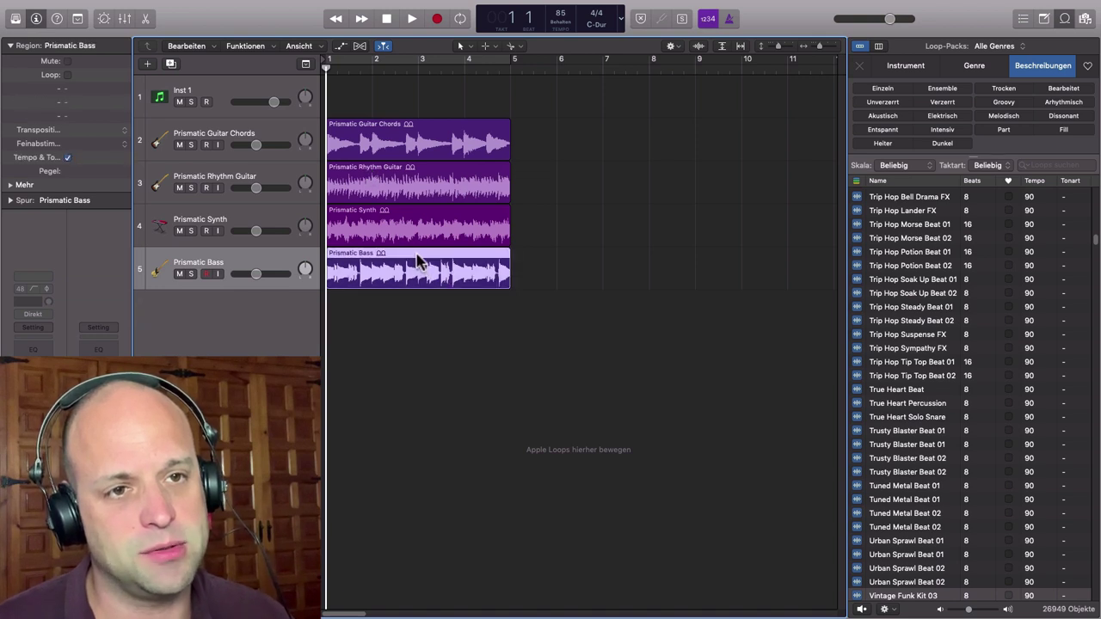
pyautogui.keyDown('shift'); pyautogui.click(382, 172); pyautogui.keyUp('shift')
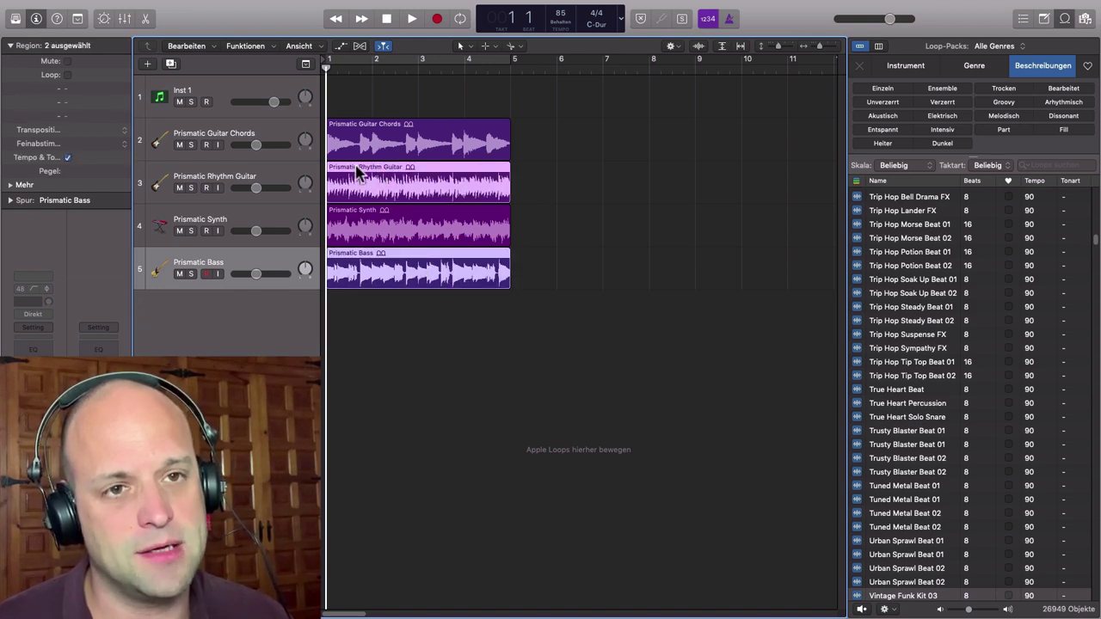
pyautogui.moveTo(348, 169); pyautogui.dragTo(528, 184)
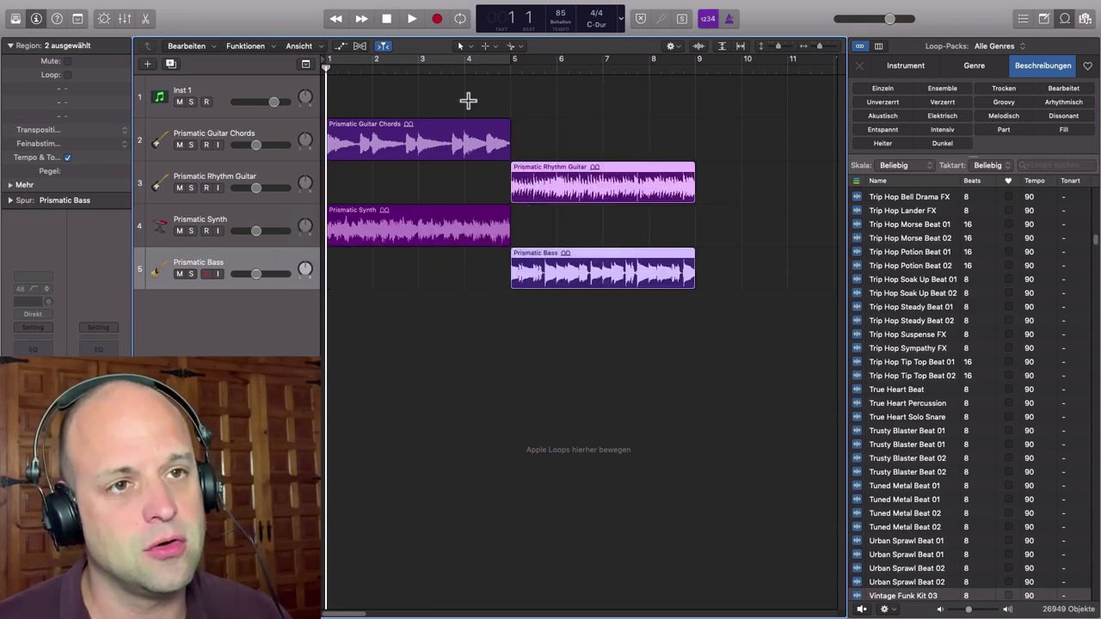
# - Loop the Prismatic Guitar Chords and Prismatic Synth regions together so their repeats extend to bar 9
pyautogui.moveTo(482, 84); pyautogui.dragTo(490, 238)
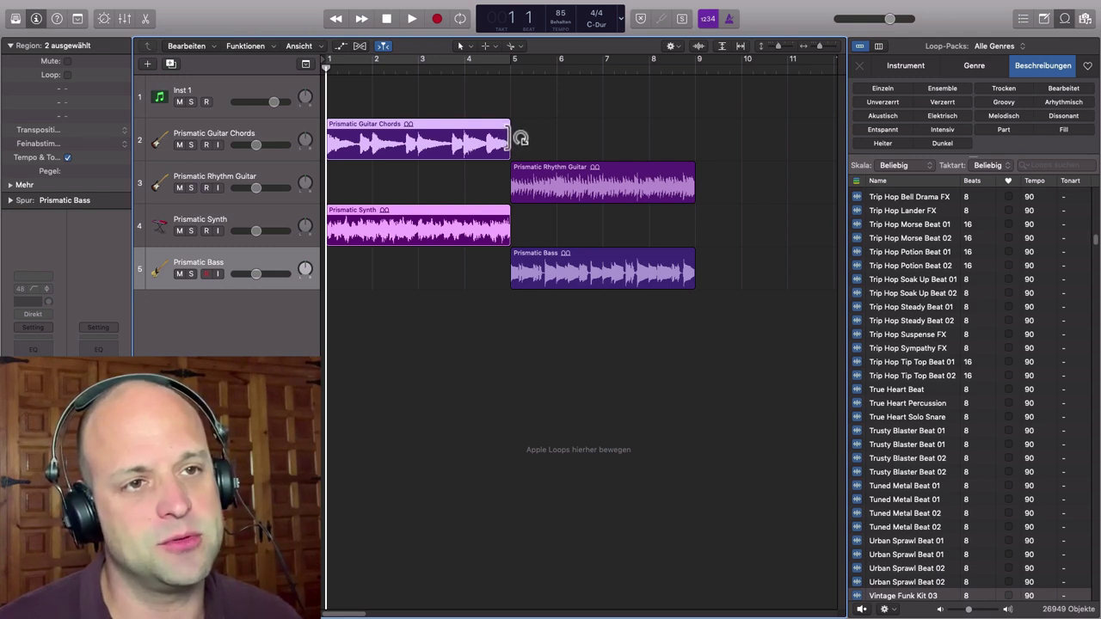
pyautogui.moveTo(521, 138); pyautogui.dragTo(702, 140)
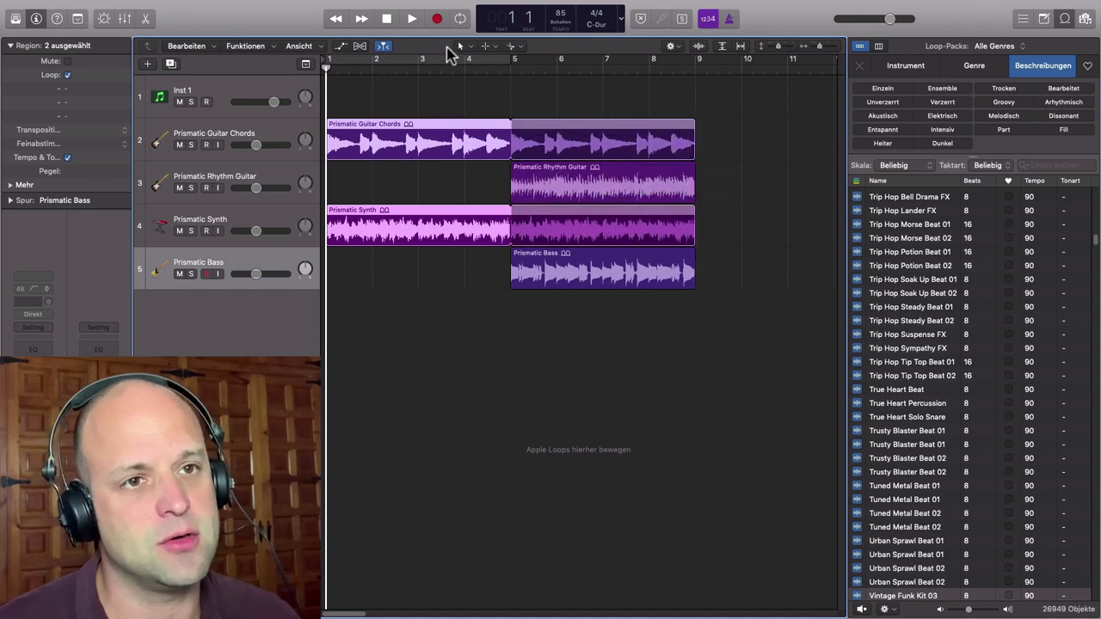
pyautogui.click(450, 317)
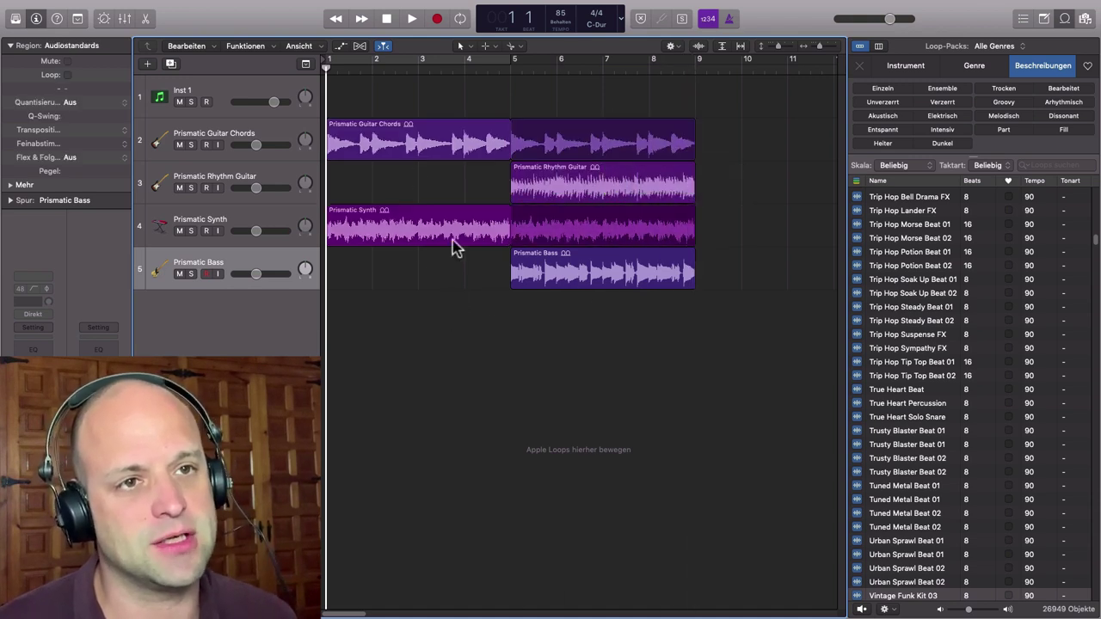
# - Play the arrangement from around bar 3 into the second section, and return the playhead to the start
pyautogui.doubleClick(429, 71)
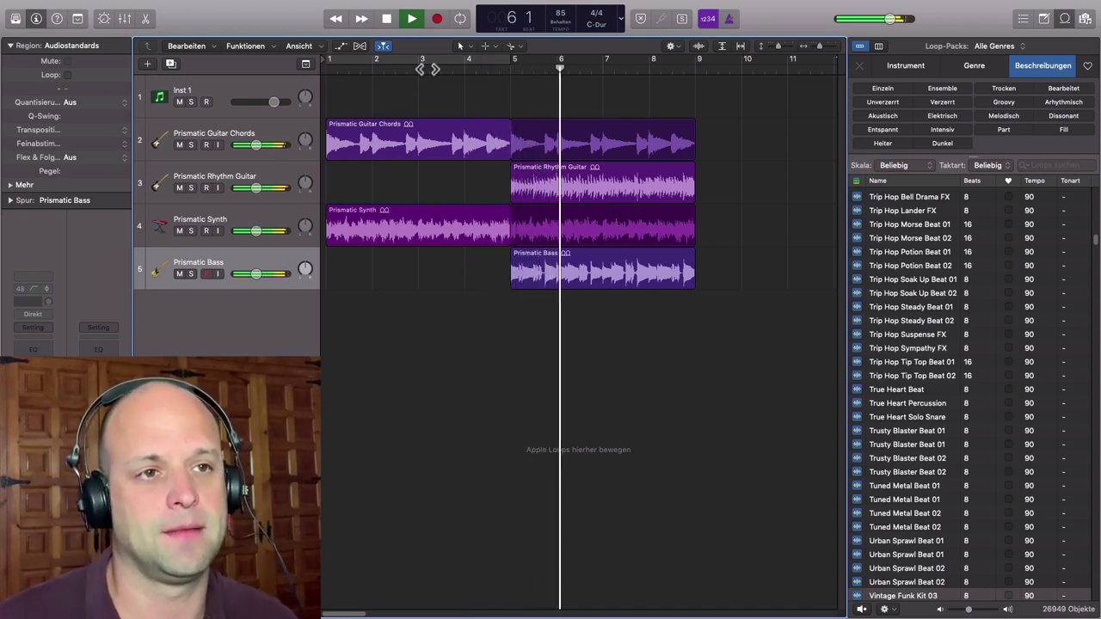
pyautogui.press('space')
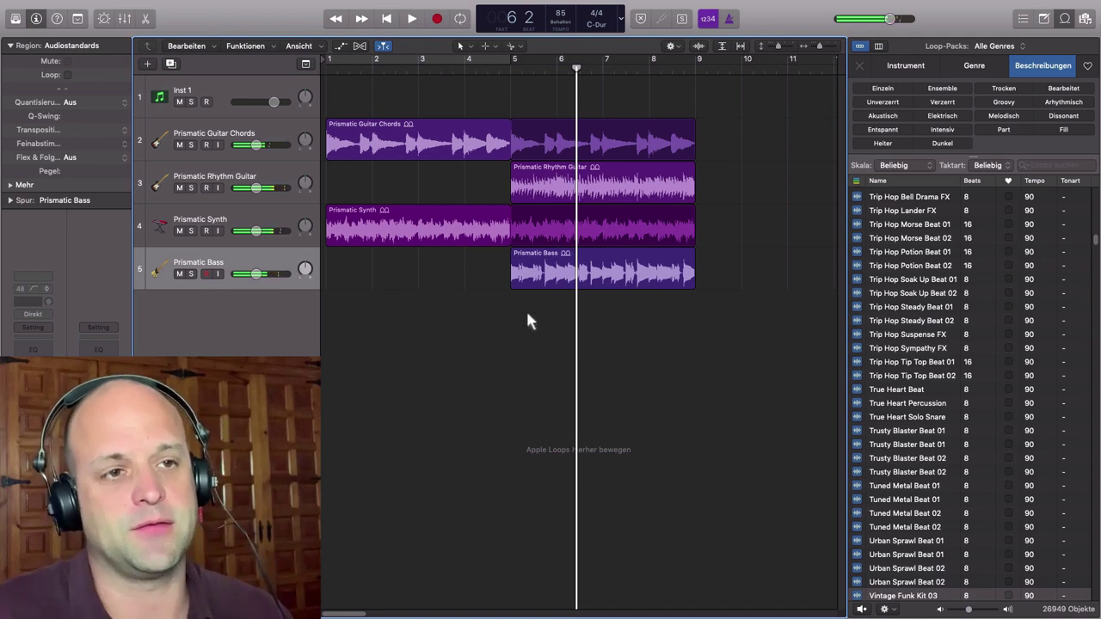
pyautogui.press('Return')
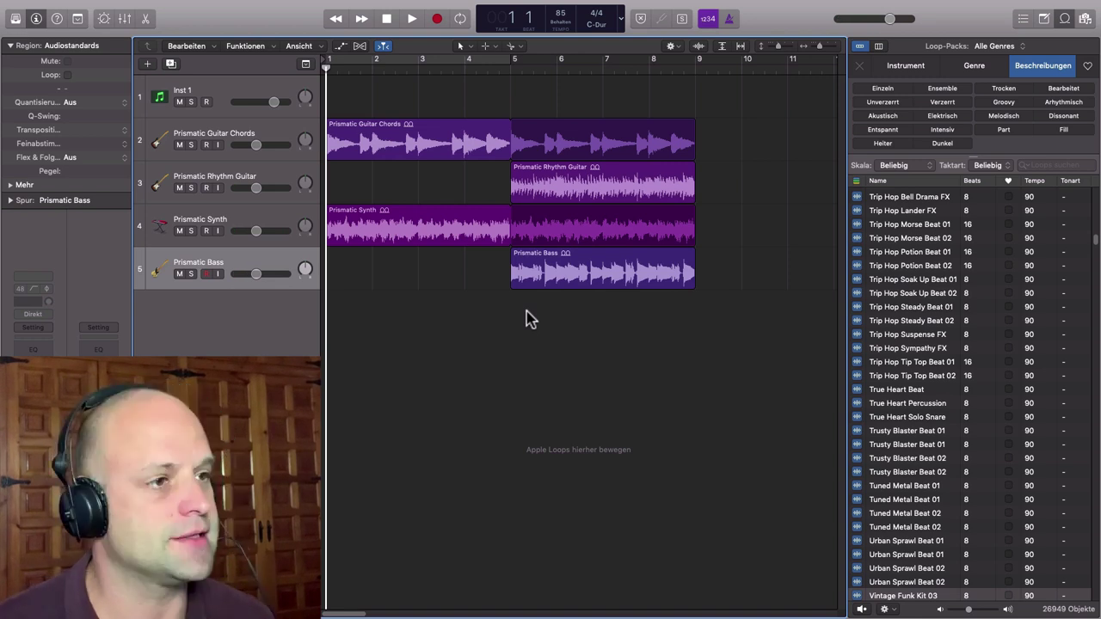
# - Filter the loops by the Beats instrument, sort them by ascending tempo and browse to the 88 BPM entries
pyautogui.click(907, 66)
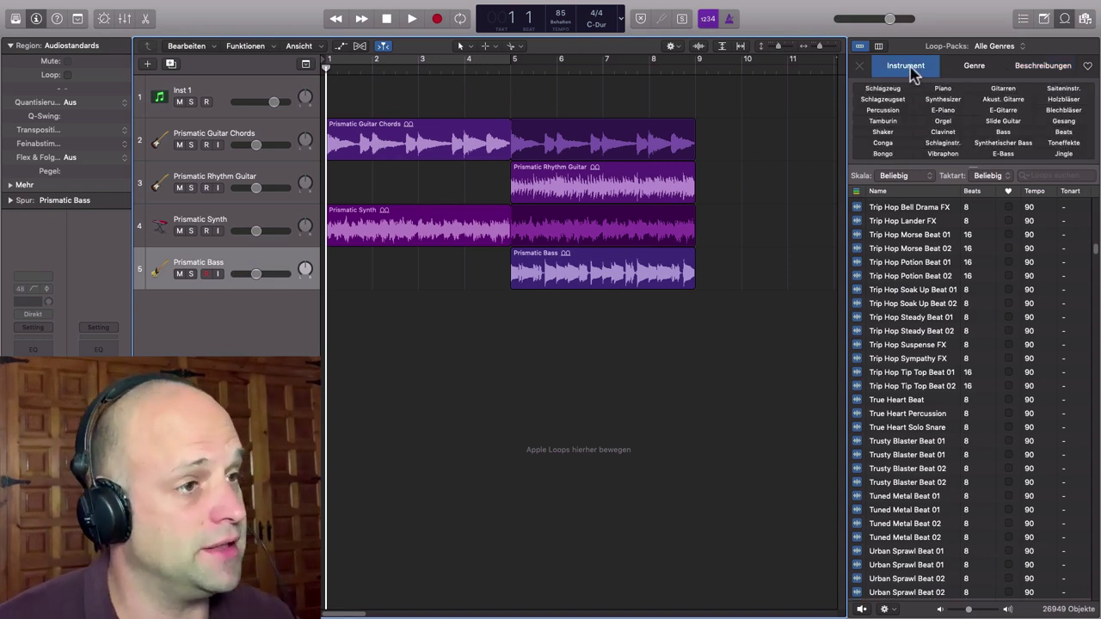
pyautogui.click(1071, 134)
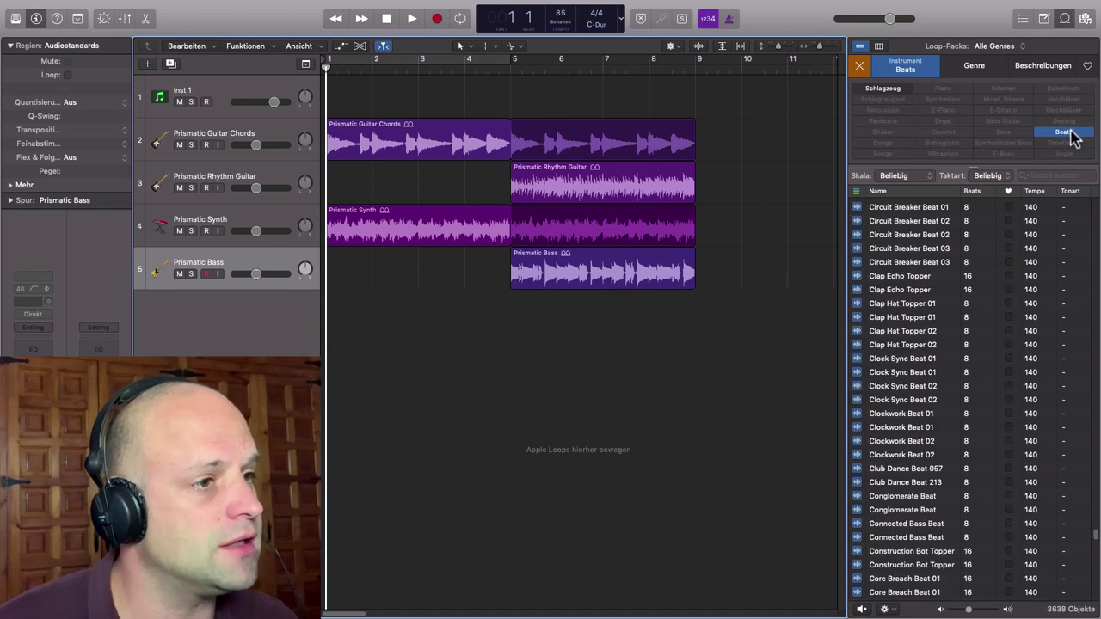
pyautogui.click(1038, 192)
pyautogui.scroll(-15, 1017, 385)
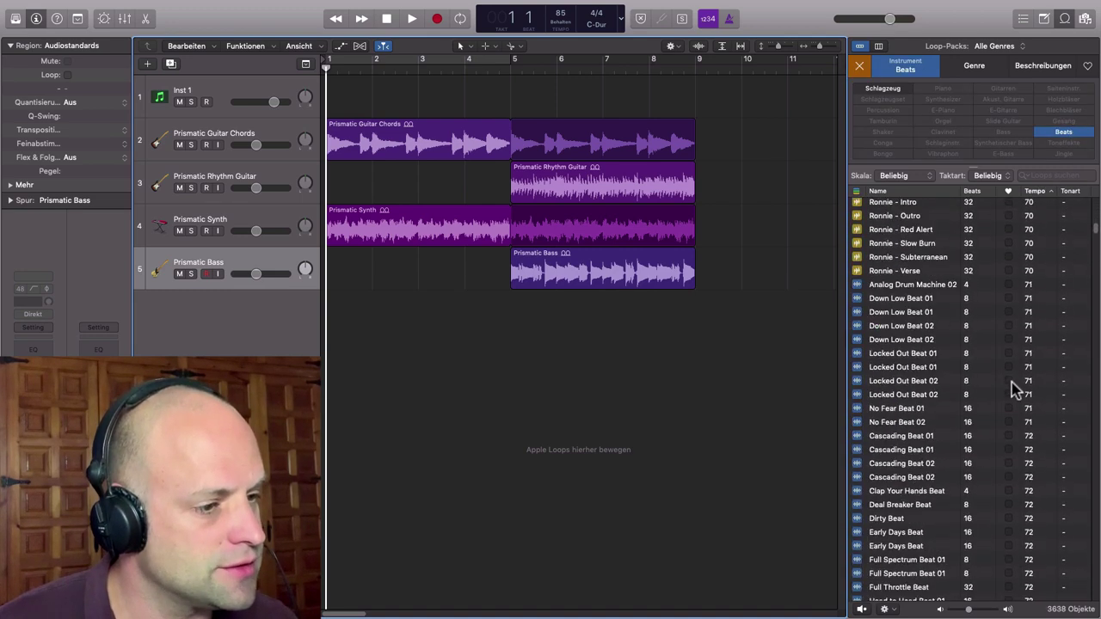
pyautogui.scroll(-20, 1017, 387)
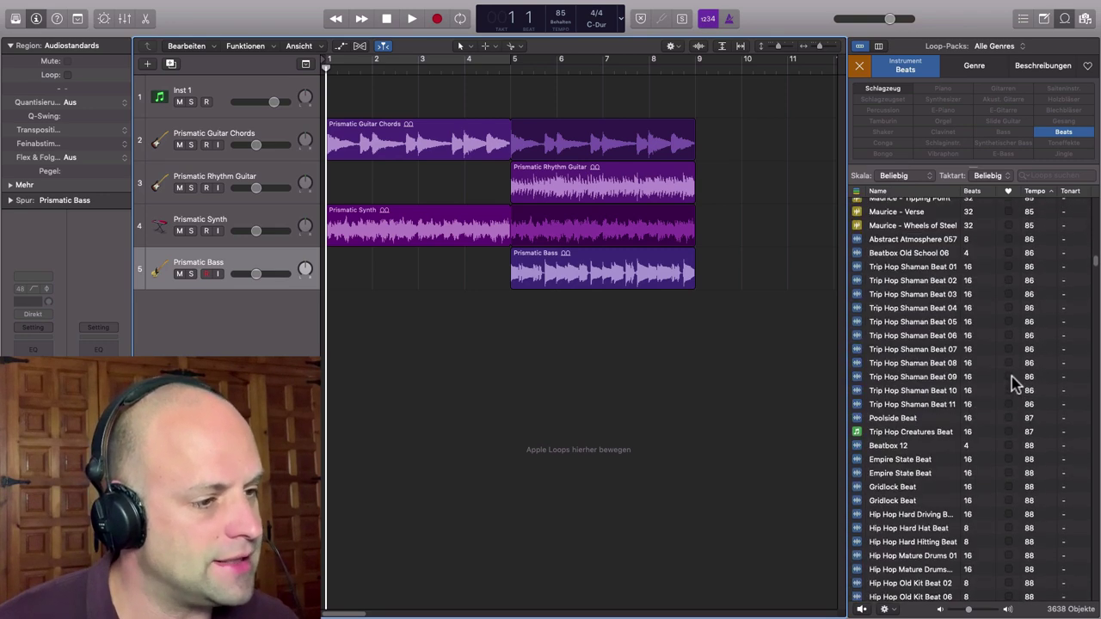
pyautogui.scroll(10, 1017, 387)
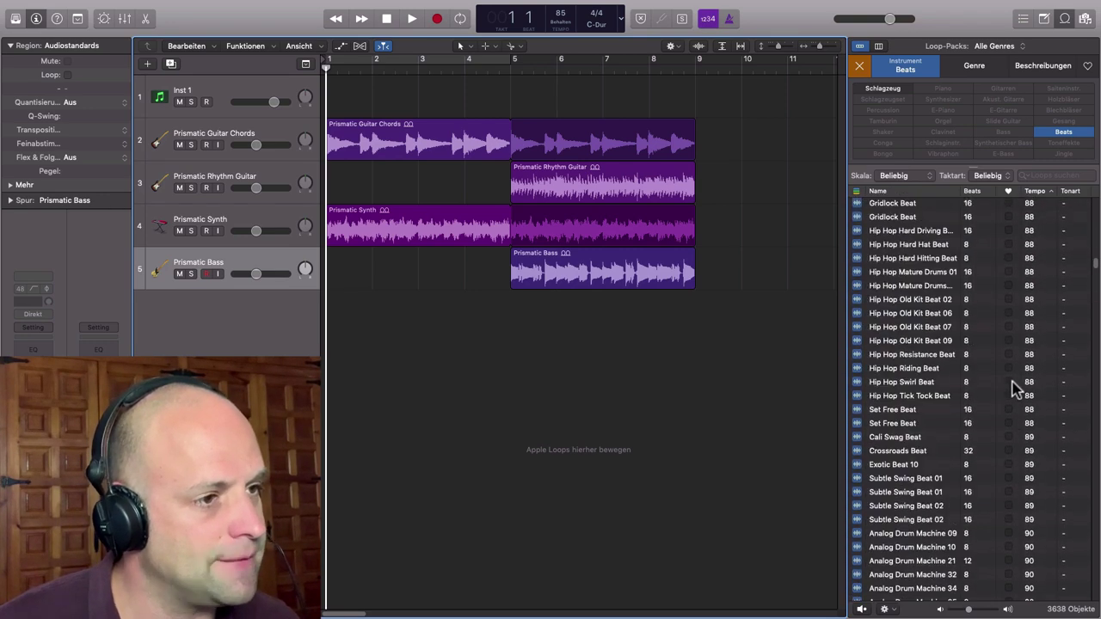
pyautogui.scroll(1, 1015, 387)
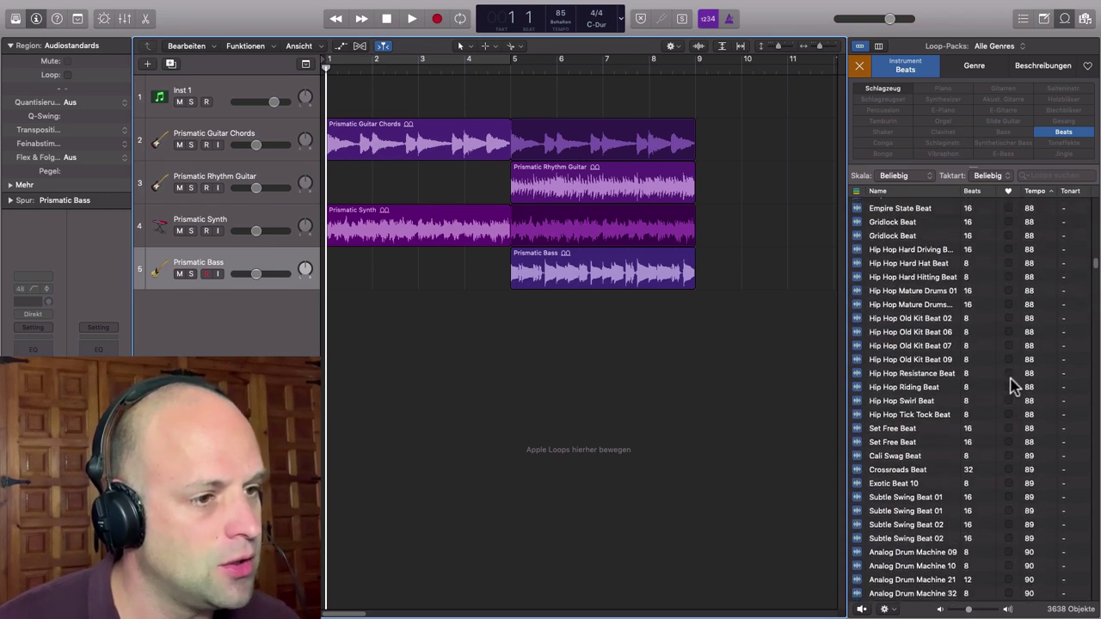
# - Preview Hip Hop Riding Beat alone, and audition it, Hip Hop Tick Tock Beat and a louder Set Free Beat against the arrangement from bar 5
pyautogui.click(906, 388)
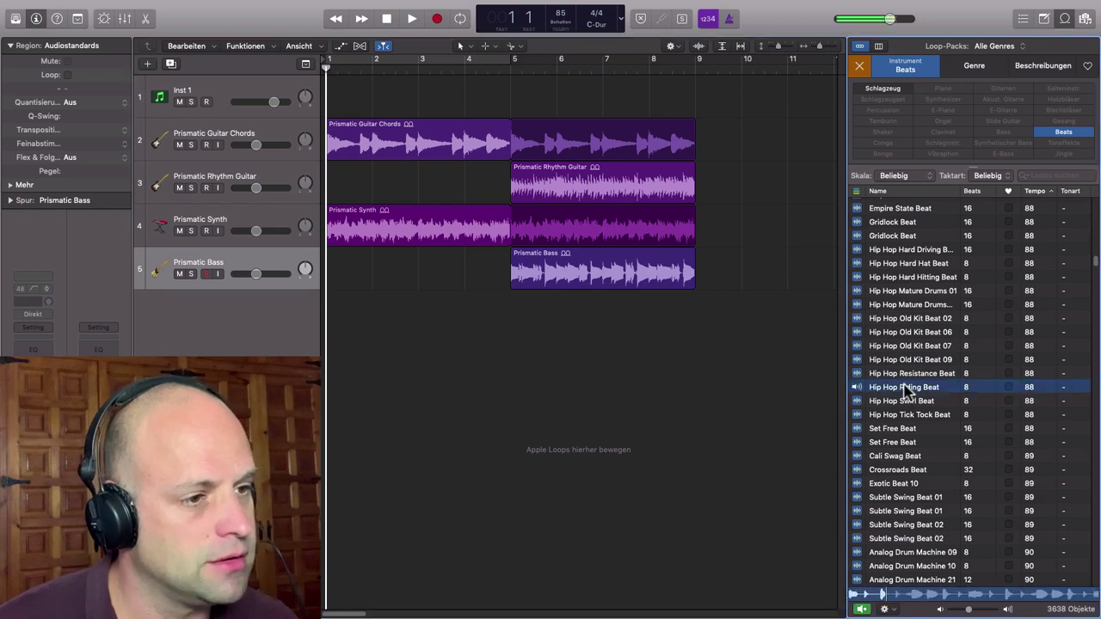
pyautogui.click(858, 388)
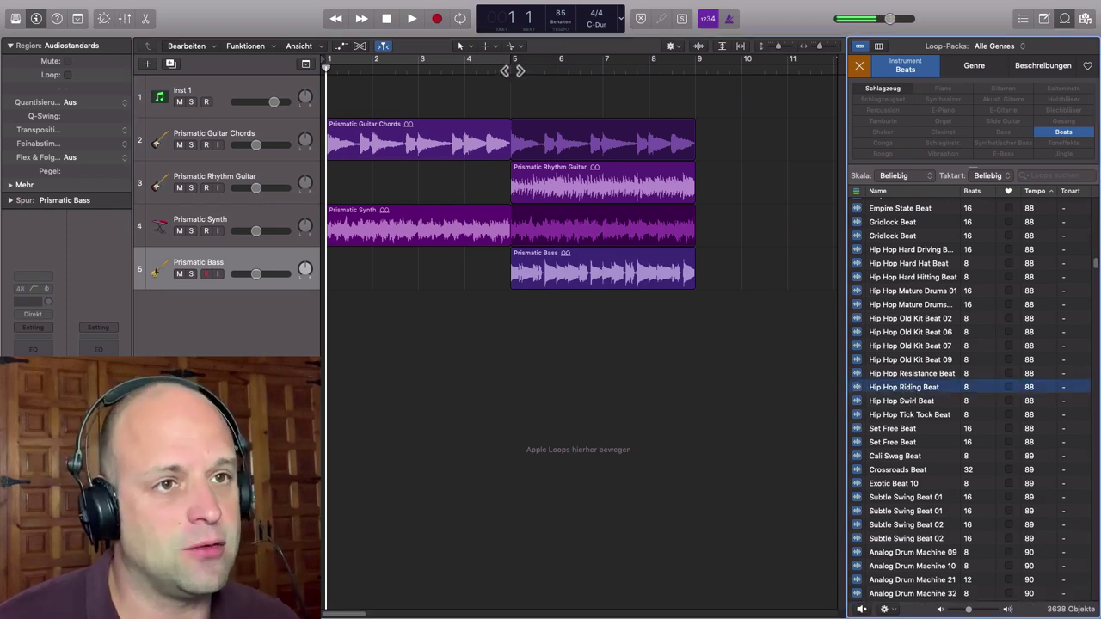
pyautogui.doubleClick(513, 72)
pyautogui.click(859, 387)
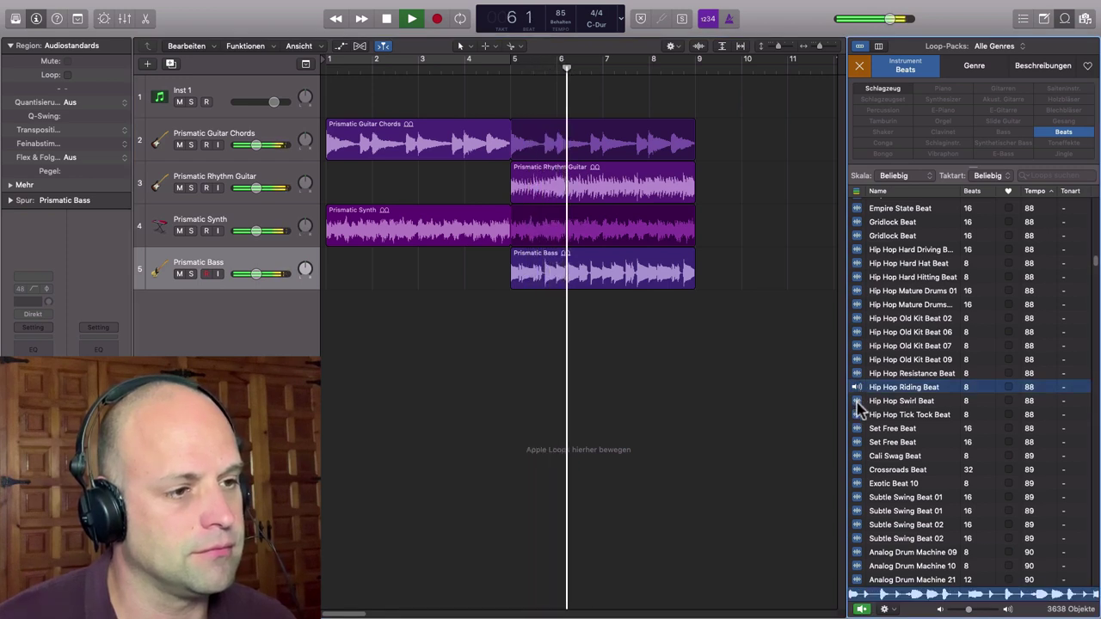
pyautogui.click(860, 417)
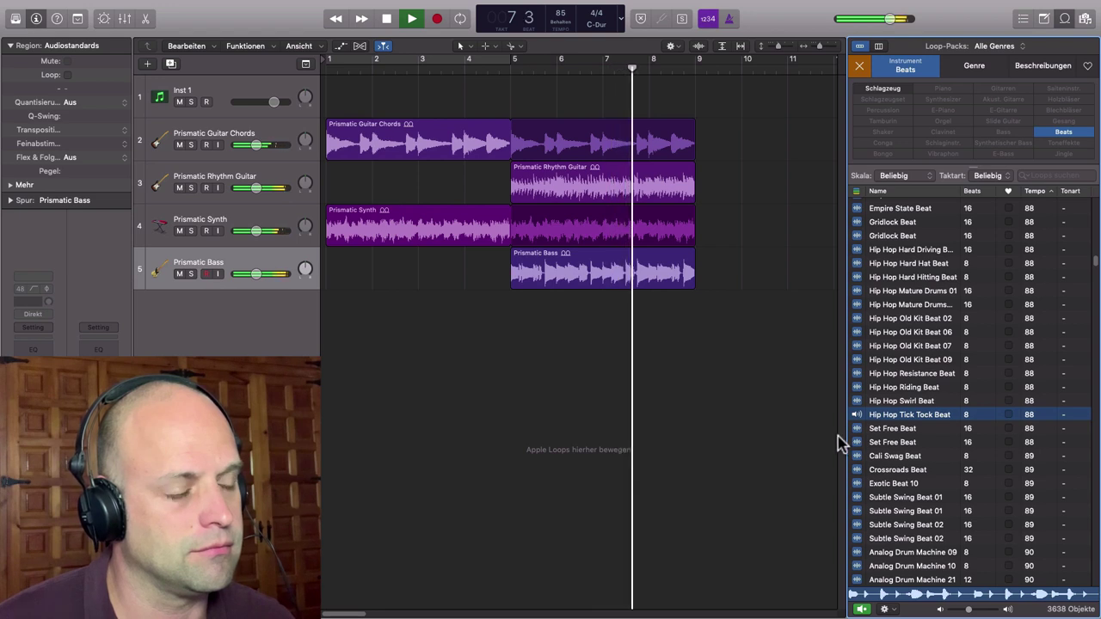
pyautogui.click(509, 68)
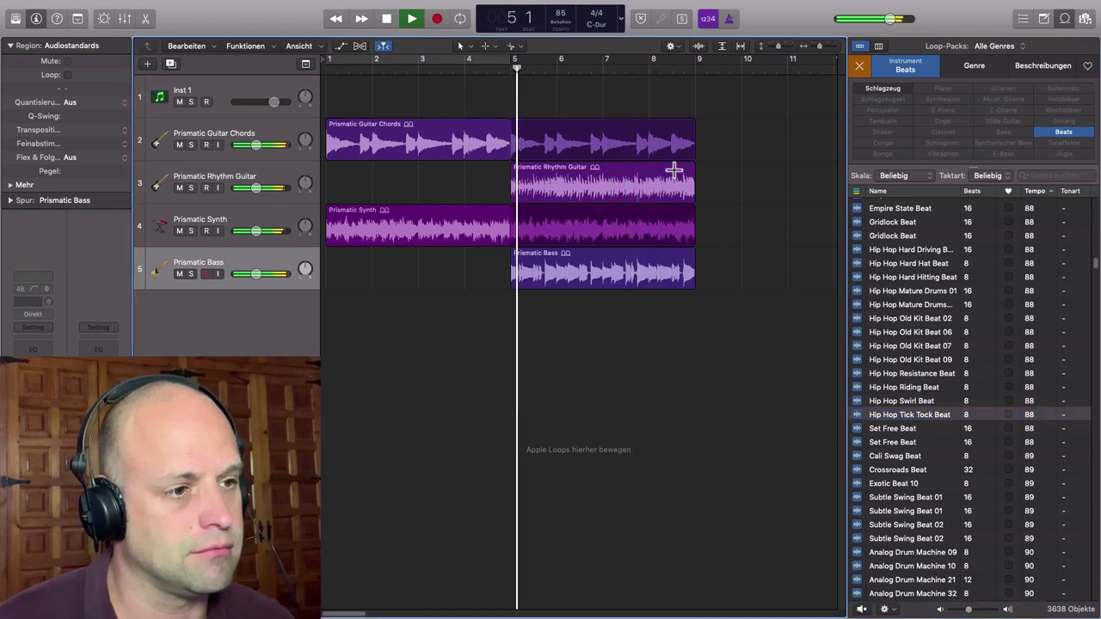
pyautogui.click(857, 430)
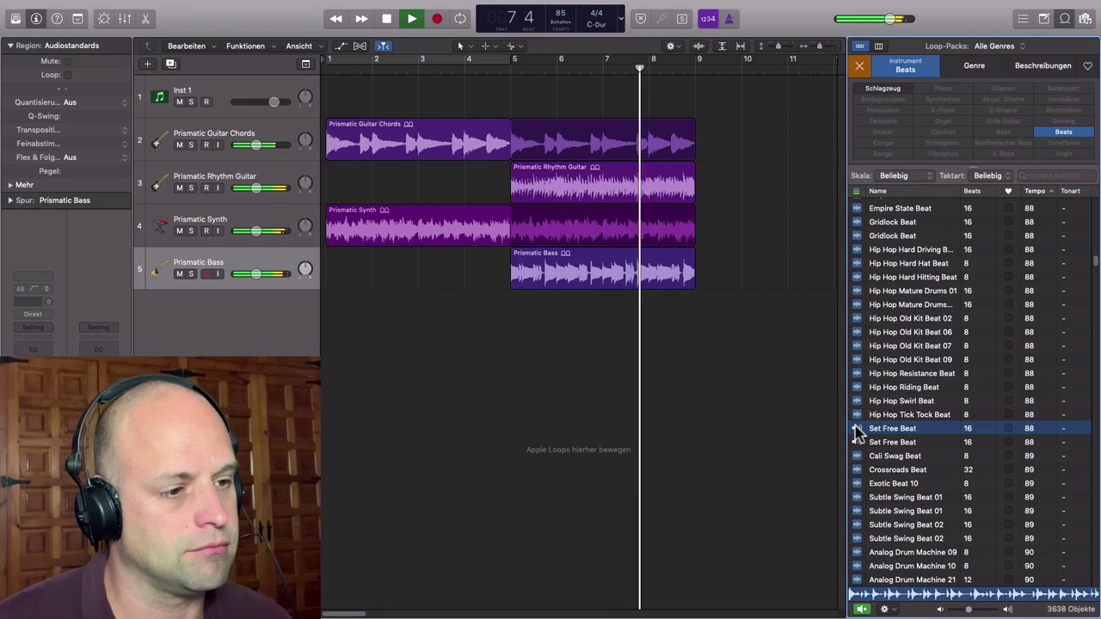
pyautogui.moveTo(970, 609); pyautogui.dragTo(980, 610)
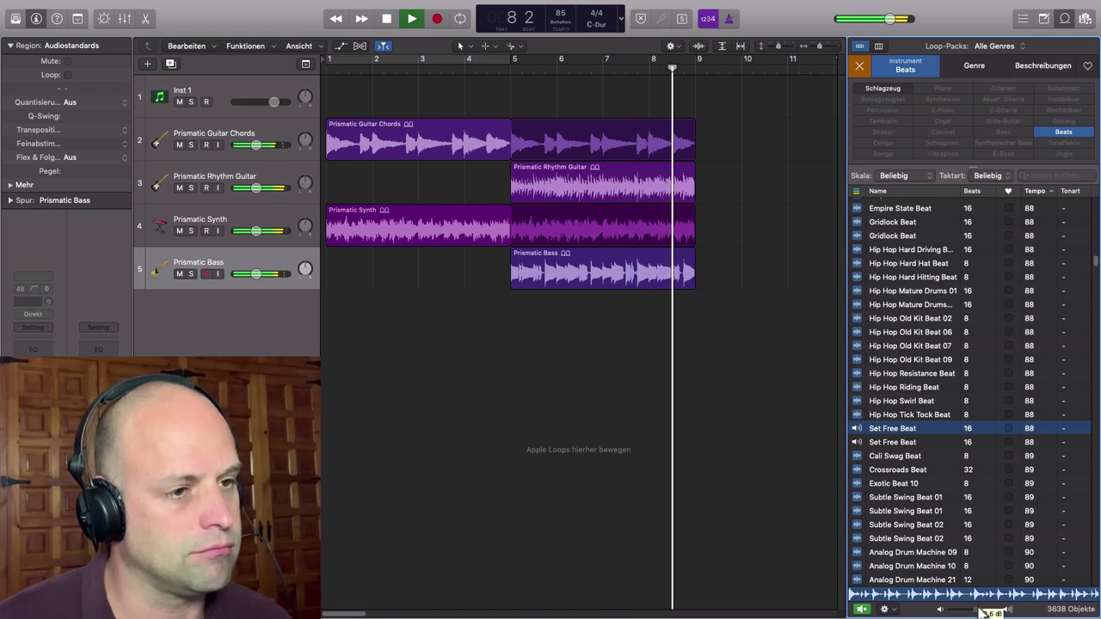
# - Add Set Free Beat as a new track starting at bar 5 and play the arrangement from there
pyautogui.press('space')
pyautogui.moveTo(899, 429); pyautogui.dragTo(515, 392)
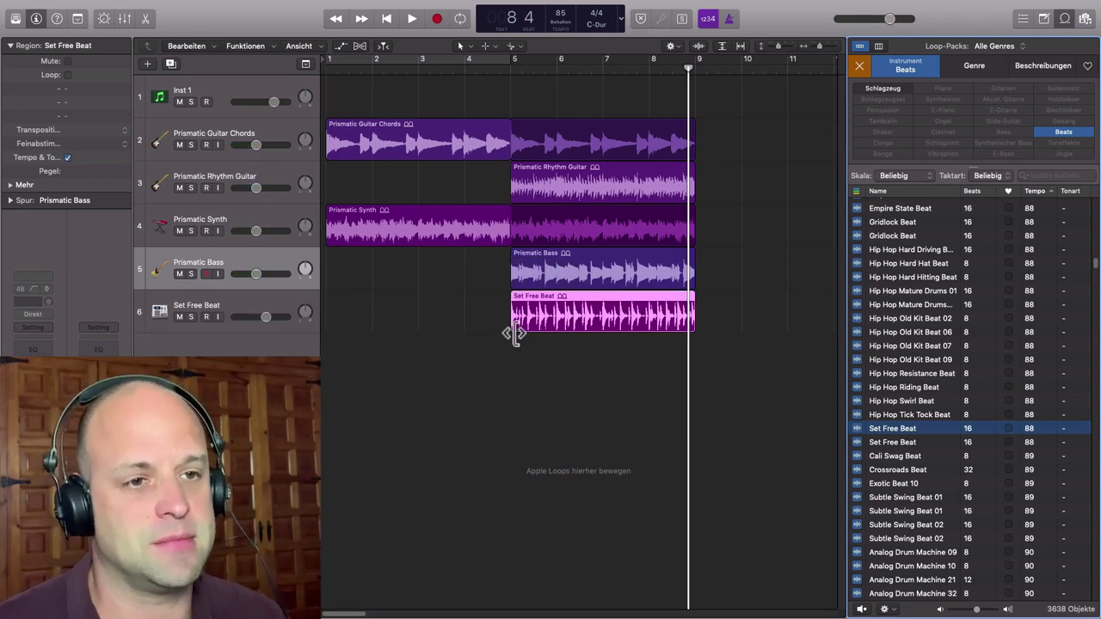
pyautogui.doubleClick(510, 69)
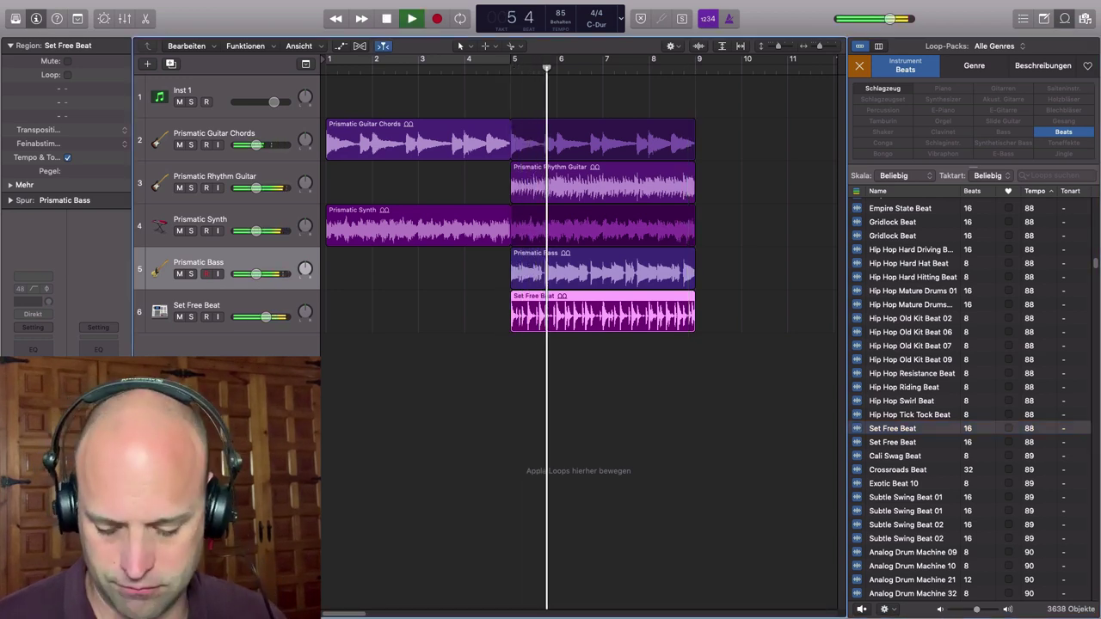
# - Lower the volume of the five loop tracks together in the mixer, close the mixer and stop playback
pyautogui.press('x')
pyautogui.click(251, 536)
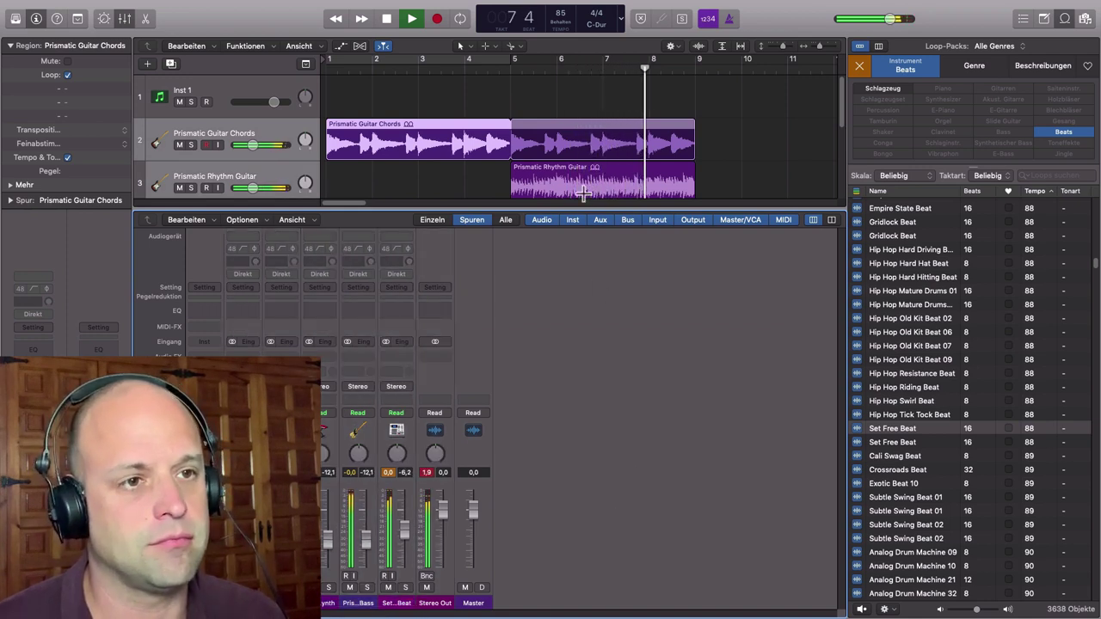
pyautogui.moveTo(578, 209); pyautogui.dragTo(590, 613)
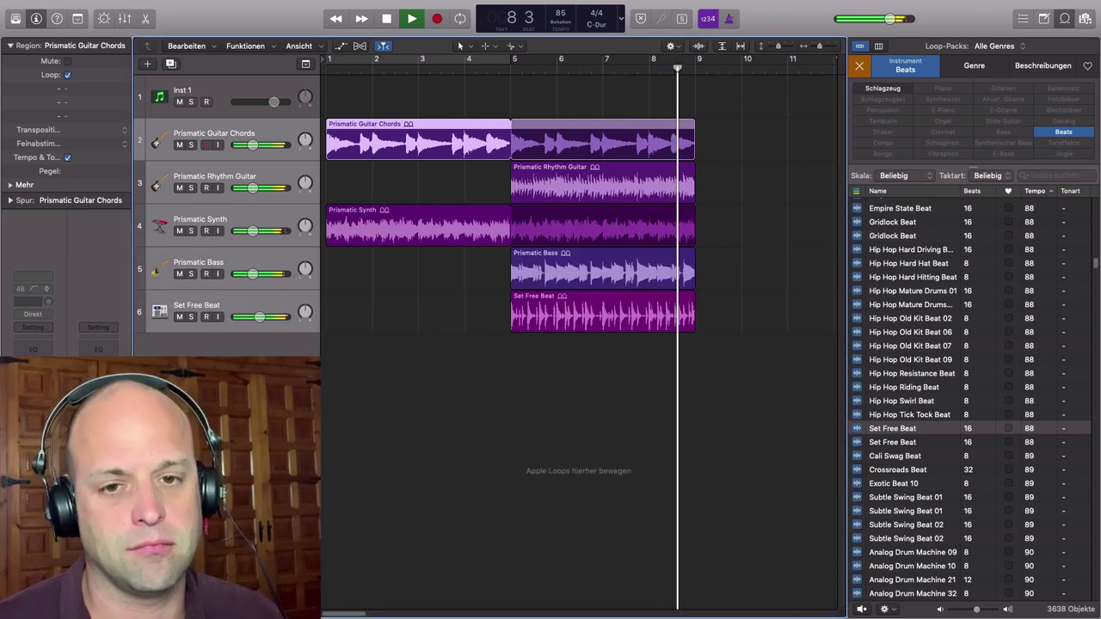
pyautogui.press('space')
pyautogui.click(521, 400)
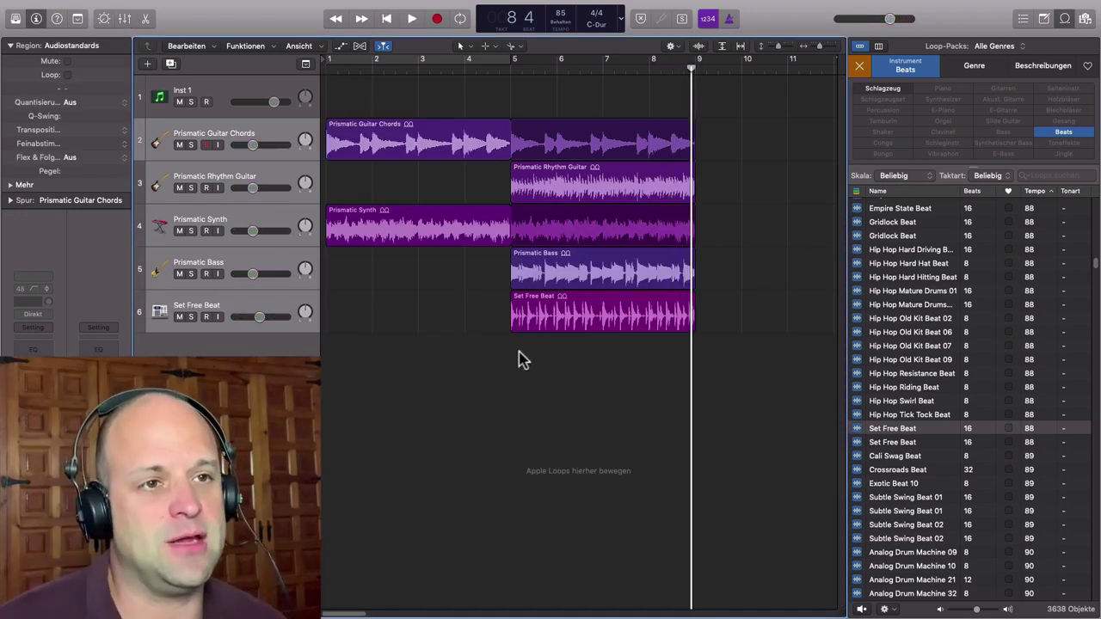
# - Set the end of the Prismatic Guitar Chords region's loop repeats to just before bar 9
pyautogui.click(730, 148)
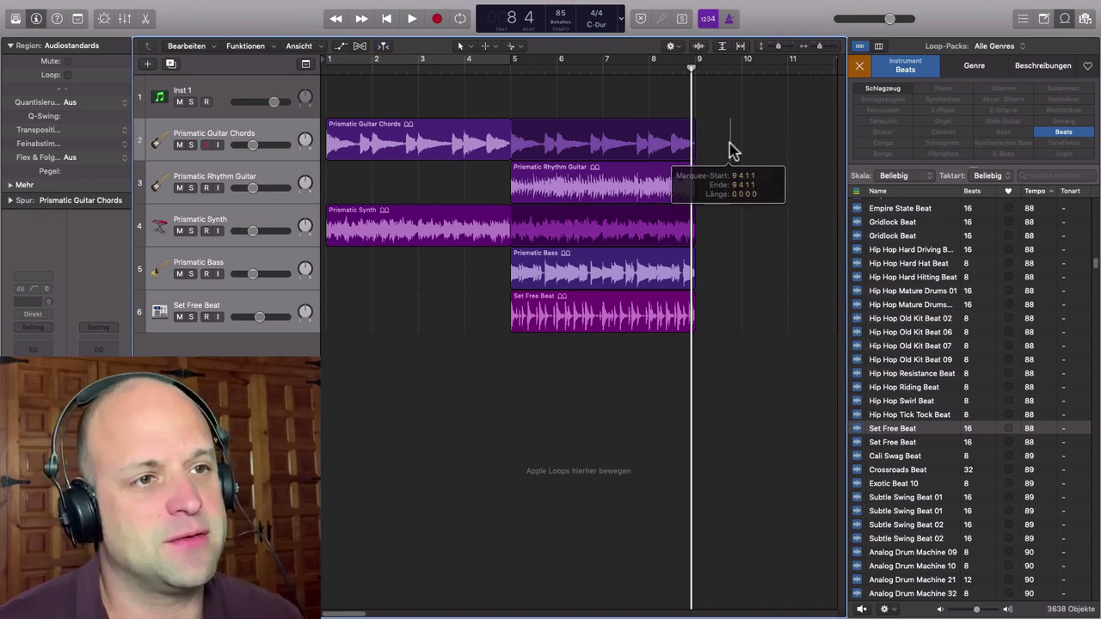
pyautogui.click(574, 127)
pyautogui.moveTo(574, 133); pyautogui.dragTo(689, 132)
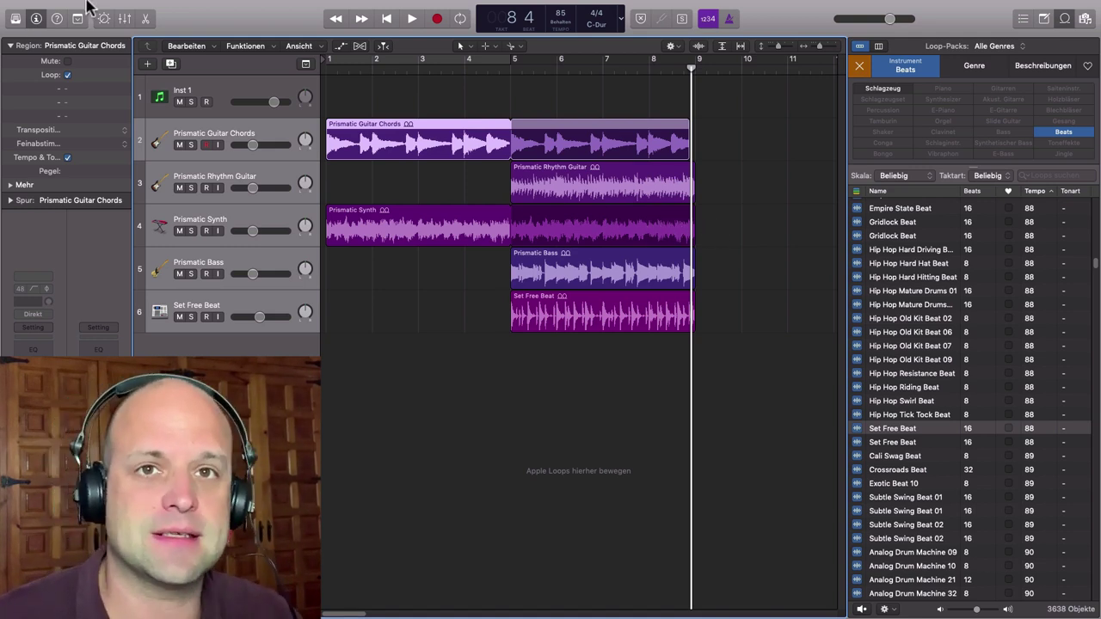
# - Open the display settings for tracks and place the settings window so the Prismatic Guitar Chords region stays in view
pyautogui.click(54, 7)
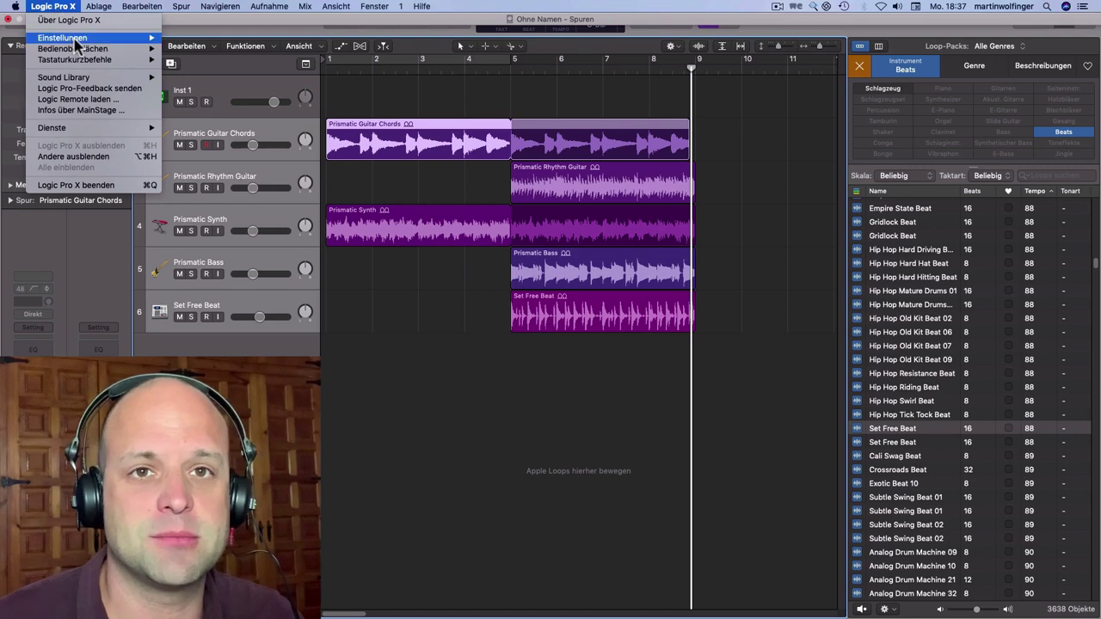
pyautogui.moveTo(146, 38)
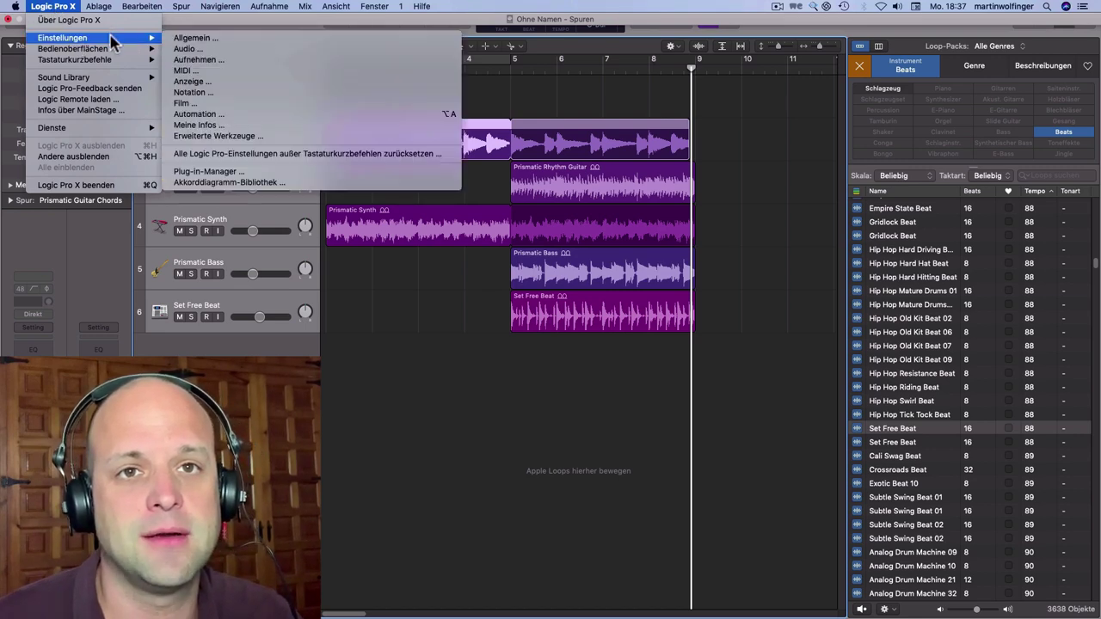
pyautogui.click(180, 39)
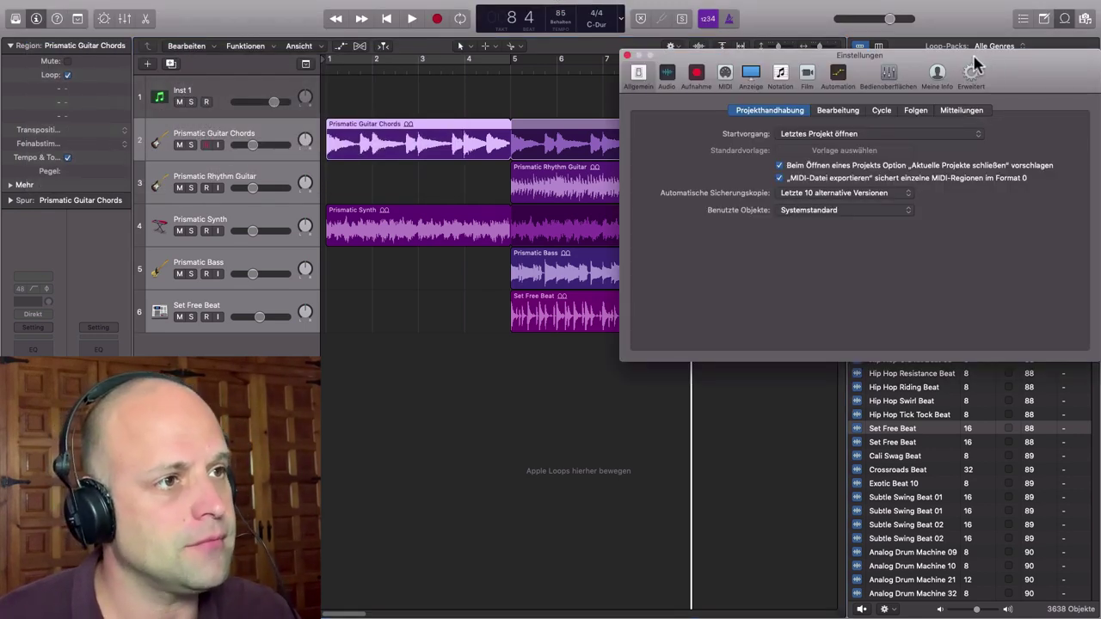
pyautogui.moveTo(977, 56); pyautogui.dragTo(711, 155)
pyautogui.click(487, 174)
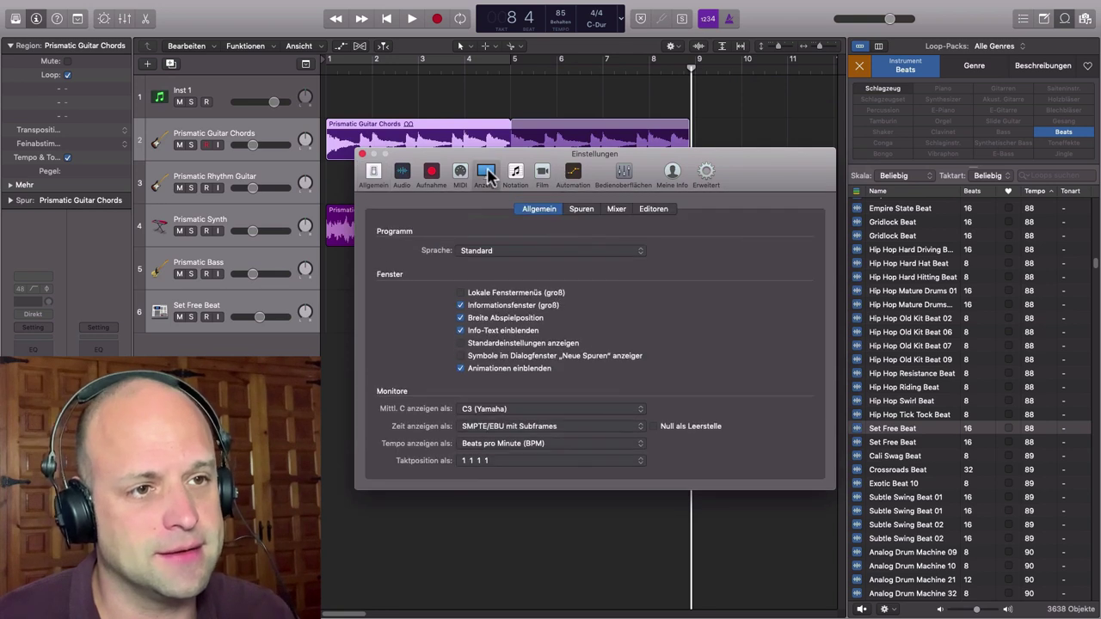
pyautogui.click(590, 211)
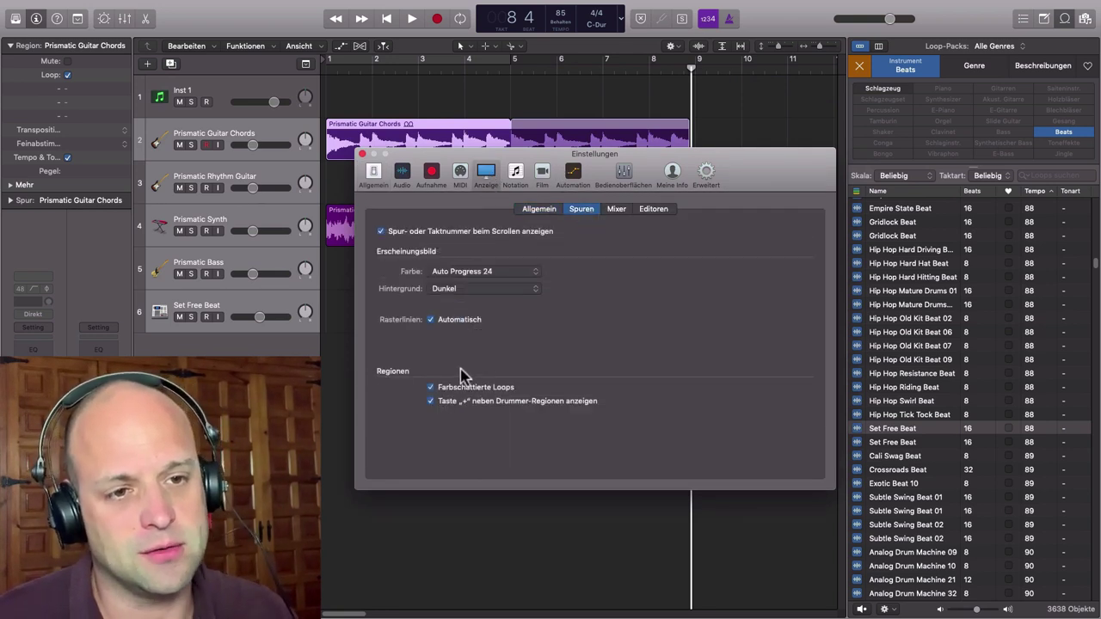
pyautogui.moveTo(523, 162); pyautogui.dragTo(493, 217)
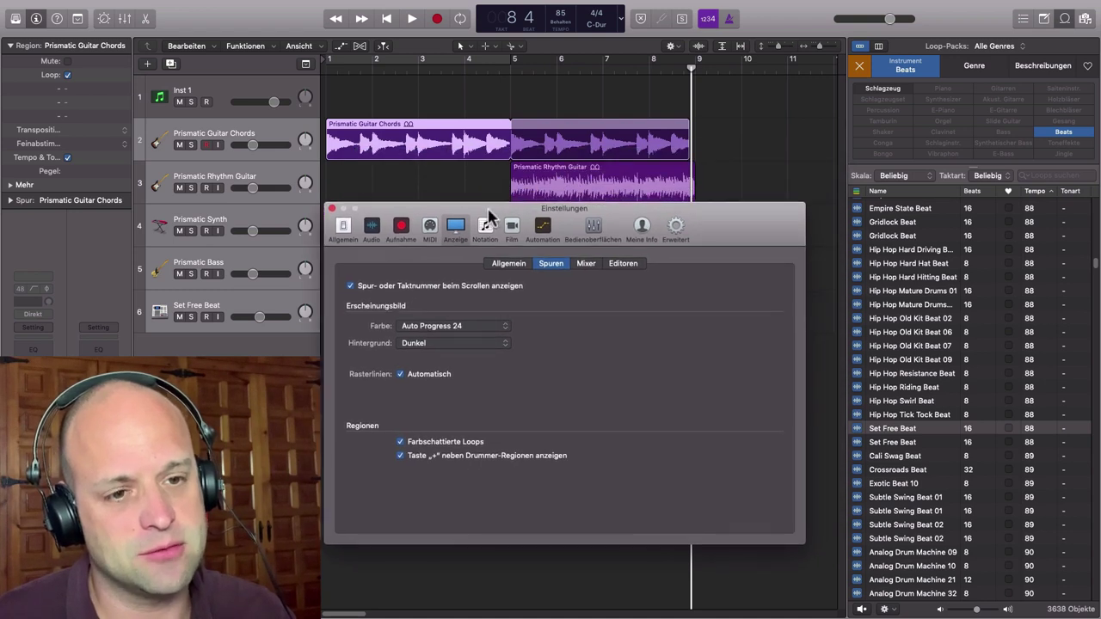
# - Turn the Farbschattierte Loops option off and back on, and close the settings
pyautogui.click(401, 443)
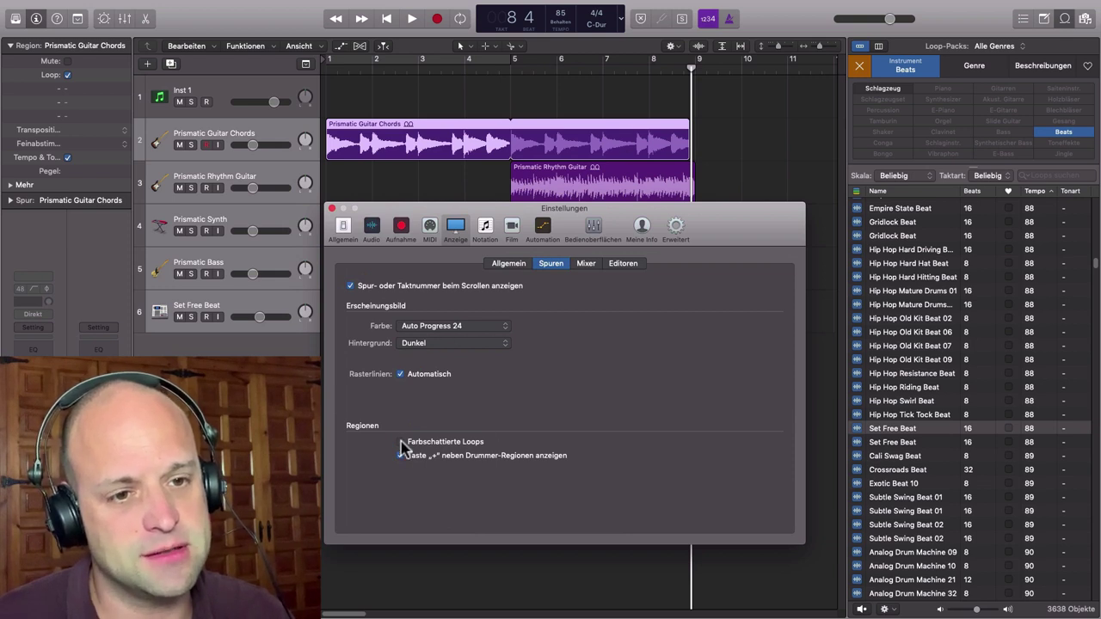
pyautogui.click(401, 442)
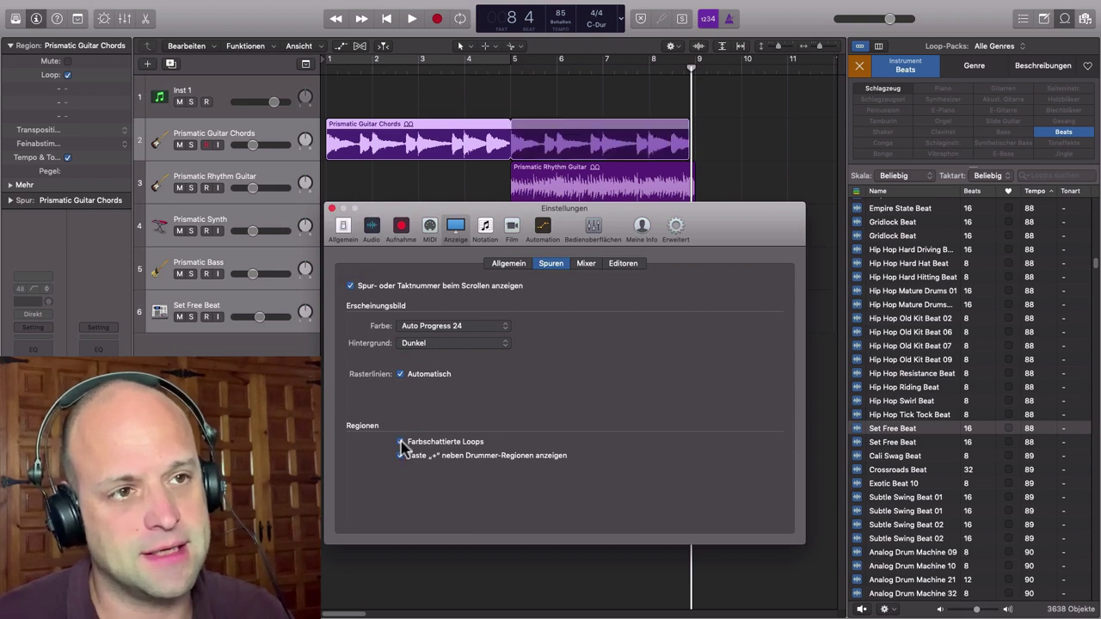
pyautogui.click(334, 209)
pyautogui.click(540, 367)
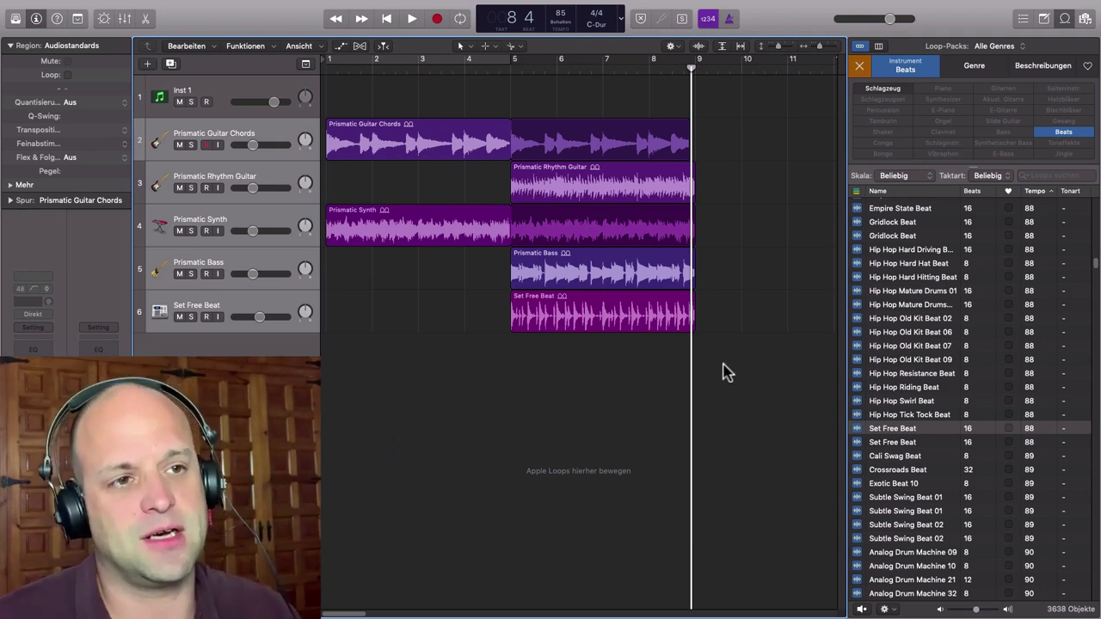
# - Clear the Beats filter from the loop search and close the loop browser
pyautogui.click(860, 69)
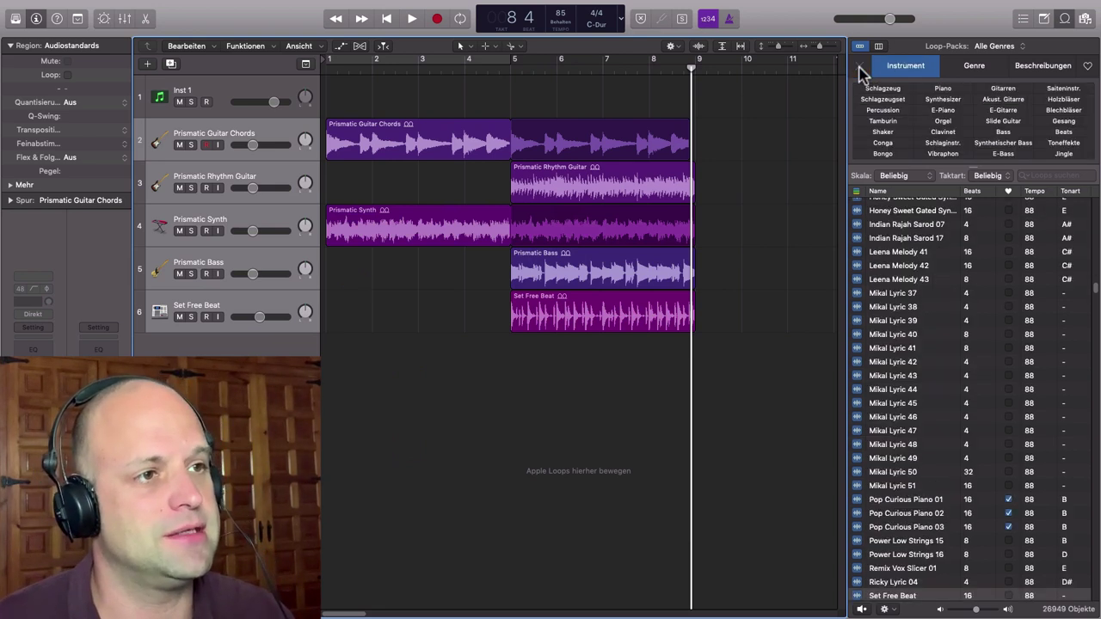
pyautogui.click(1064, 19)
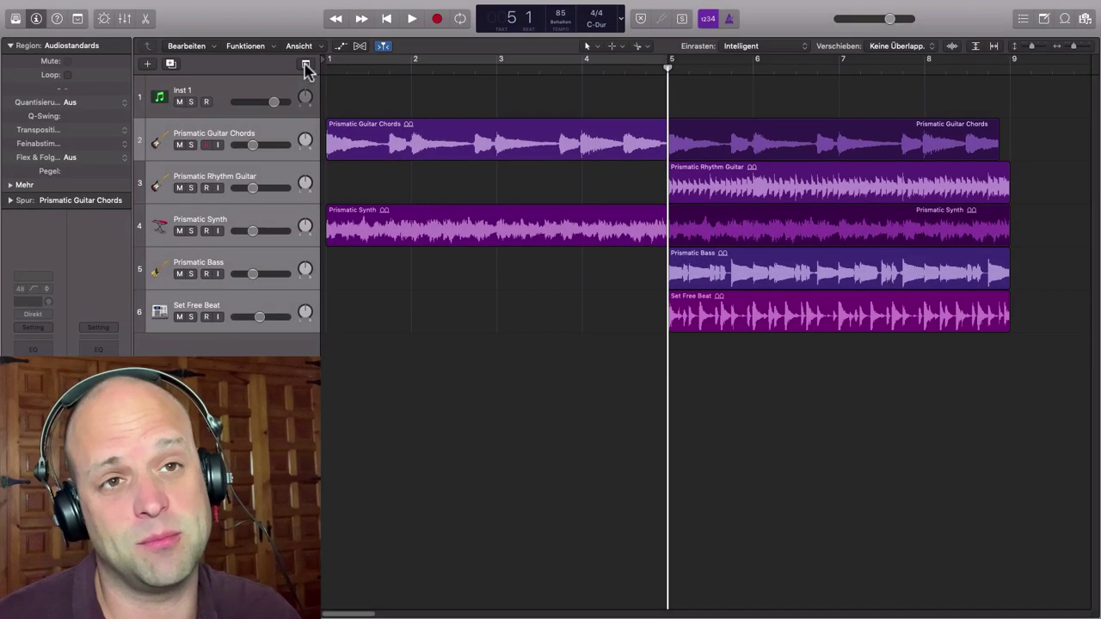
# - Show the global tracks and hide the Tempo and Marker tracks, keeping Arrangement and Taktart/Tonart
pyautogui.click(306, 65)
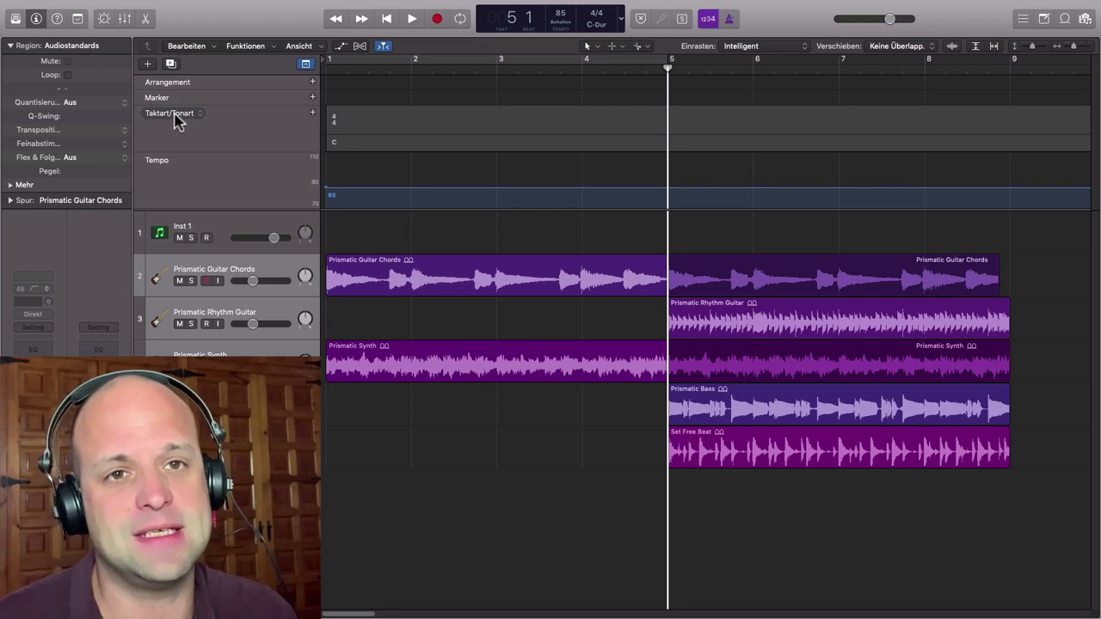
pyautogui.rightClick(235, 123)
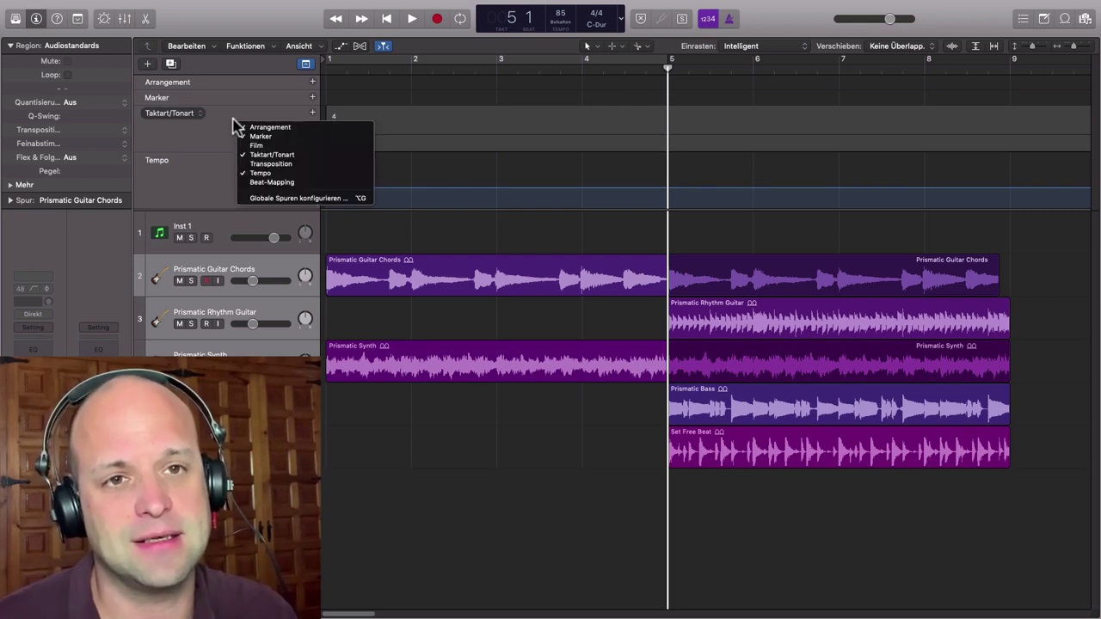
pyautogui.click(261, 174)
pyautogui.rightClick(268, 101)
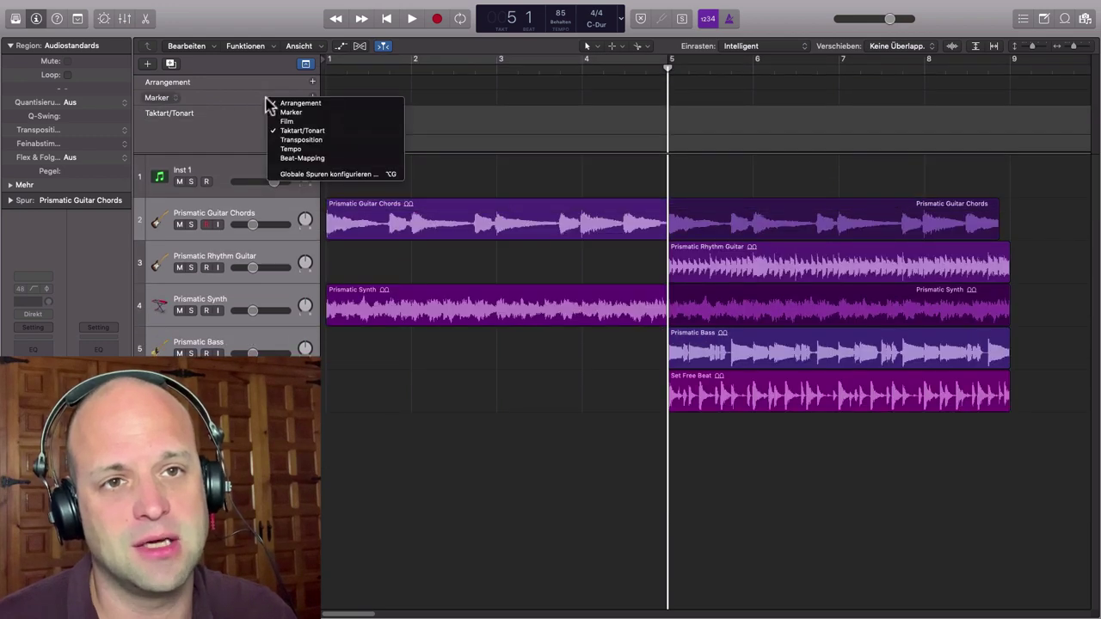
pyautogui.click(278, 113)
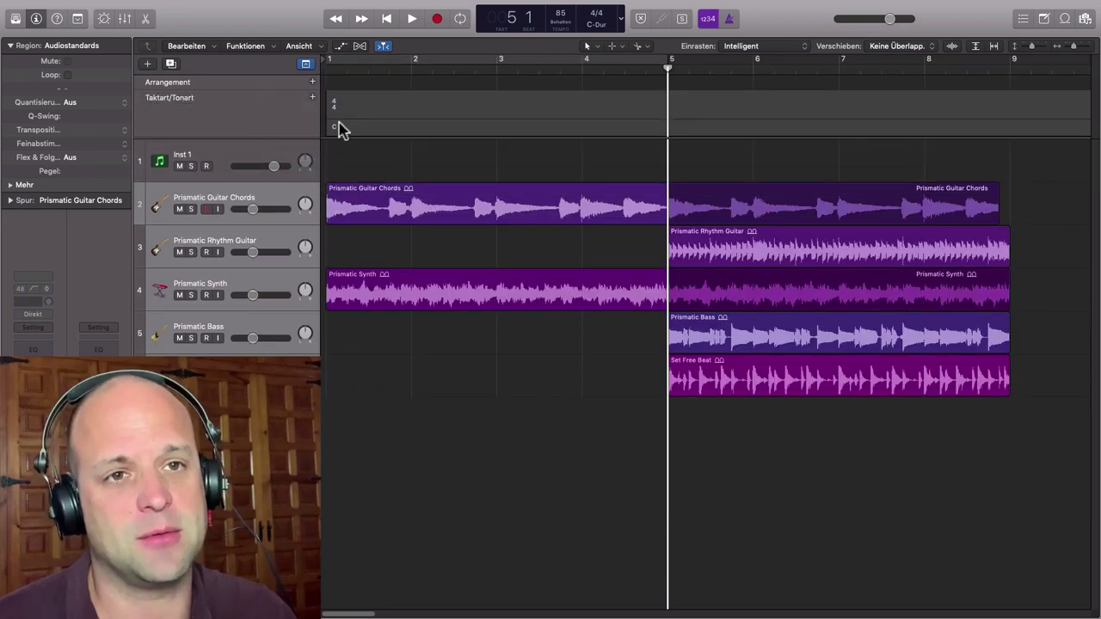
# - Play the arrangement from bar 5 in the current key and stop it
pyautogui.click(412, 21)
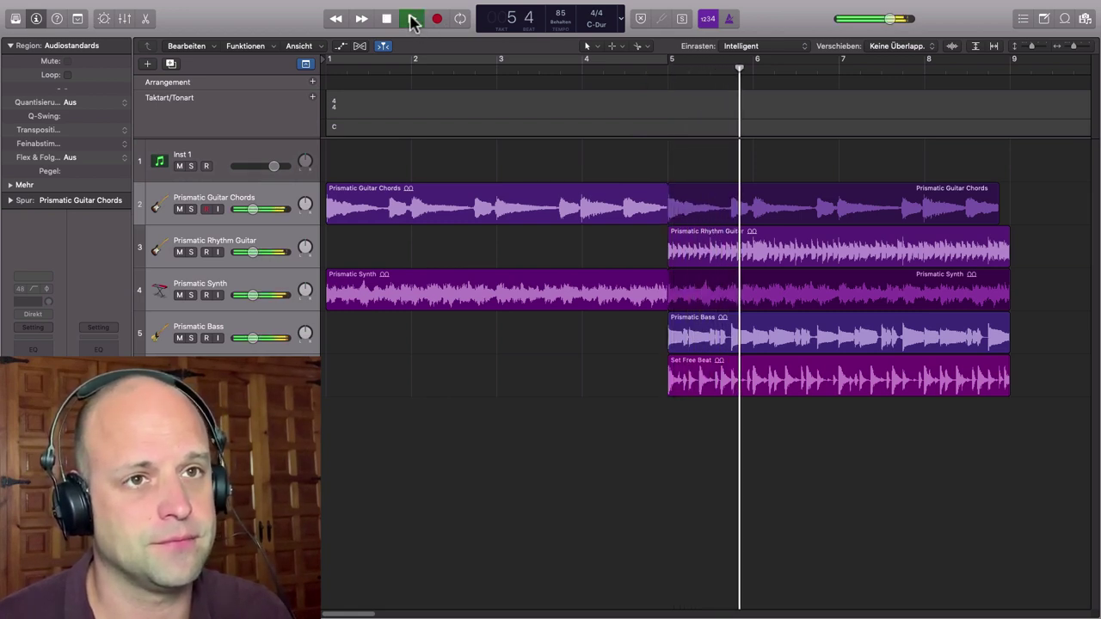
pyautogui.click(386, 19)
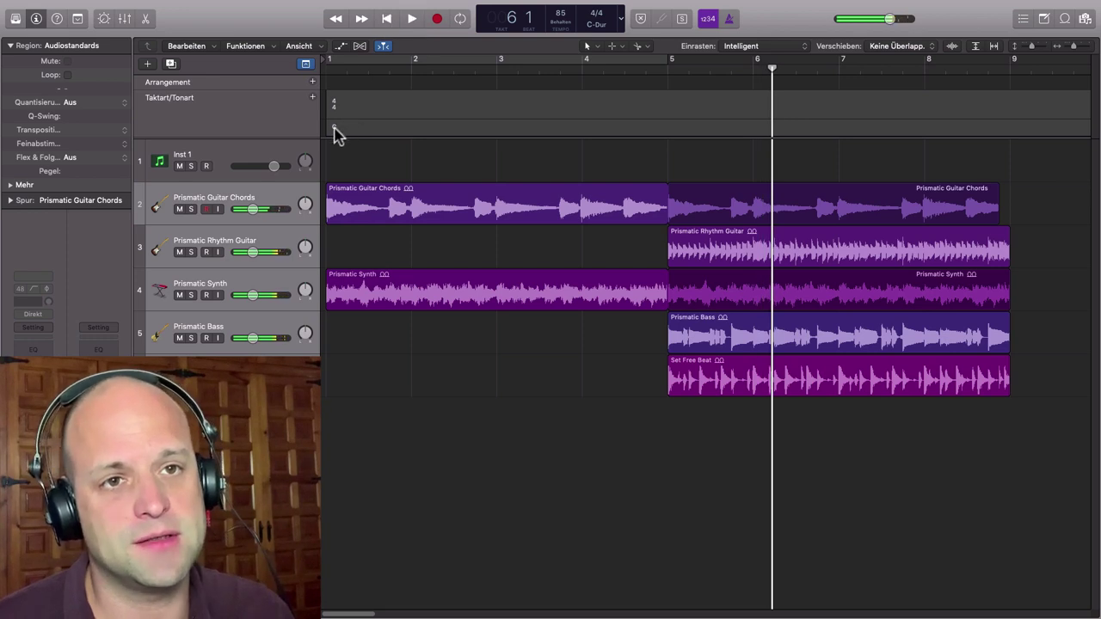
# - Set the project key at bar 1 to D-Dur in the Taktart/Tonart track
pyautogui.doubleClick(337, 129)
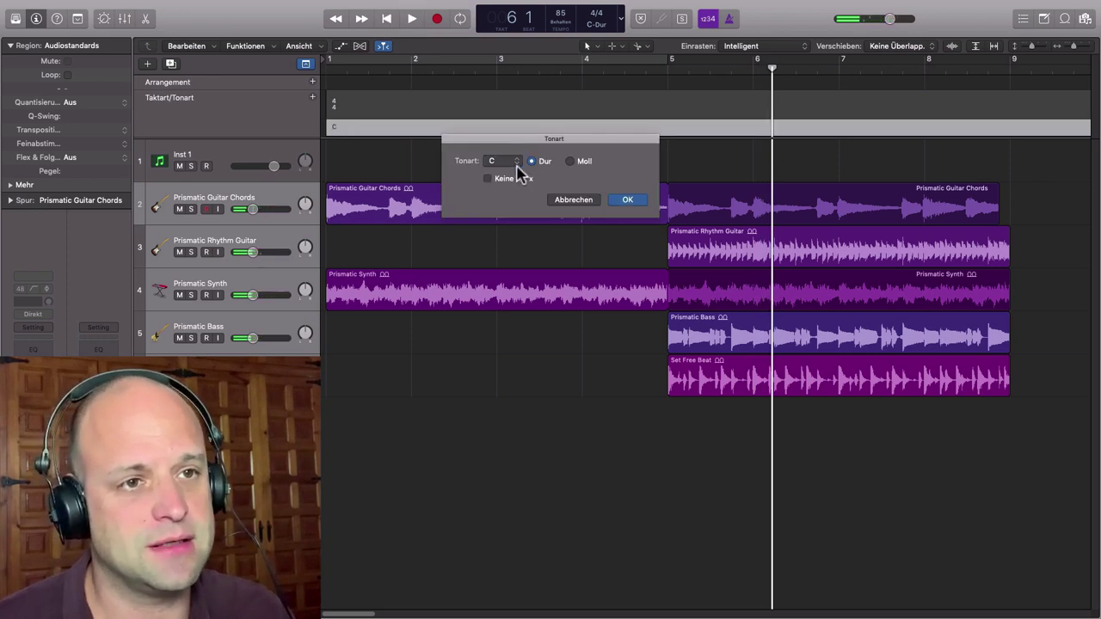
pyautogui.click(515, 166)
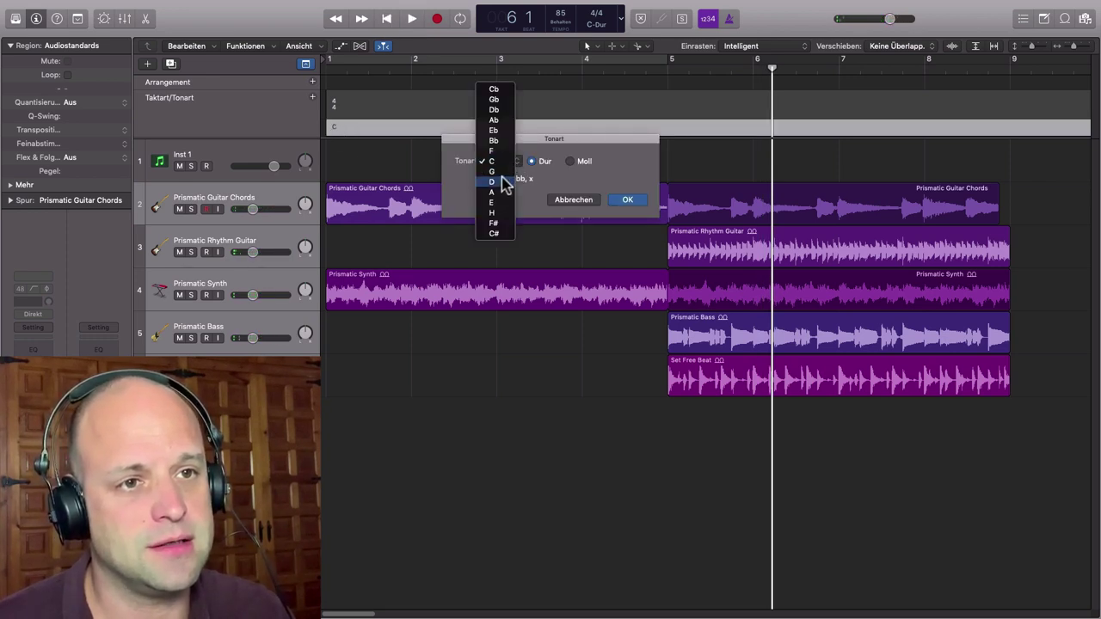
pyautogui.click(505, 182)
pyautogui.click(631, 199)
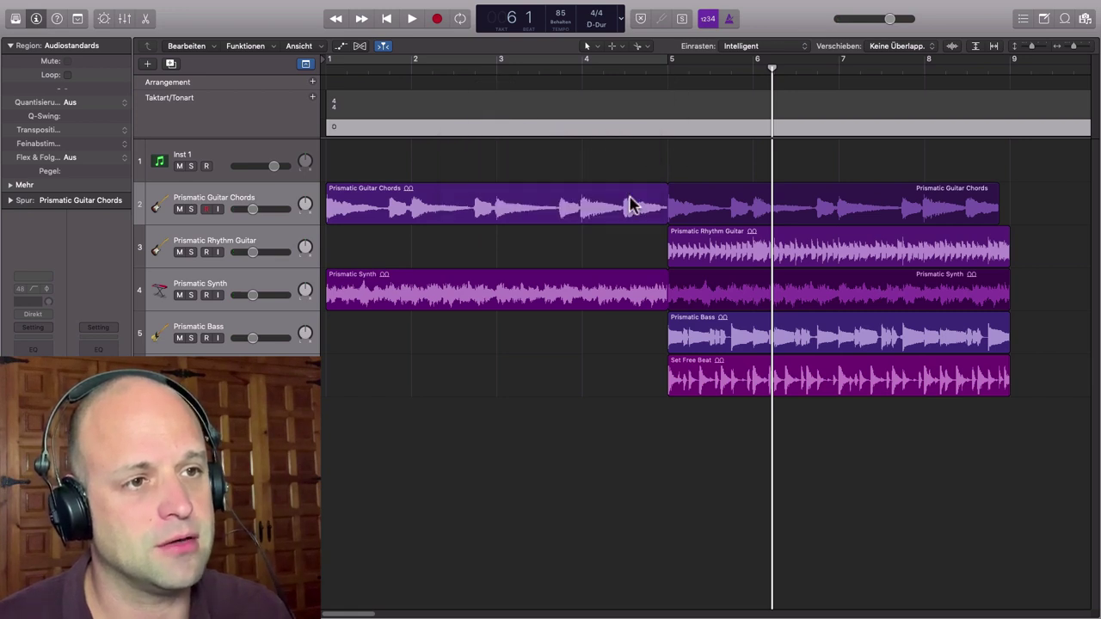
# - Listen to the arrangement from bar 5 in D-Dur and stop playback
pyautogui.click(668, 69)
pyautogui.press('space')
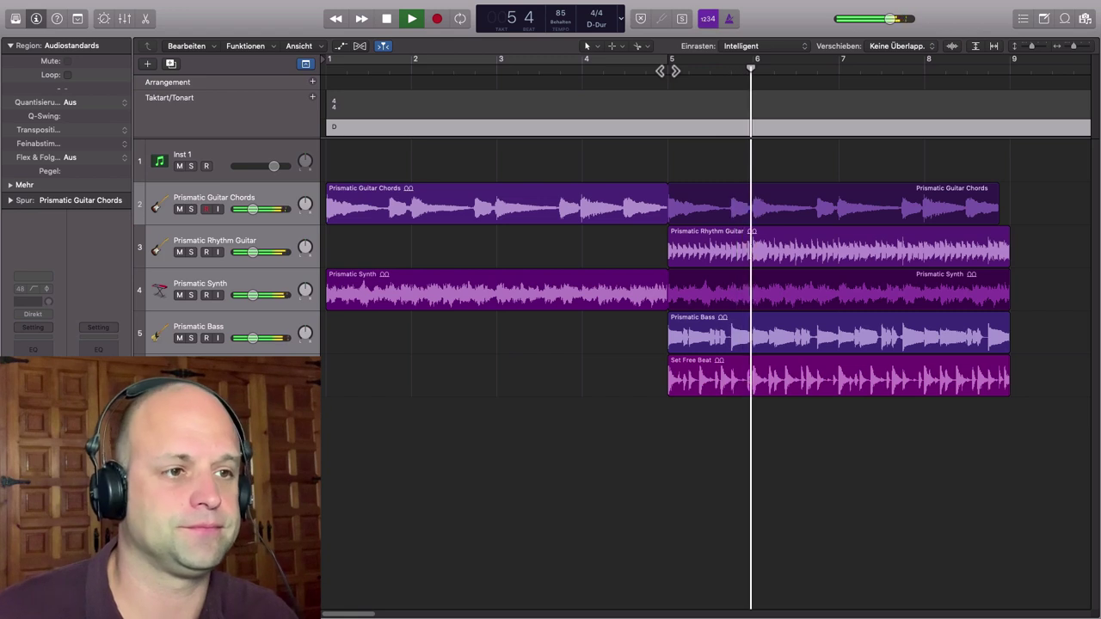
pyautogui.press('space')
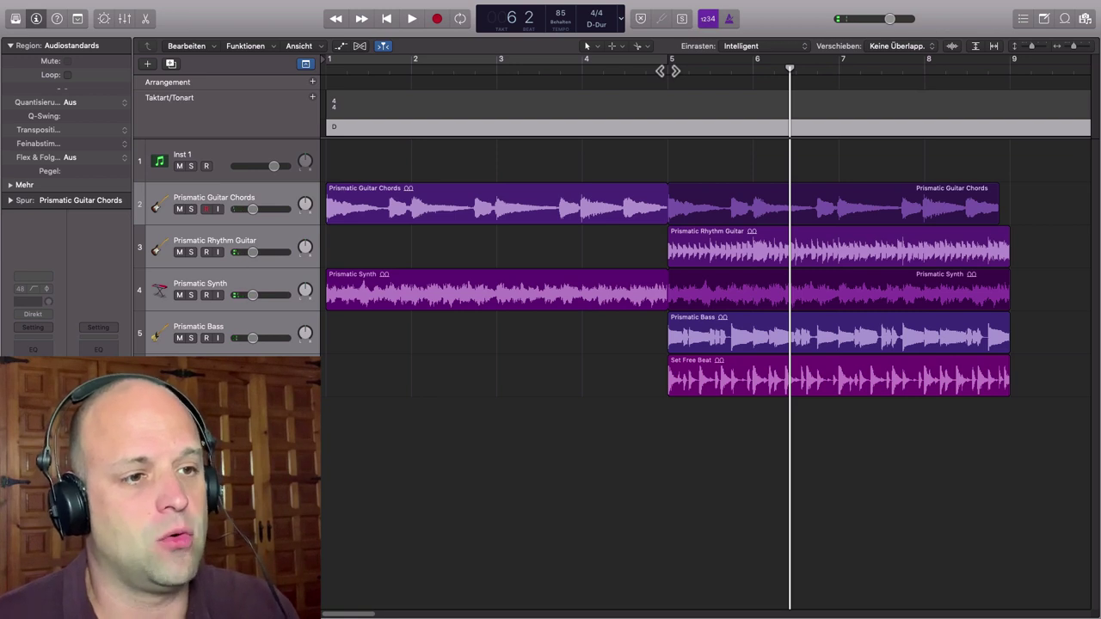
# - Listen to the Set Free Beat region in solo from bar 5, return the playhead to bar 5, and turn solo off
pyautogui.click(668, 71)
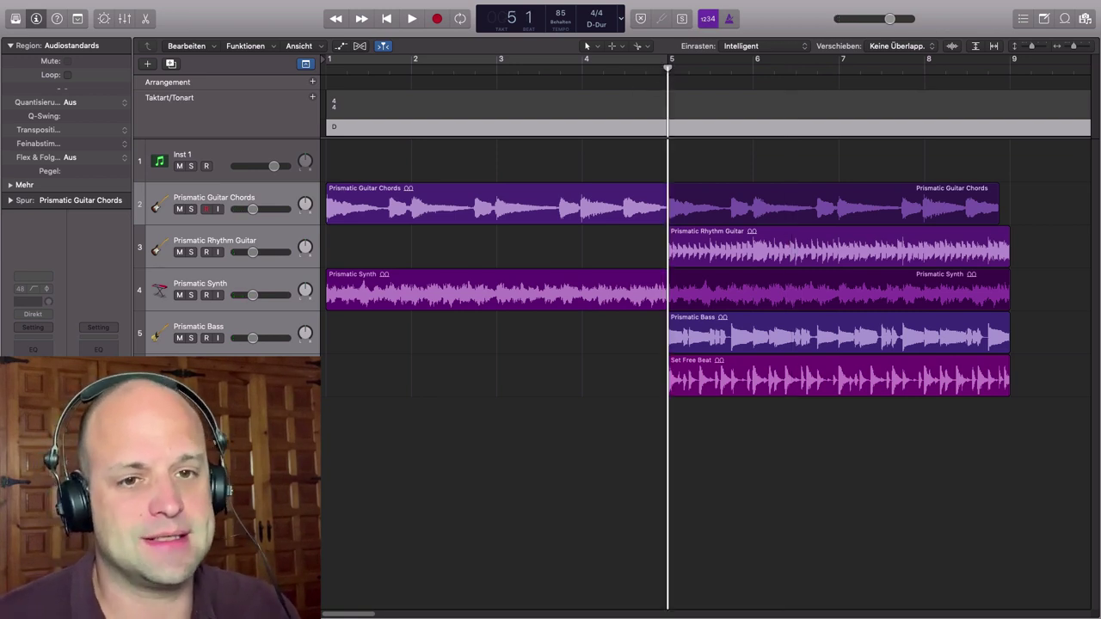
pyautogui.click(732, 377)
pyautogui.hotkey('ctrl', 's')
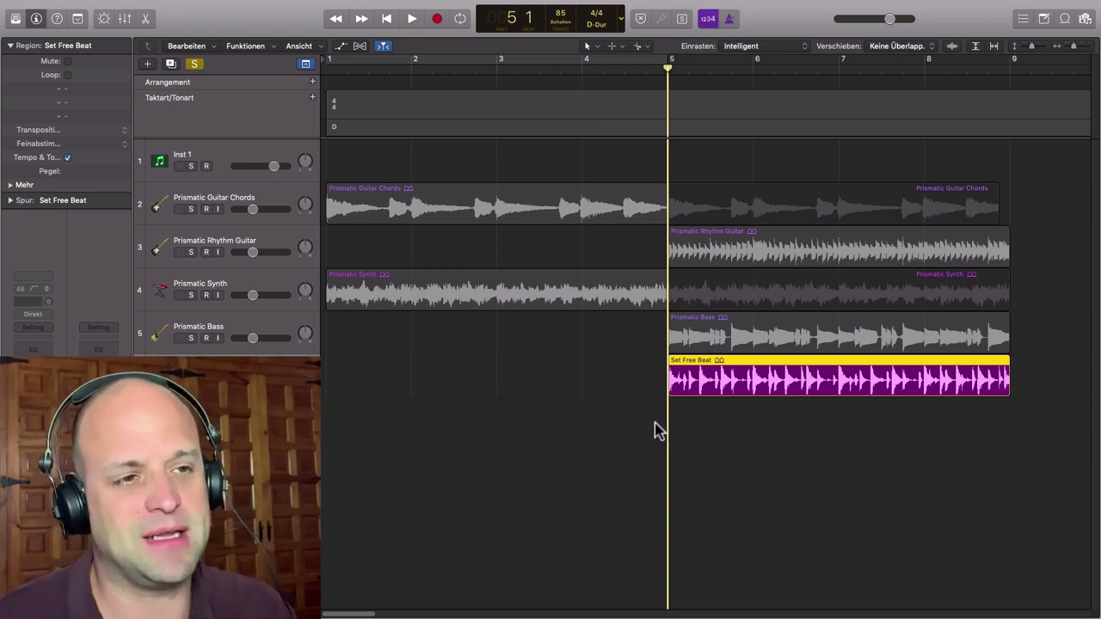
pyautogui.press('space')
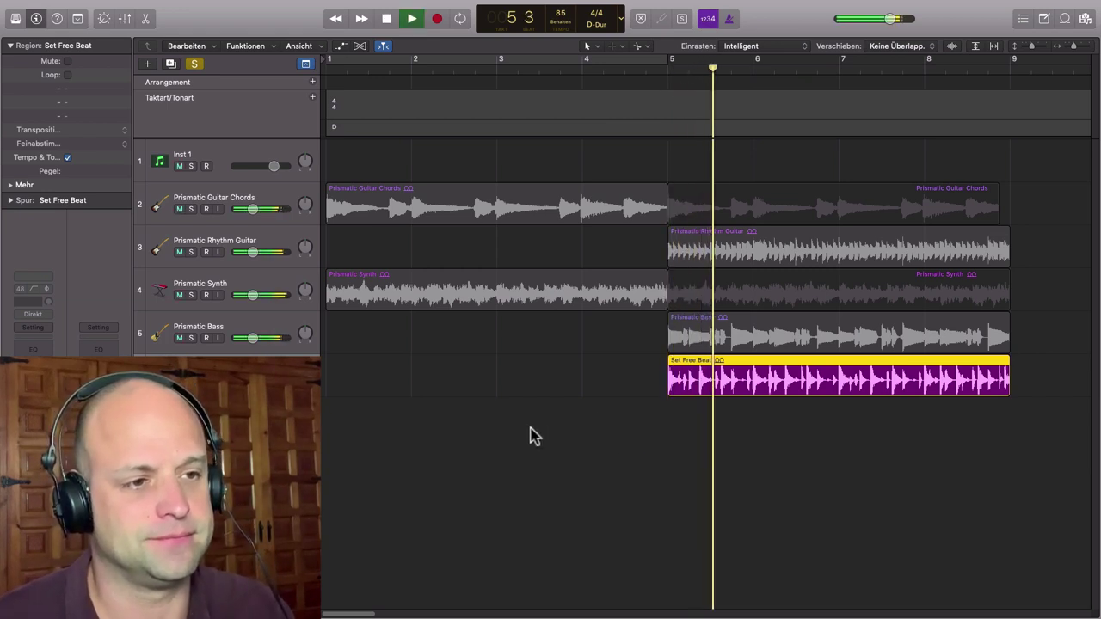
pyautogui.press('space')
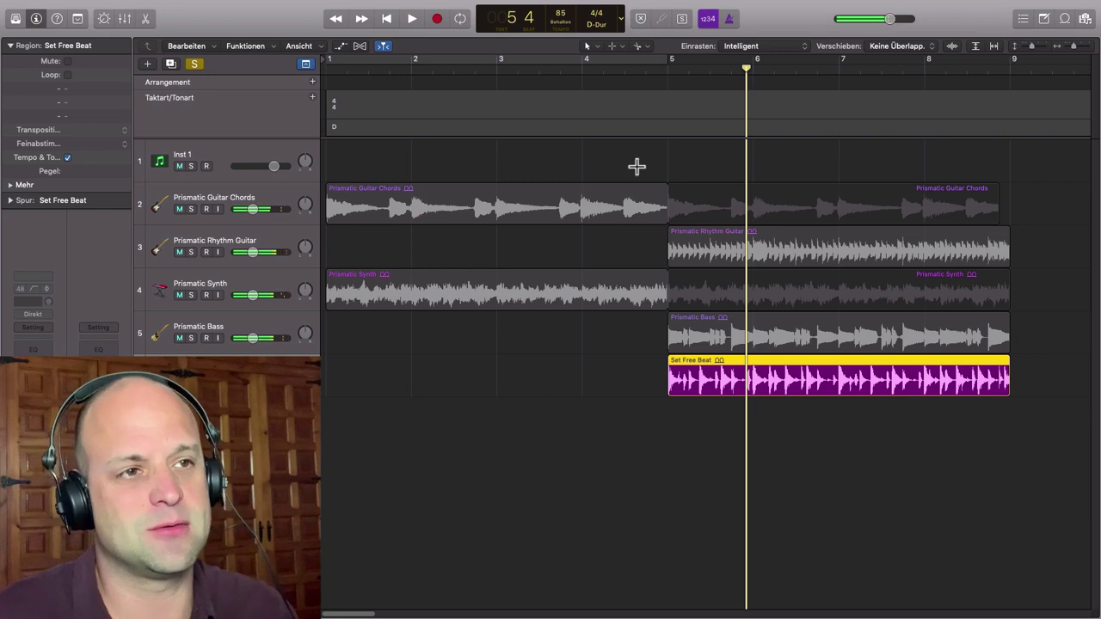
pyautogui.click(668, 67)
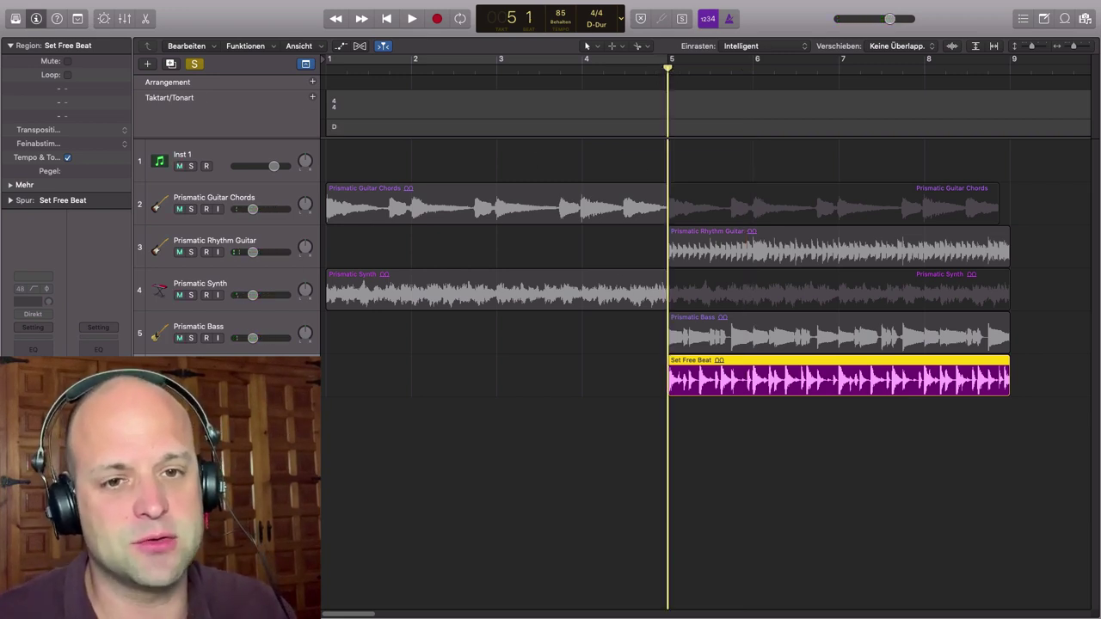
pyautogui.hotkey('ctrl', 's')
# - Set the project key at bar 1 back to C-Dur
pyautogui.doubleClick(335, 131)
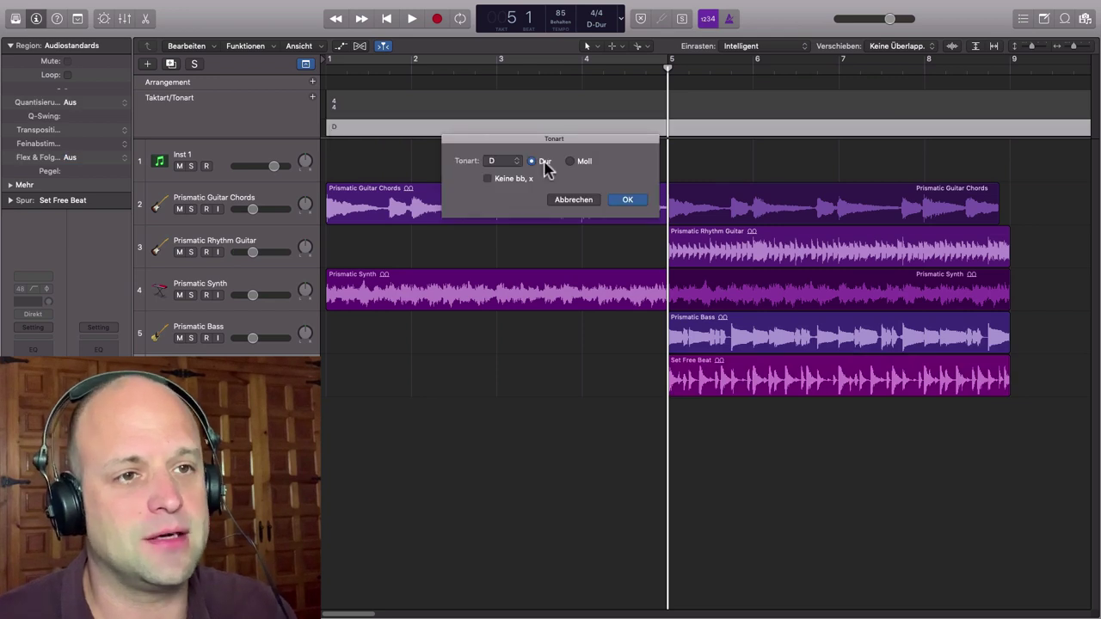
pyautogui.click(518, 163)
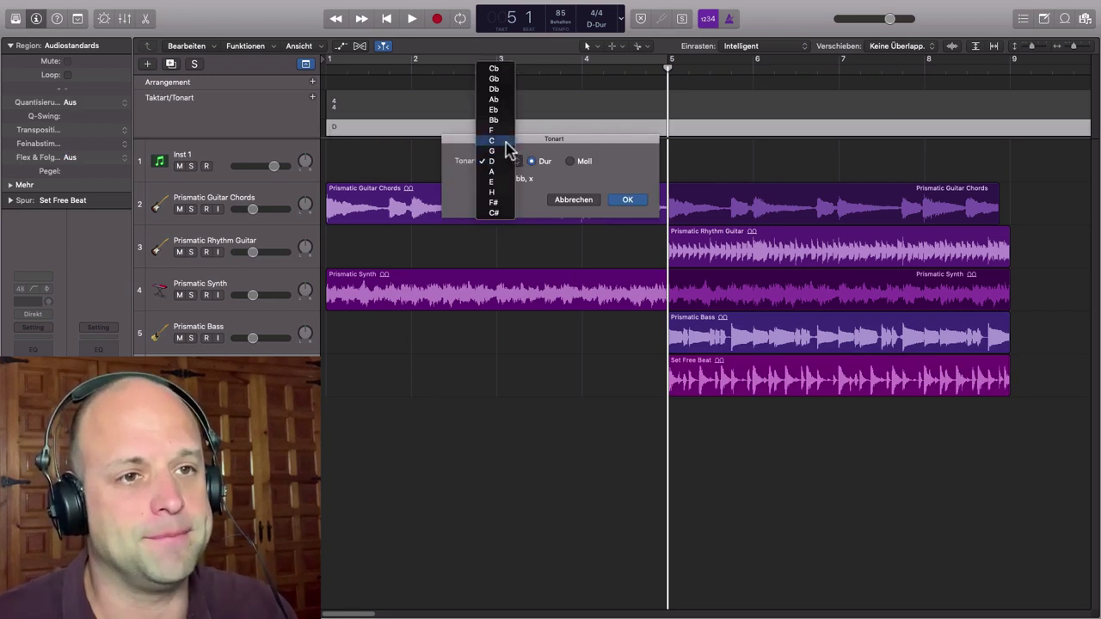
pyautogui.click(495, 142)
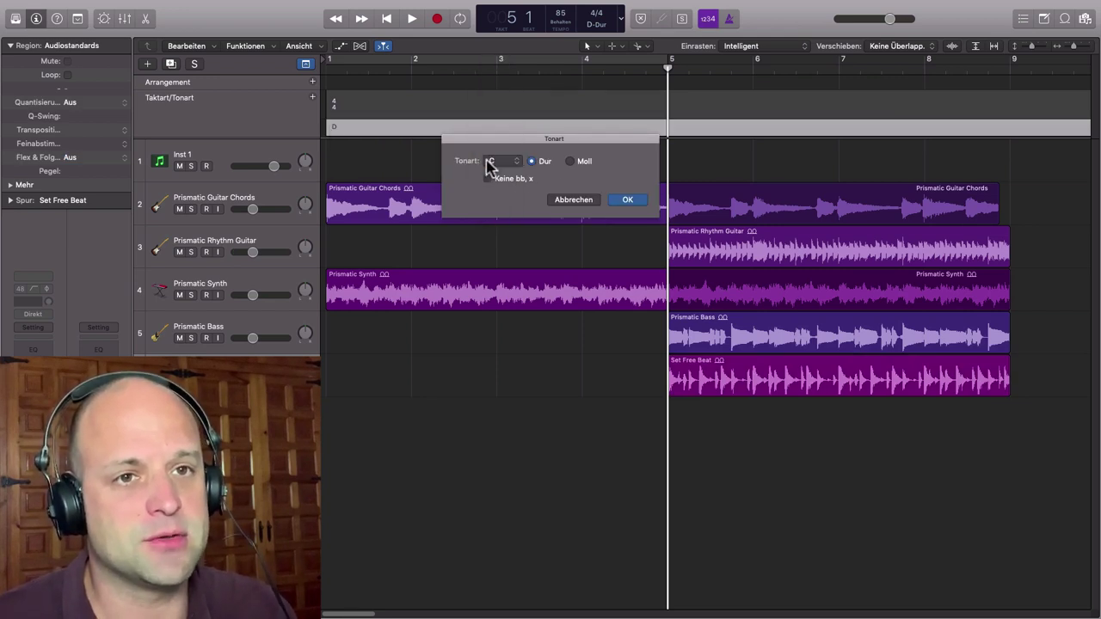
pyautogui.click(633, 202)
pyautogui.click(619, 426)
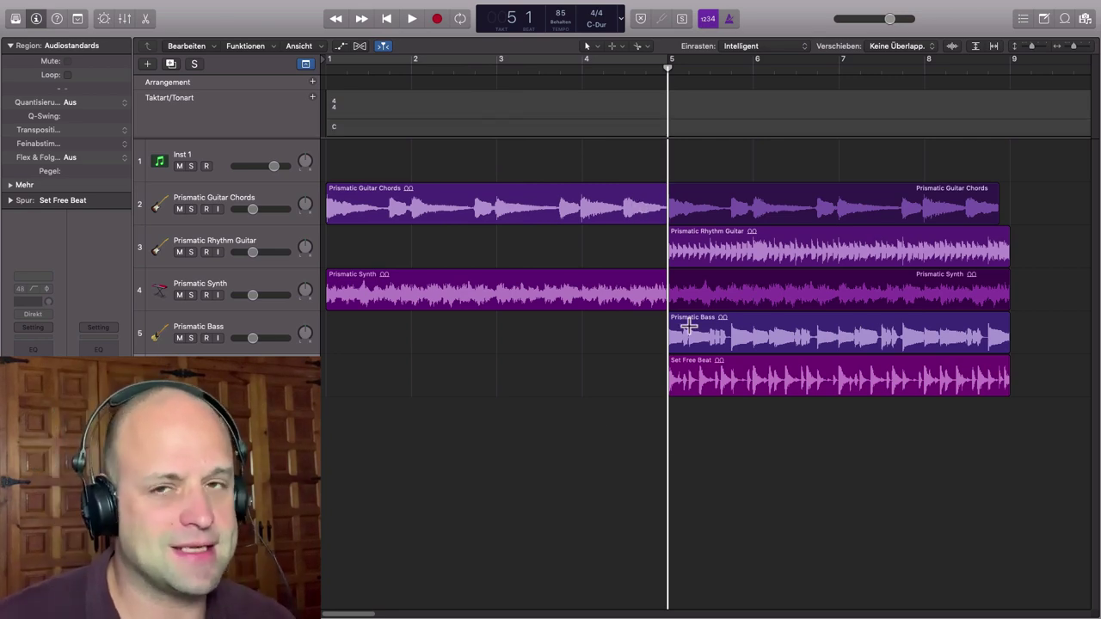
# - Open the loop browser and find the green Odd Time Rock drum loops at tempo 85
pyautogui.click(1065, 18)
pyautogui.scroll(-20, 928, 287)
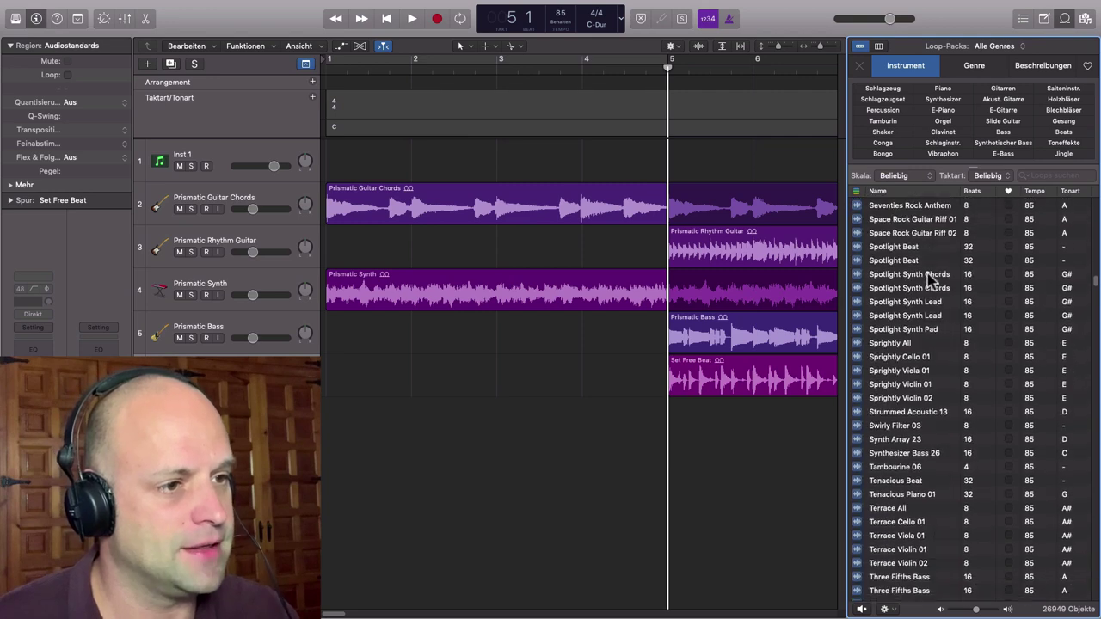
pyautogui.scroll(10, 919, 327)
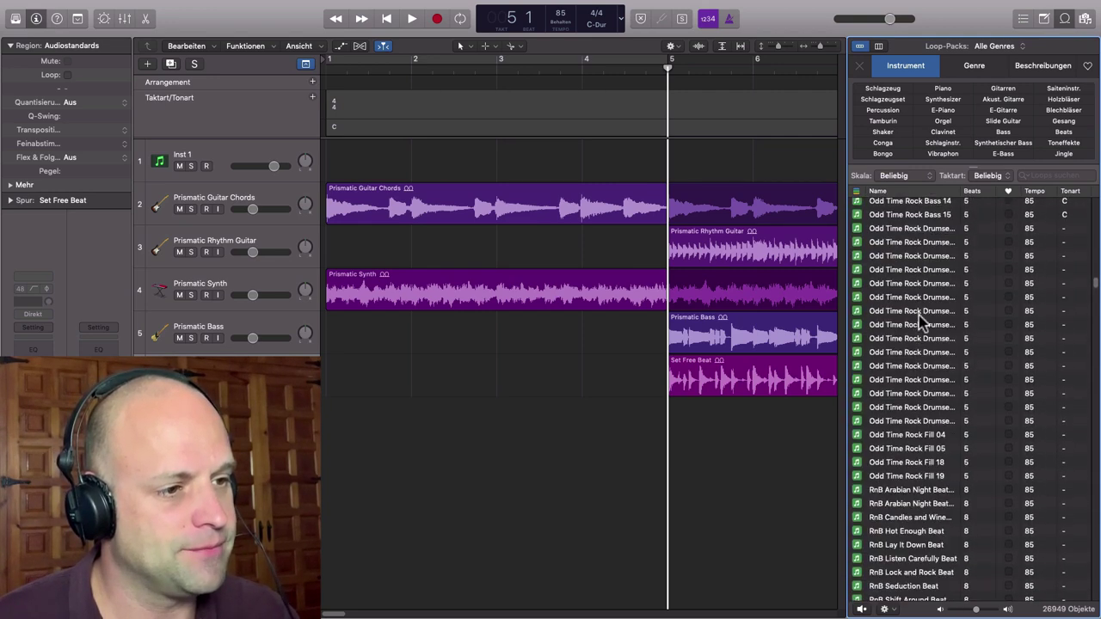
# - Add Odd Time Rock Drumset 15 on a new track at bar 5, inspect its Ohne Transpos. parameter, and undo the addition
pyautogui.moveTo(895, 396); pyautogui.dragTo(941, 148)
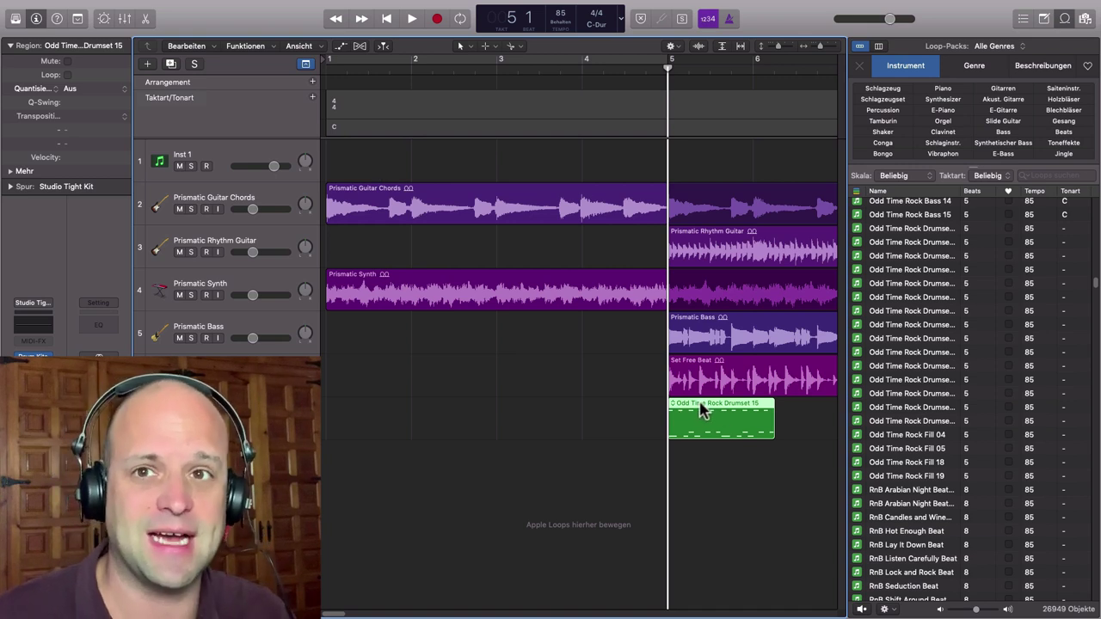
pyautogui.click(8, 187)
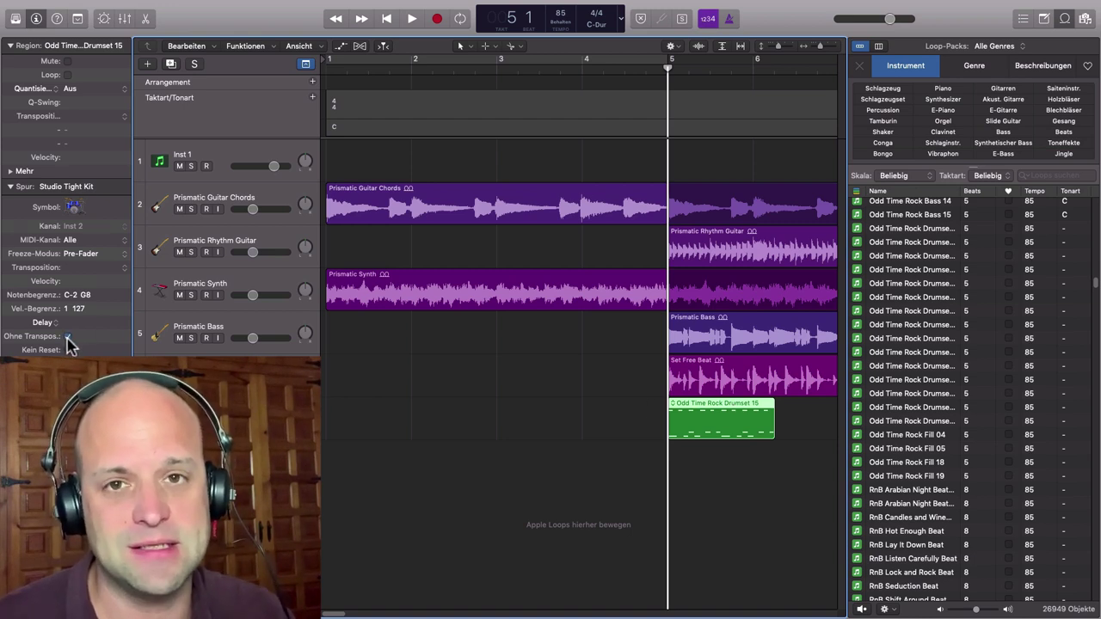
pyautogui.press('super+z')
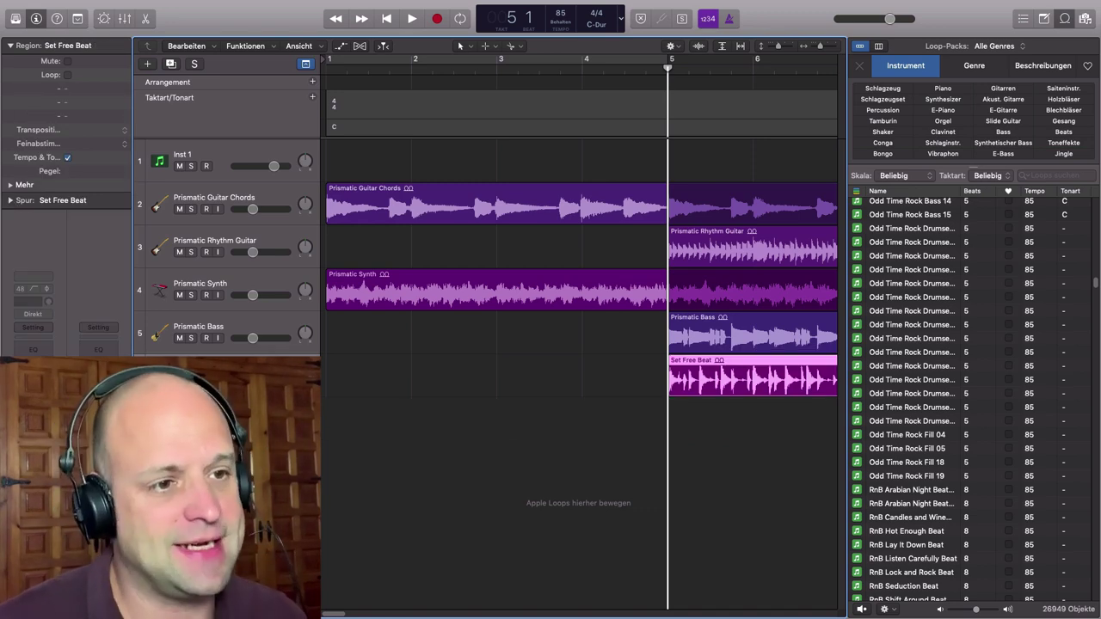
# - Zoom out the timeline to show all regions up to bar 9, deselect them, and hide the global tracks
pyautogui.scroll(-3, 406, 513)
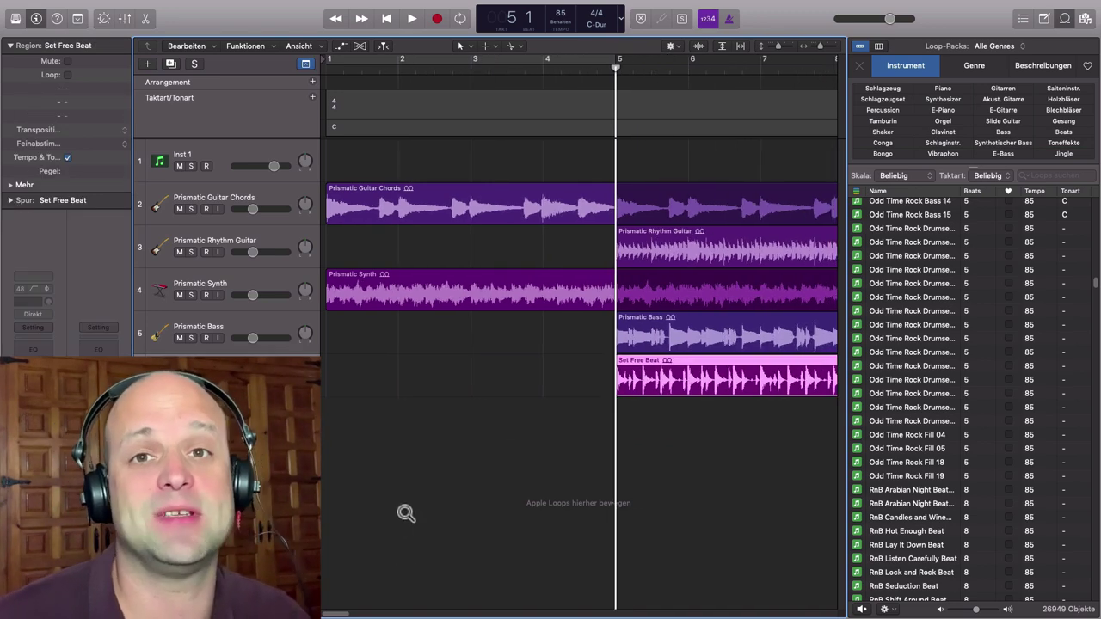
pyautogui.scroll(-3, 403, 509)
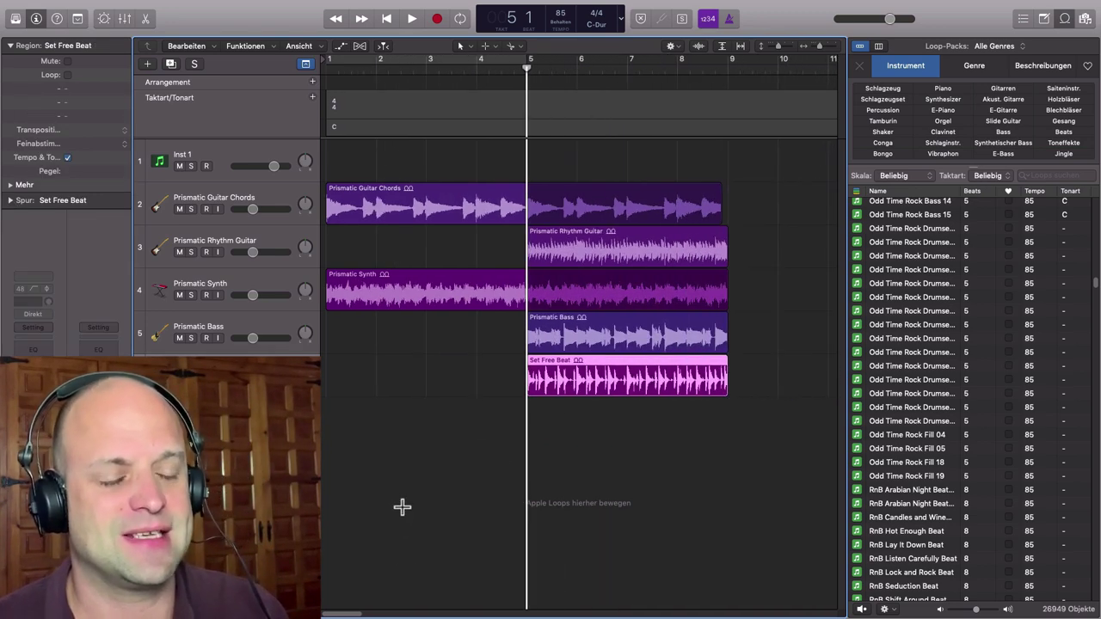
pyautogui.click(607, 425)
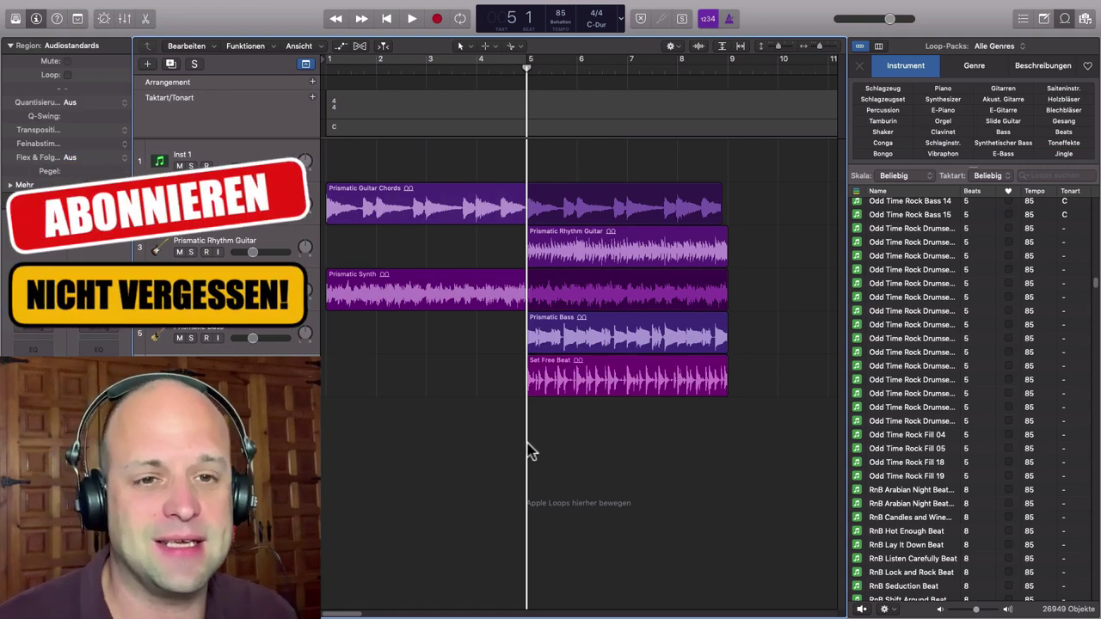
pyautogui.click(305, 64)
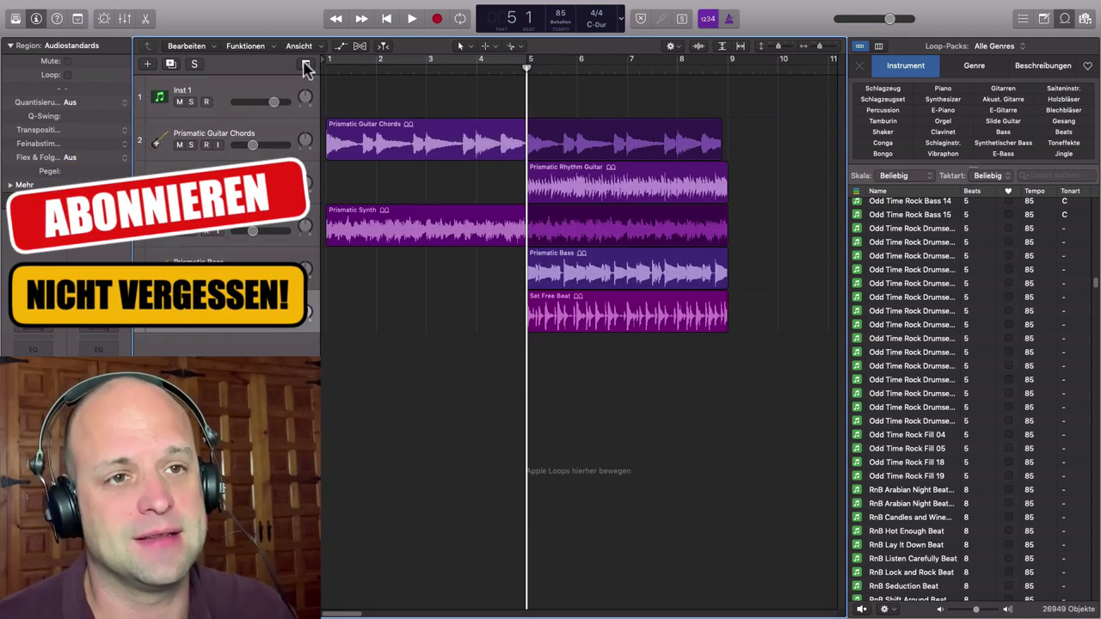
# - Delete the Prismatic Bass region and its track
pyautogui.click(264, 258)
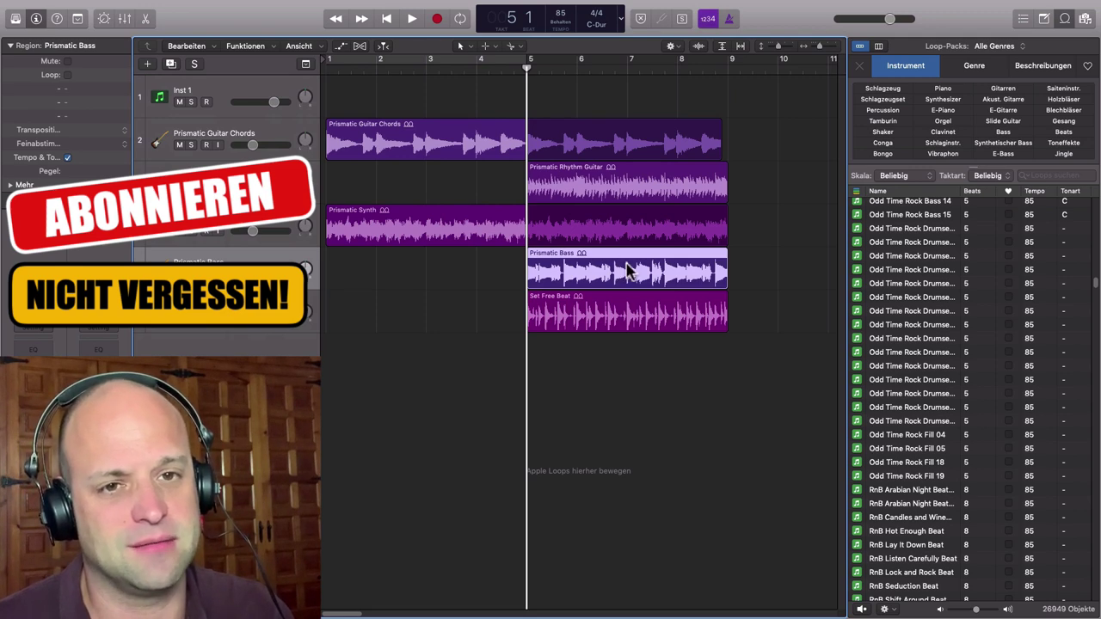
pyautogui.press('BackSpace')
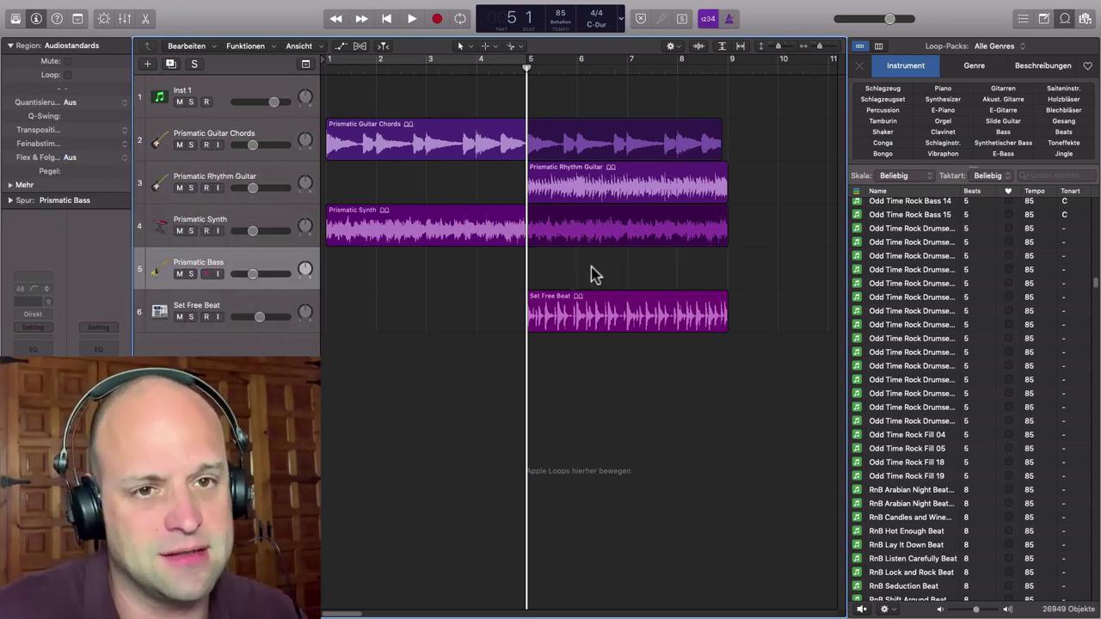
pyautogui.press('super+BackSpace')
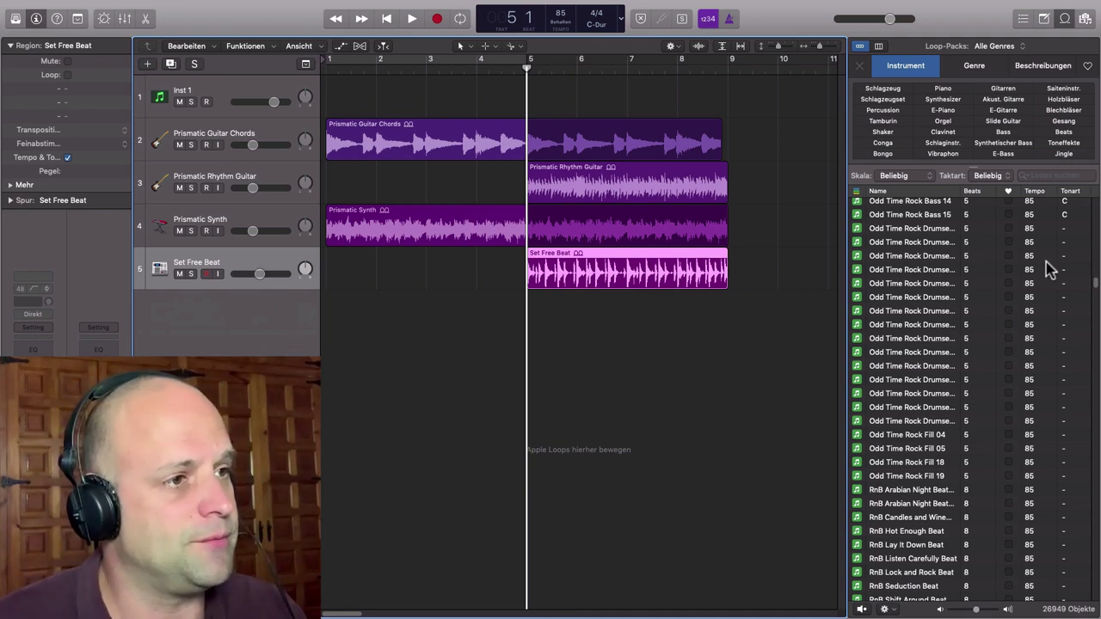
# - Filter the loop browser by the instruments Bass and E-Bass
pyautogui.click(1007, 133)
pyautogui.click(1005, 155)
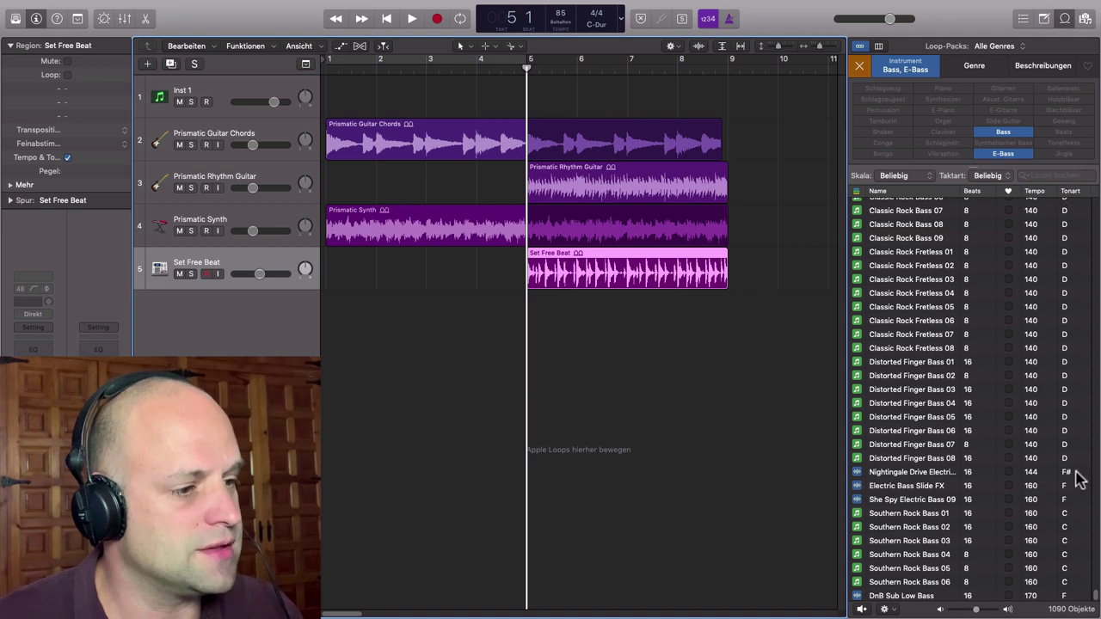
# - Search the bass loops for "slap" and preview Electric Slap 32 and Electric Slap 09
pyautogui.scroll(20, 1095, 588)
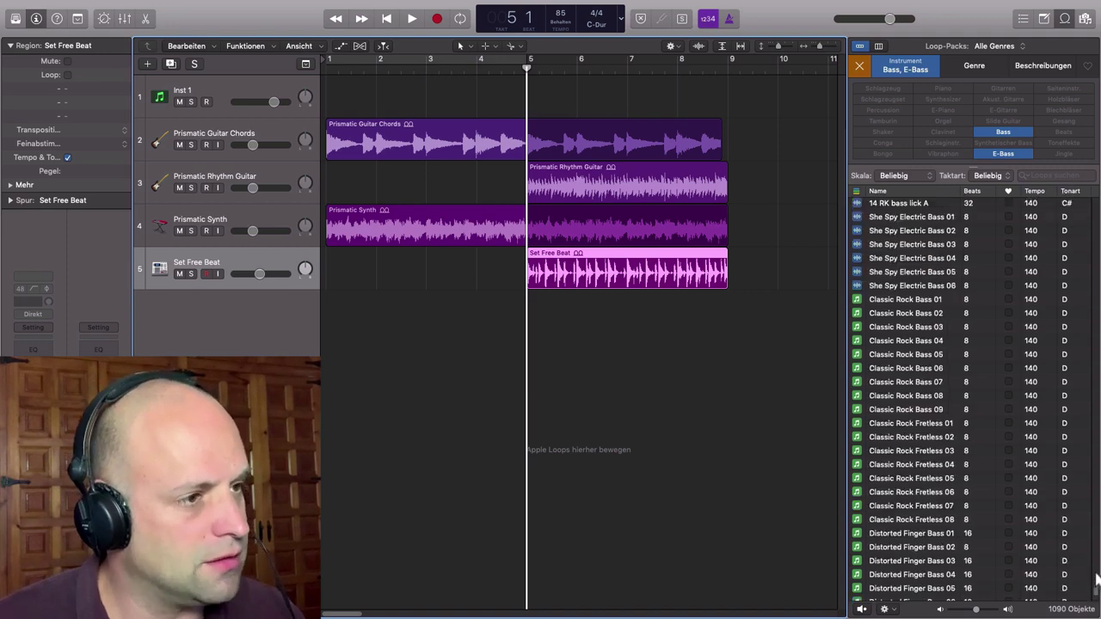
pyautogui.click(1051, 174)
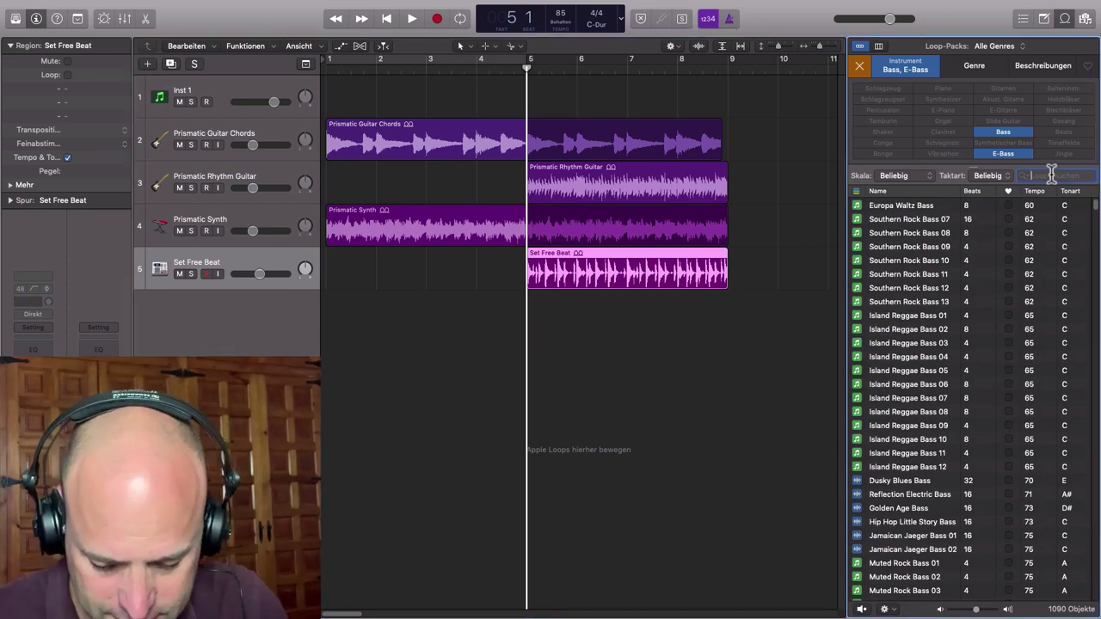
pyautogui.write('slap')
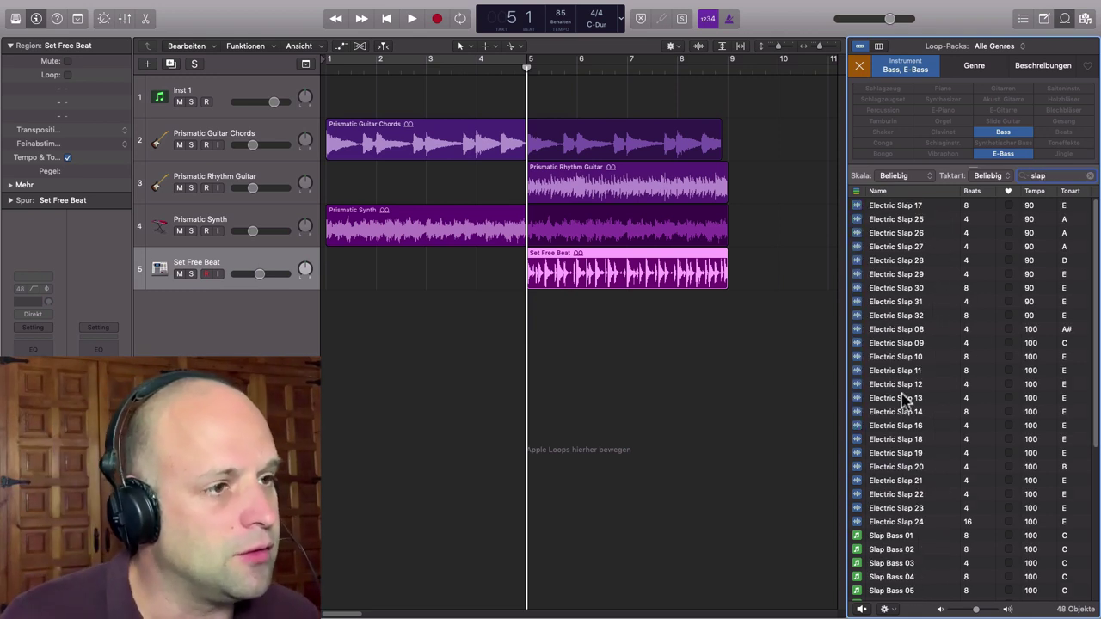
pyautogui.click(899, 316)
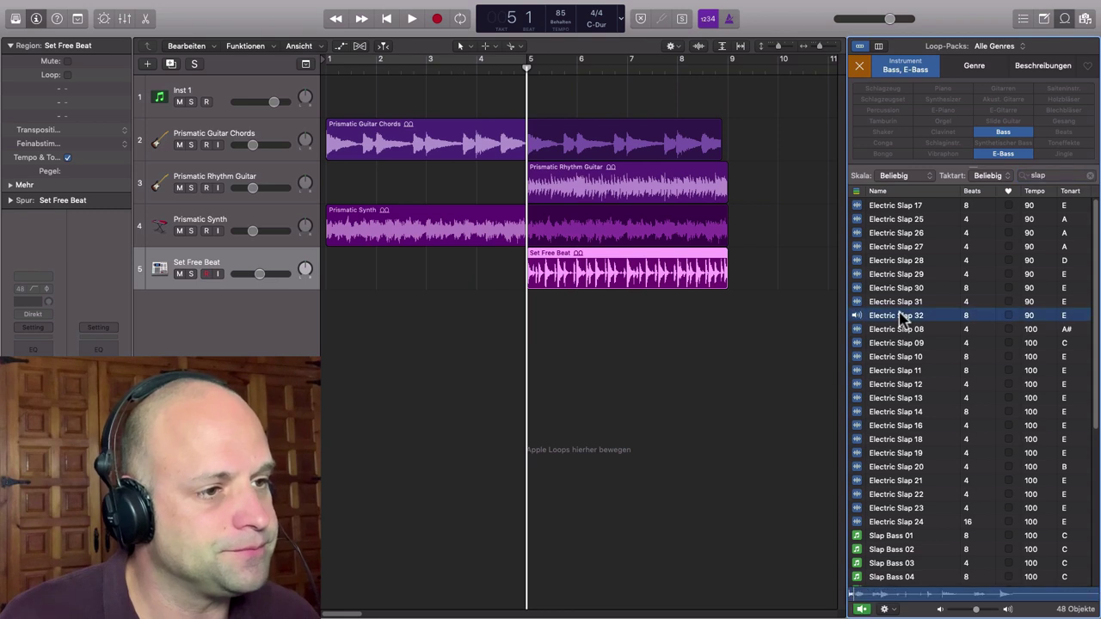
pyautogui.click(858, 344)
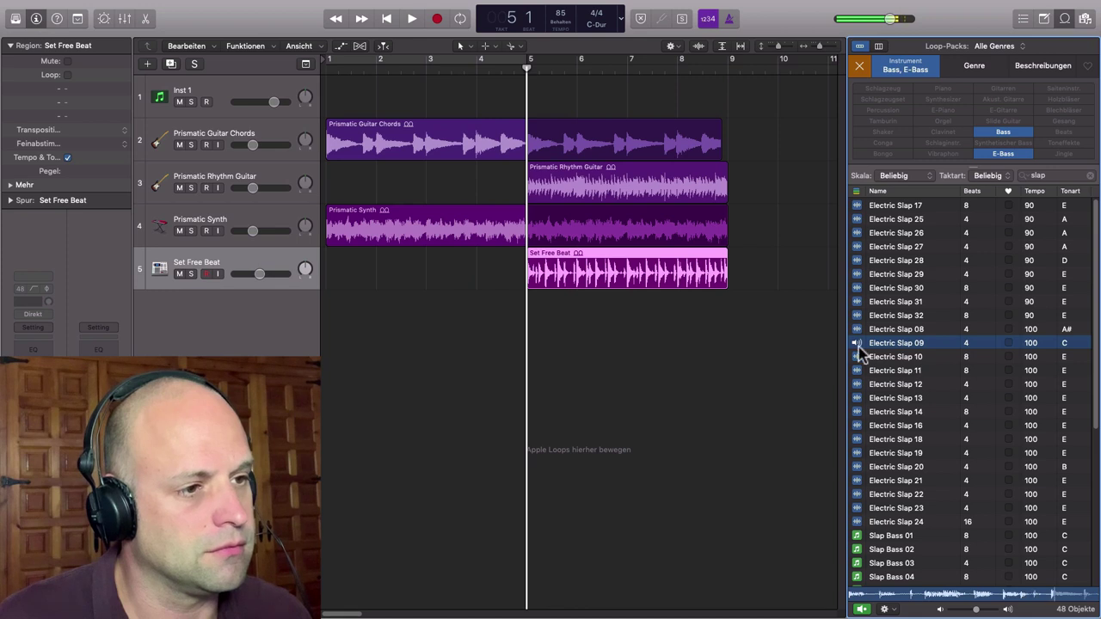
pyautogui.click(859, 348)
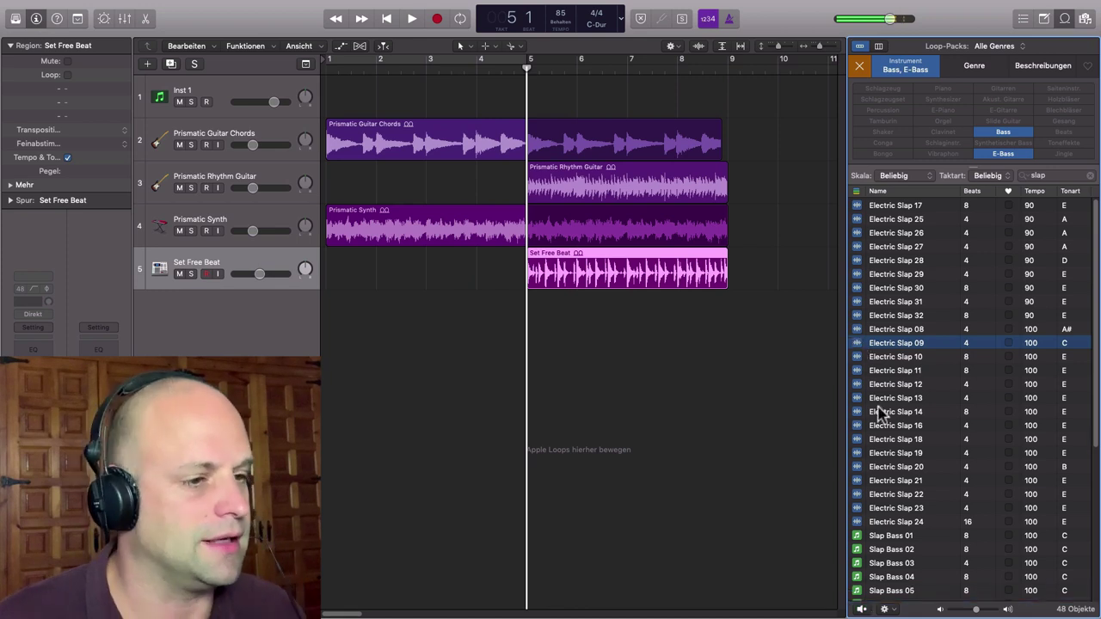
# - Add Electric Slap 09 on a new track, move its region to bar 1, and play the arrangement from the start
pyautogui.moveTo(917, 344); pyautogui.dragTo(526, 396)
pyautogui.moveTo(555, 310); pyautogui.dragTo(338, 315)
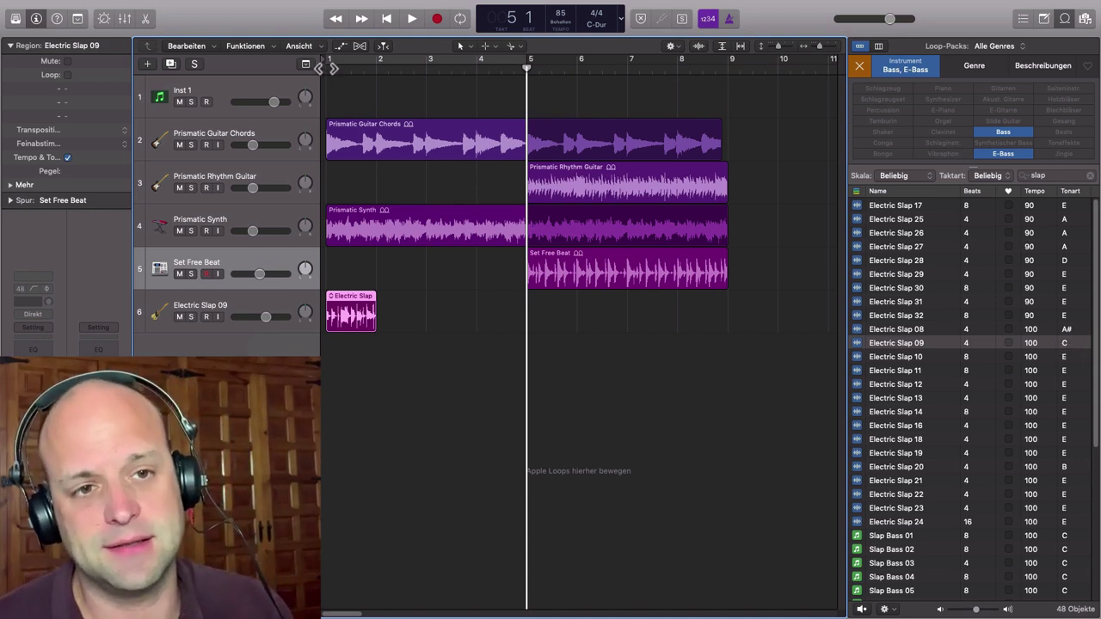
pyautogui.click(330, 67)
pyautogui.press('space')
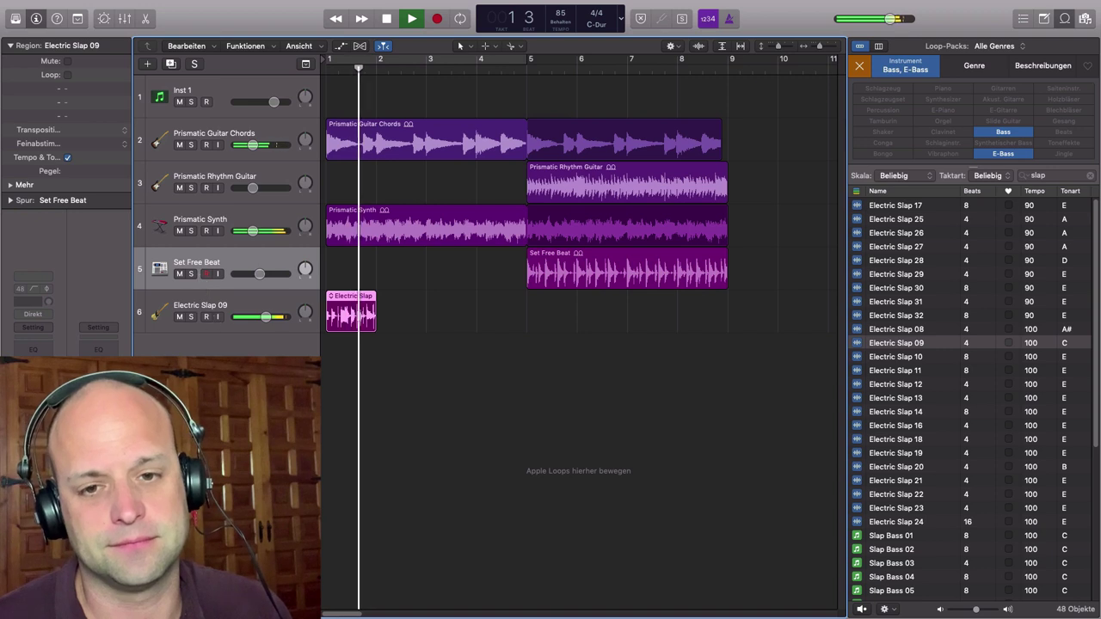
pyautogui.press('space')
pyautogui.click(277, 308)
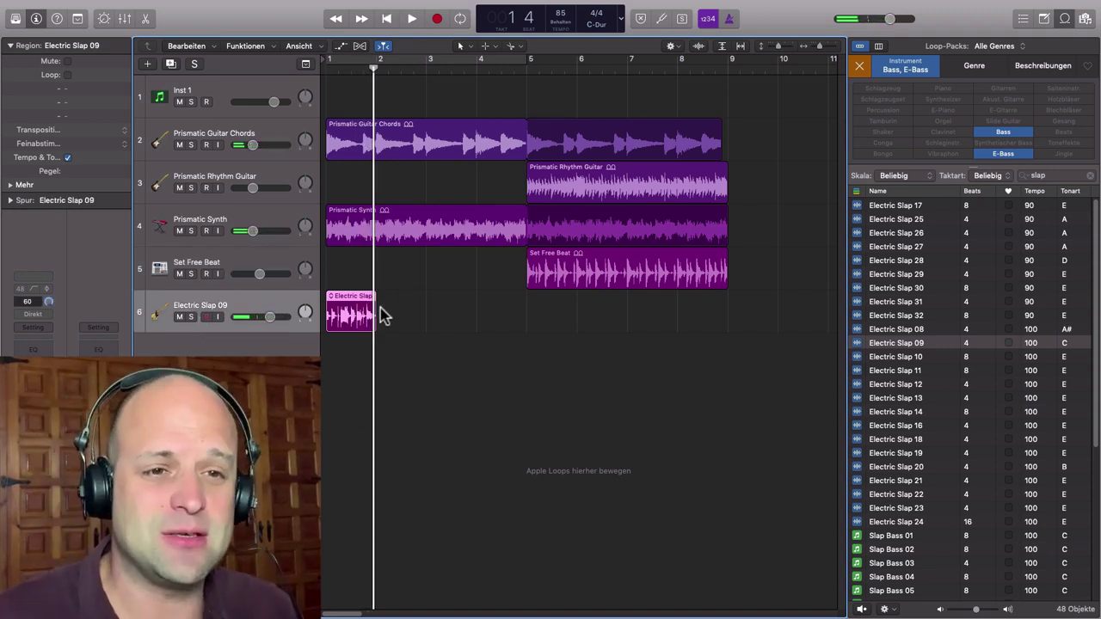
# - Loop the Electric Slap 09 region up to bar 5, play it back, and shorten it again to one pass
pyautogui.moveTo(378, 313); pyautogui.dragTo(527, 349)
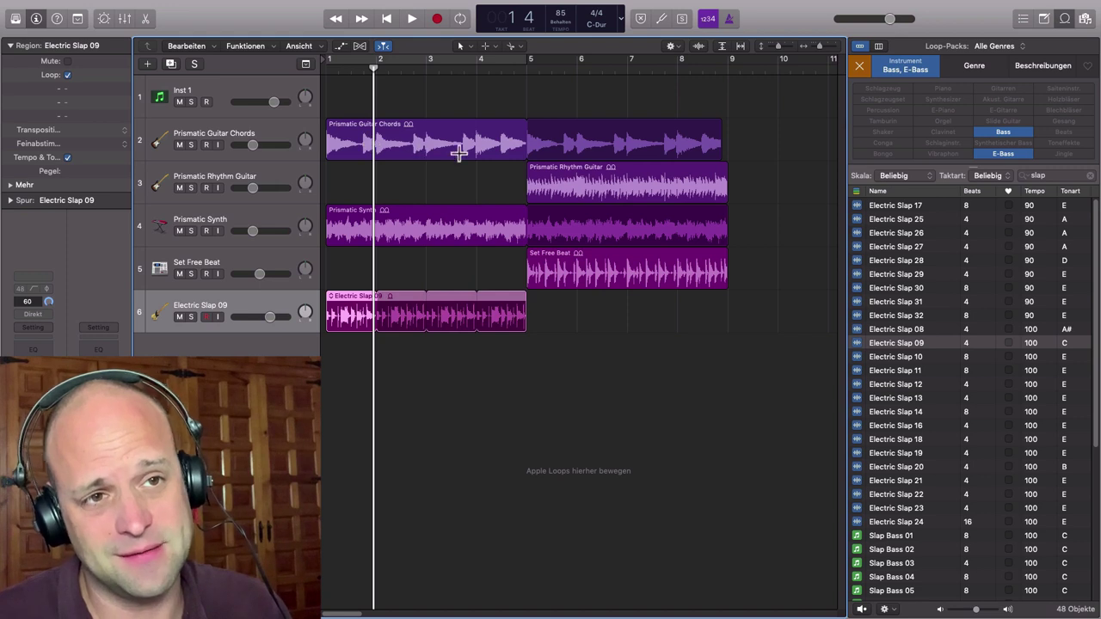
pyautogui.doubleClick(361, 70)
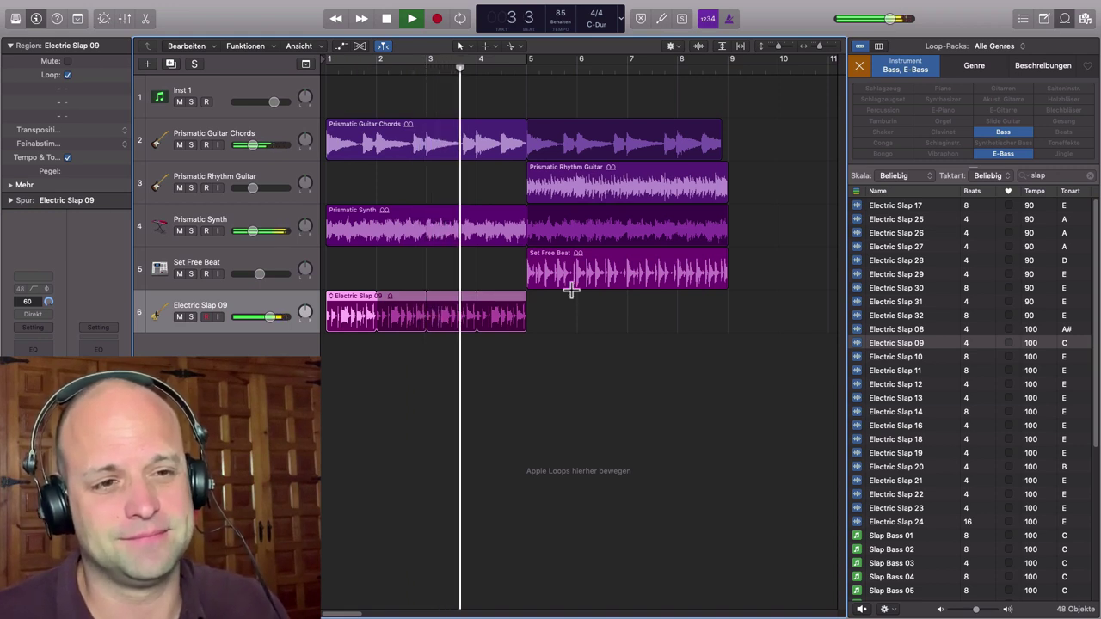
pyautogui.press('space')
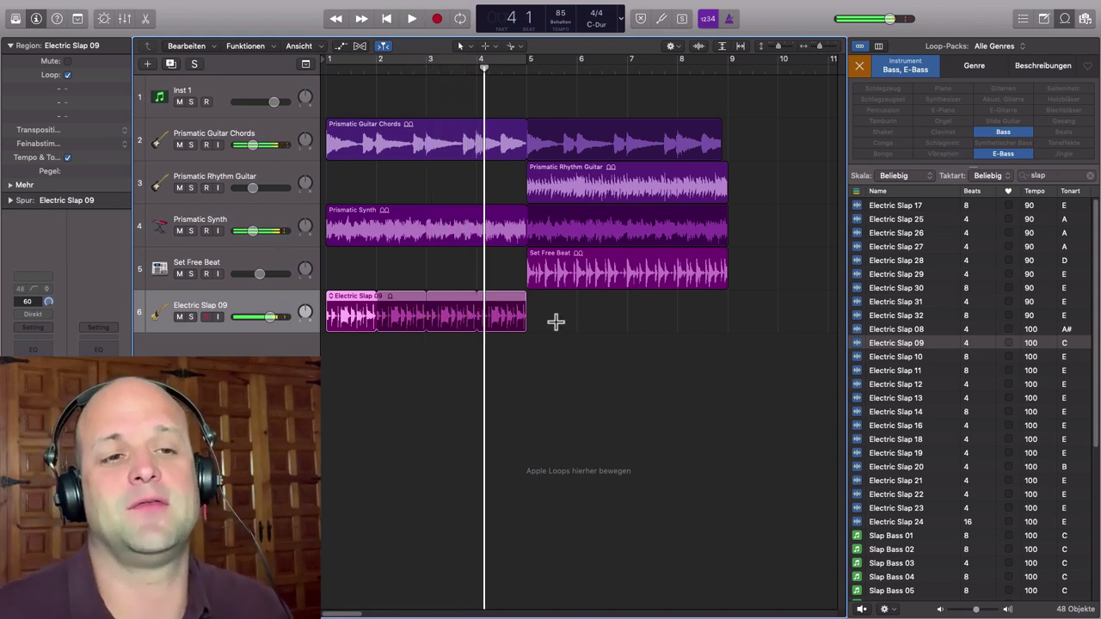
pyautogui.moveTo(527, 306); pyautogui.dragTo(376, 374)
pyautogui.click(406, 300)
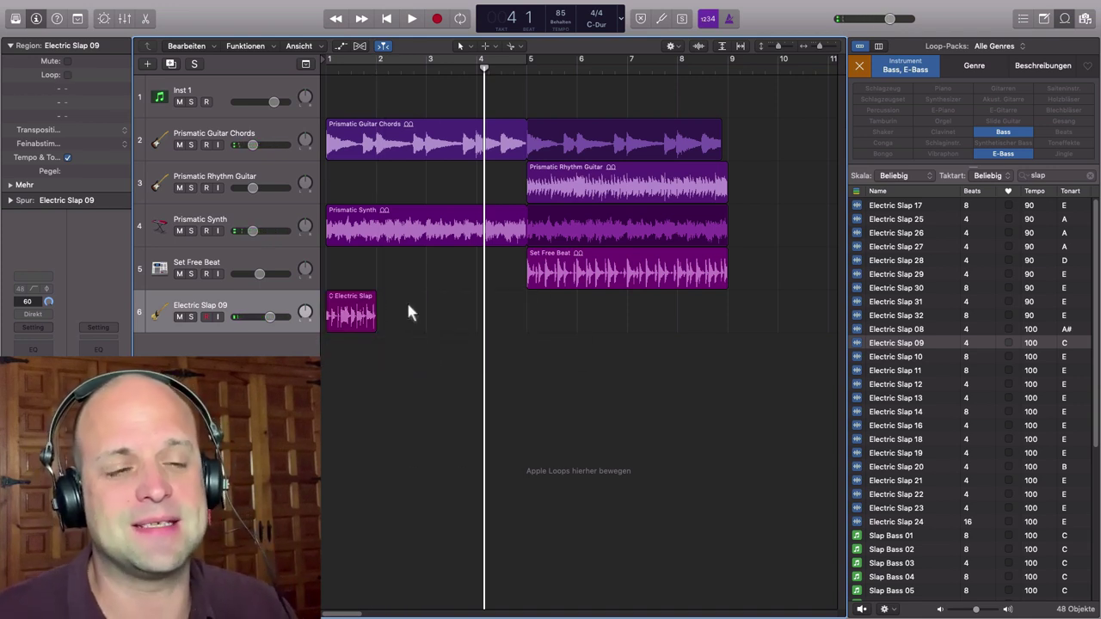
pyautogui.click(353, 307)
pyautogui.click(377, 71)
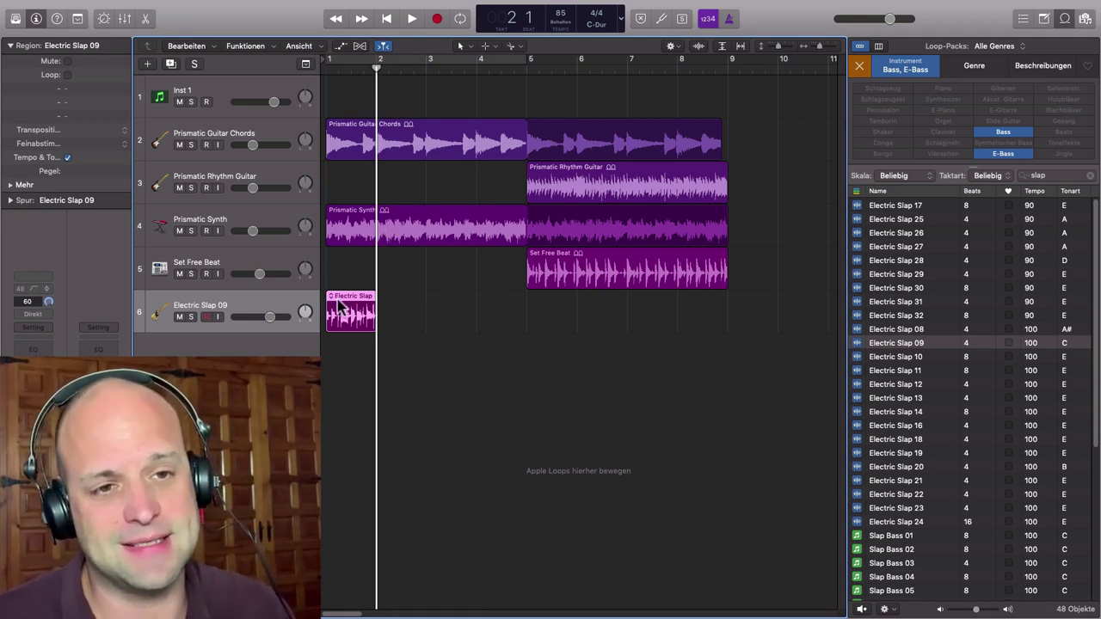
pyautogui.click(419, 312)
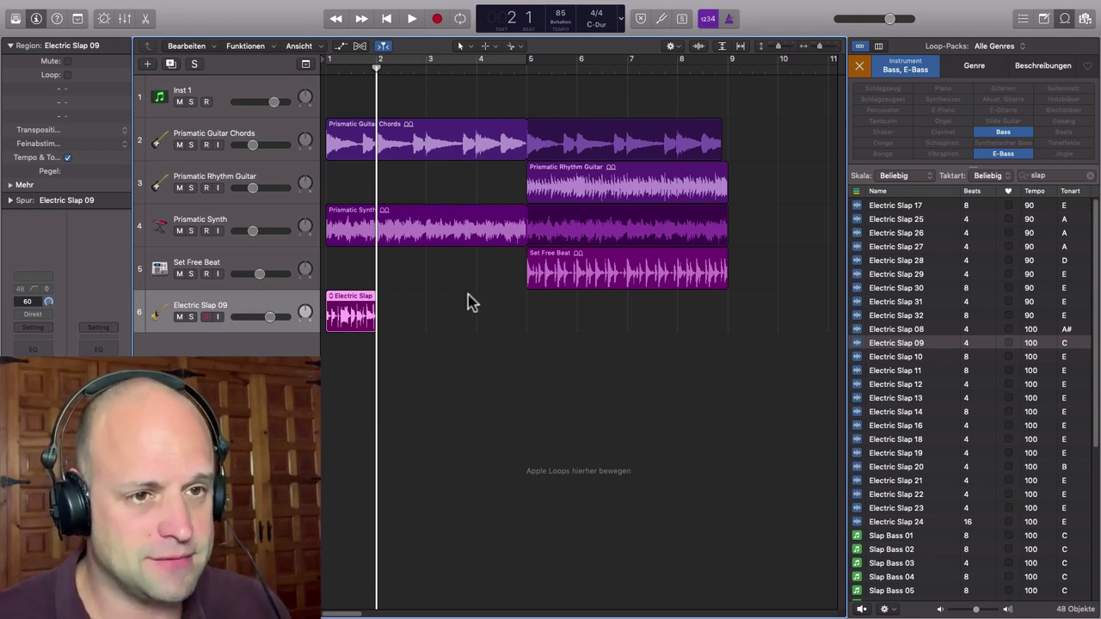
pyautogui.moveTo(388, 310); pyautogui.dragTo(388, 332)
pyautogui.click(395, 308)
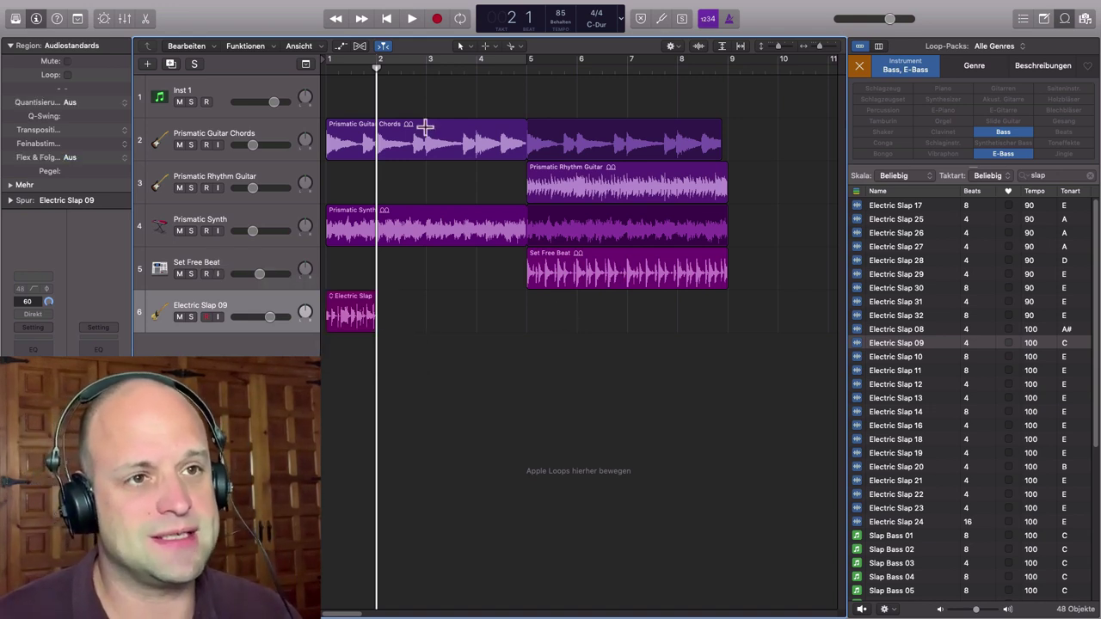
# - Divide the Set Free Beat region from bar 6 into equal one-bar pieces
pyautogui.click(528, 67)
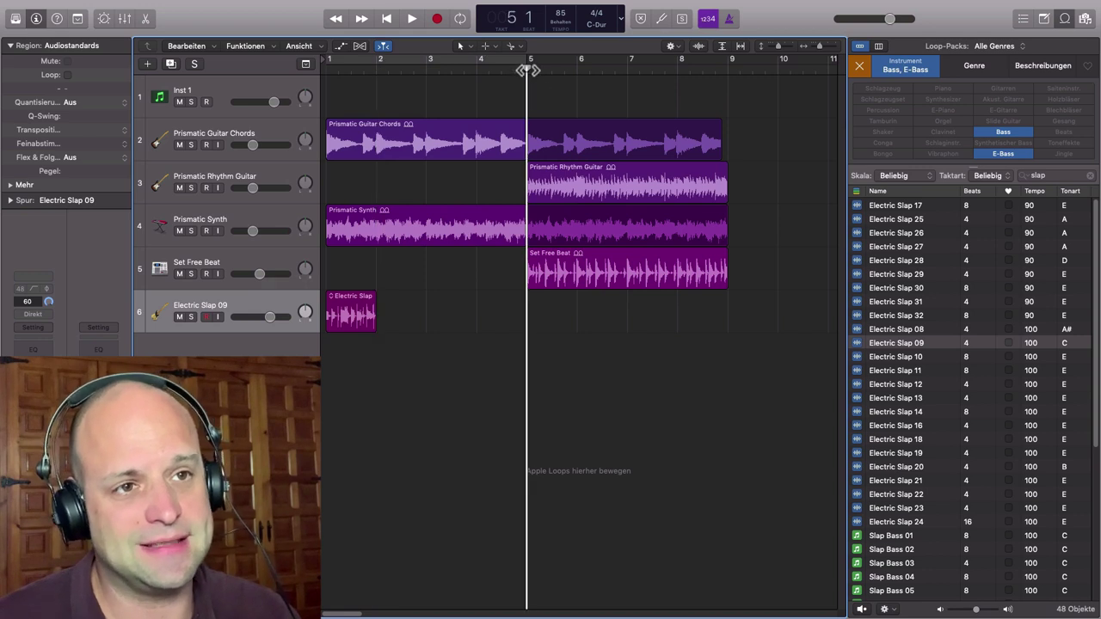
pyautogui.click(608, 316)
pyautogui.click(597, 265)
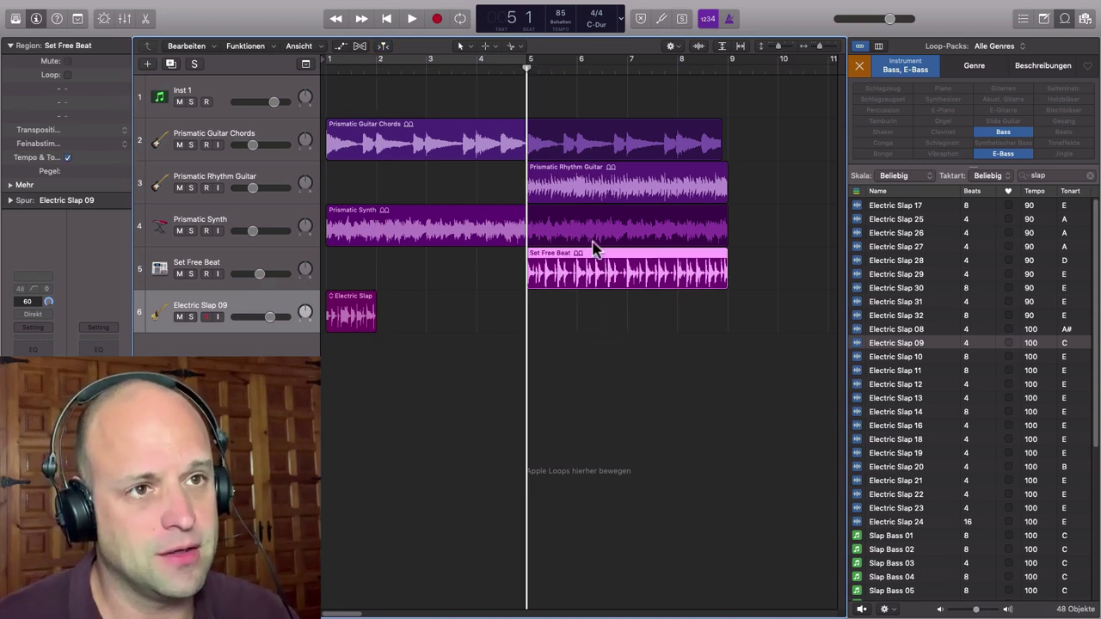
pyautogui.click(578, 66)
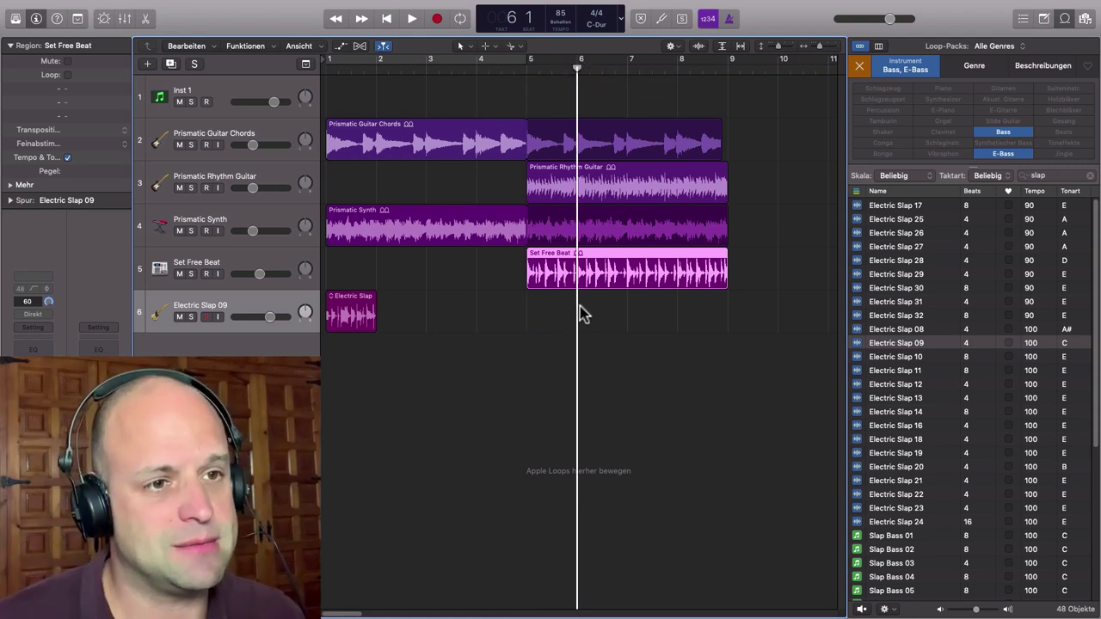
pyautogui.keyDown('alt'); pyautogui.rightClick(577, 260); pyautogui.keyUp('alt')
pyautogui.click(640, 309)
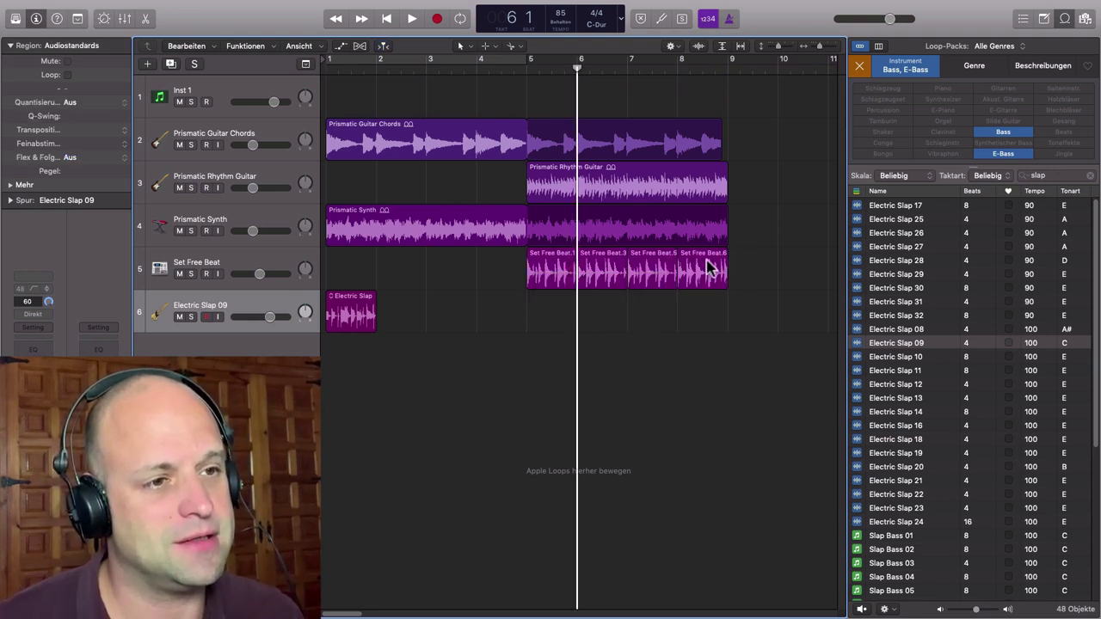
# - Spread the one-bar Set Free Beat pieces apart along their track, leaving gaps between them
pyautogui.moveTo(706, 260); pyautogui.dragTo(731, 259)
pyautogui.moveTo(650, 258); pyautogui.dragTo(676, 259)
pyautogui.moveTo(601, 257); pyautogui.dragTo(620, 256)
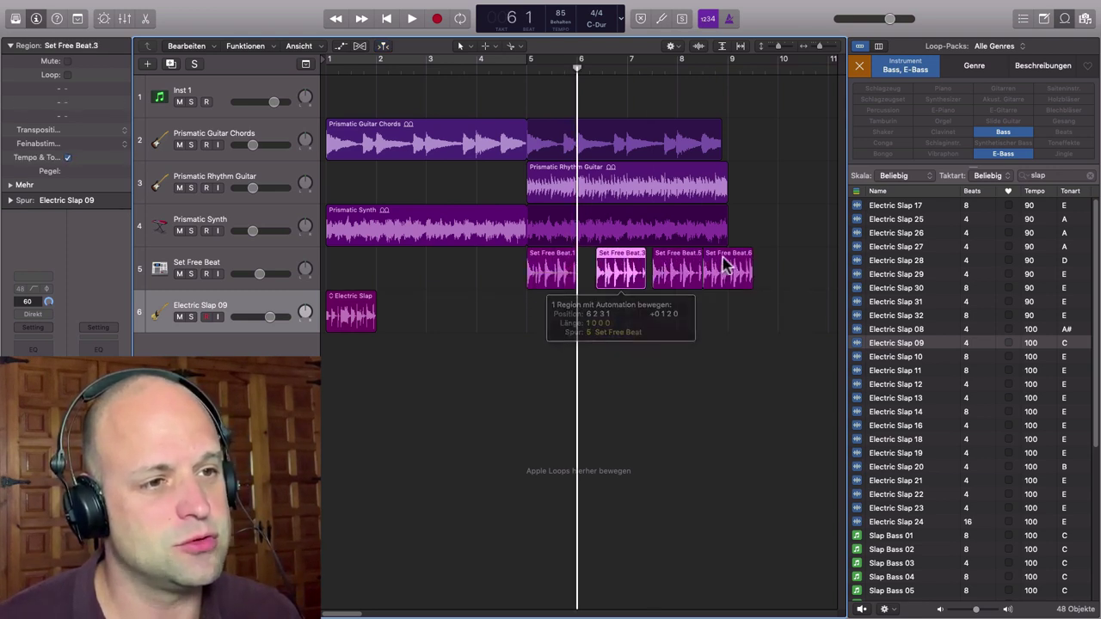
pyautogui.moveTo(723, 265); pyautogui.dragTo(733, 264)
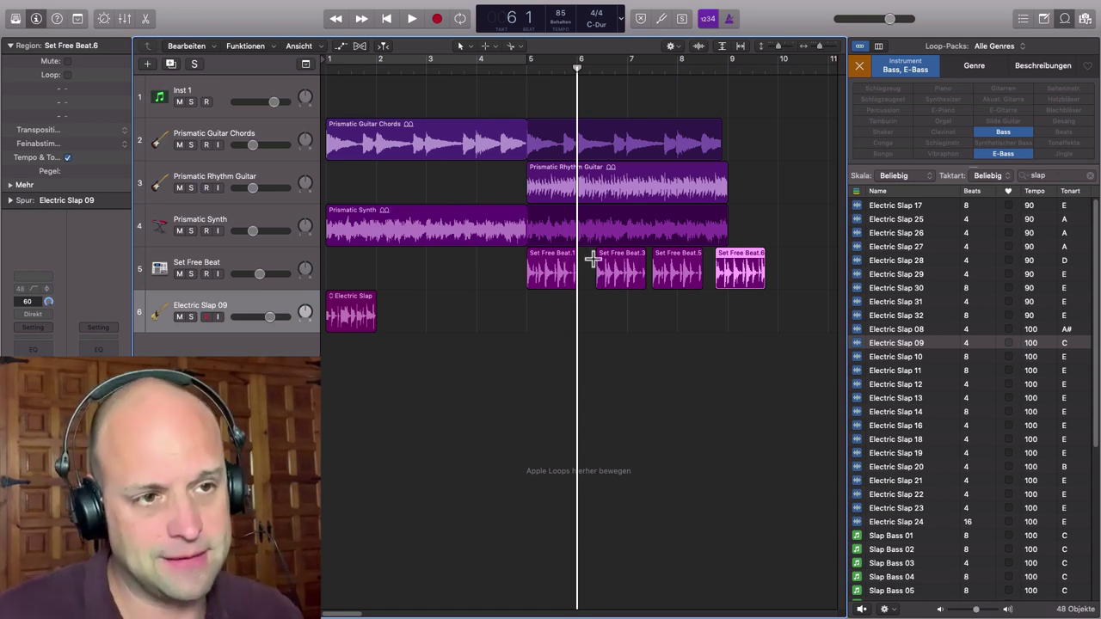
# - Undo the moves and the division of the Set Free Beat region, and deselect it
pyautogui.press('super+z')
pyautogui.press('super+z')
pyautogui.press('super+z')
pyautogui.press('super+z')
pyautogui.press('super+z')
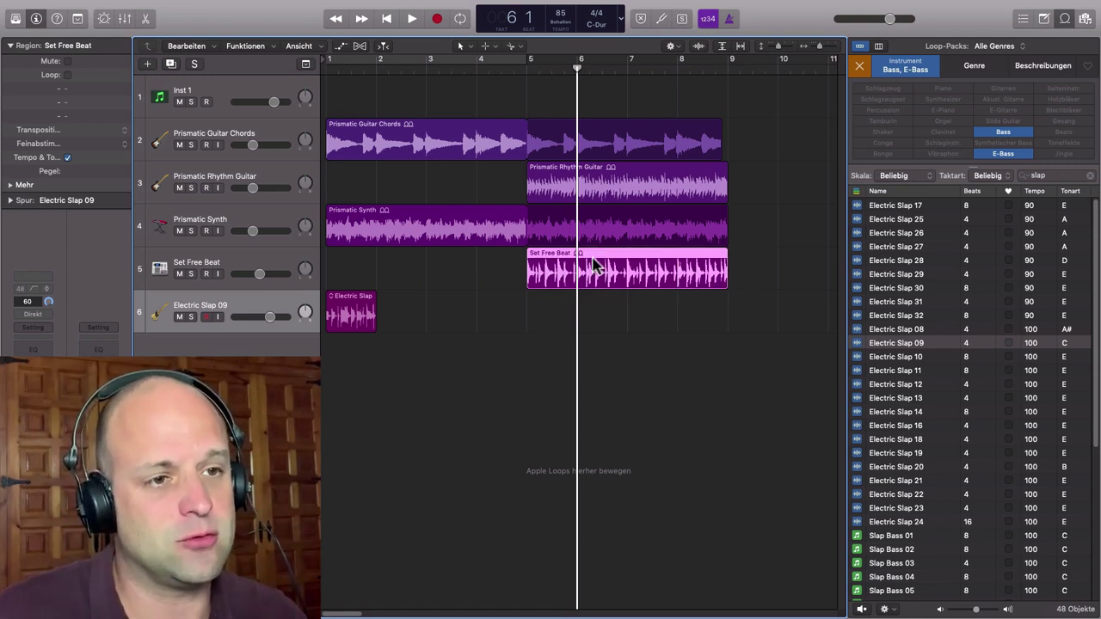
pyautogui.click(644, 310)
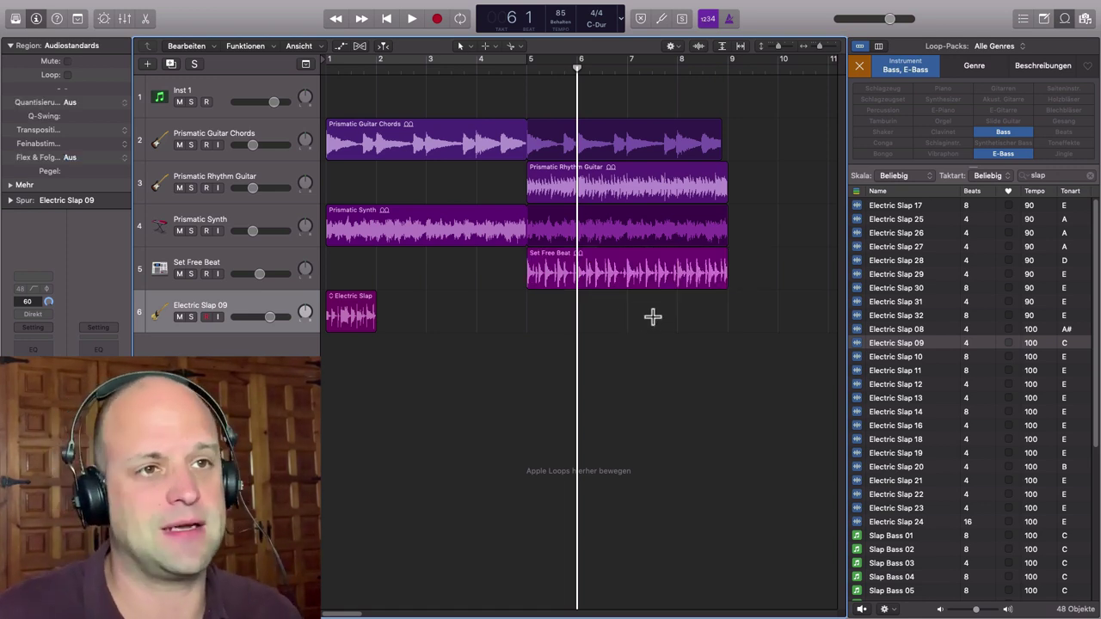
# - Copy the Electric Slap 09 region to bar 2, and duplicate both regions at bar 3 to fill up to bar 5
pyautogui.click(539, 71)
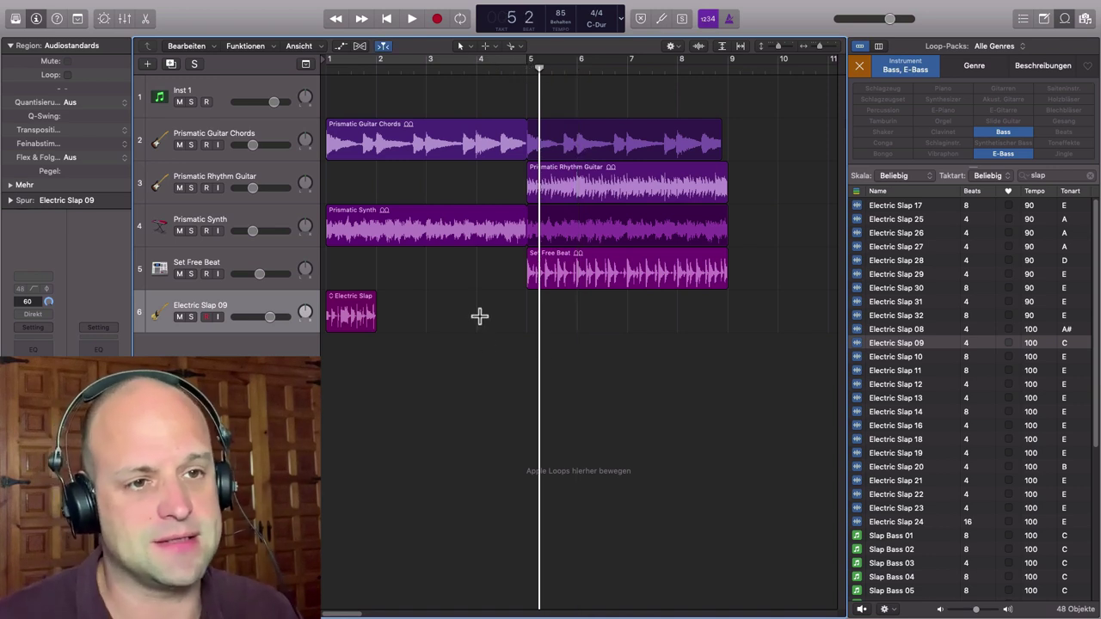
pyautogui.click(278, 294)
pyautogui.click(379, 72)
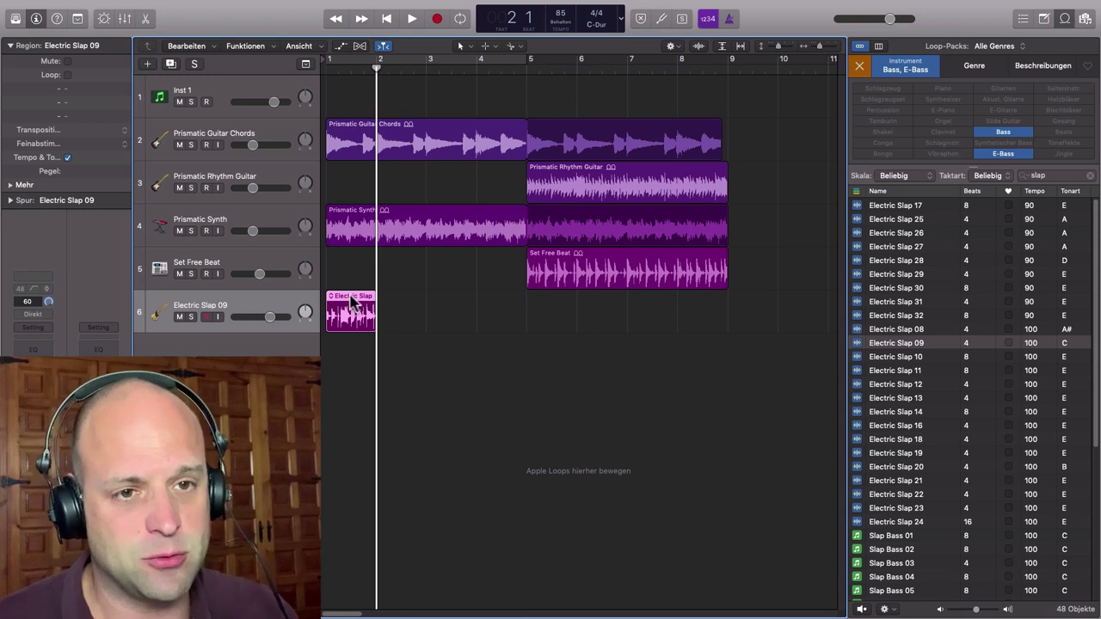
pyautogui.moveTo(370, 303); pyautogui.dragTo(422, 313)
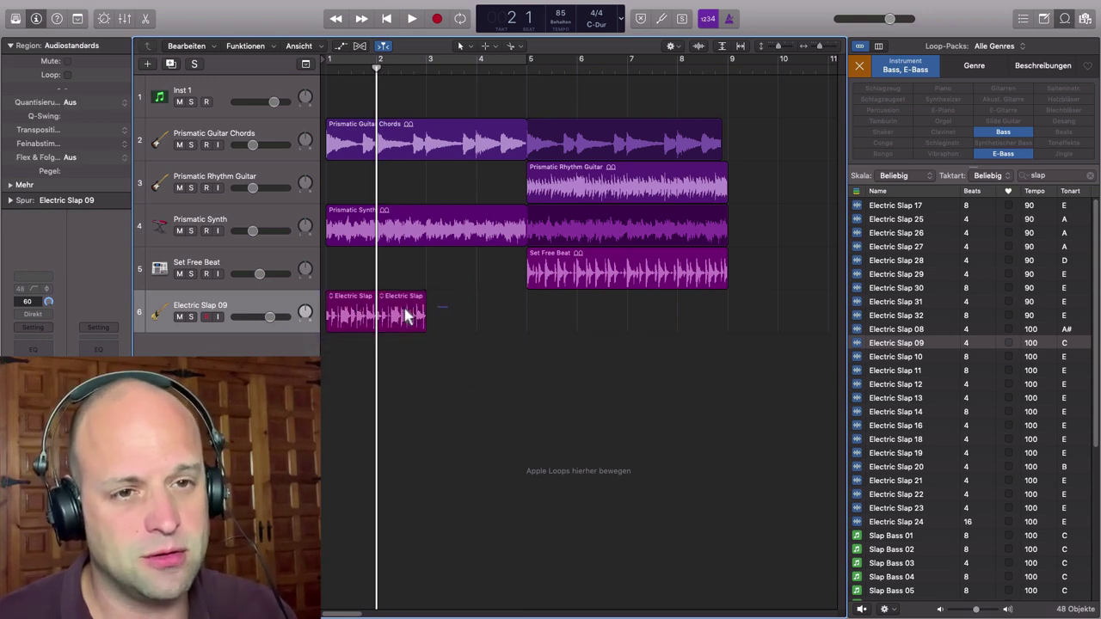
pyautogui.keyDown('shift'); pyautogui.click(357, 301); pyautogui.keyUp('shift')
pyautogui.moveTo(357, 301); pyautogui.dragTo(469, 332)
pyautogui.click(478, 368)
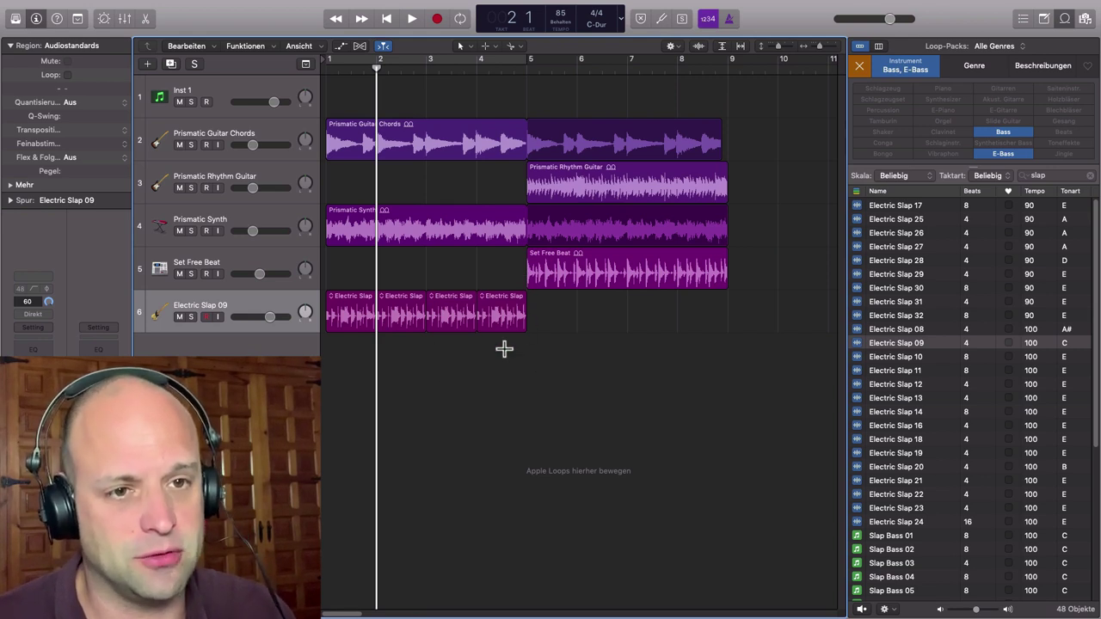
# - Return the playhead to bar 1 and examine the Electric Slap 09 region and its copies individually
pyautogui.click(352, 67)
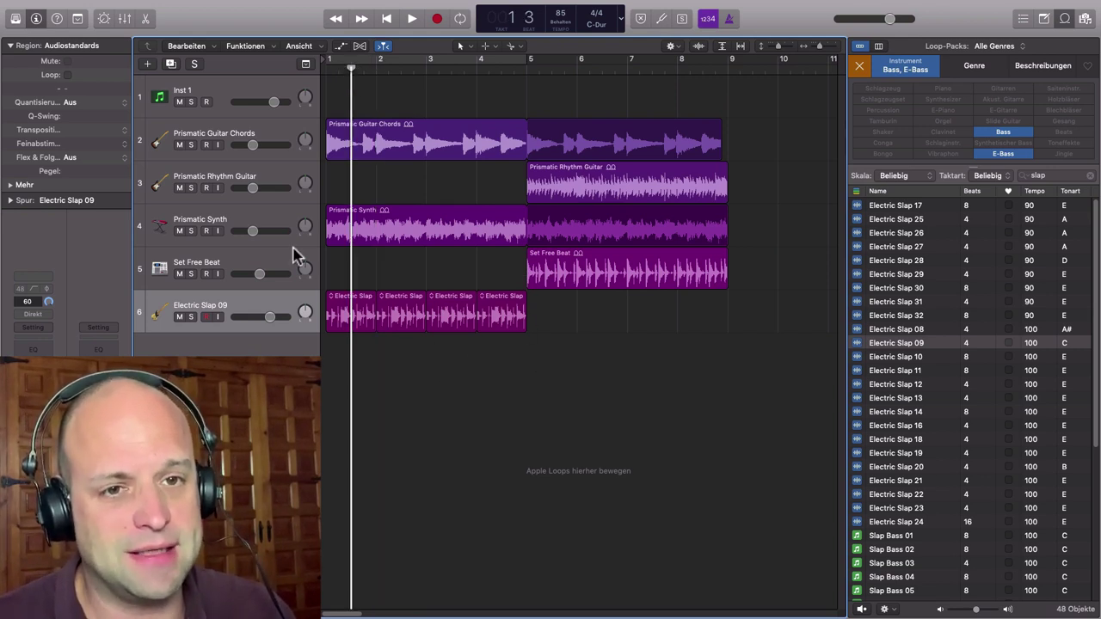
pyautogui.click(360, 306)
pyautogui.click(401, 312)
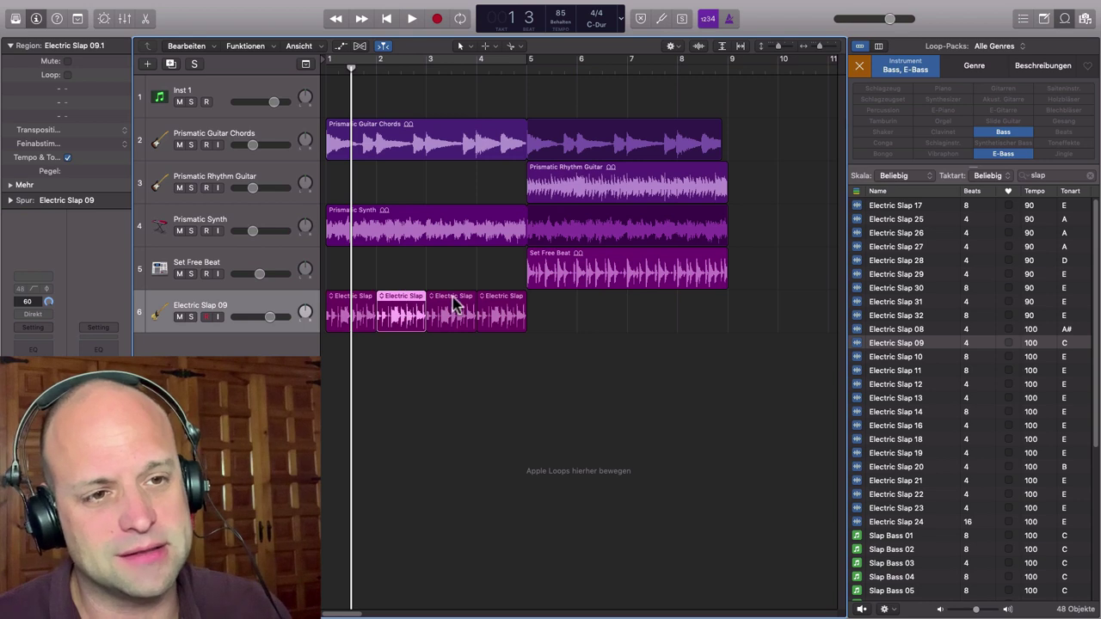
pyautogui.click(456, 312)
pyautogui.click(508, 310)
pyautogui.click(353, 310)
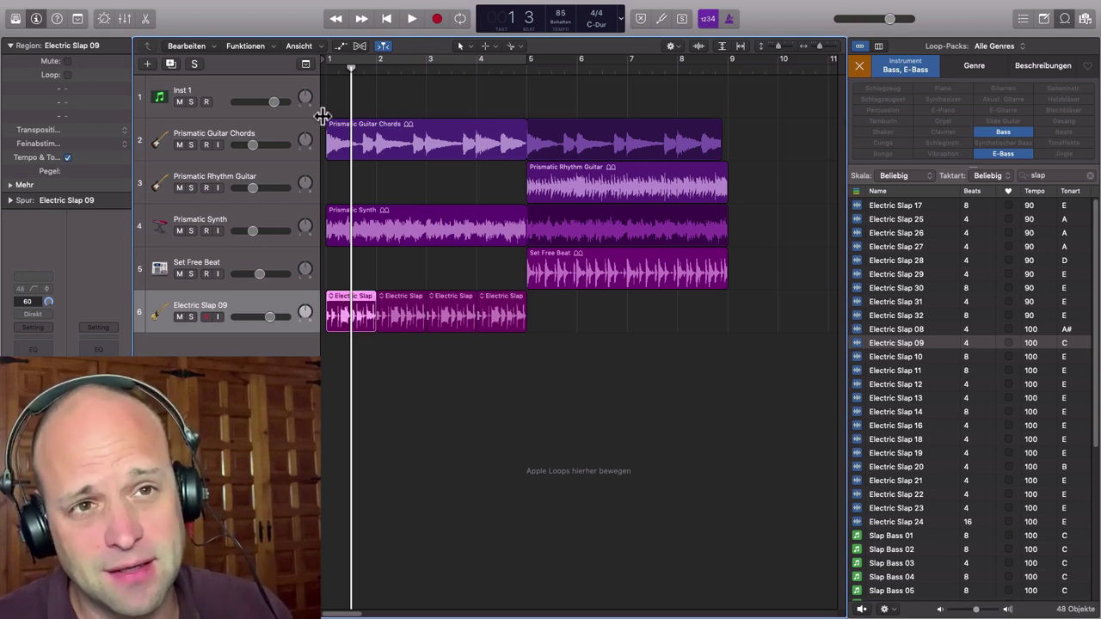
pyautogui.click(328, 68)
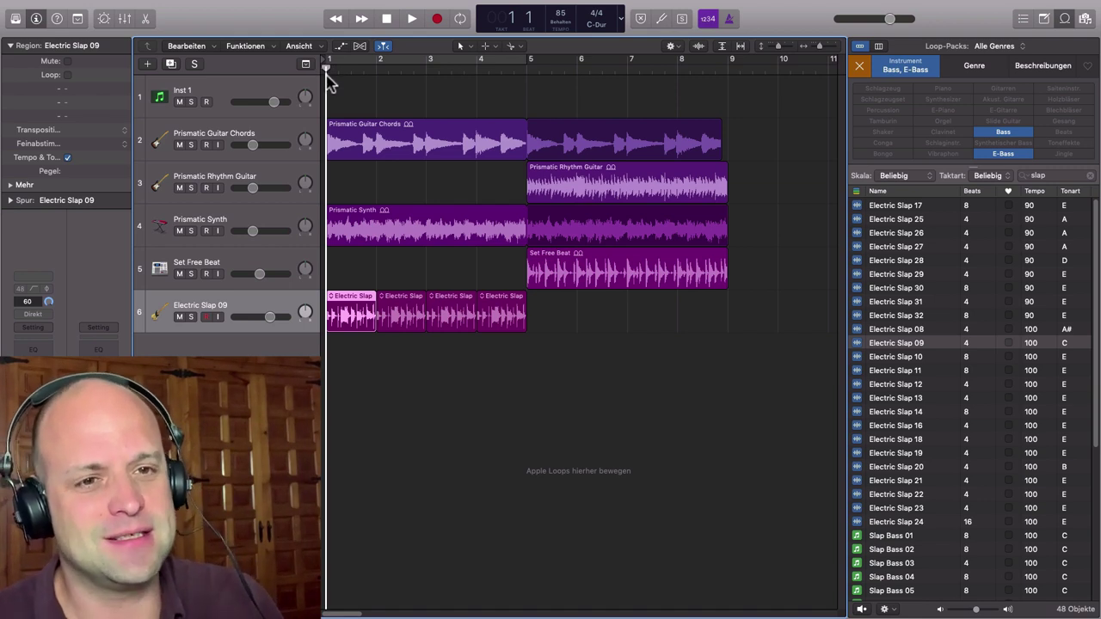
pyautogui.click(287, 313)
pyautogui.click(375, 379)
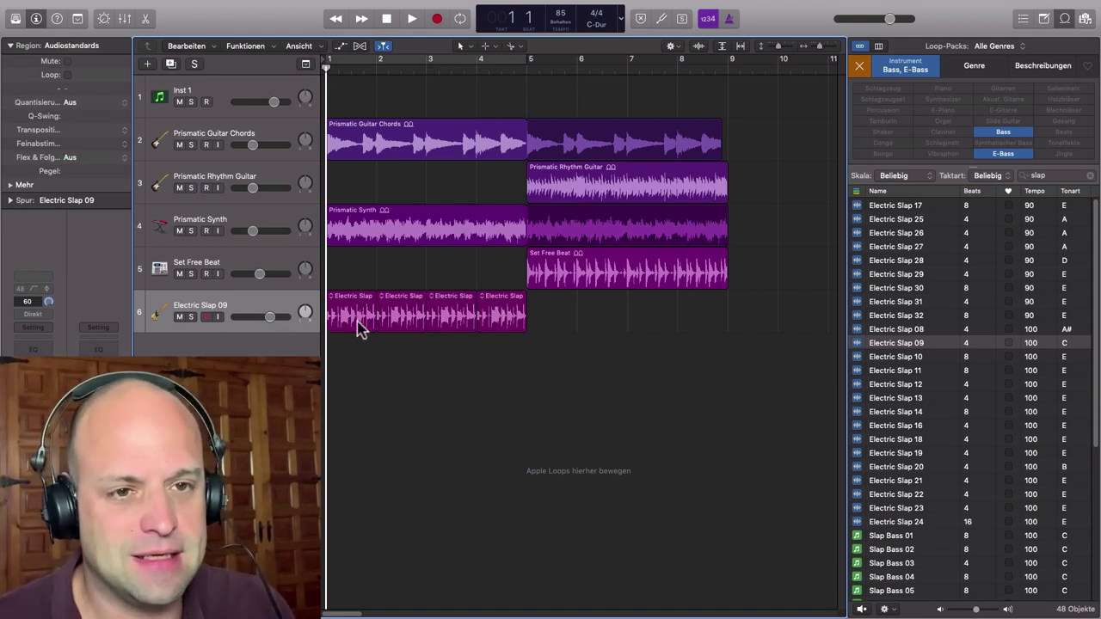
pyautogui.click(360, 306)
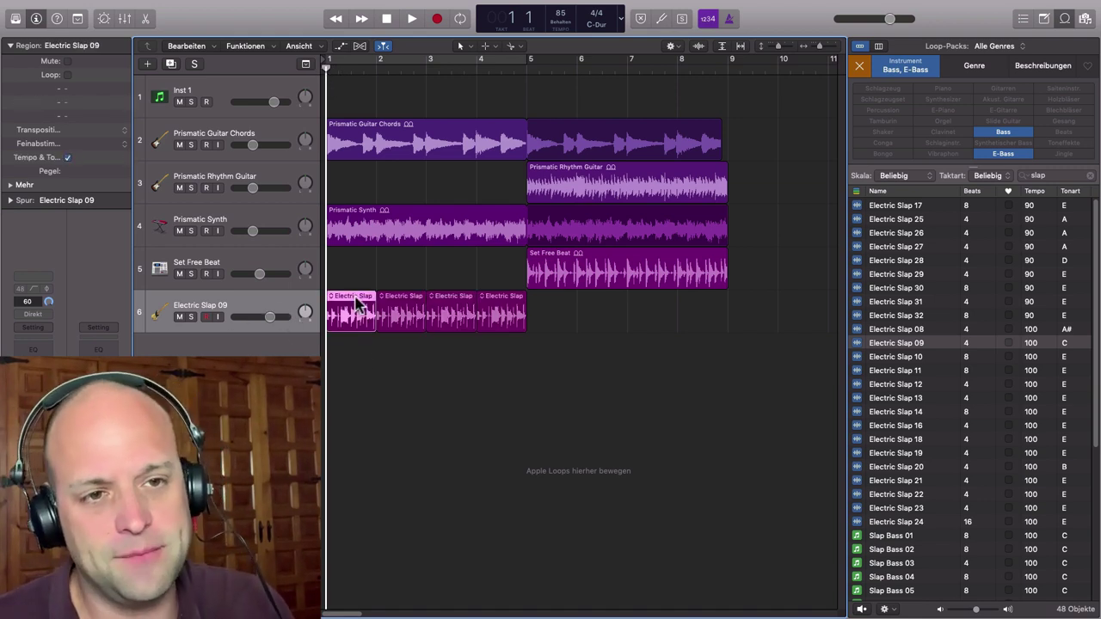
pyautogui.click(410, 306)
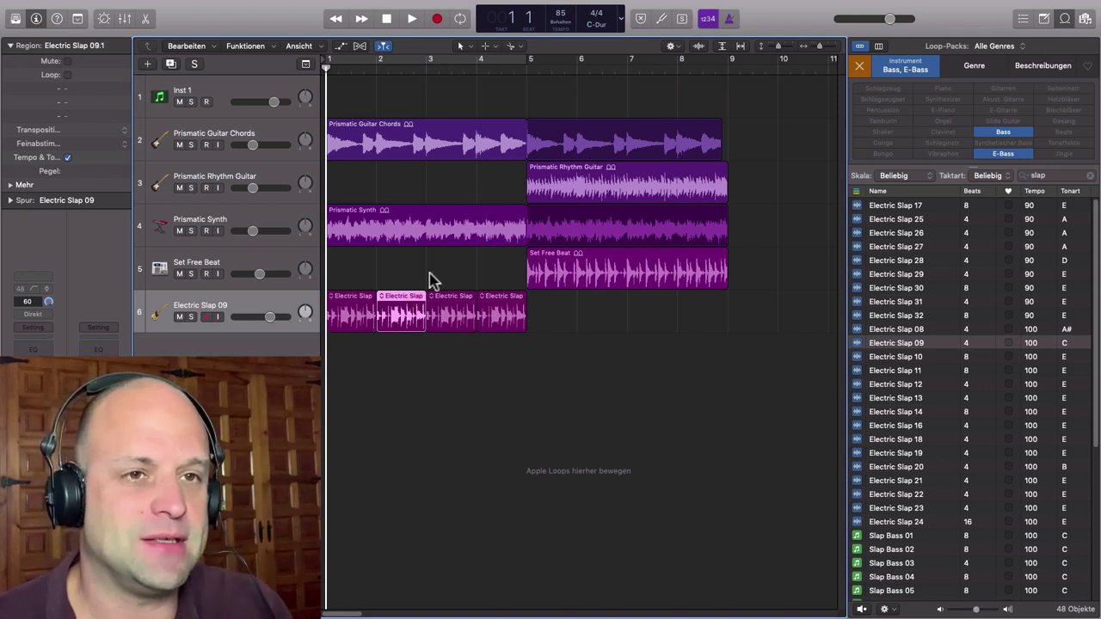
# - Set the transposition of the Electric Slap 09 copy at bar 2 to -3 and of the copies at bars 3 and 4 to -5
pyautogui.click(377, 67)
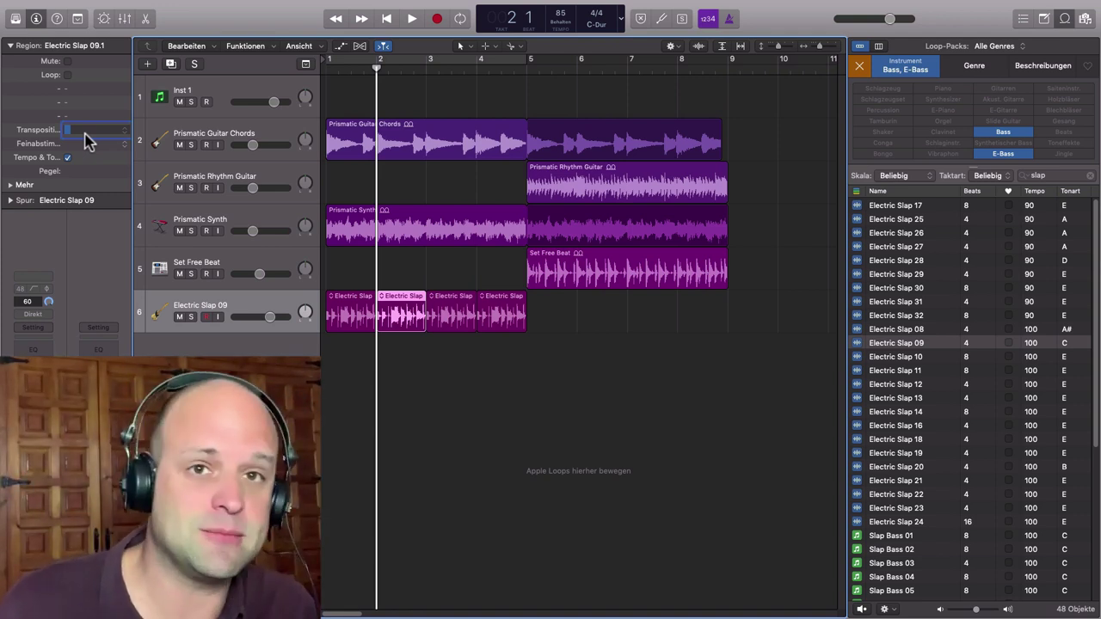
pyautogui.write('3')
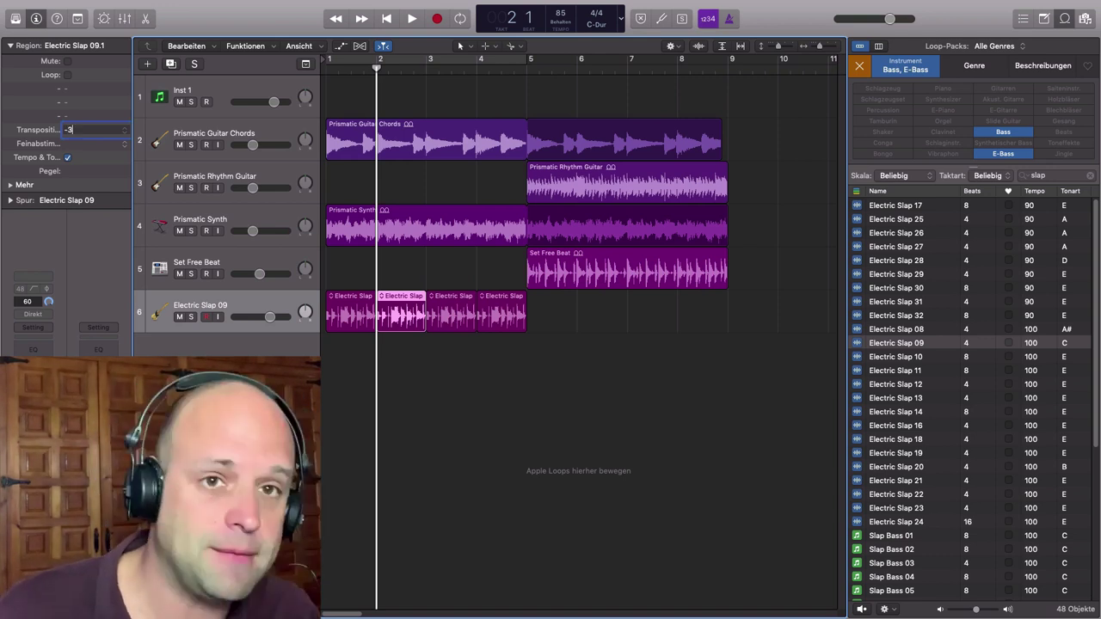
pyautogui.press('Return')
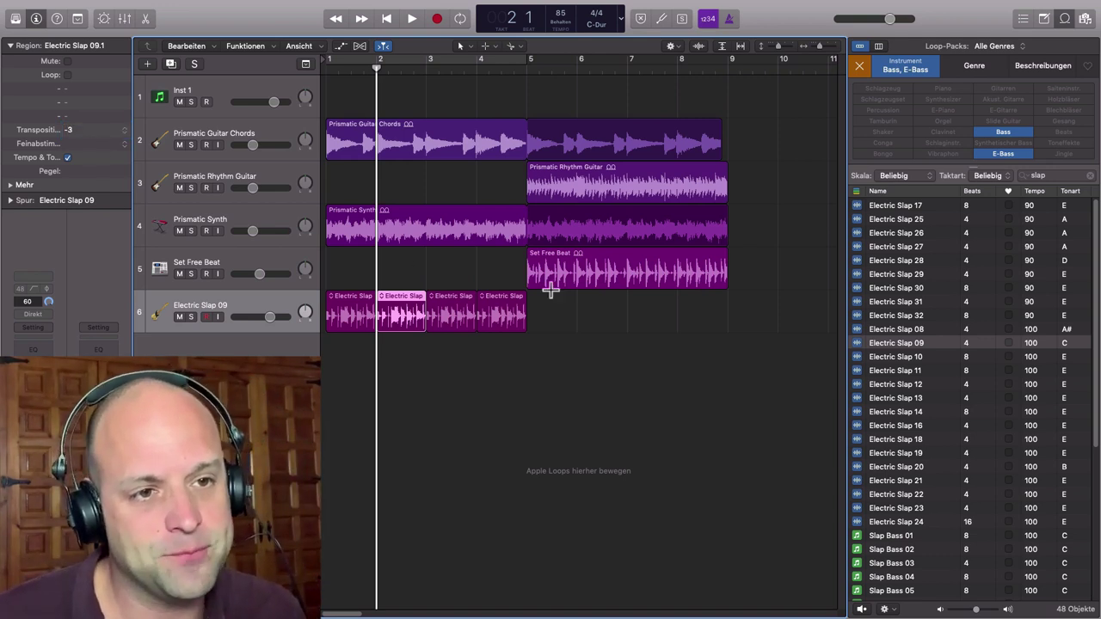
pyautogui.moveTo(549, 312); pyautogui.dragTo(458, 320)
pyautogui.doubleClick(90, 130)
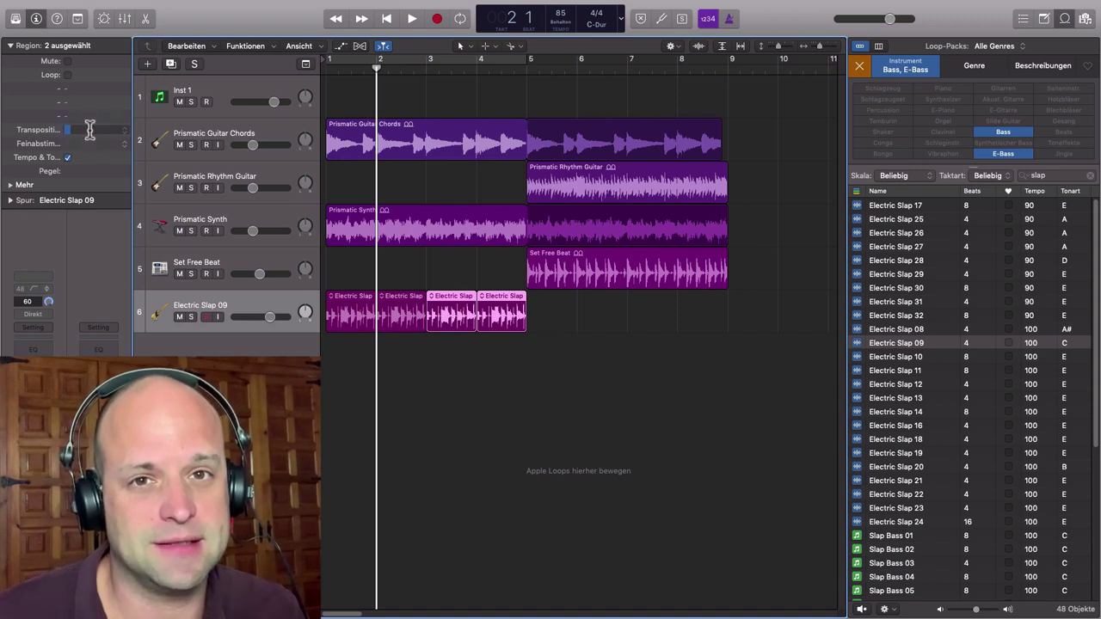
pyautogui.write('-5')
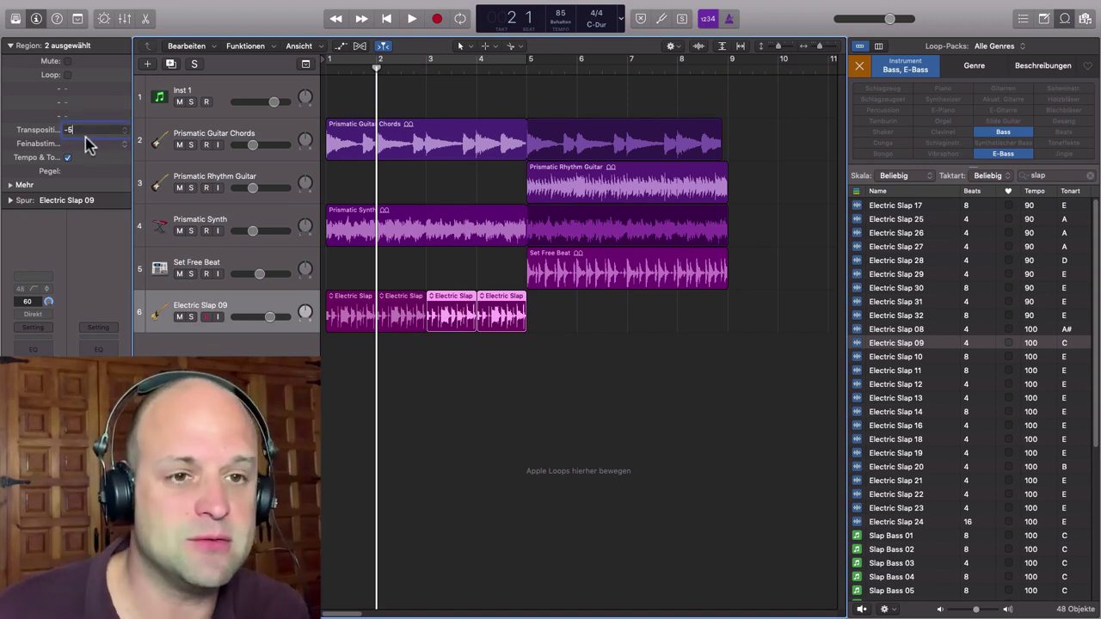
pyautogui.press('Return')
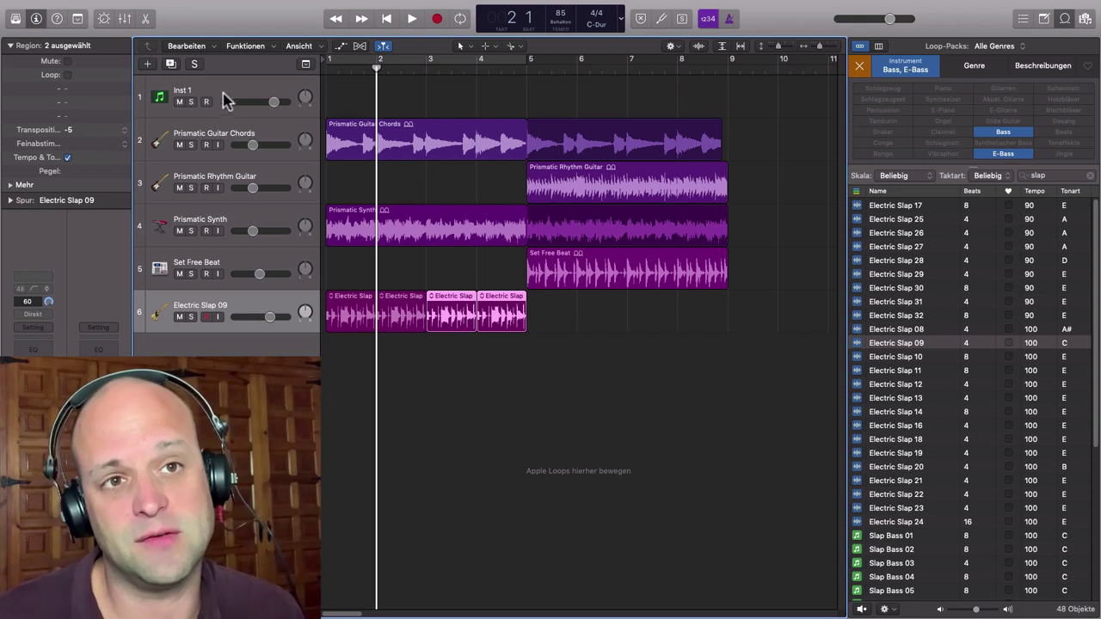
# - Play the arrangement from bar 1 to bar 5 to hear the transposed Electric Slap 09 bass
pyautogui.click(326, 67)
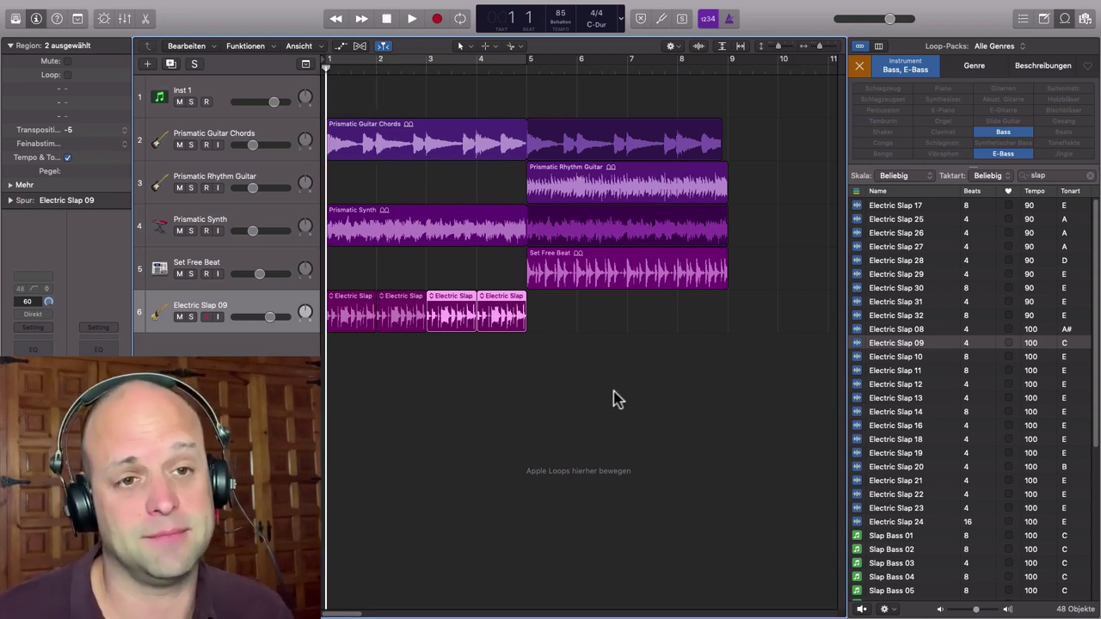
pyautogui.press('space')
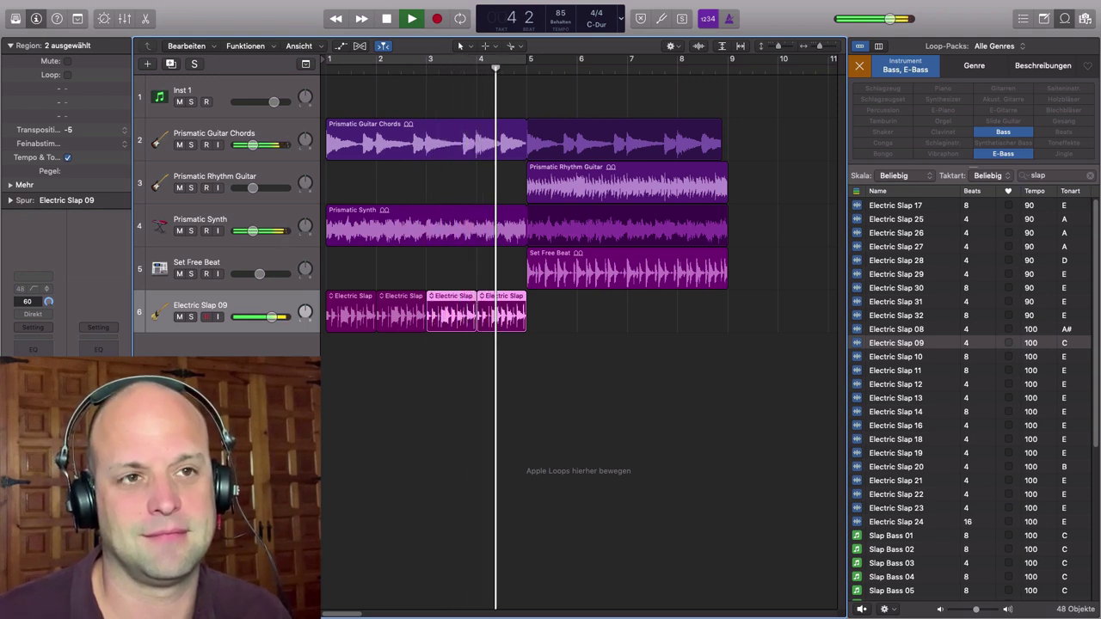
pyautogui.press('space')
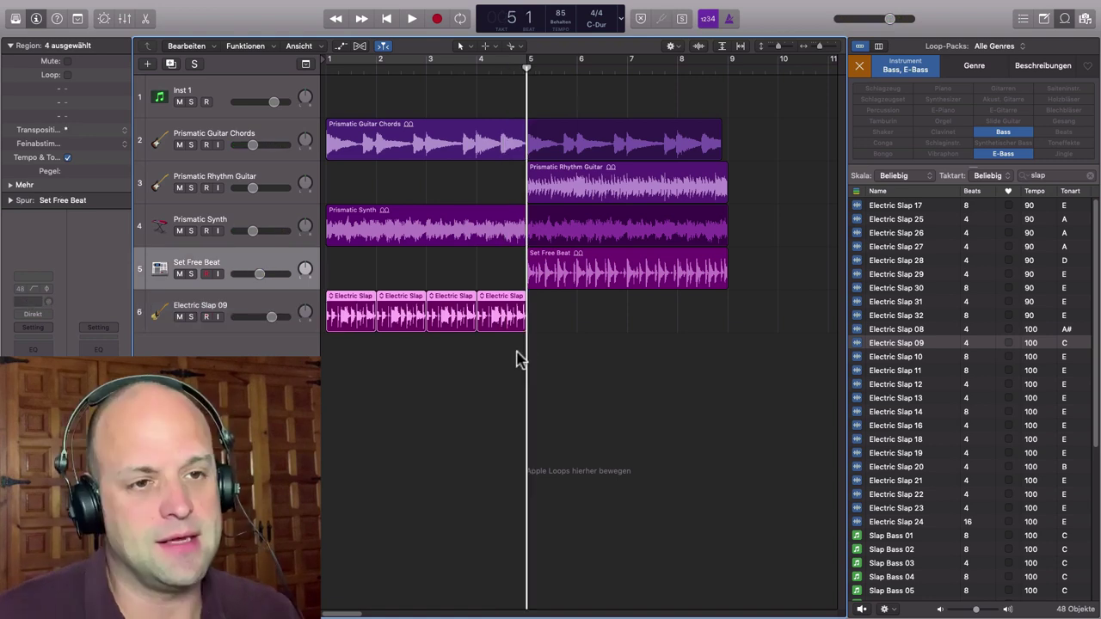
# - Move all four Electric Slap 09 regions to start at bar 5, and place their track above the Set Free Beat track
pyautogui.moveTo(348, 300); pyautogui.dragTo(549, 334)
pyautogui.click(448, 369)
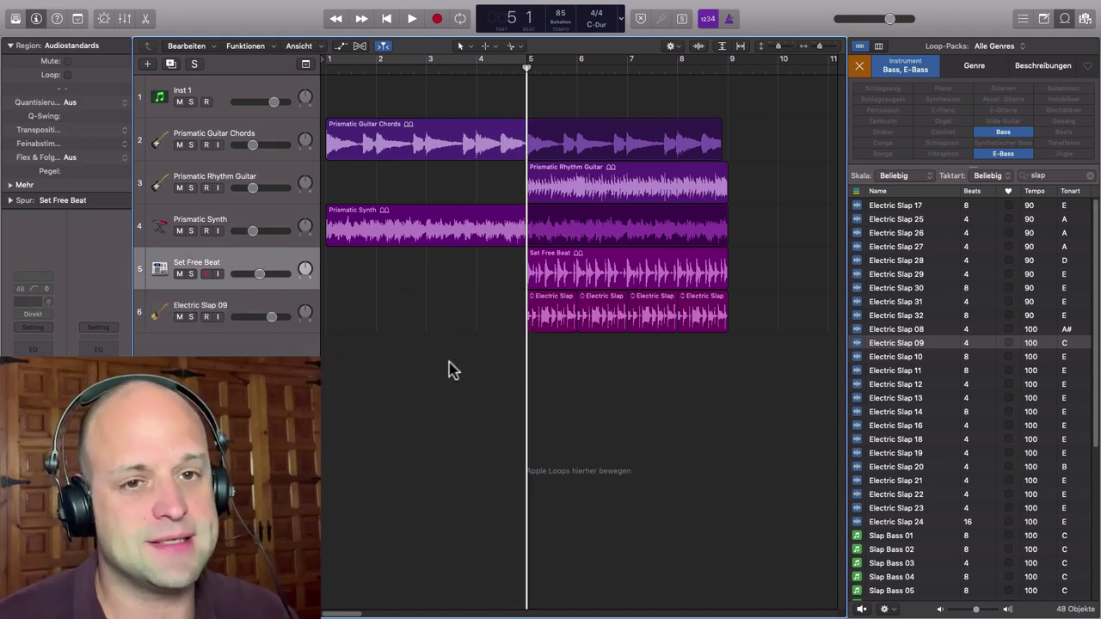
pyautogui.moveTo(267, 267); pyautogui.dragTo(261, 326)
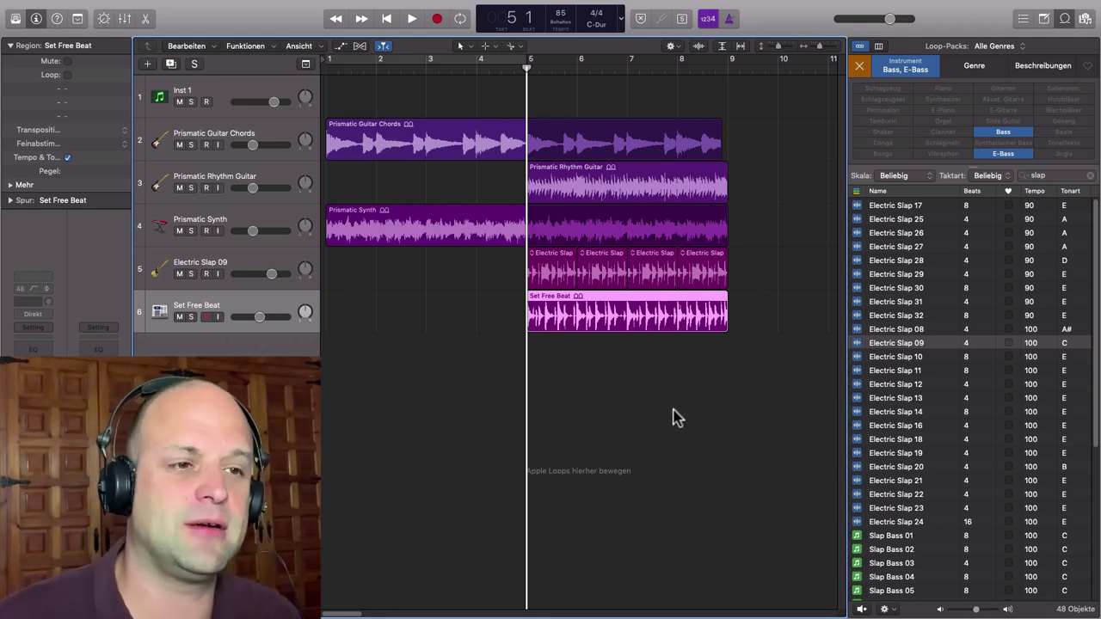
# - Examine the Set Free Beat region in an enlarged audio editor, reviewing the functions offered for the track and for the file, and close the editor
pyautogui.doubleClick(648, 301)
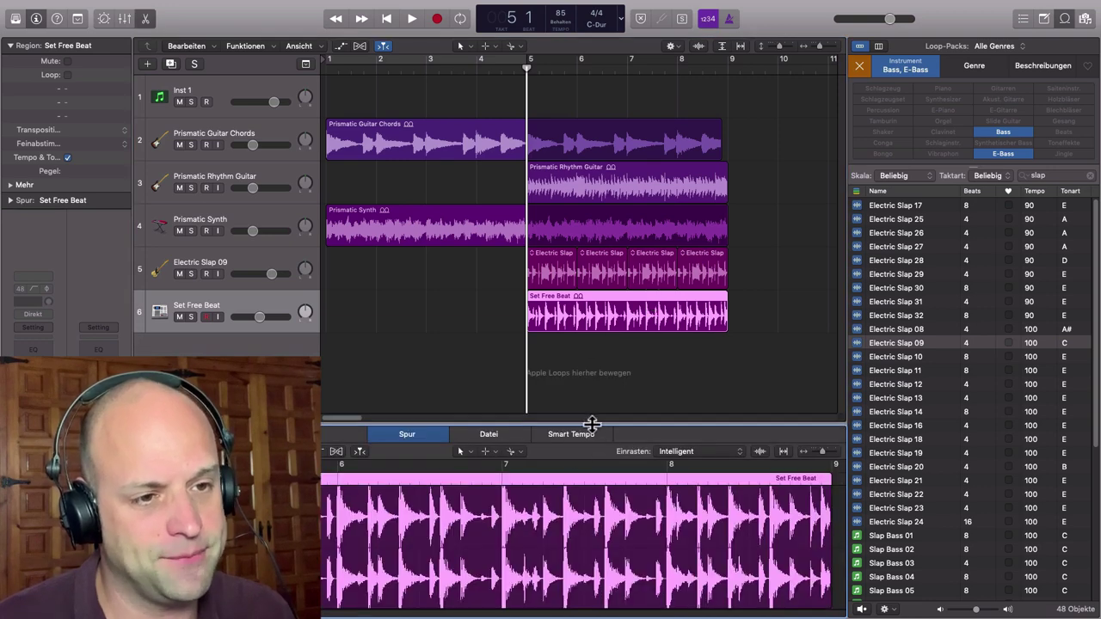
pyautogui.moveTo(597, 414); pyautogui.dragTo(597, 246)
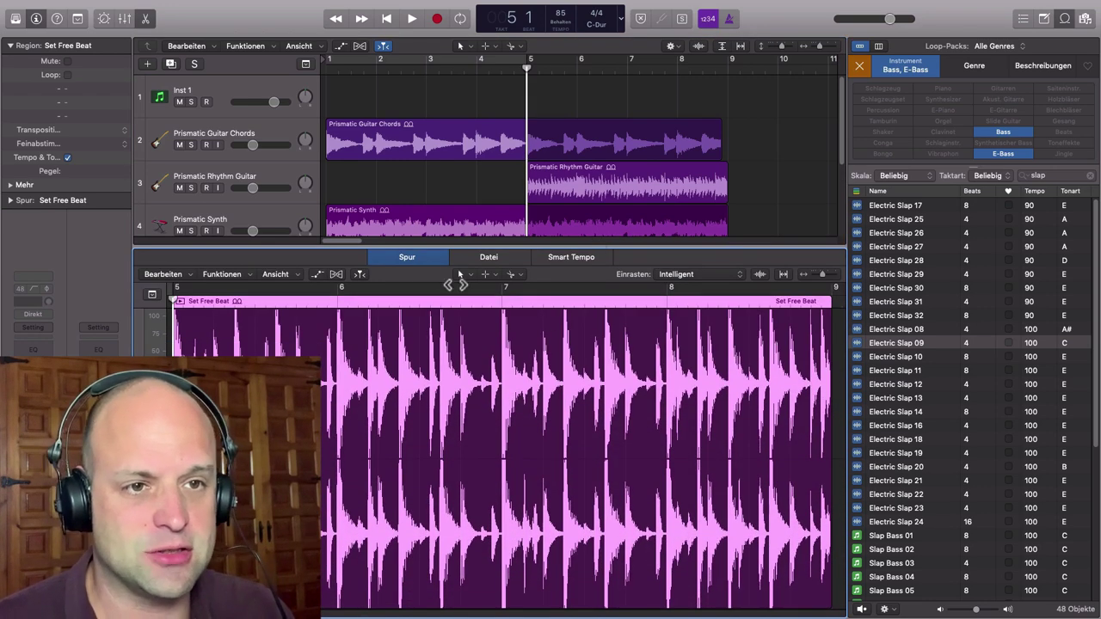
pyautogui.click(222, 274)
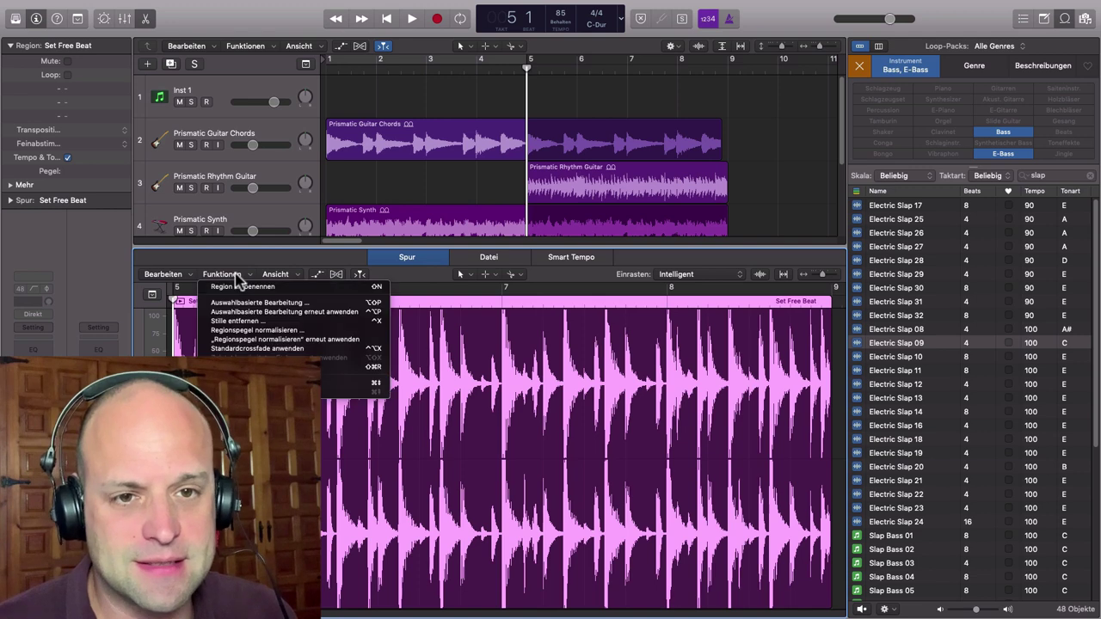
pyautogui.click(487, 258)
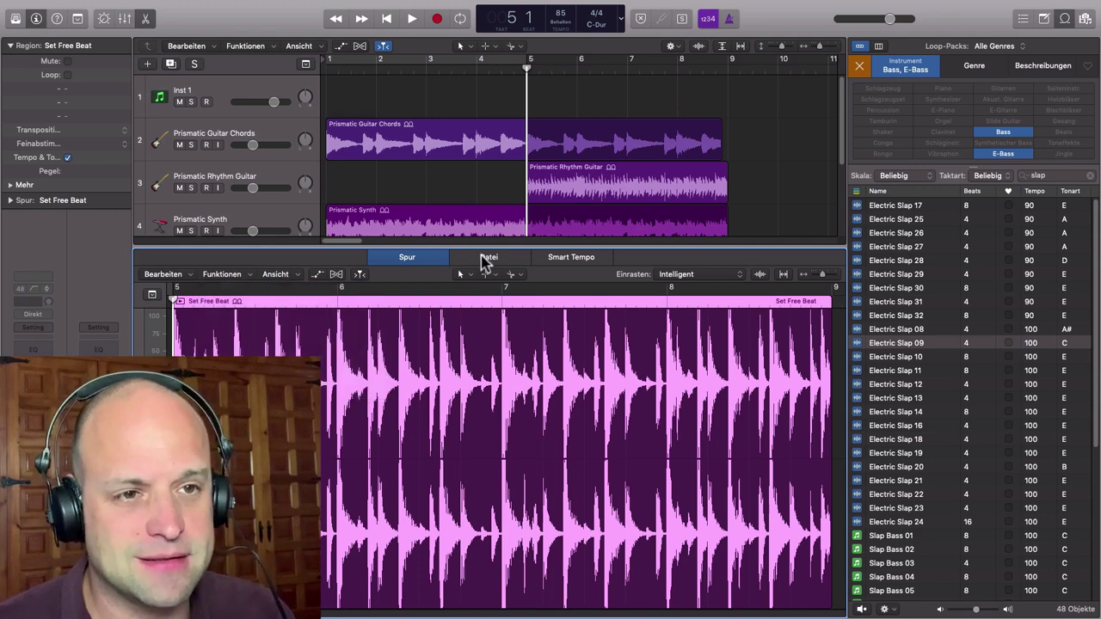
pyautogui.click(487, 257)
pyautogui.click(289, 275)
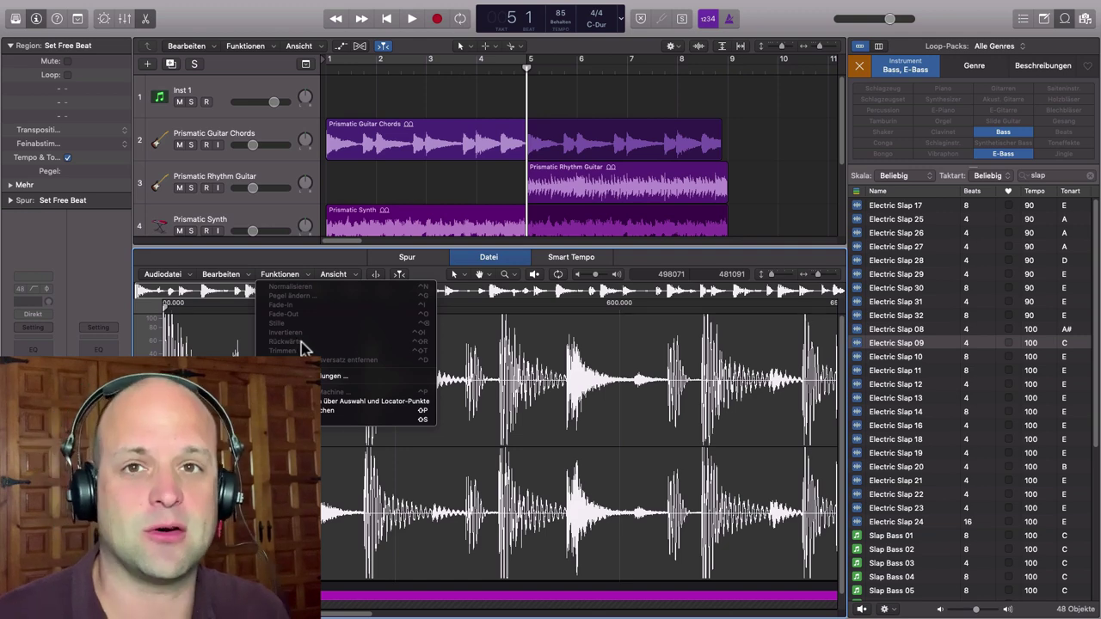
pyautogui.click(668, 258)
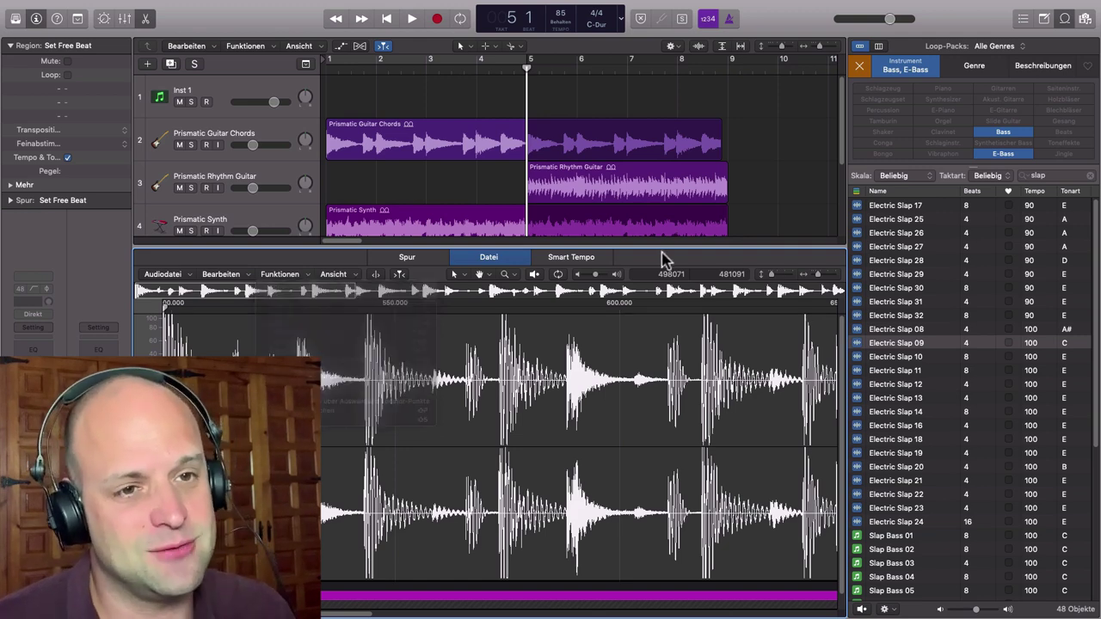
pyautogui.click(406, 257)
pyautogui.moveTo(419, 248); pyautogui.dragTo(497, 599)
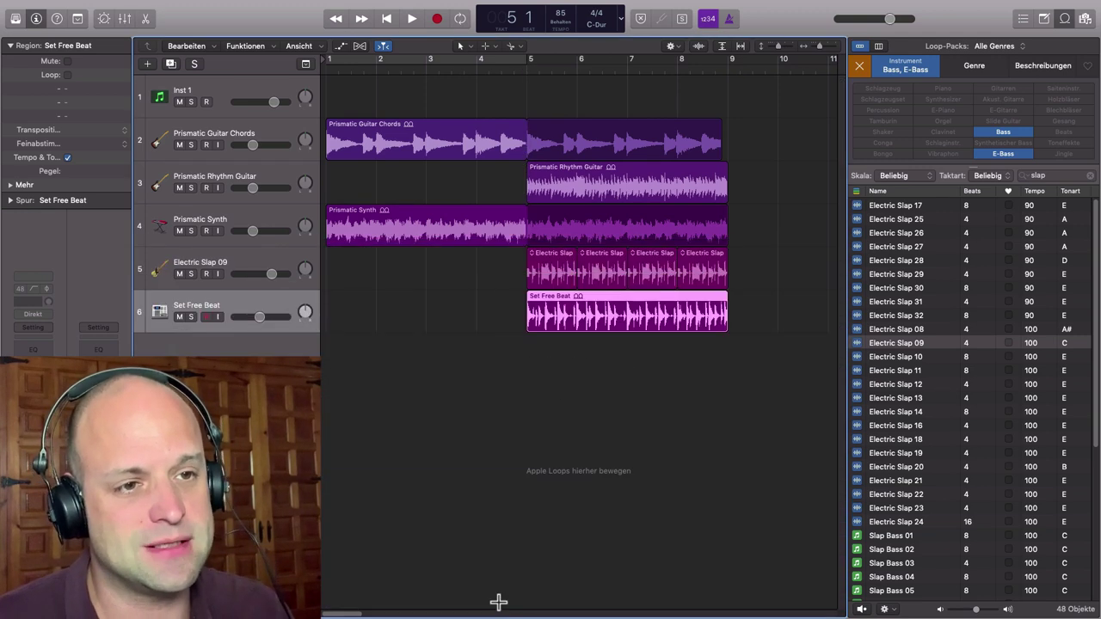
# - Play back the section that starts at bar 5 and solo the Set Free Beat track, stopping around bar 8
pyautogui.click(278, 267)
pyautogui.click(278, 307)
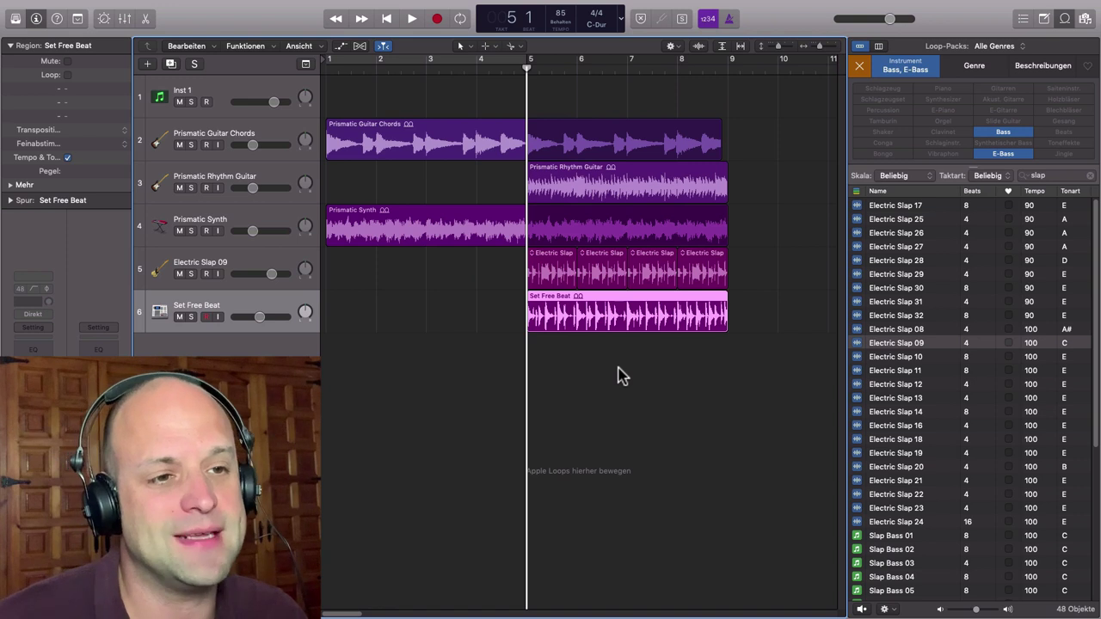
pyautogui.scroll(3, 625, 377)
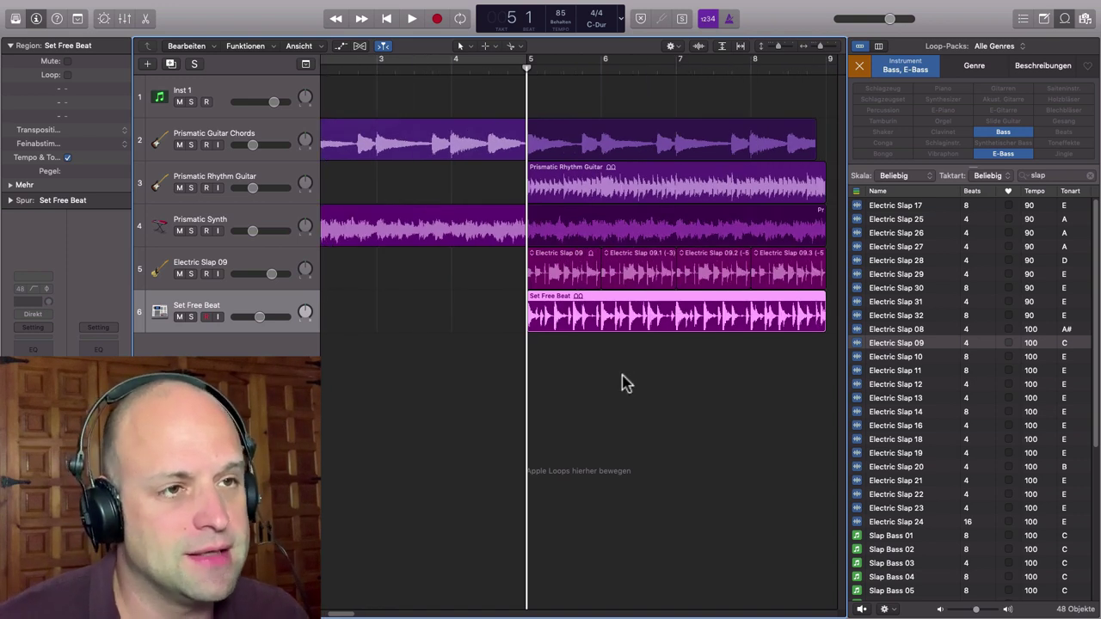
pyautogui.click(604, 70)
pyautogui.click(649, 391)
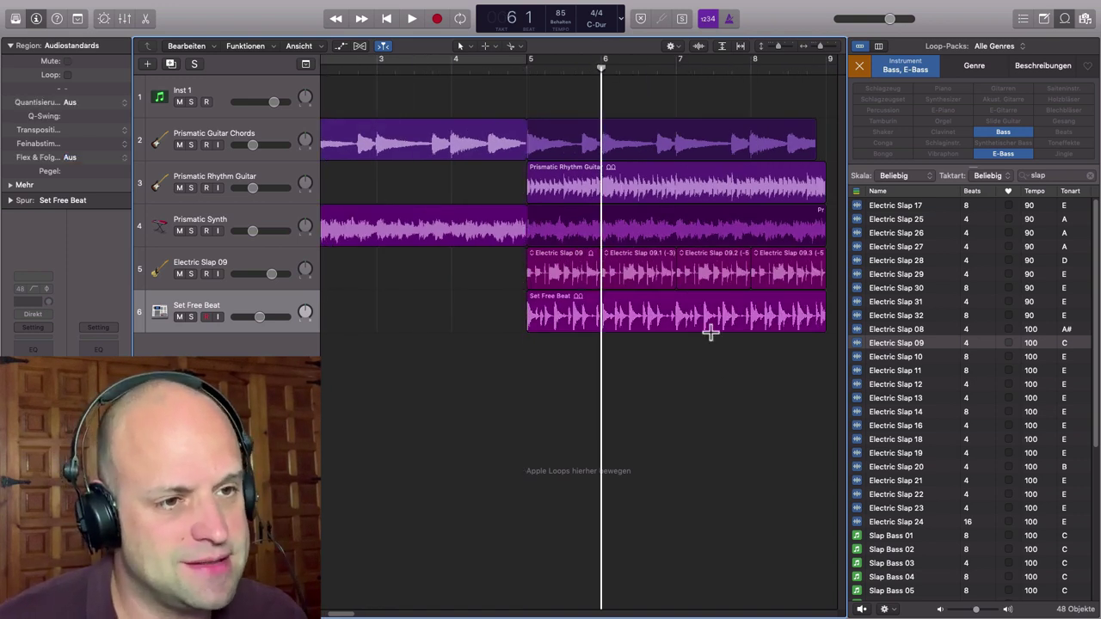
pyautogui.hscroll(2, 710, 335)
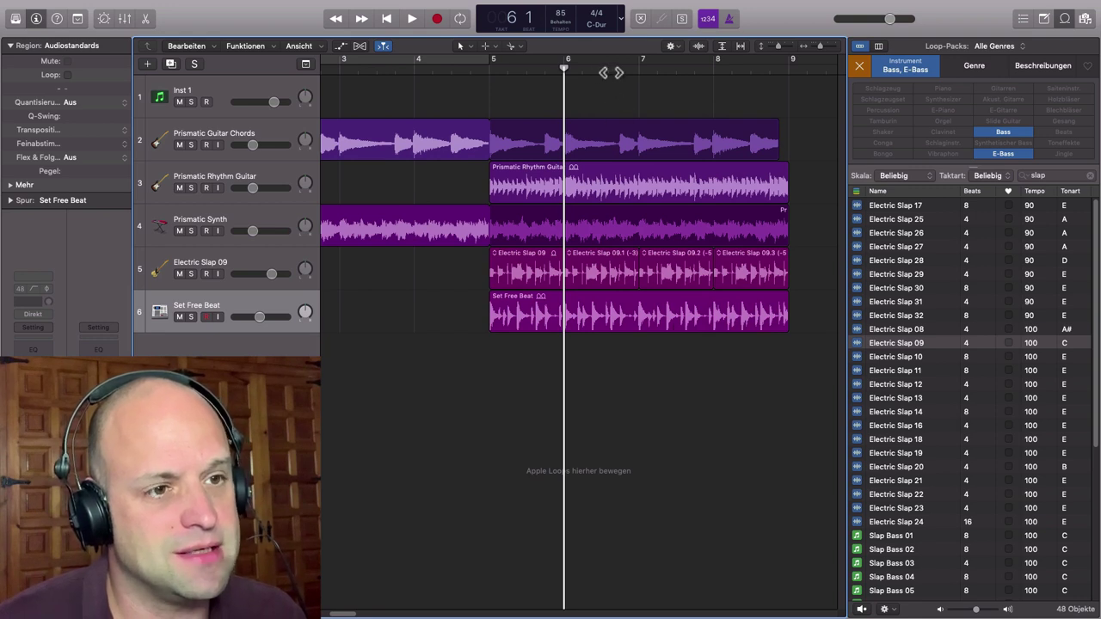
pyautogui.click(600, 72)
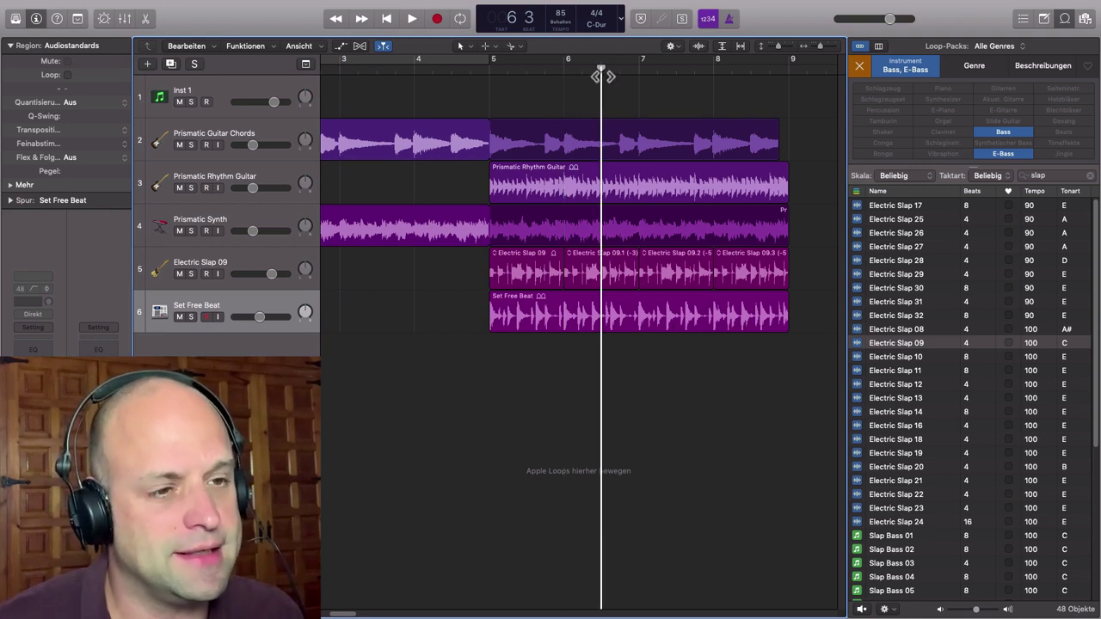
pyautogui.press('space')
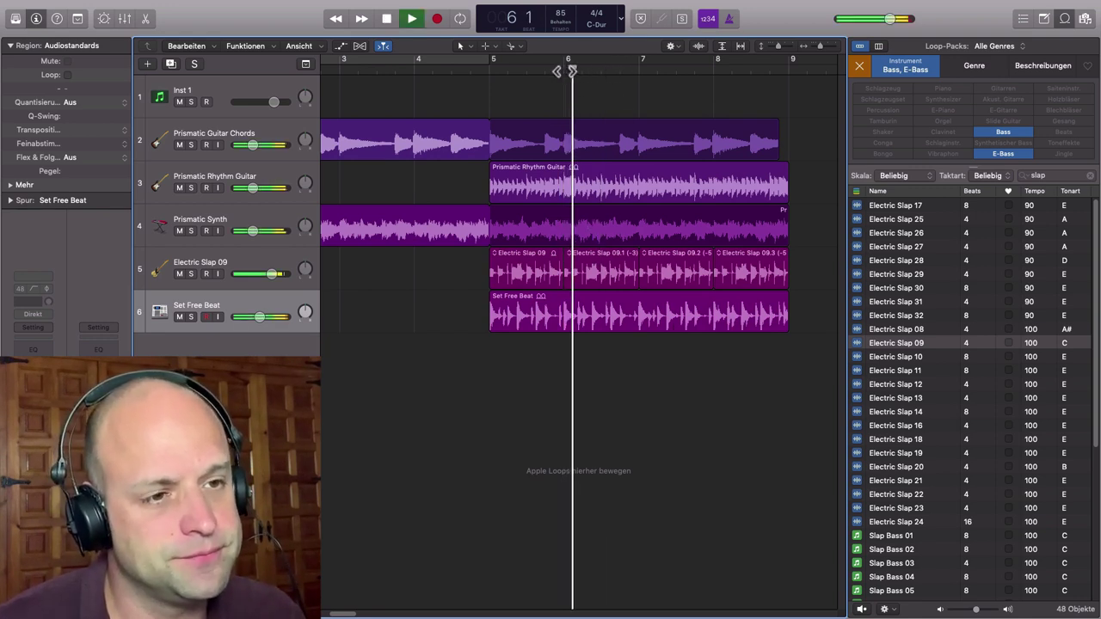
pyautogui.click(191, 316)
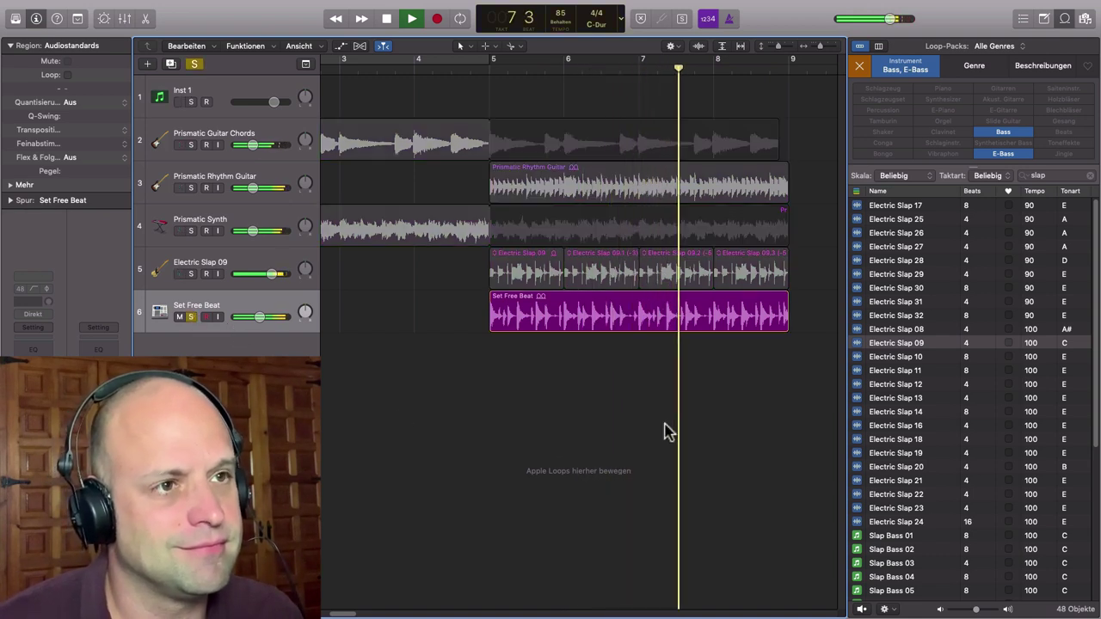
pyautogui.press('space')
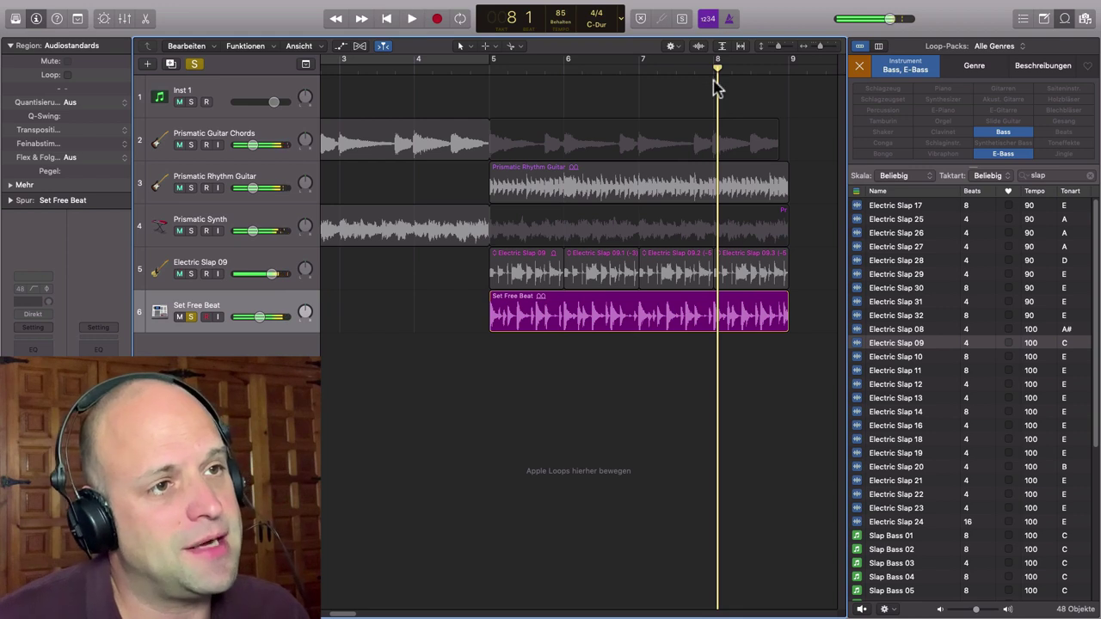
# - Split the Set Free Beat region at bar 7 beat 3 and at bar 8
pyautogui.moveTo(716, 69); pyautogui.dragTo(679, 72)
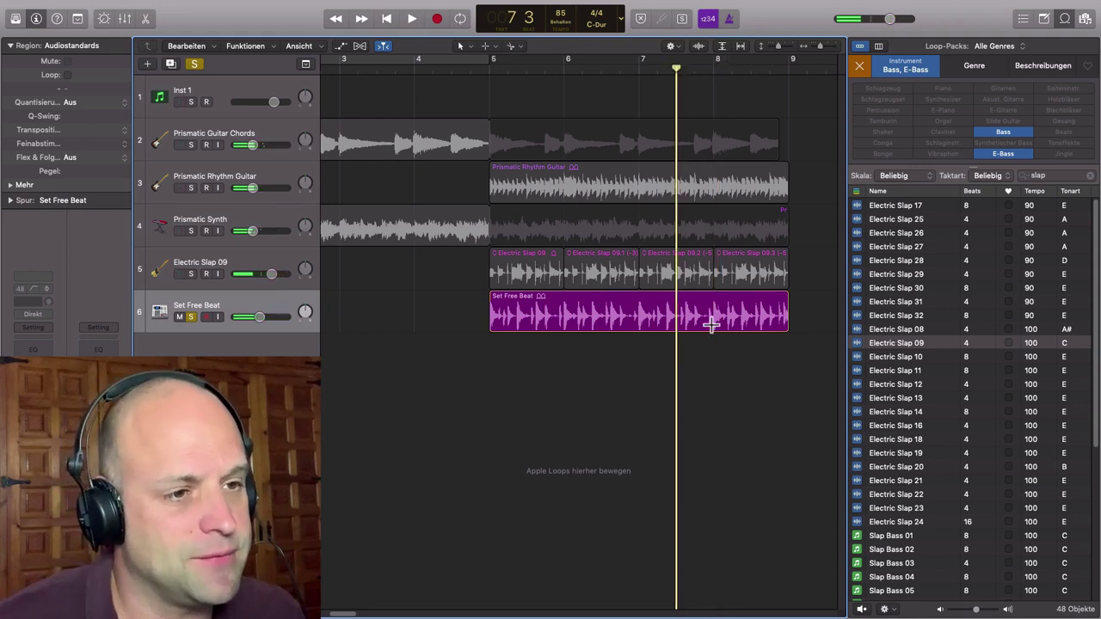
pyautogui.click(670, 308)
pyautogui.press('super+t')
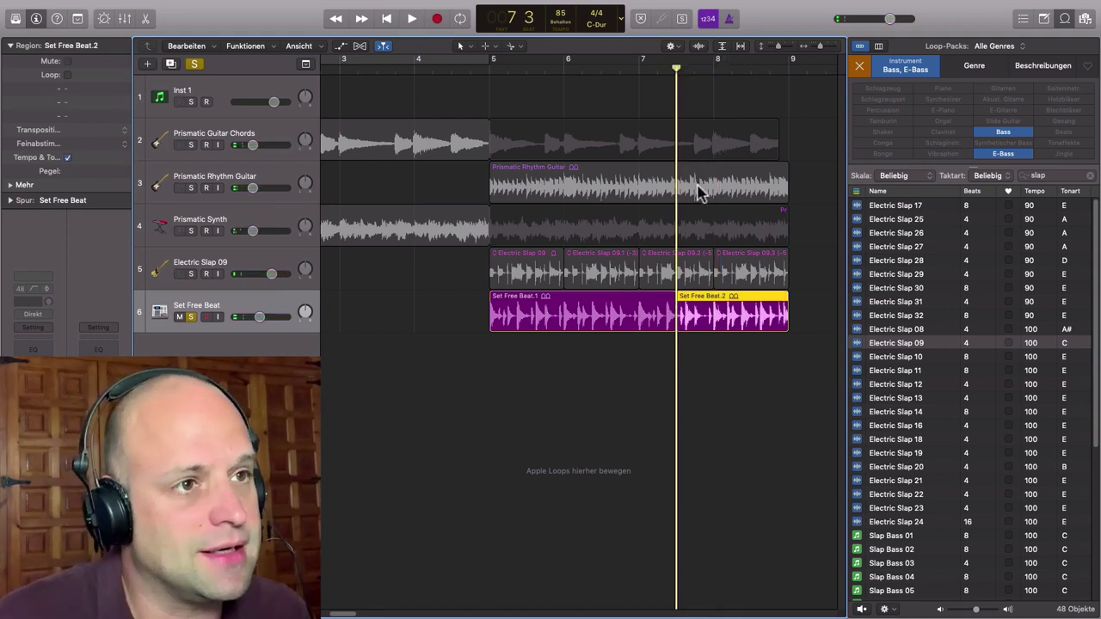
pyautogui.click(714, 69)
pyautogui.press('super+t')
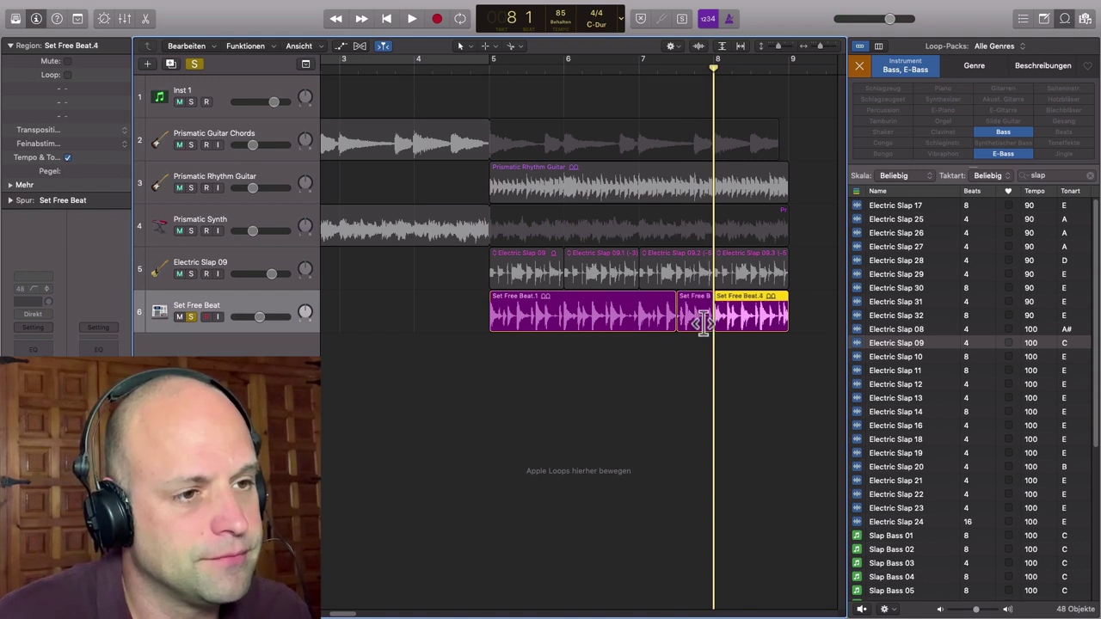
# - Bounce the half-bar Set Free Beat piece before bar 8 in place to a new track, and switch solo from the original track to the new one
pyautogui.click(698, 357)
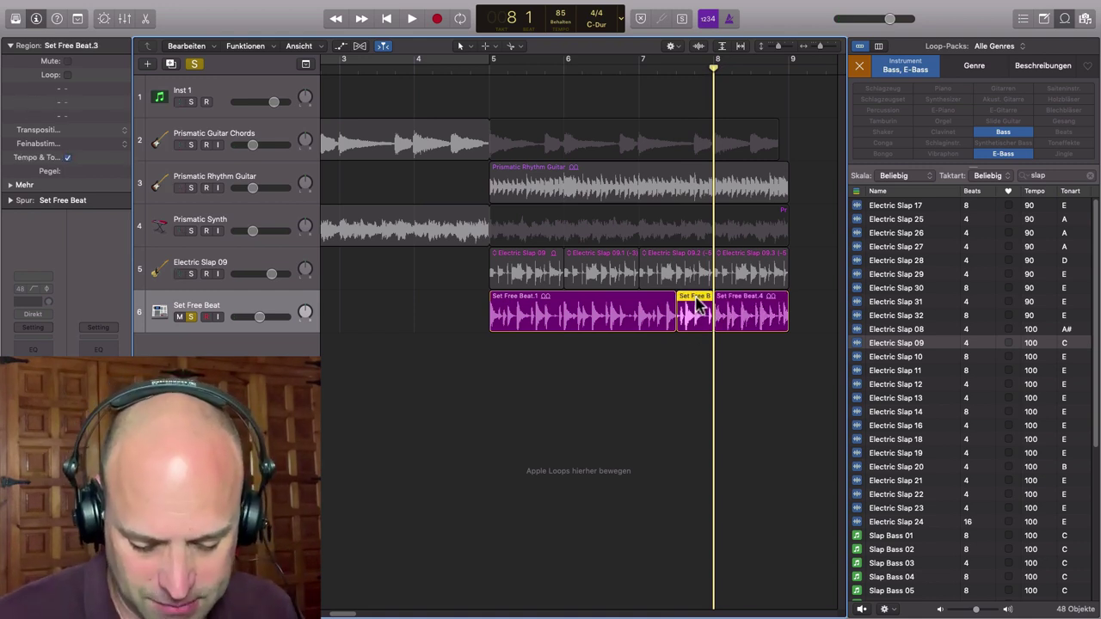
pyautogui.hotkey('ctrl', 'b')
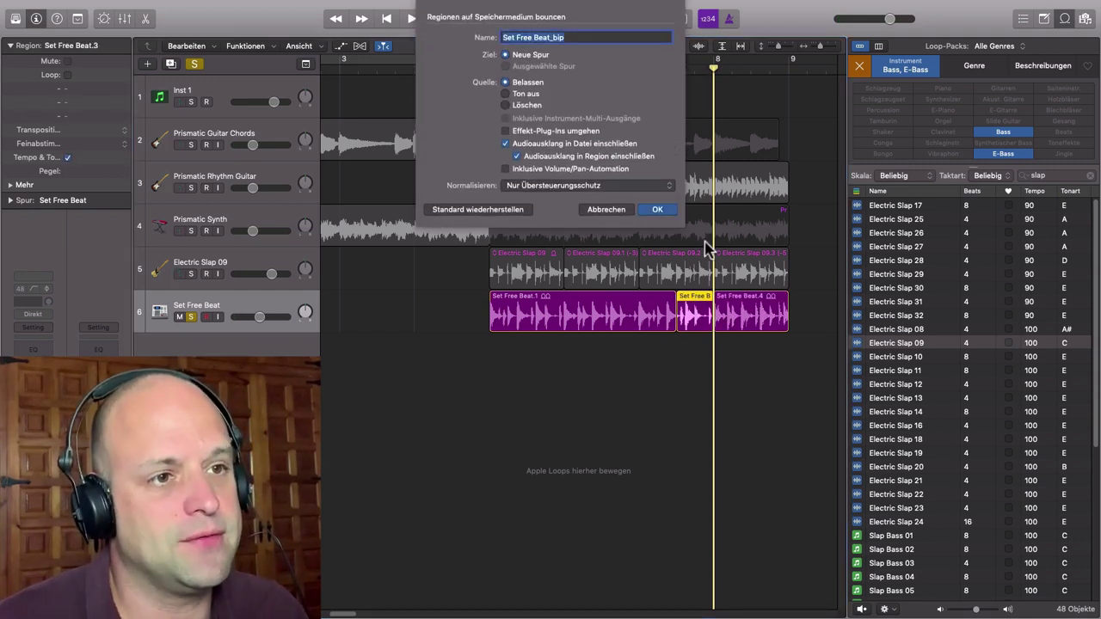
pyautogui.click(657, 210)
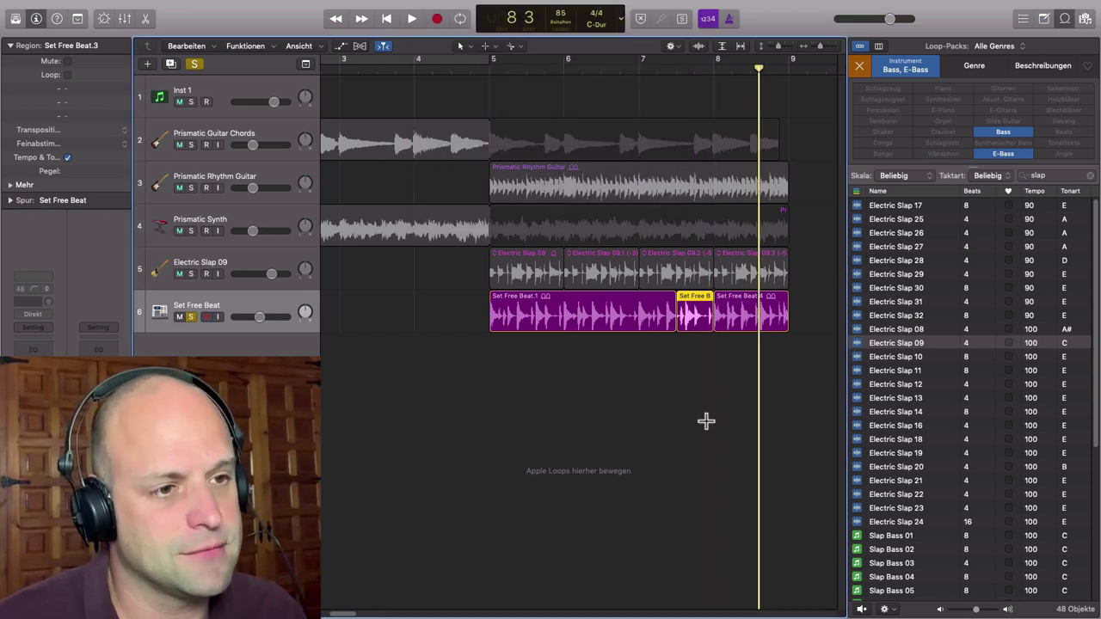
pyautogui.click(192, 317)
pyautogui.click(192, 360)
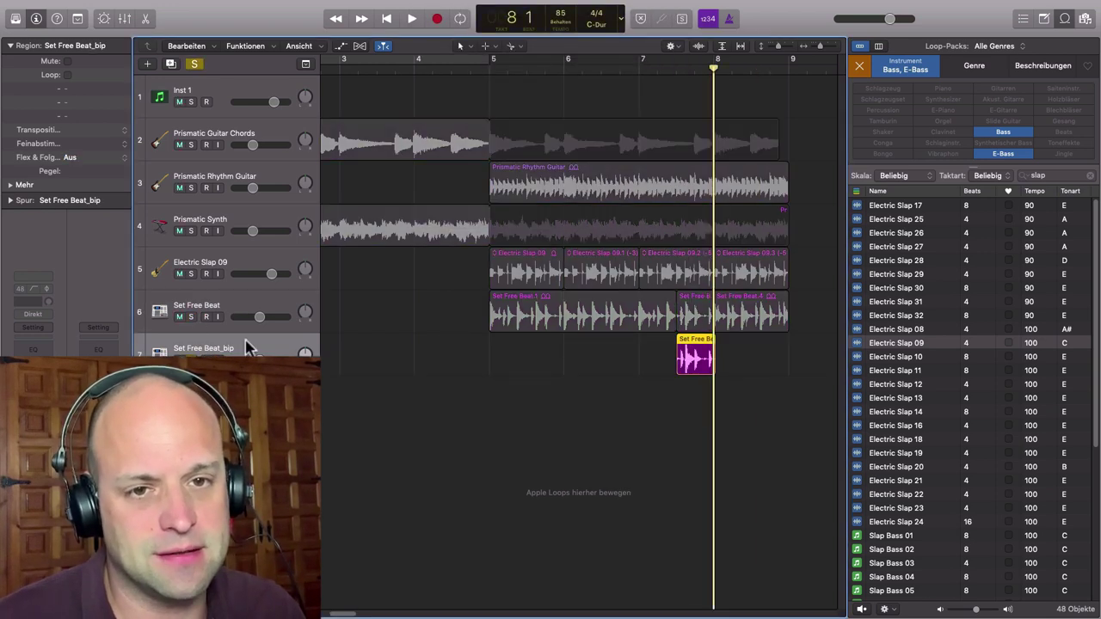
# - Reverse the audio file of the bounced Set Free Beat piece and close the audio editor
pyautogui.doubleClick(698, 344)
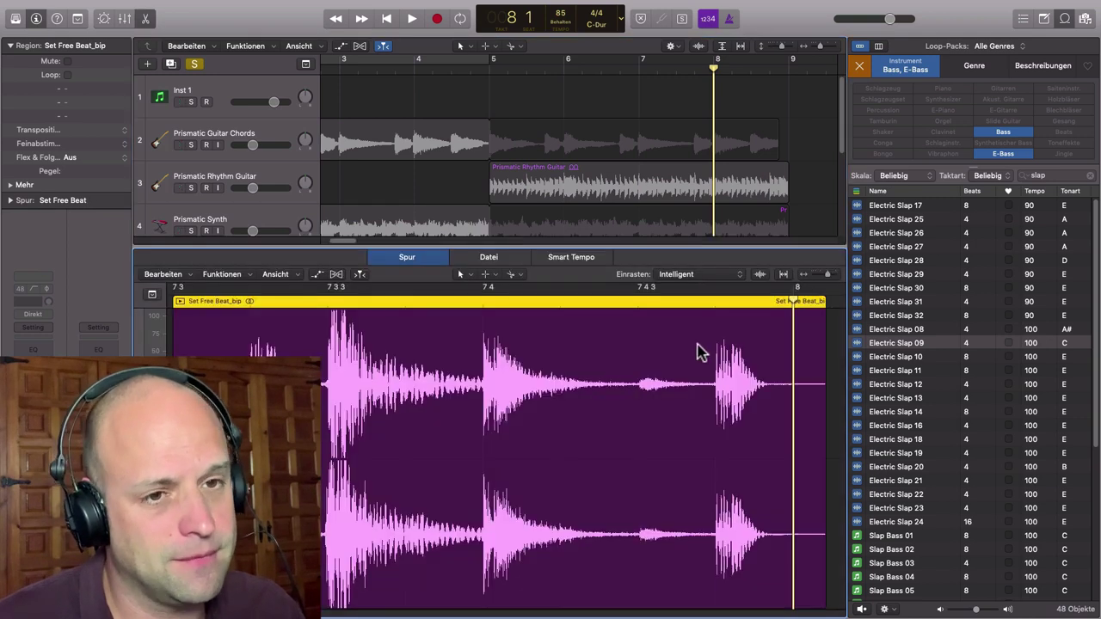
pyautogui.click(218, 276)
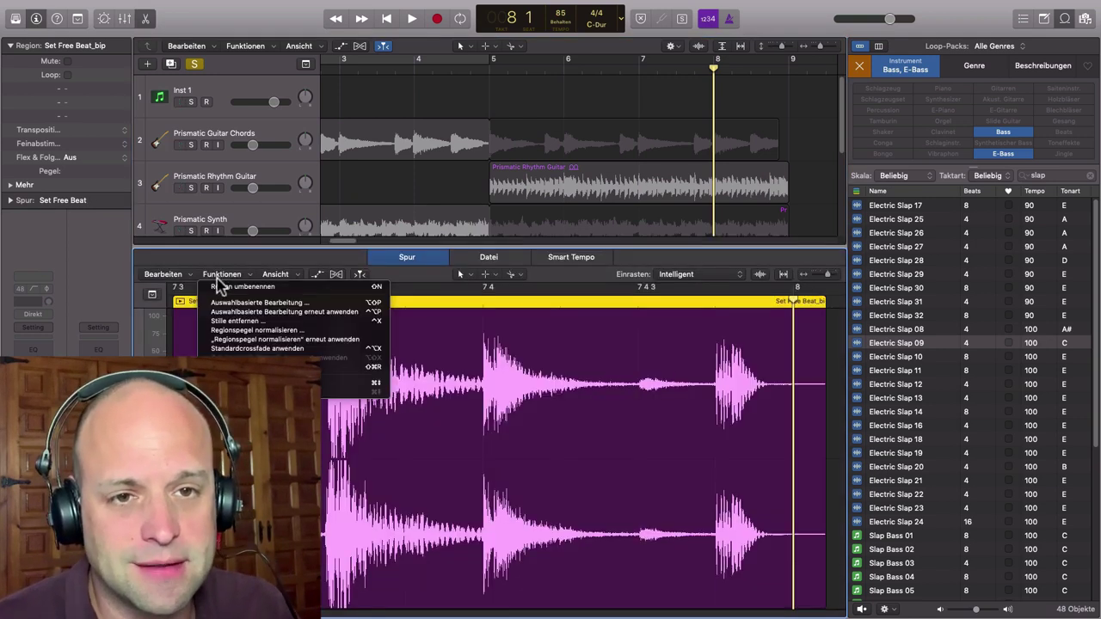
pyautogui.click(486, 267)
pyautogui.click(486, 258)
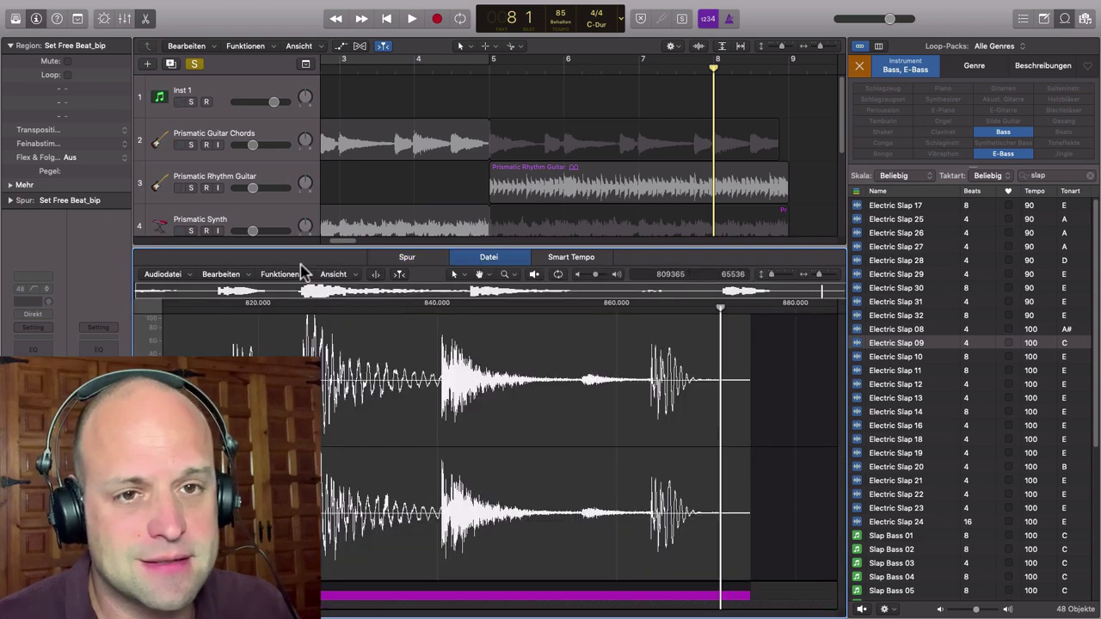
pyautogui.click(285, 275)
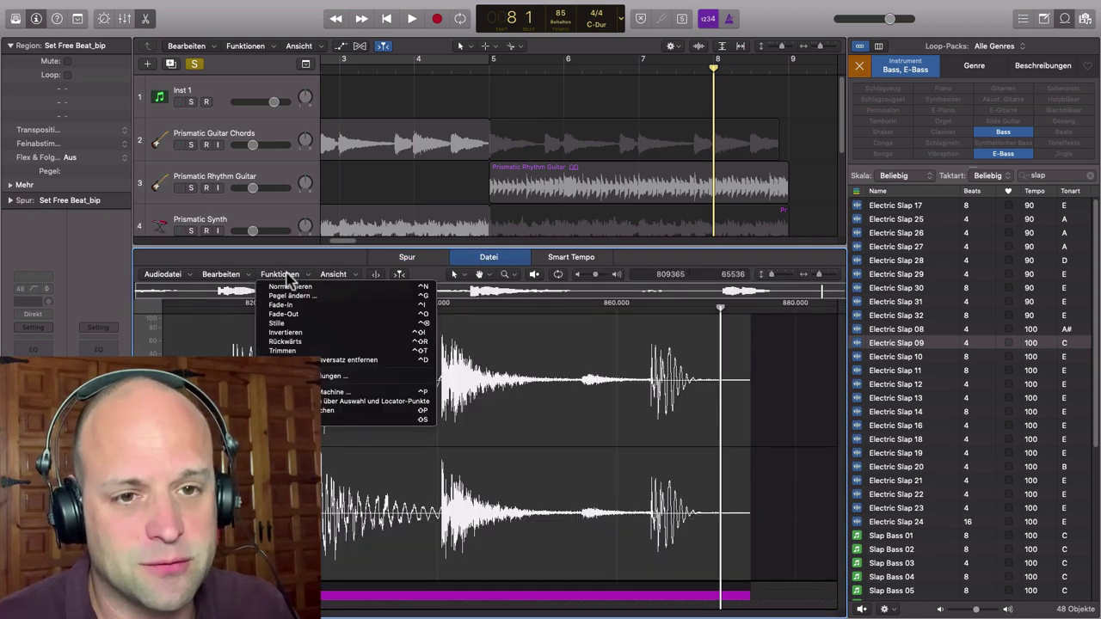
pyautogui.click(287, 343)
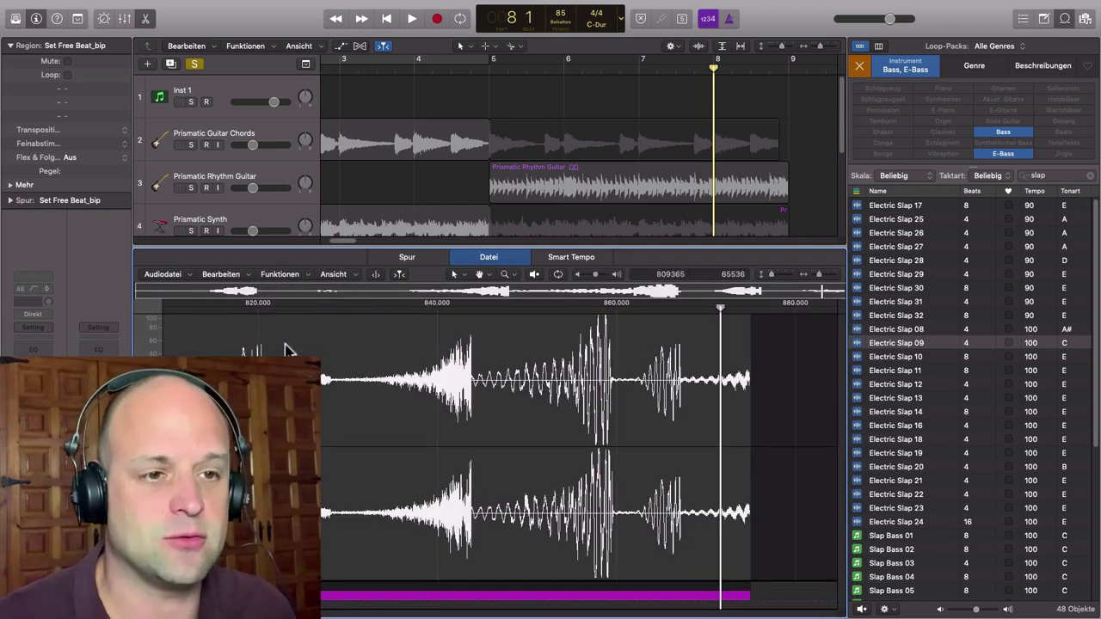
pyautogui.moveTo(563, 247); pyautogui.dragTo(646, 519)
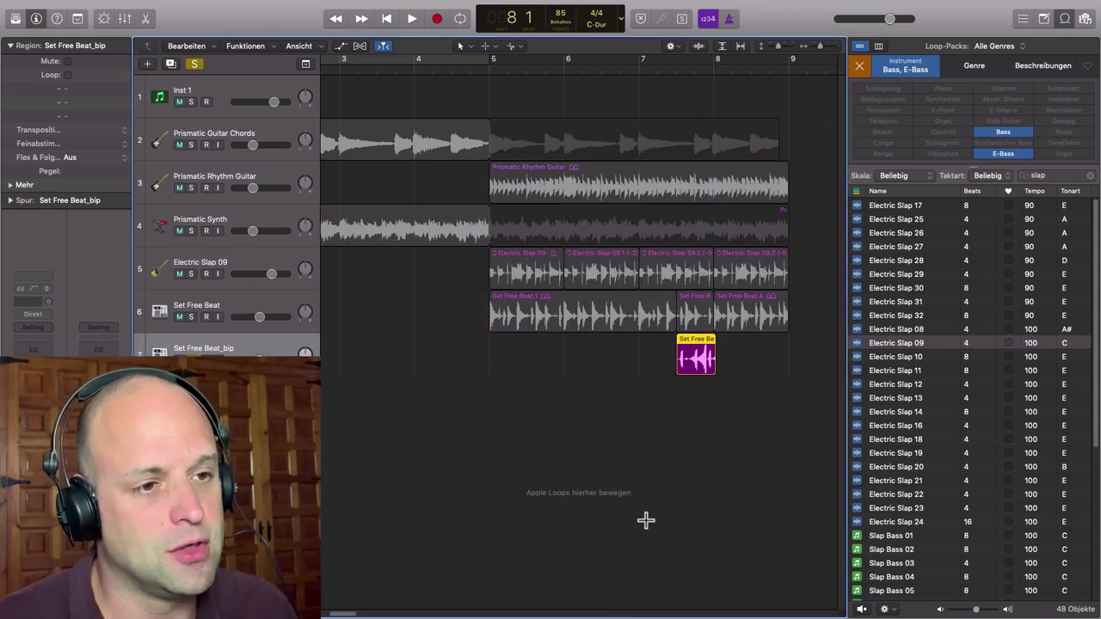
# - Replace the original half-bar piece before bar 8 on the Set Free Beat track with the reversed one, and delete the emptied bounce track
pyautogui.click(693, 307)
pyautogui.press('Delete')
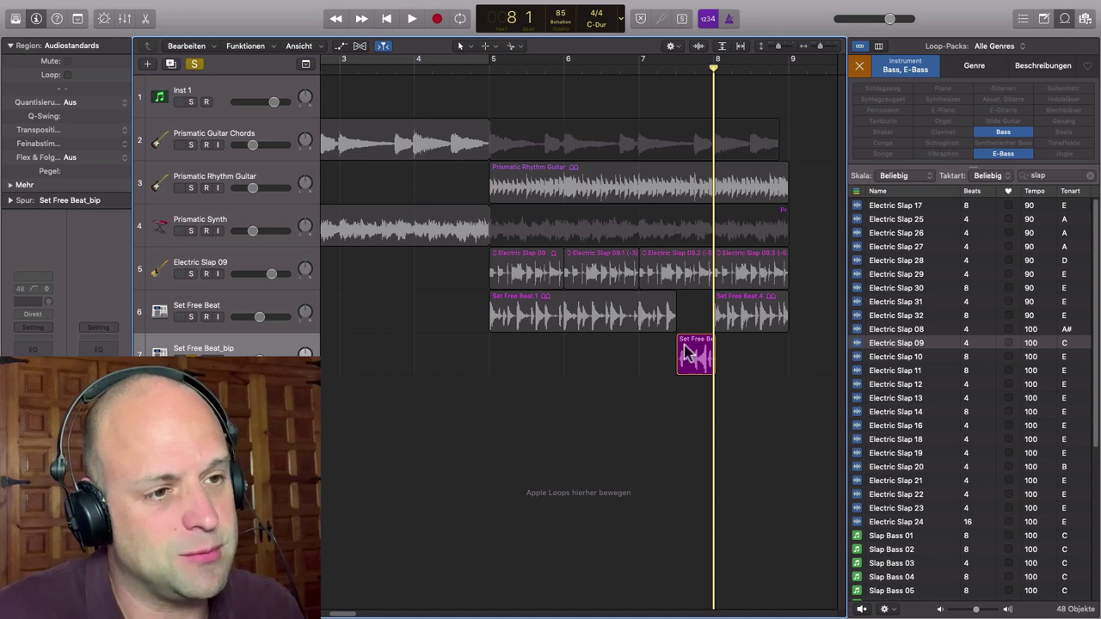
pyautogui.moveTo(693, 353); pyautogui.dragTo(694, 311)
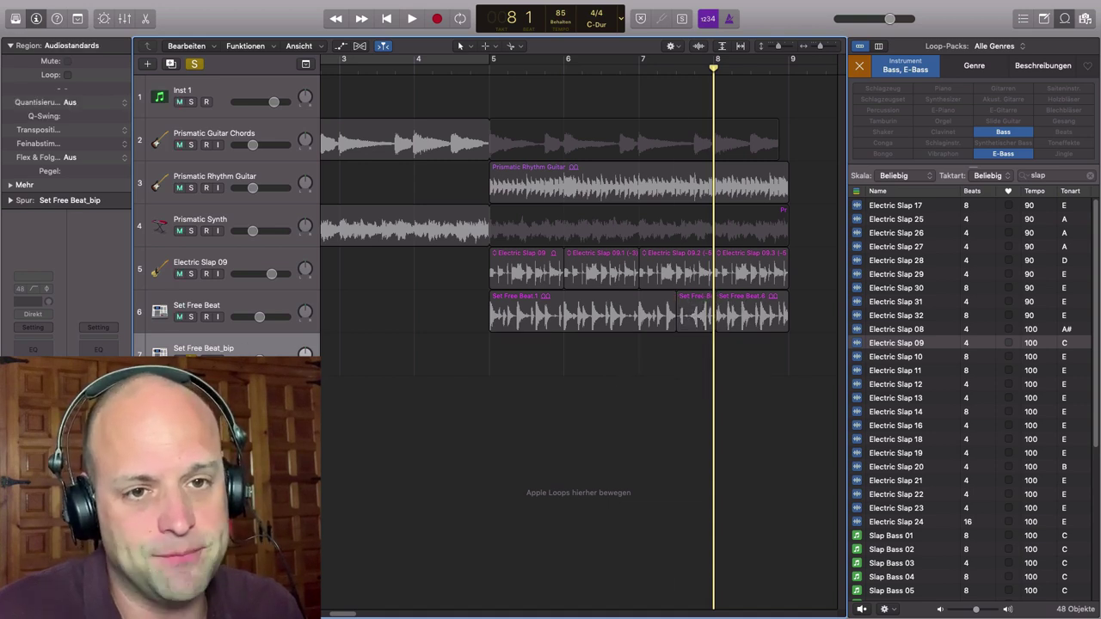
pyautogui.hotkey('ctrl', 's')
pyautogui.press('Delete')
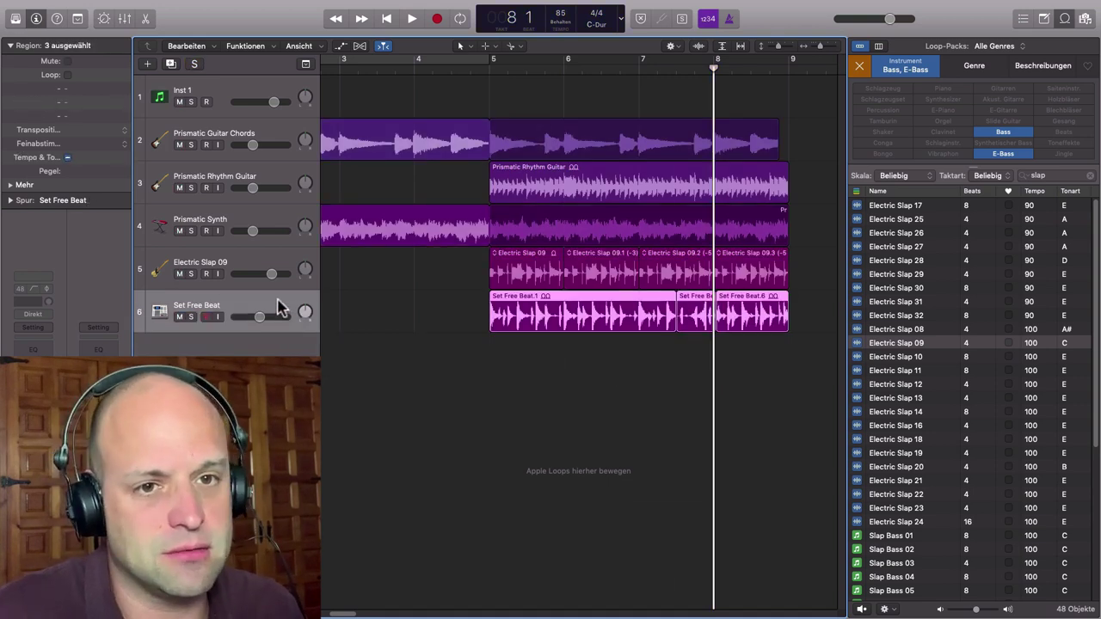
# - Solo the Set Free Beat track and play back the transition into the reversed piece from just before bar 7, stopping after bar 8
pyautogui.click(642, 71)
pyautogui.press('space')
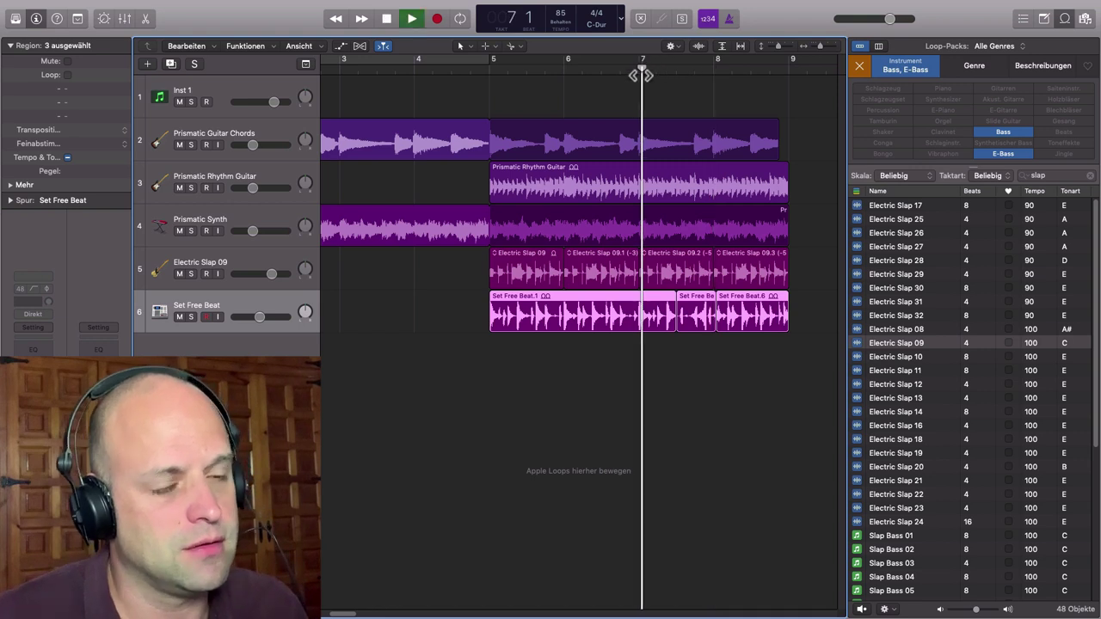
pyautogui.press('space')
pyautogui.click(193, 318)
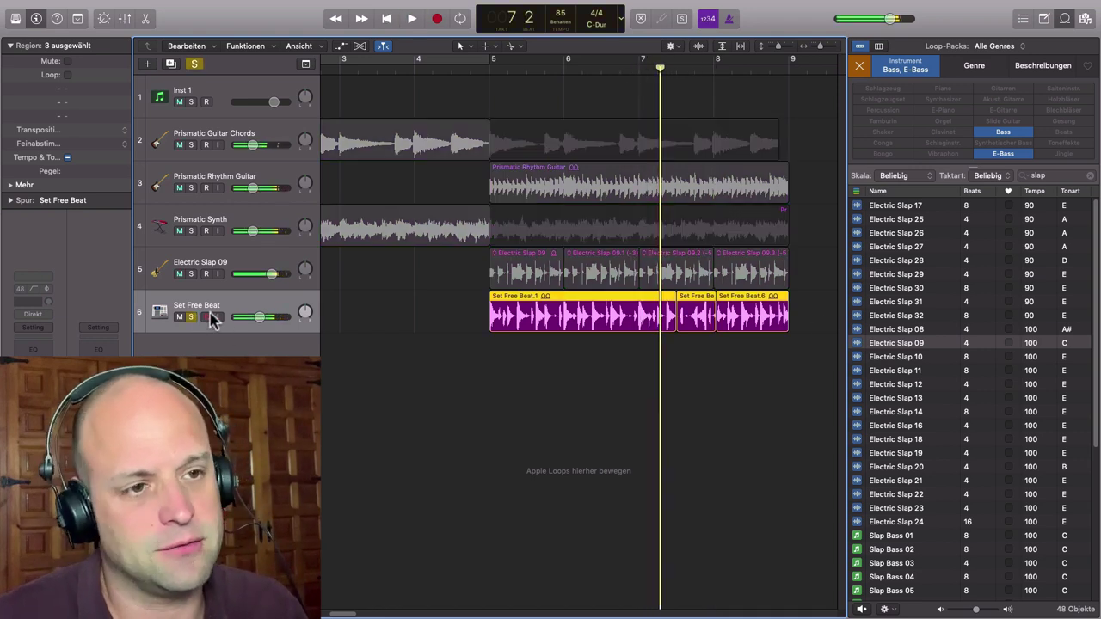
pyautogui.click(651, 71)
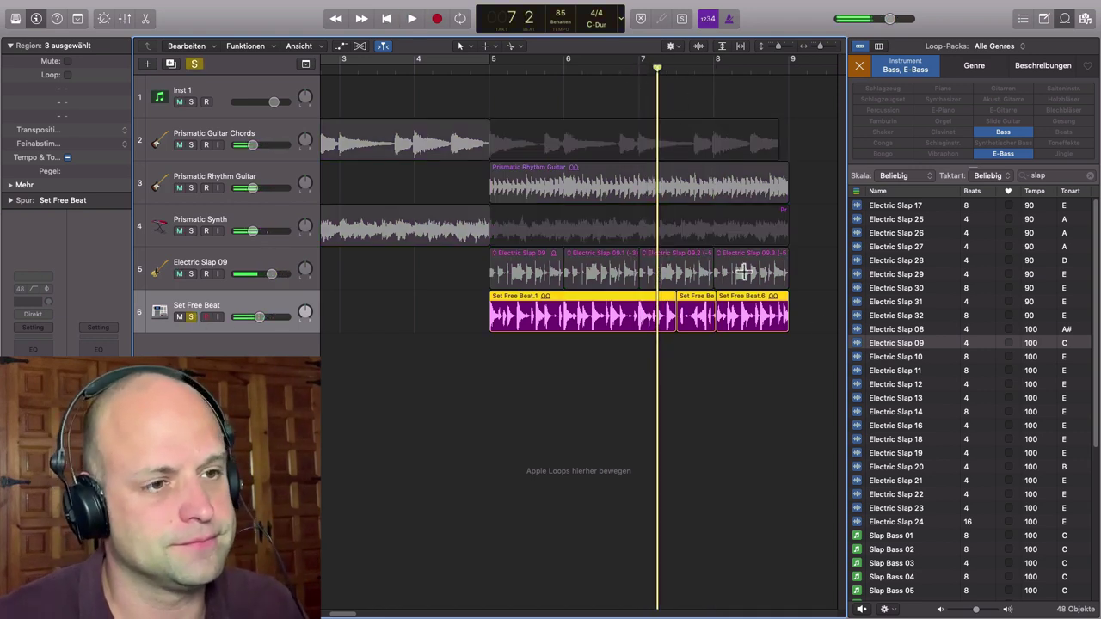
pyautogui.click(635, 69)
pyautogui.press('space')
pyautogui.moveTo(621, 270); pyautogui.dragTo(826, 381)
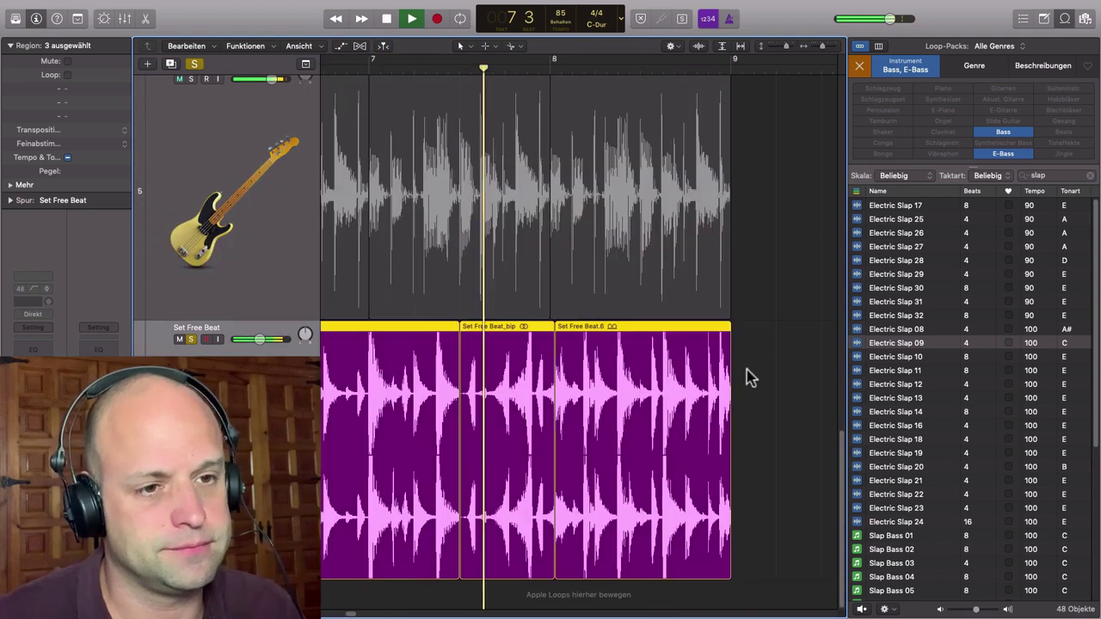
pyautogui.press('space')
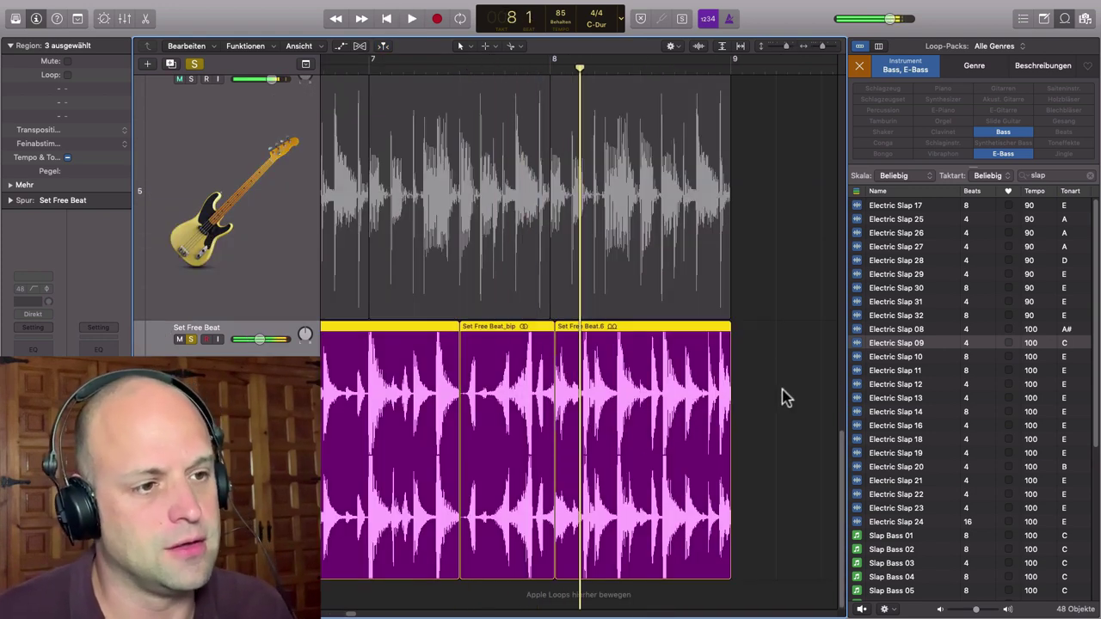
pyautogui.click(781, 396)
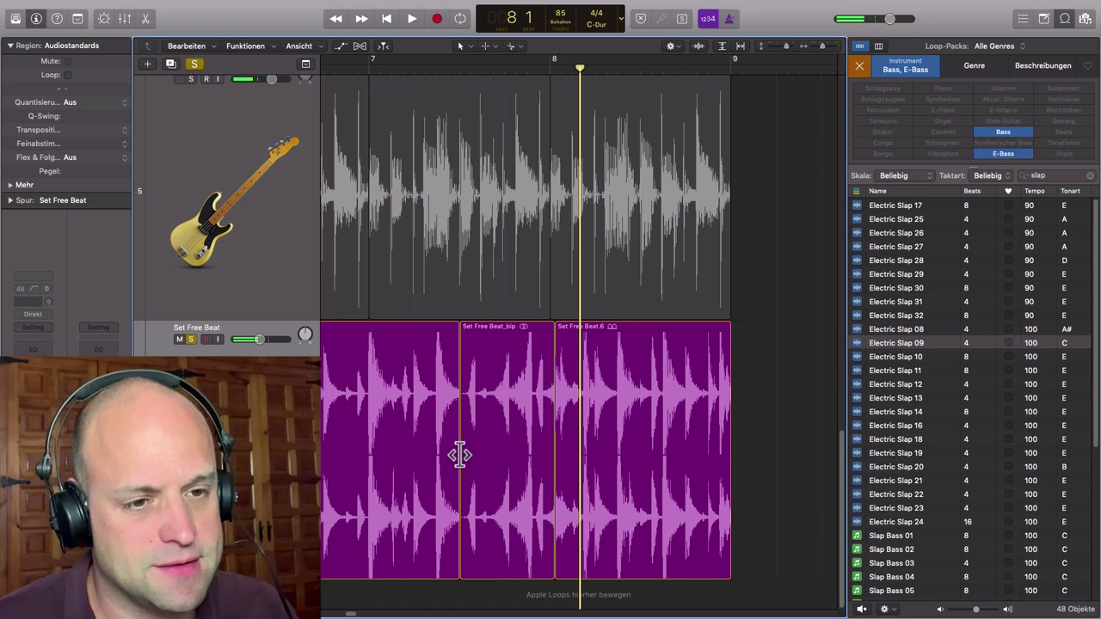
# - Shift the border between the first Set Free Beat region and the reversed piece to about beat 4 of bar 7, and play back from bar 7
pyautogui.moveTo(459, 455); pyautogui.dragTo(496, 455)
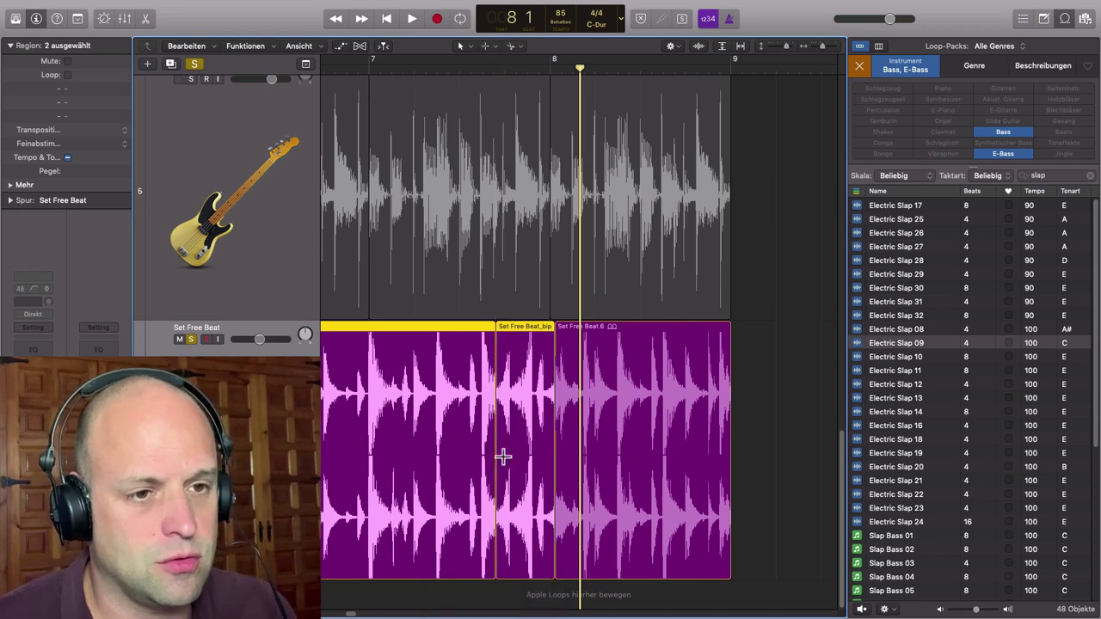
pyautogui.hscroll(-2, 465, 395)
pyautogui.click(385, 69)
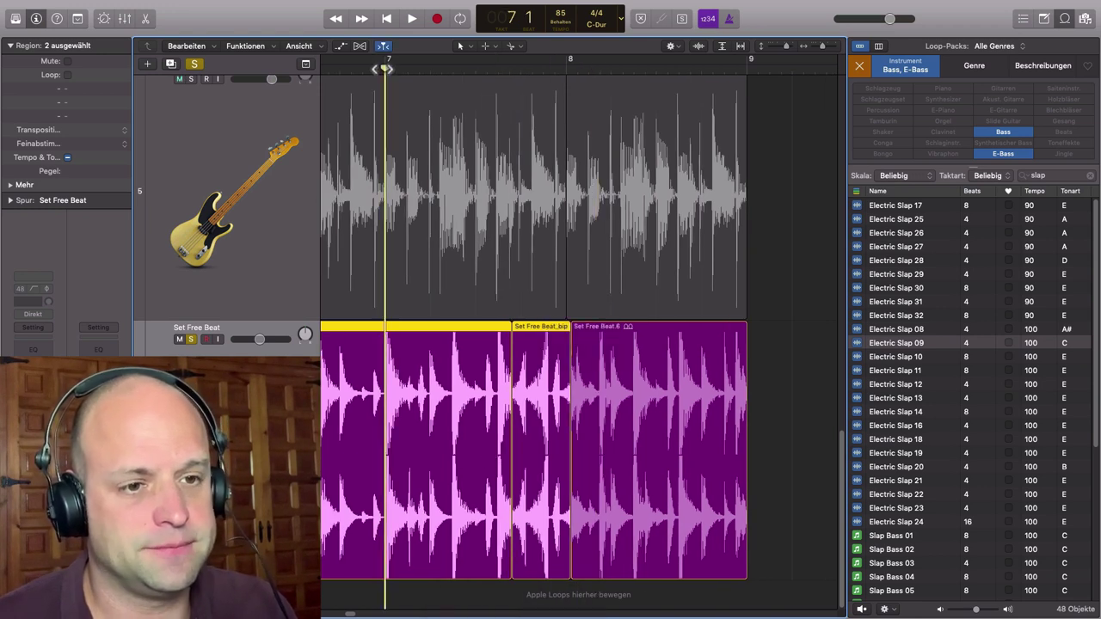
pyautogui.press('space')
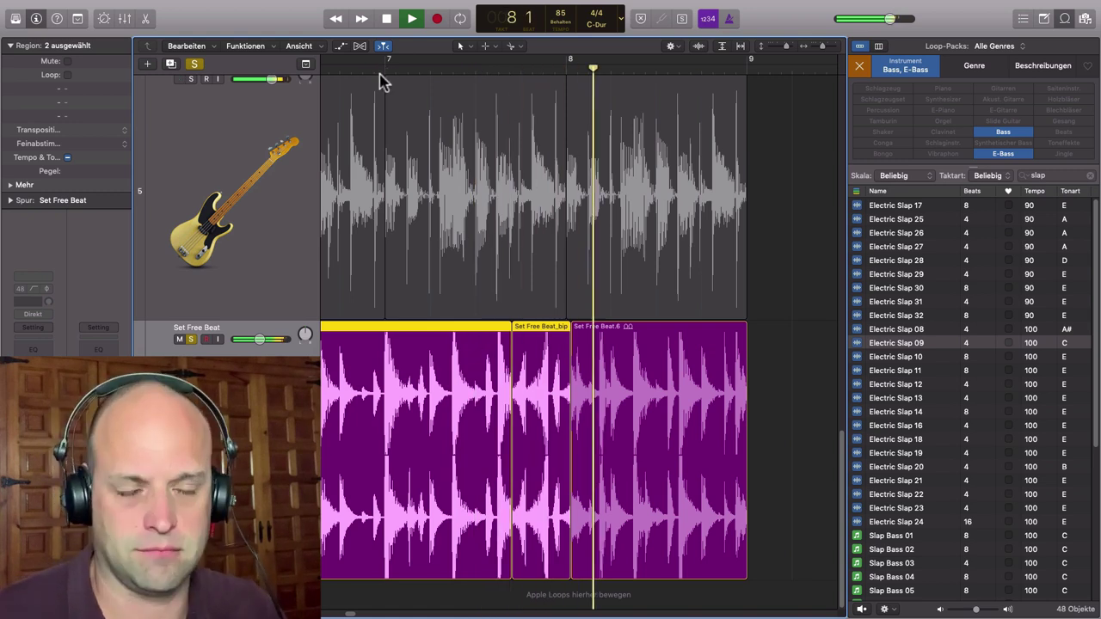
pyautogui.press('space')
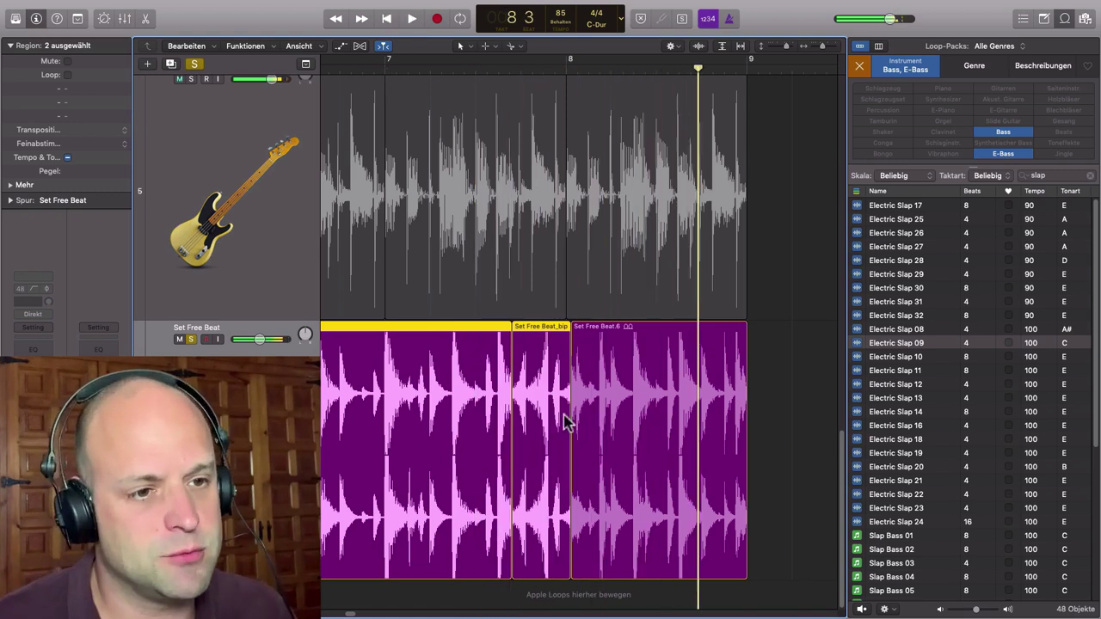
# - Move the border between the reversed piece and the last Set Free Beat region back to bar 8, and play the end of bar 8
pyautogui.moveTo(572, 441); pyautogui.dragTo(565, 443)
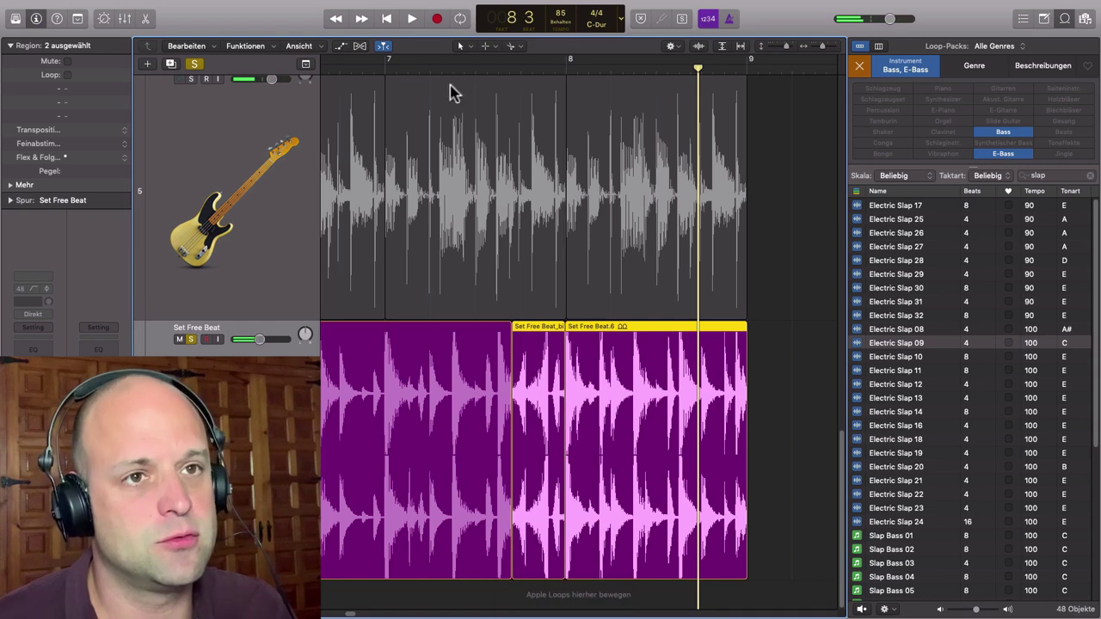
pyautogui.press('space')
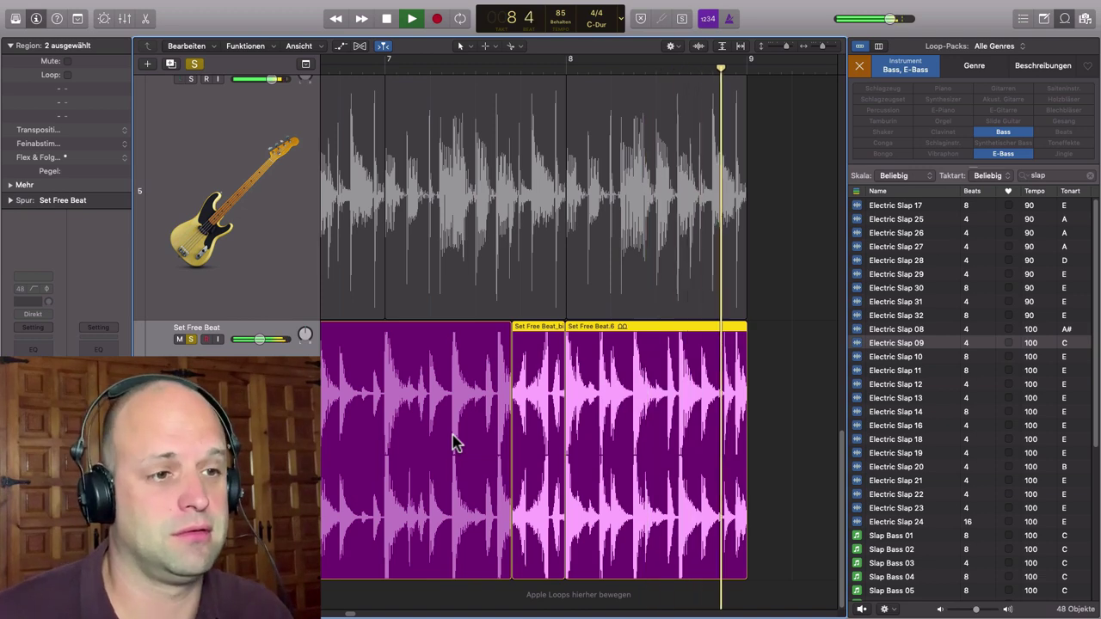
pyautogui.press('space')
pyautogui.press('super+Left')
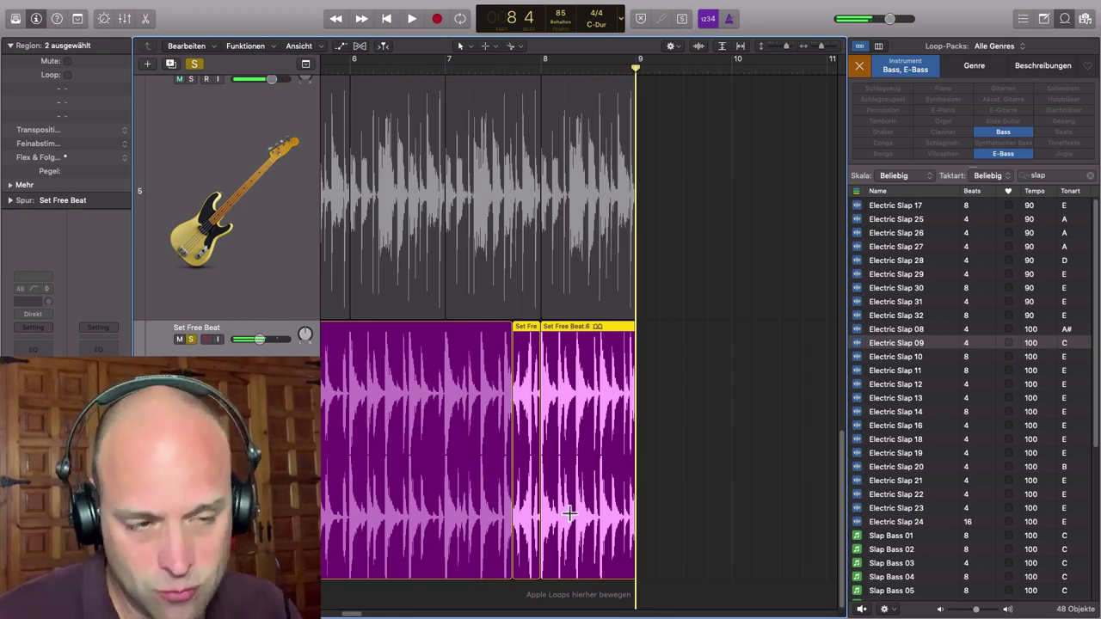
# - Undo the border shifts, the reversed replacement, the bounce and the splits until Set Free Beat is one continuous region from bar 5 to 9
pyautogui.press('super+z')
pyautogui.press('super+z')
pyautogui.press('super+z')
pyautogui.press('super+z')
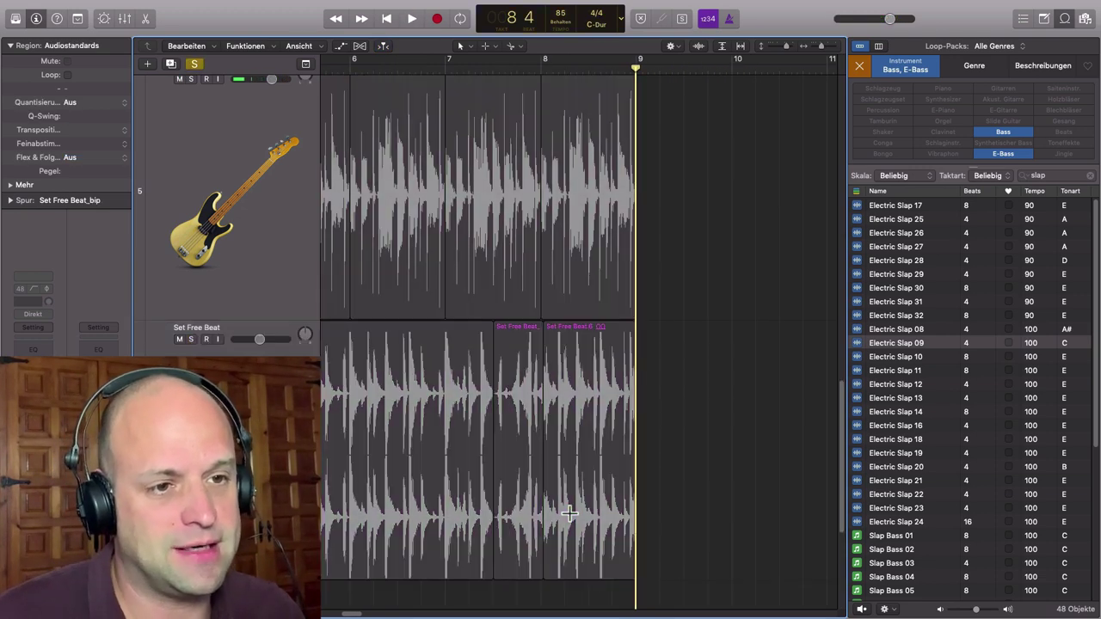
pyautogui.press('super+z')
pyautogui.press('super+z')
pyautogui.press('super+z')
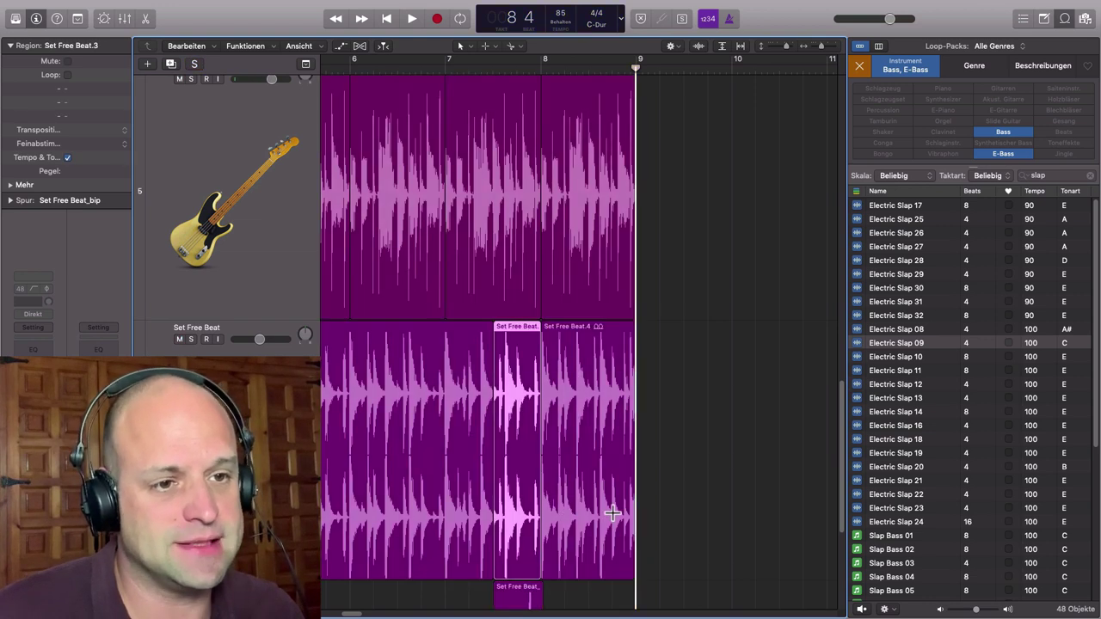
pyautogui.press('super+z')
pyautogui.press('super+z')
pyautogui.press('super+z')
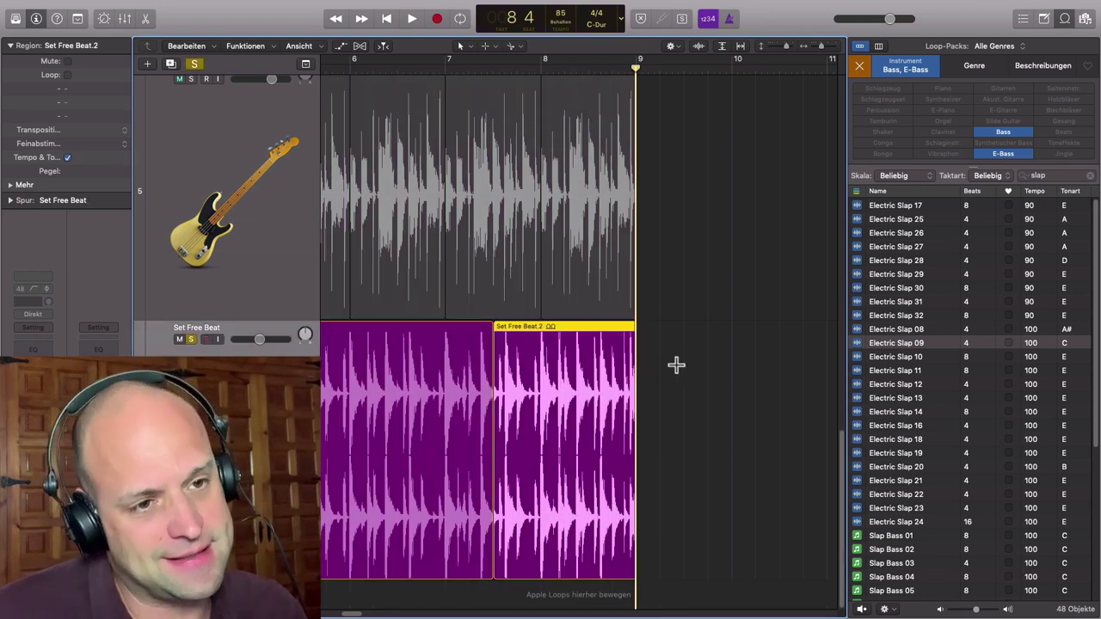
pyautogui.press('super+z')
pyautogui.press('super+z')
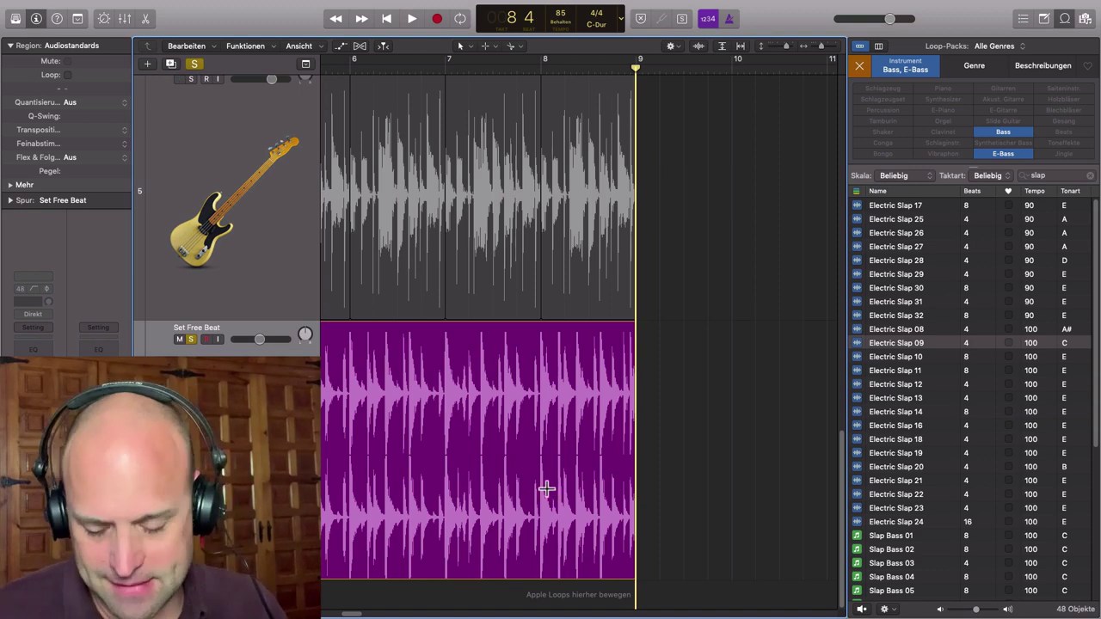
pyautogui.press('super+z')
pyautogui.press('super+z')
pyautogui.press('super+z')
pyautogui.press('super+z')
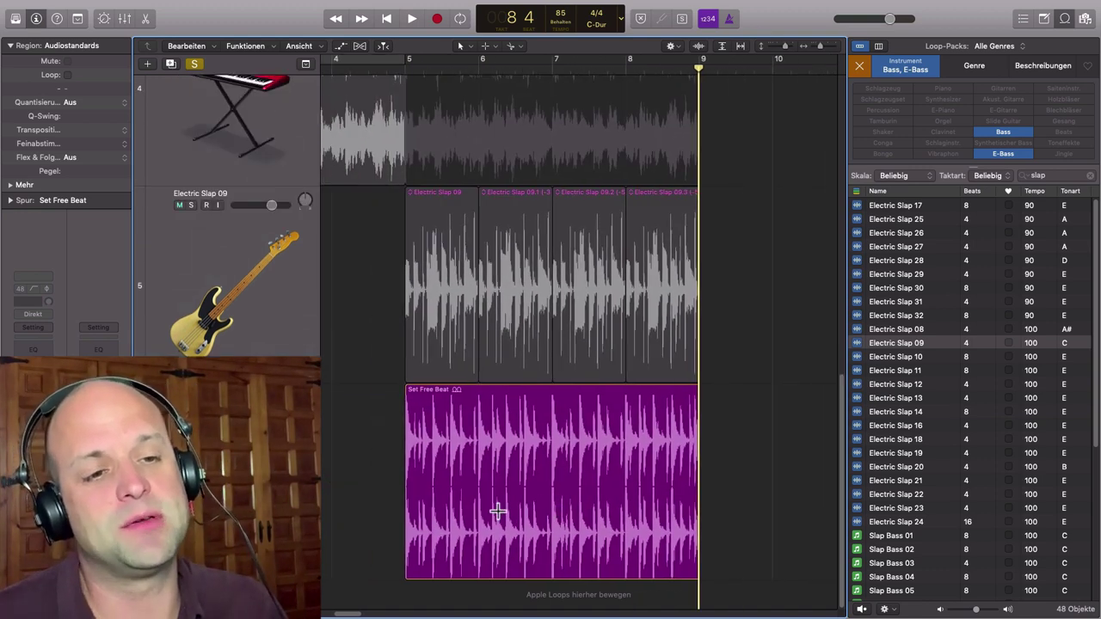
# - Play back the Set Free Beat track in solo from bar 5, stopping within that bar
pyautogui.hscroll(-2, 498, 512)
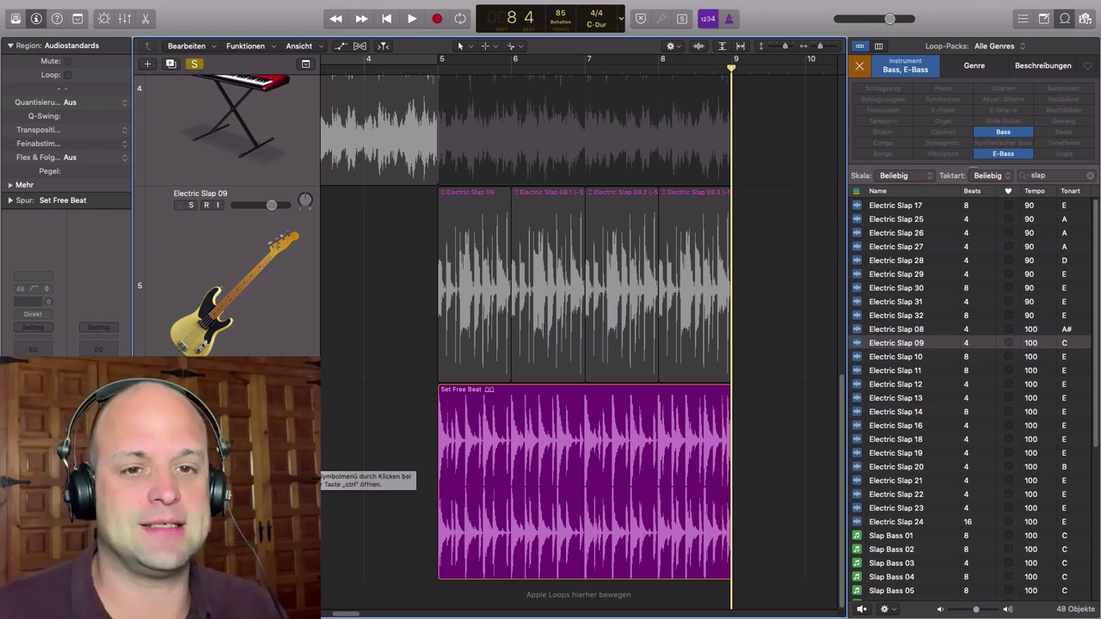
pyautogui.press('s')
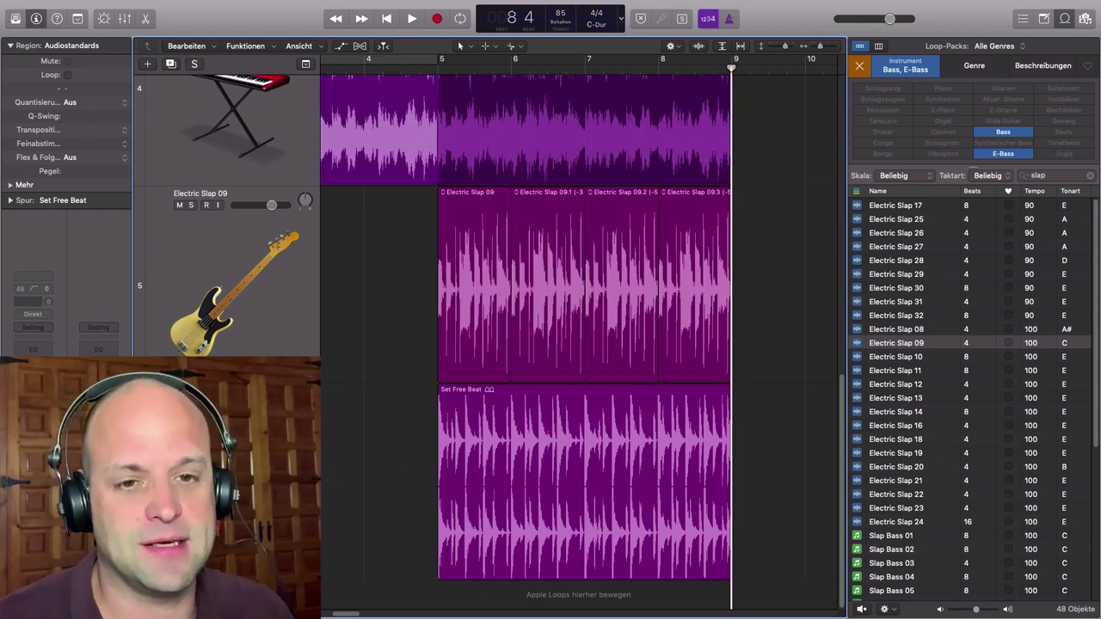
pyautogui.press('s')
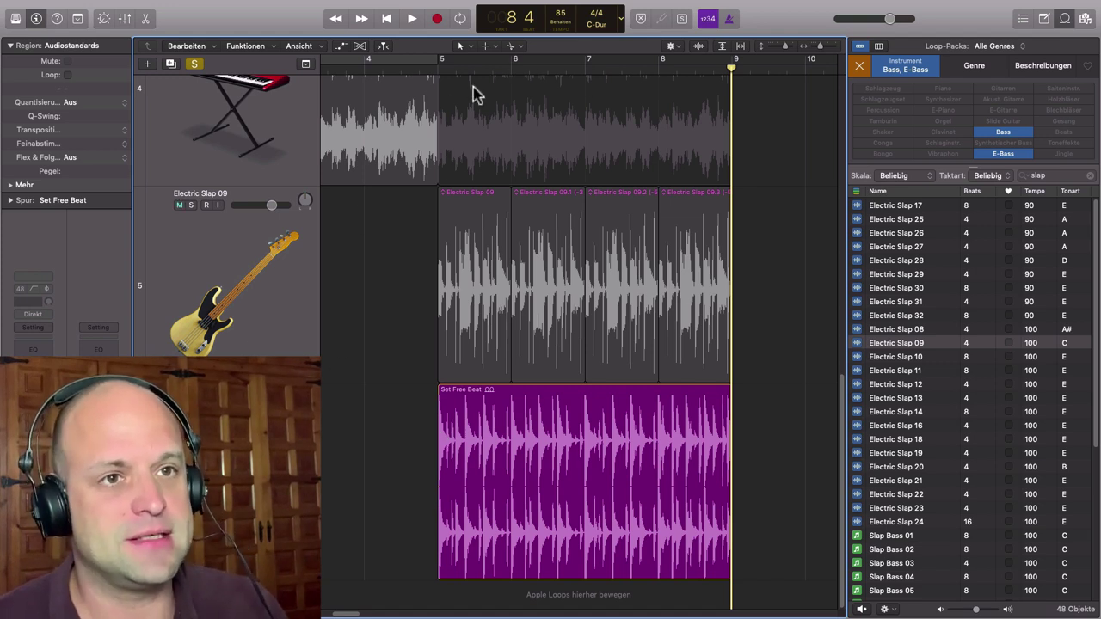
pyautogui.click(438, 67)
pyautogui.press('space')
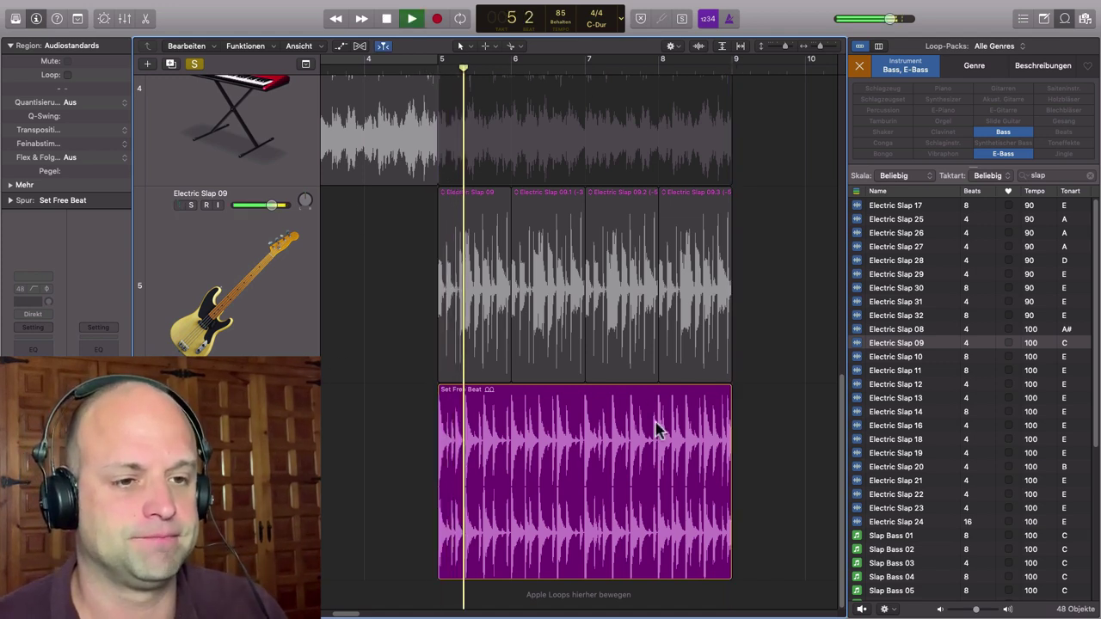
pyautogui.press('space')
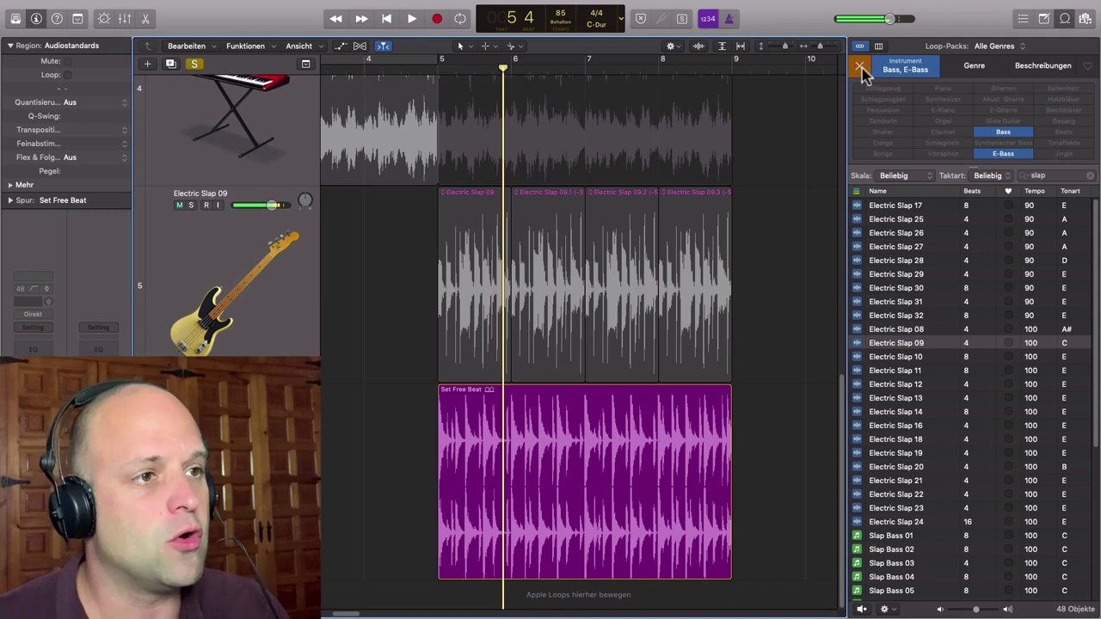
# - Clear all loop filters and the search text, close the loop browser, and select the Set Free Beat region
pyautogui.click(862, 67)
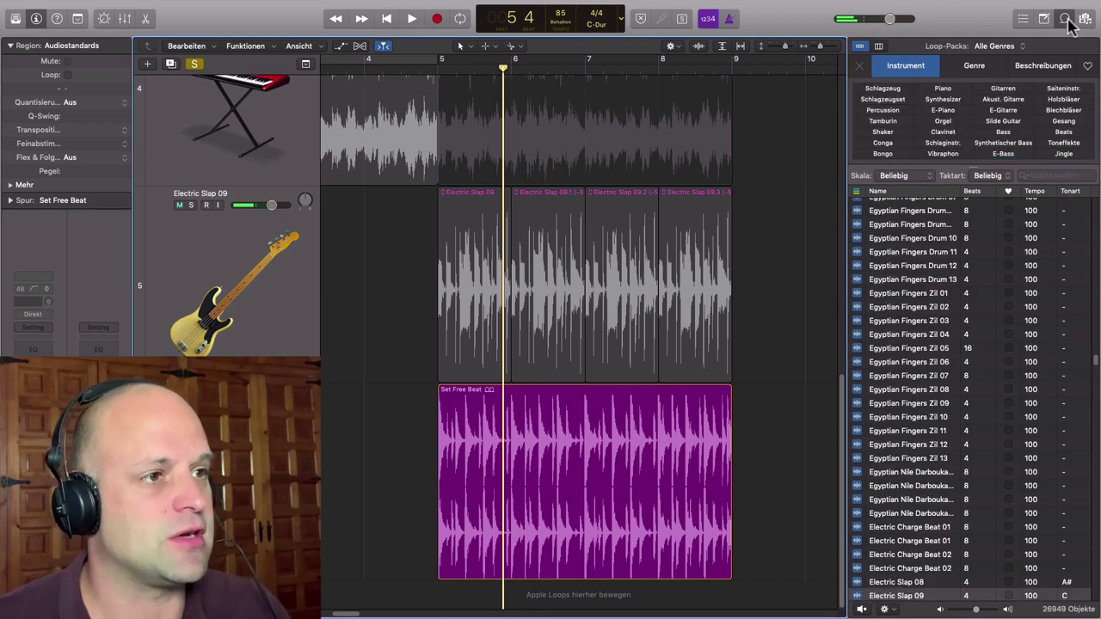
pyautogui.click(1066, 19)
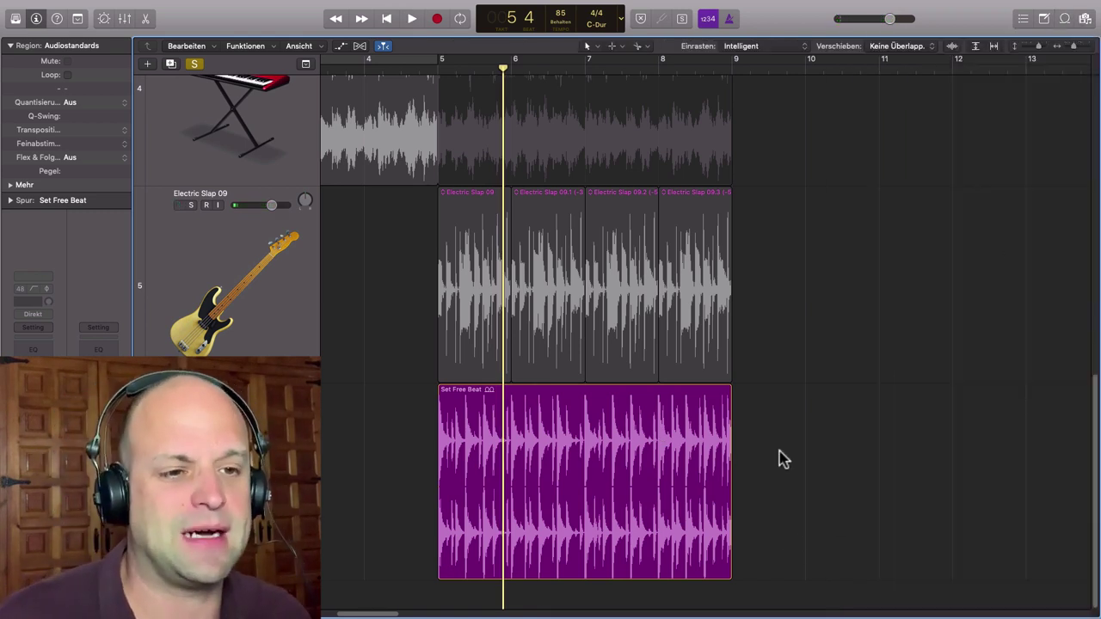
pyautogui.click(647, 408)
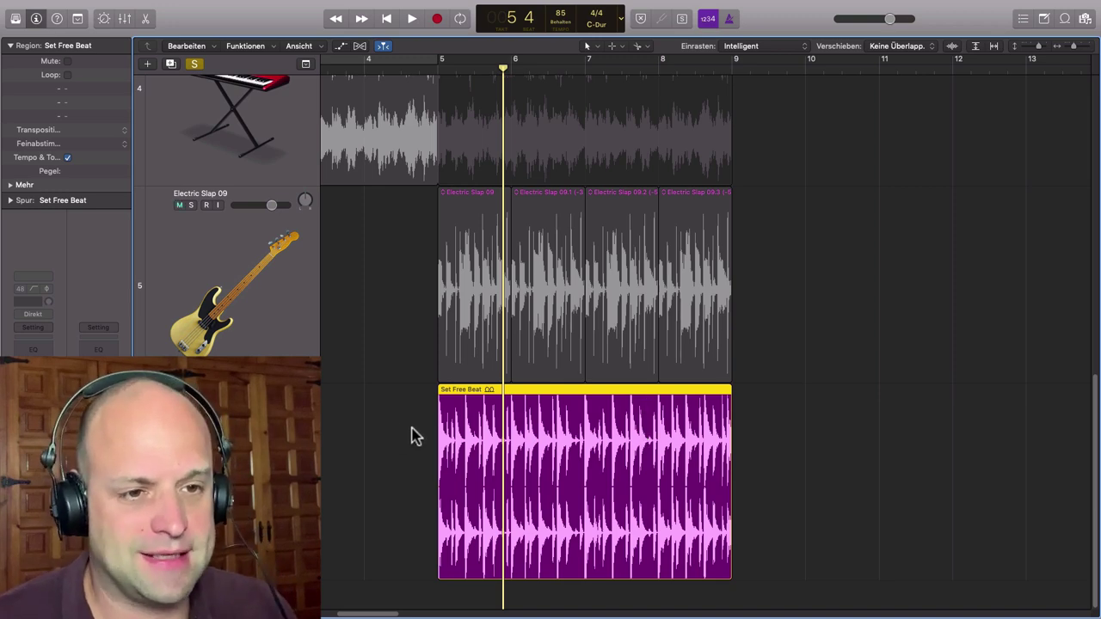
# - Shorten the Set Free Beat region so it spans only bar 5, and play back its beginning
pyautogui.hscroll(2, 415, 433)
pyautogui.hscroll(-5, 430, 441)
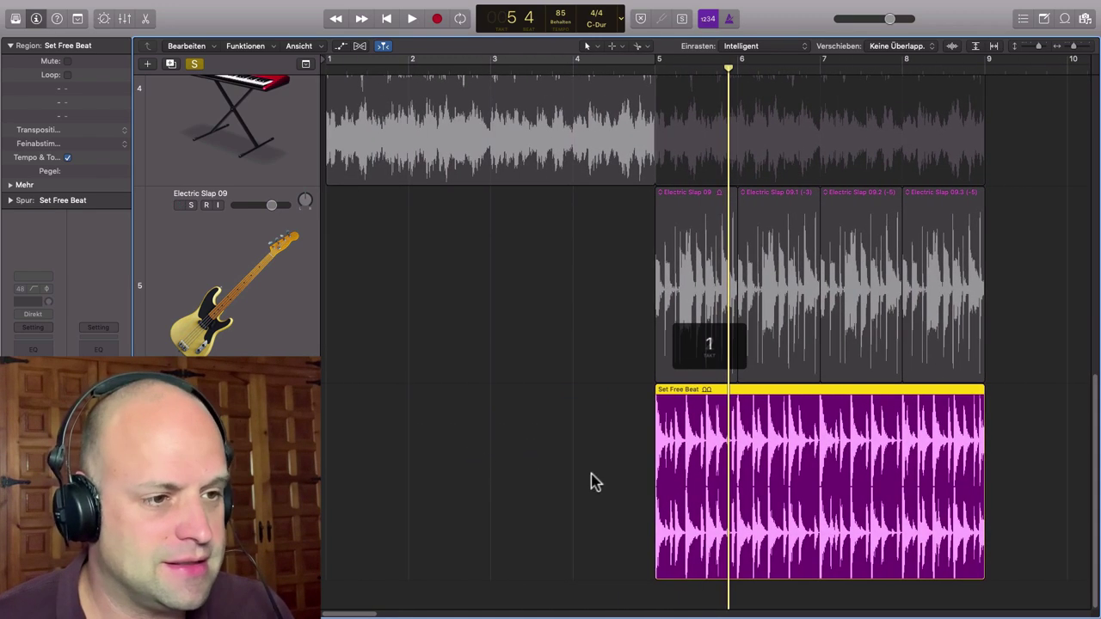
pyautogui.moveTo(981, 566); pyautogui.dragTo(734, 590)
pyautogui.hscroll(1, 663, 527)
pyautogui.press('space')
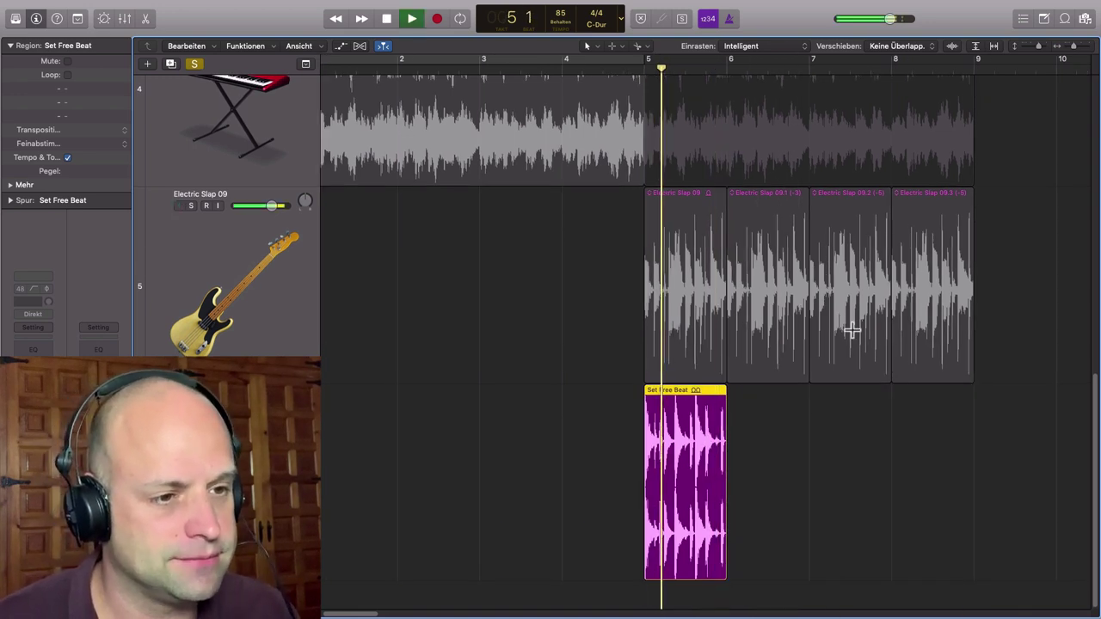
pyautogui.press('space')
# - Trim the end of the Set Free Beat region back to the playhead in beat 2 of bar 5
pyautogui.press('super+Right')
pyautogui.press('super+Right')
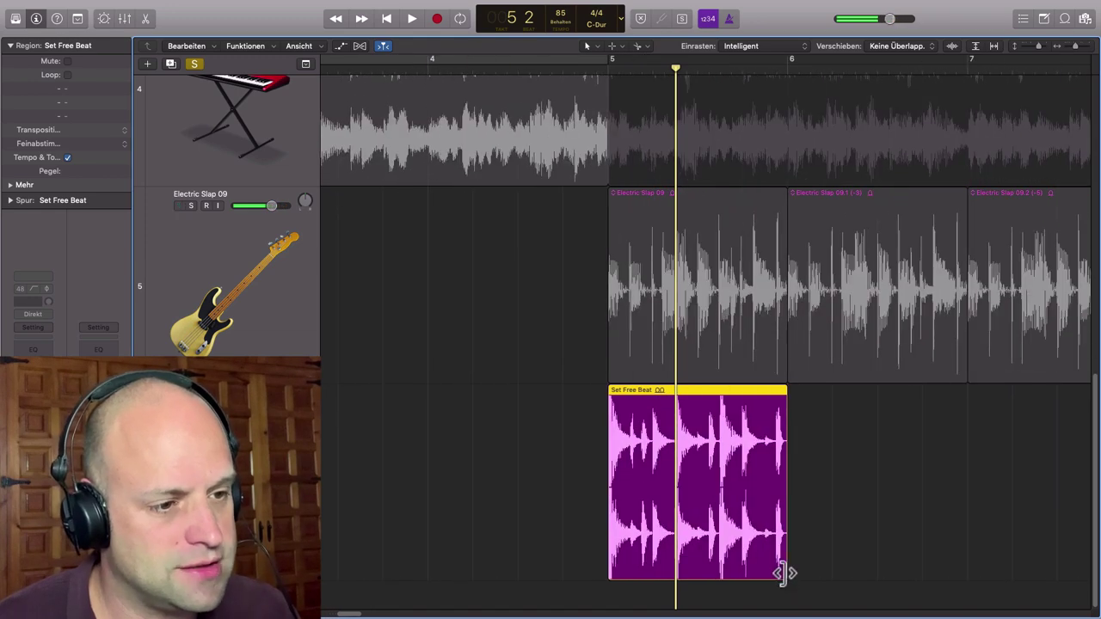
pyautogui.moveTo(782, 568); pyautogui.dragTo(676, 572)
# - Play back the trimmed Set Free Beat region from bar 5, stopping near its end
pyautogui.scroll(3, 809, 533)
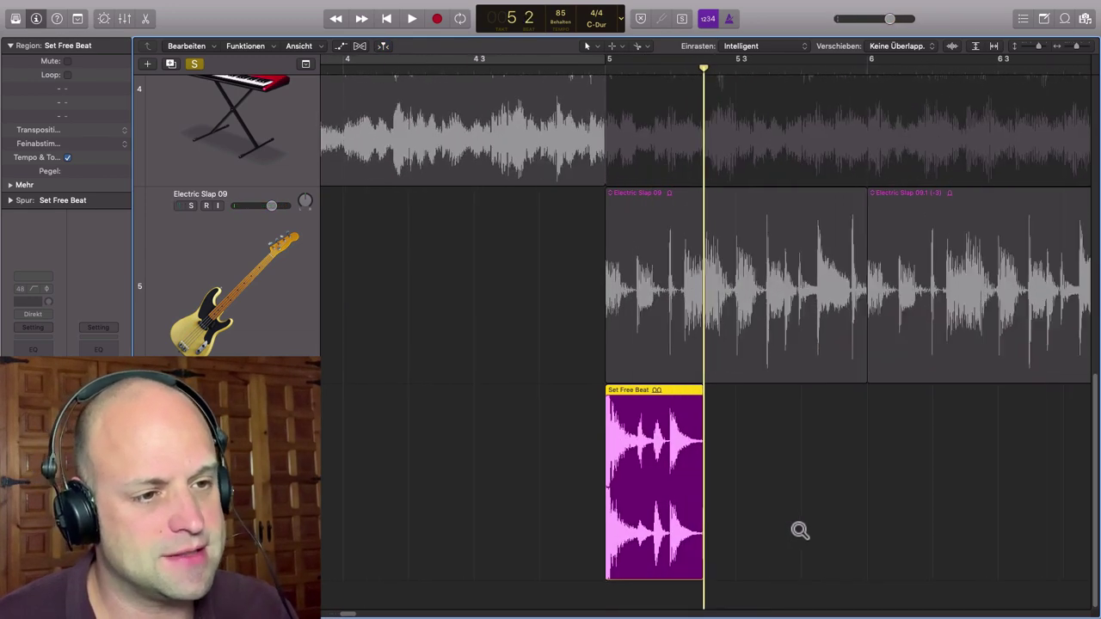
pyautogui.scroll(1, 800, 531)
pyautogui.hscroll(1, 854, 524)
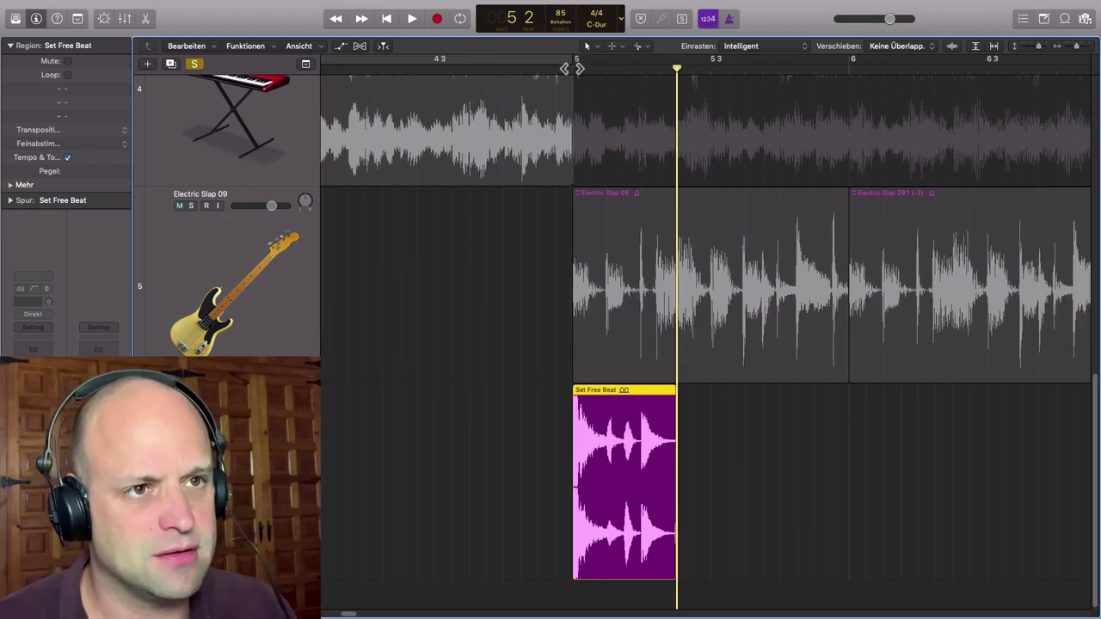
pyautogui.click(573, 68)
pyautogui.press('space')
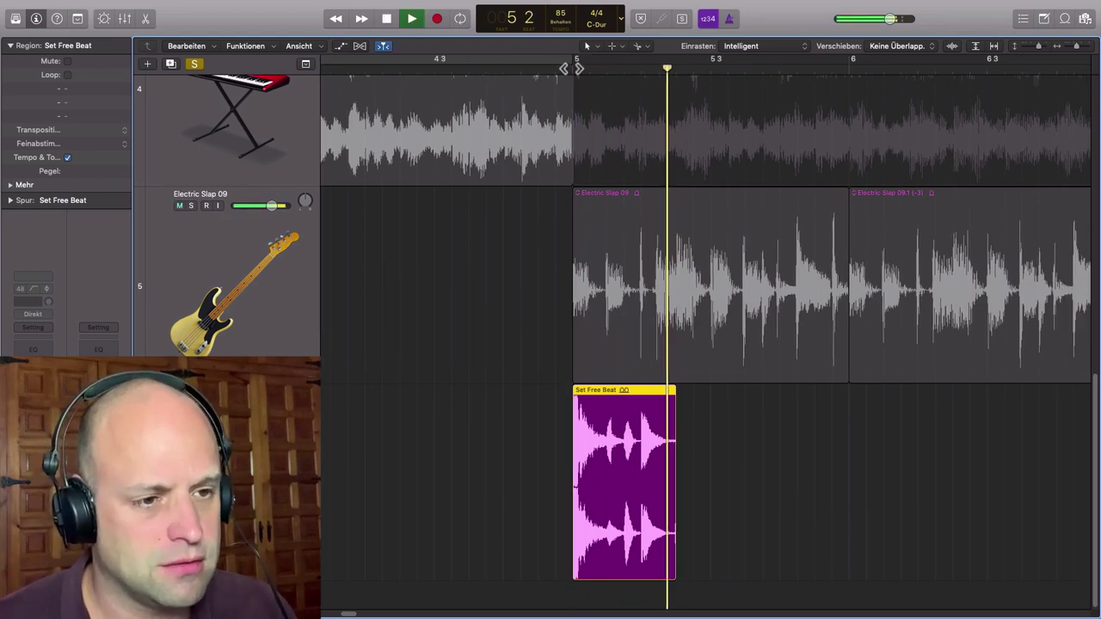
pyautogui.press('space')
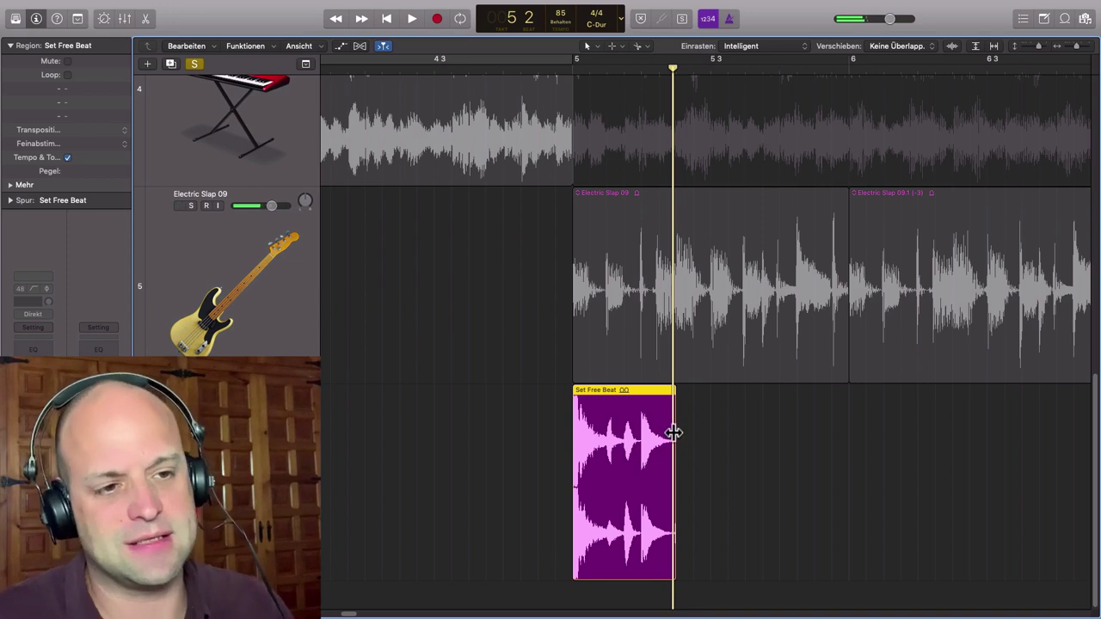
# - Turn on Flex view and split the Set Free Beat region at its transient markers
pyautogui.click(755, 415)
pyautogui.click(623, 397)
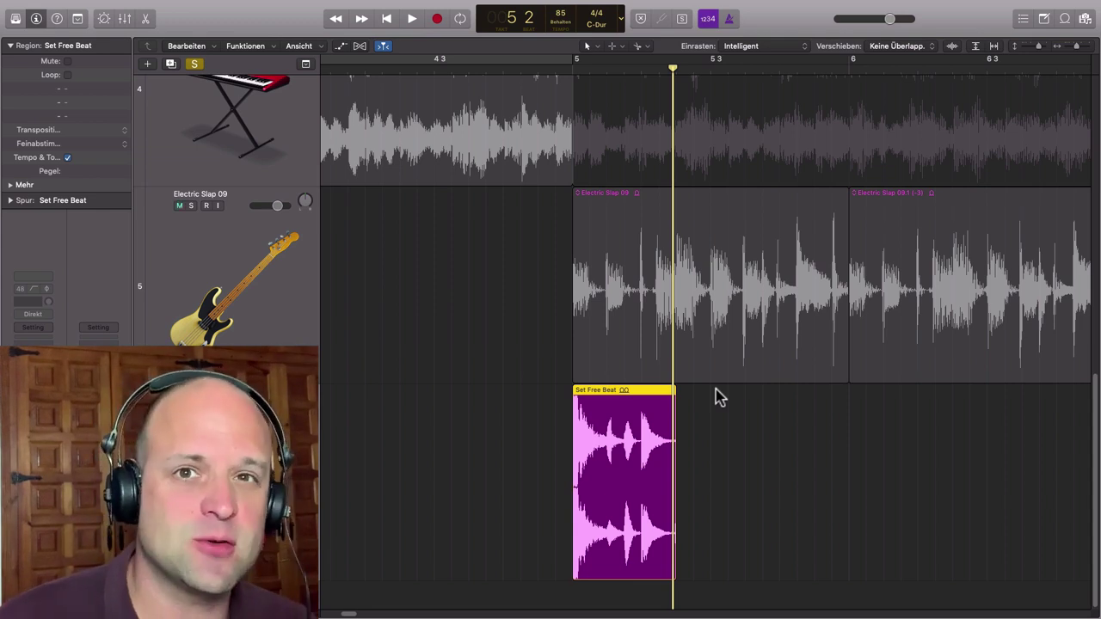
pyautogui.click(361, 48)
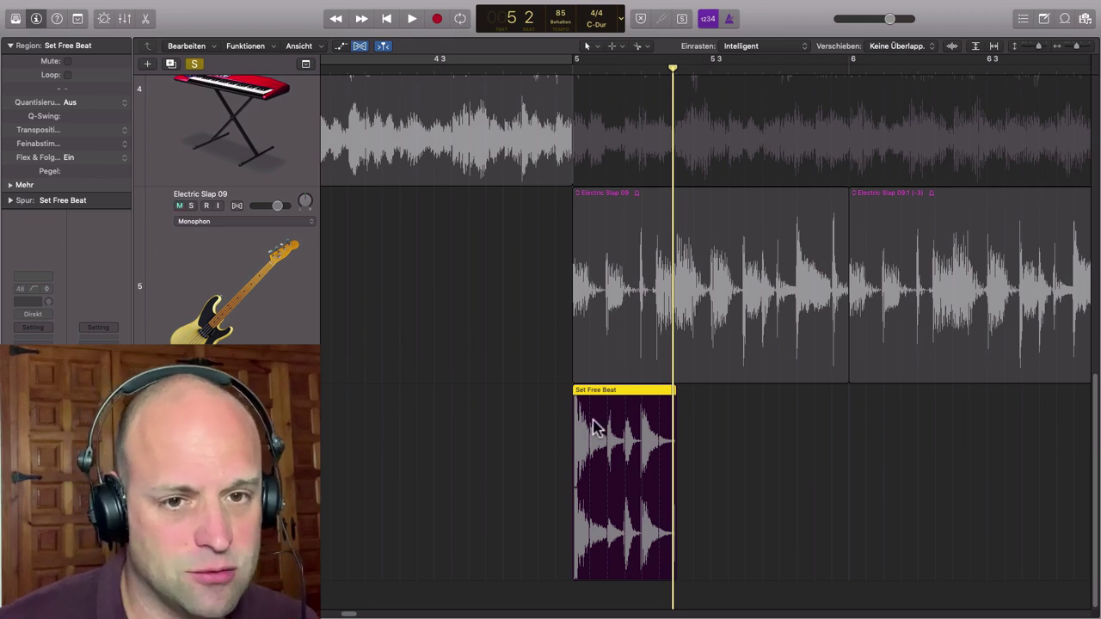
pyautogui.rightClick(608, 396)
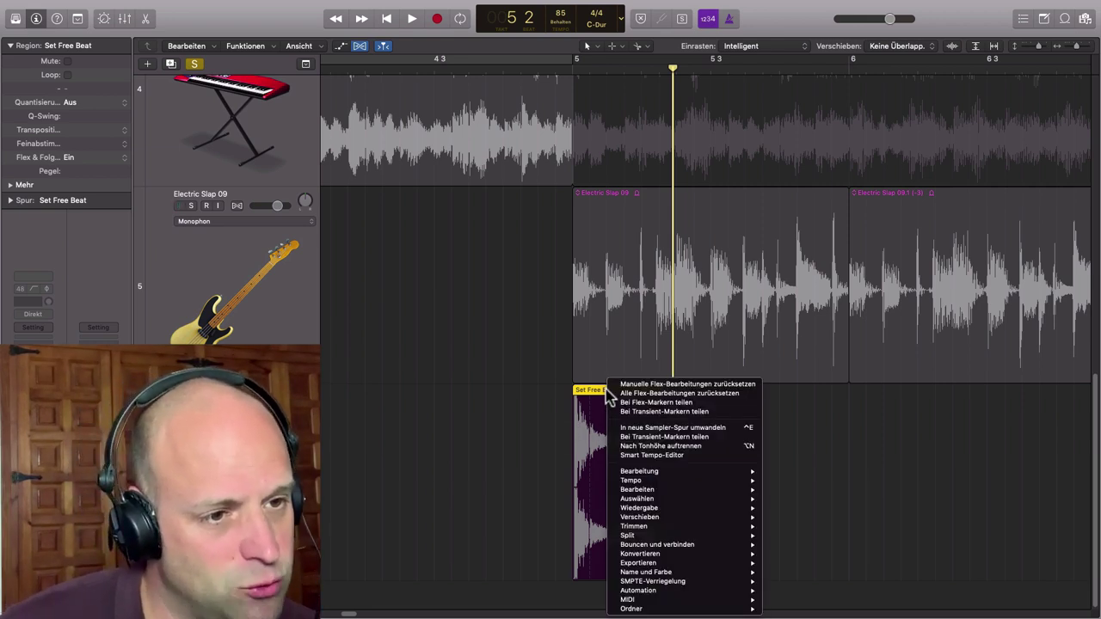
pyautogui.click(667, 414)
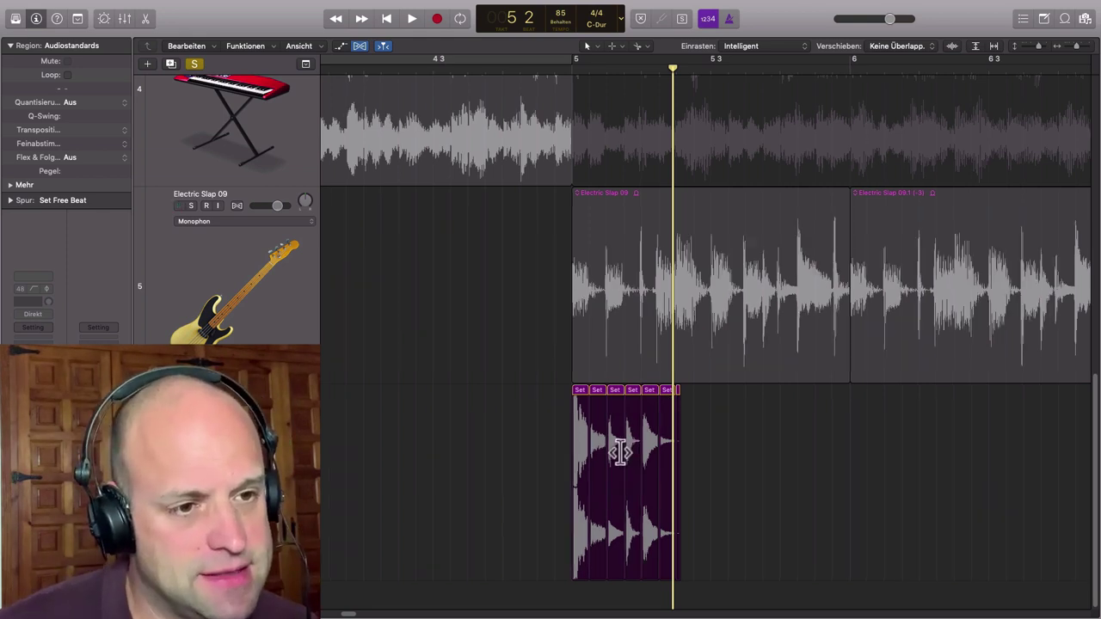
# - Join the first two Set Free Beat slices at bar 5 into one region
pyautogui.press('super+Right')
pyautogui.press('super+Right')
pyautogui.press('super+Right')
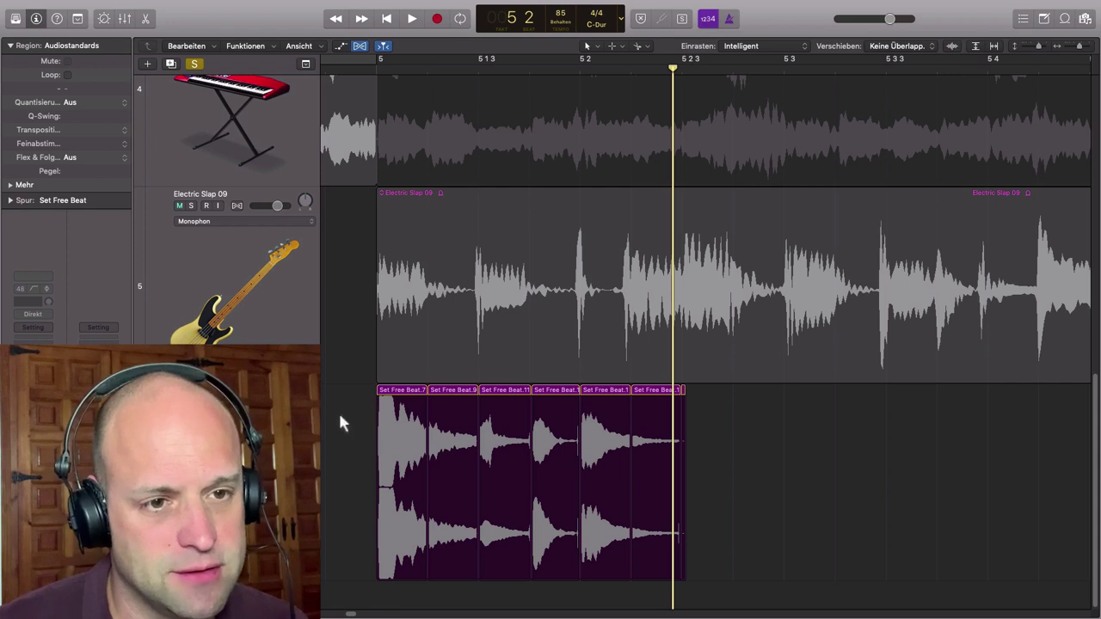
pyautogui.moveTo(340, 416); pyautogui.dragTo(441, 449)
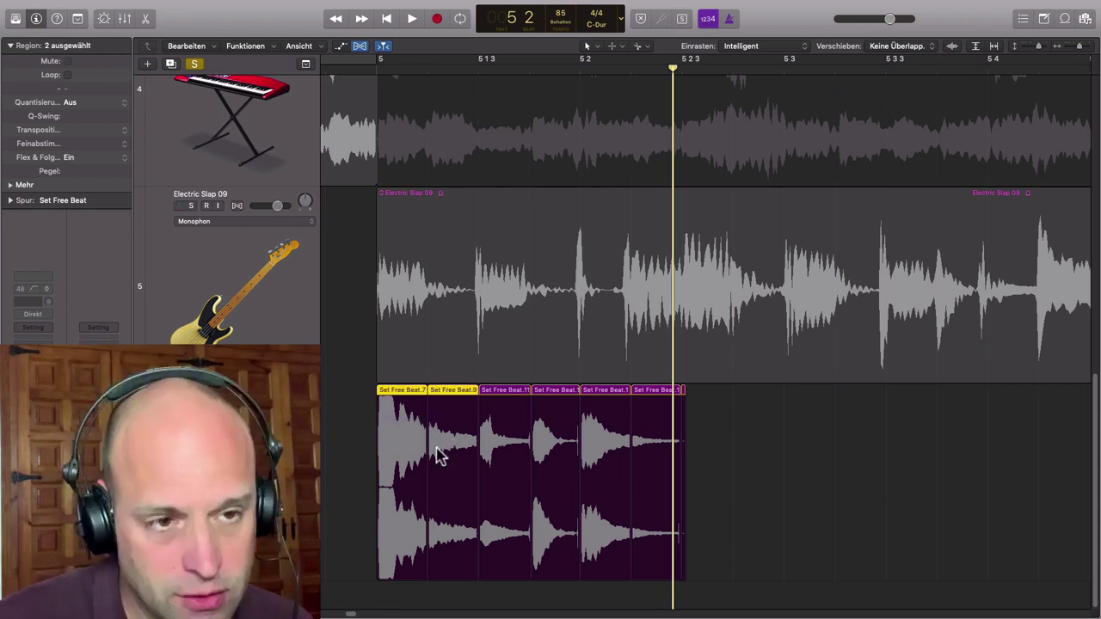
pyautogui.press('super+j')
pyautogui.click(646, 207)
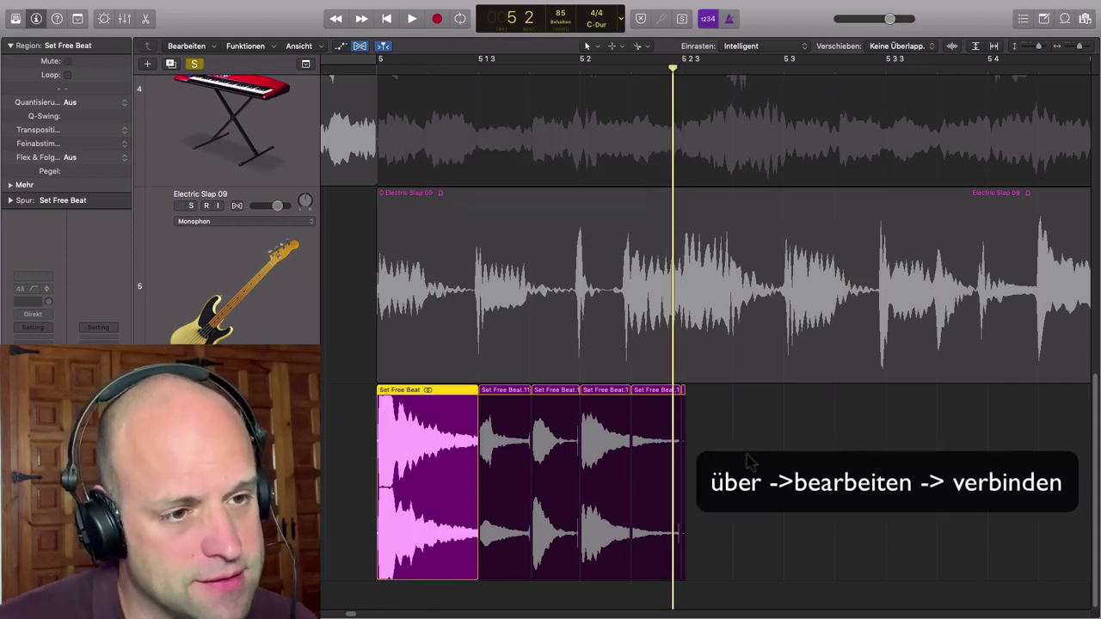
# - Join the last three Set Free Beat slices into one region by creating a new audio file
pyautogui.moveTo(747, 456); pyautogui.dragTo(628, 473)
pyautogui.press('super+j')
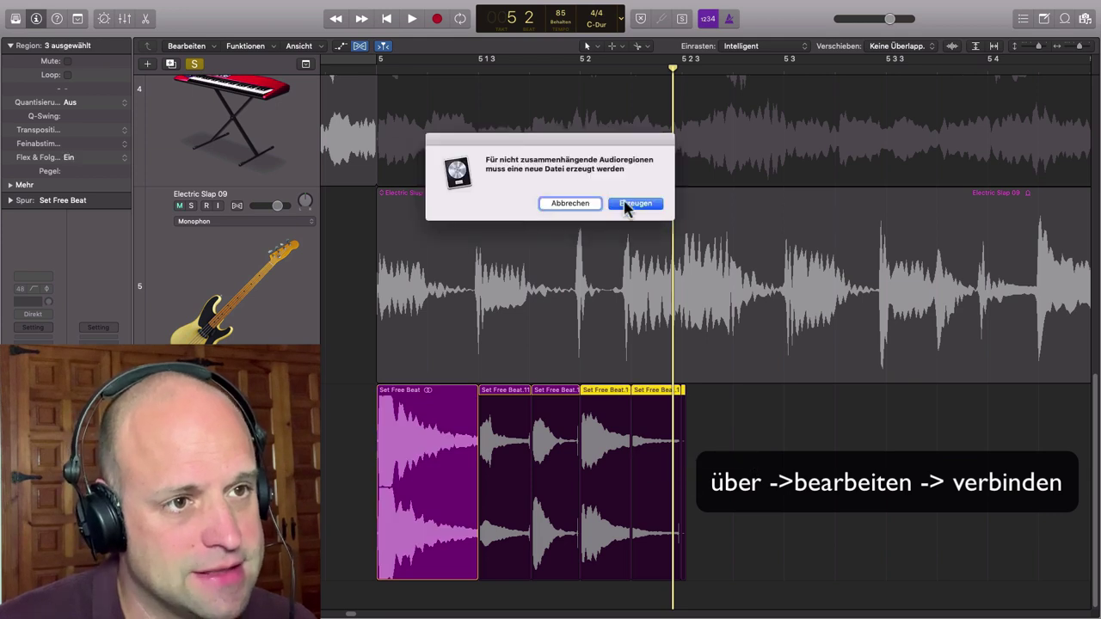
pyautogui.click(627, 207)
pyautogui.hscroll(-3, 482, 456)
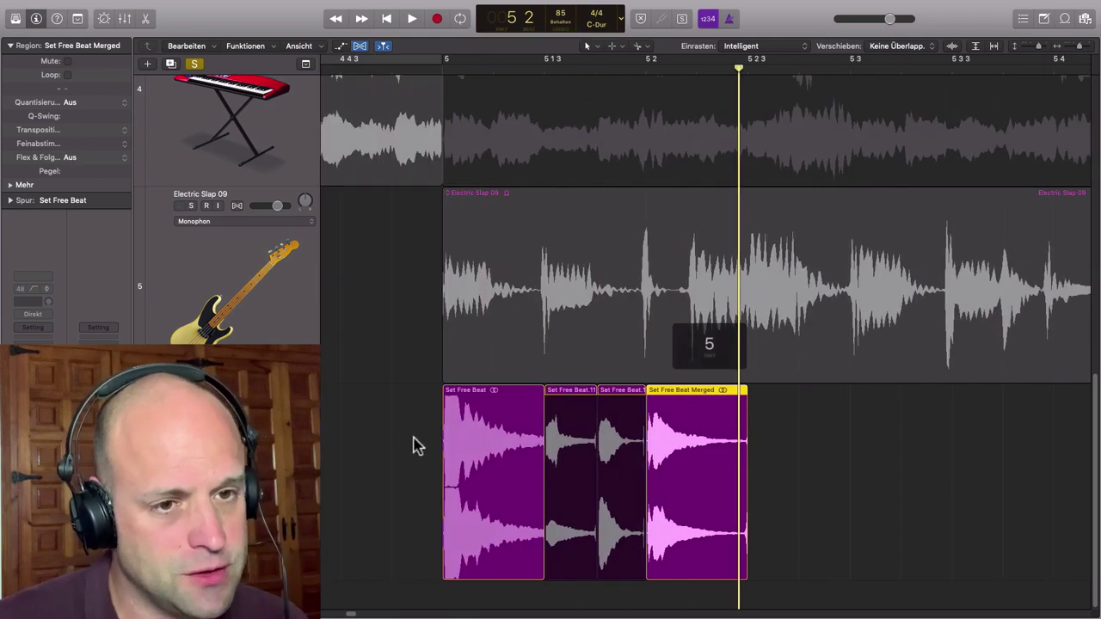
# - Convert all four Set Free Beat regions into a new sampler track with zones created from regions, and turn off the drum track's solo
pyautogui.click(402, 429)
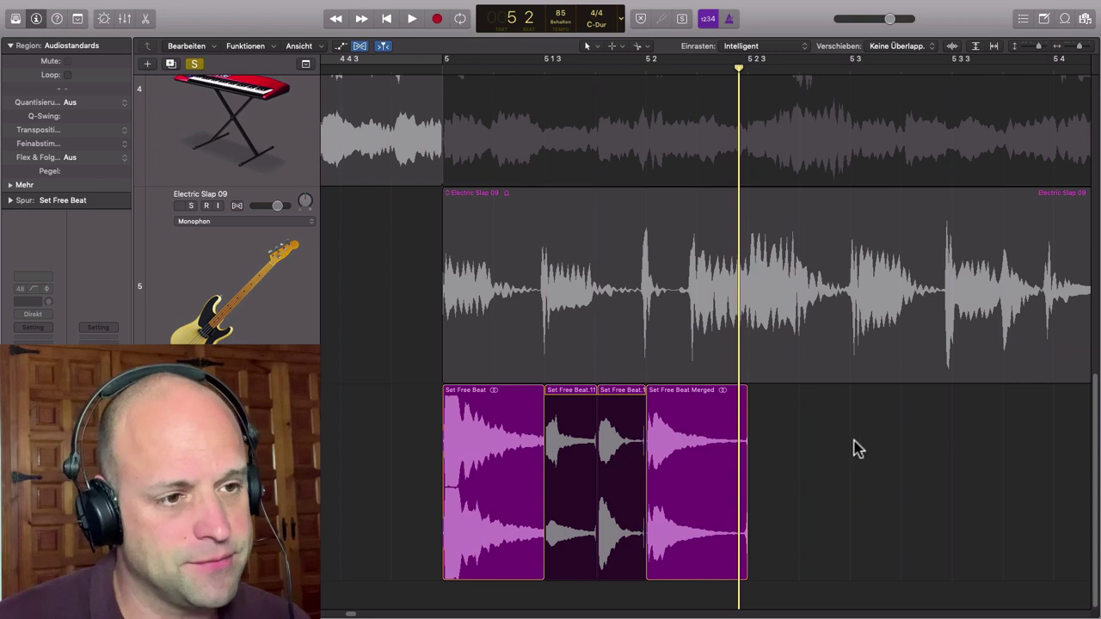
pyautogui.moveTo(862, 441); pyautogui.dragTo(490, 471)
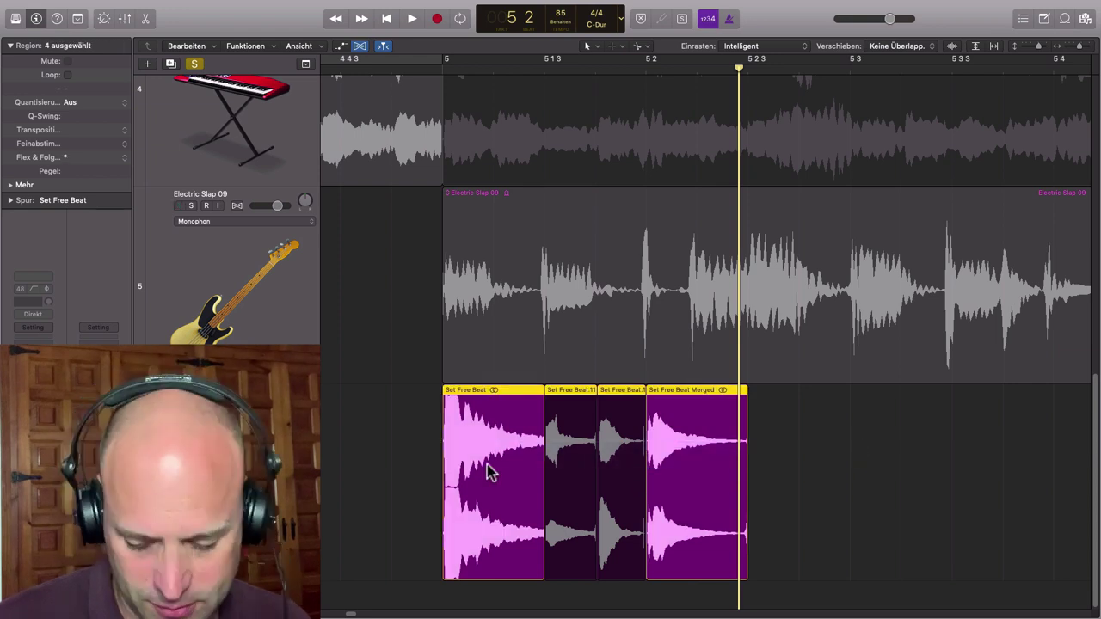
pyautogui.rightClick(507, 396)
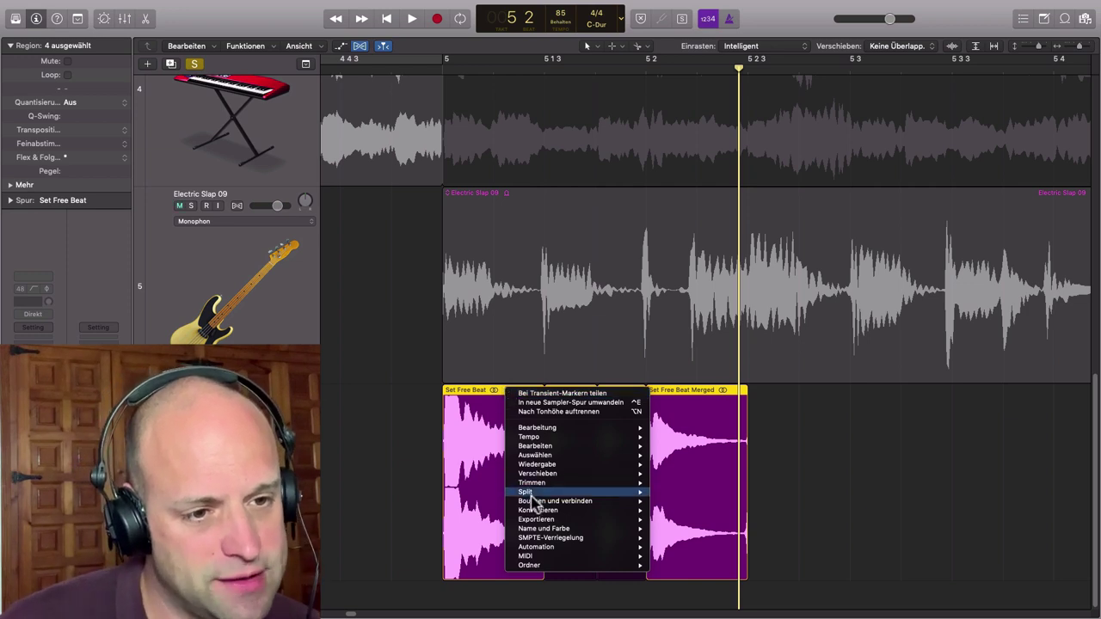
pyautogui.moveTo(542, 512)
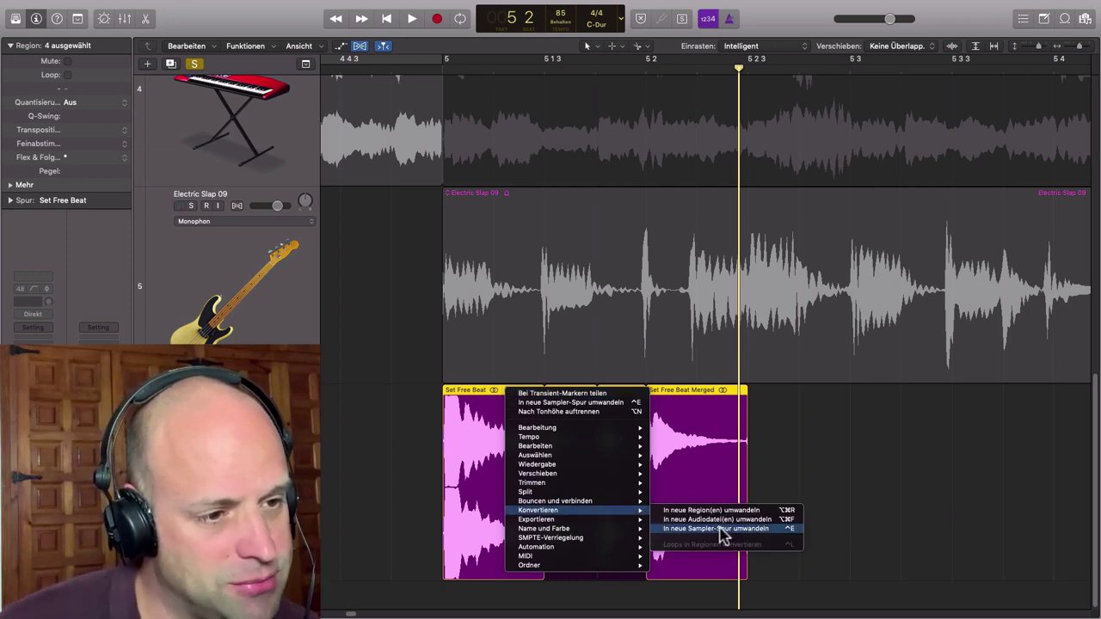
pyautogui.click(721, 529)
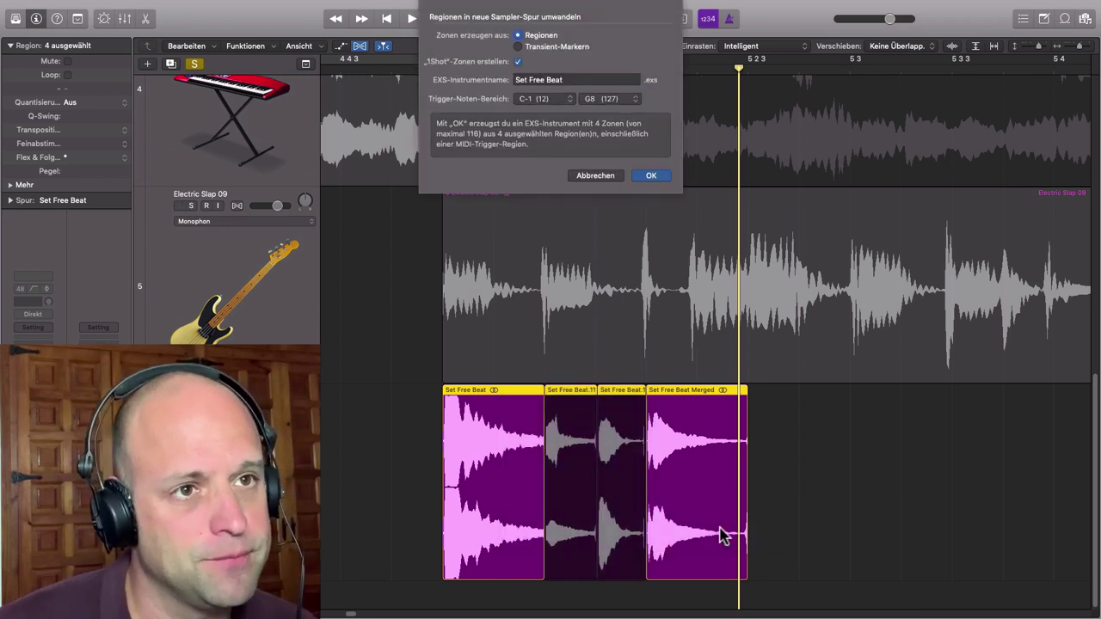
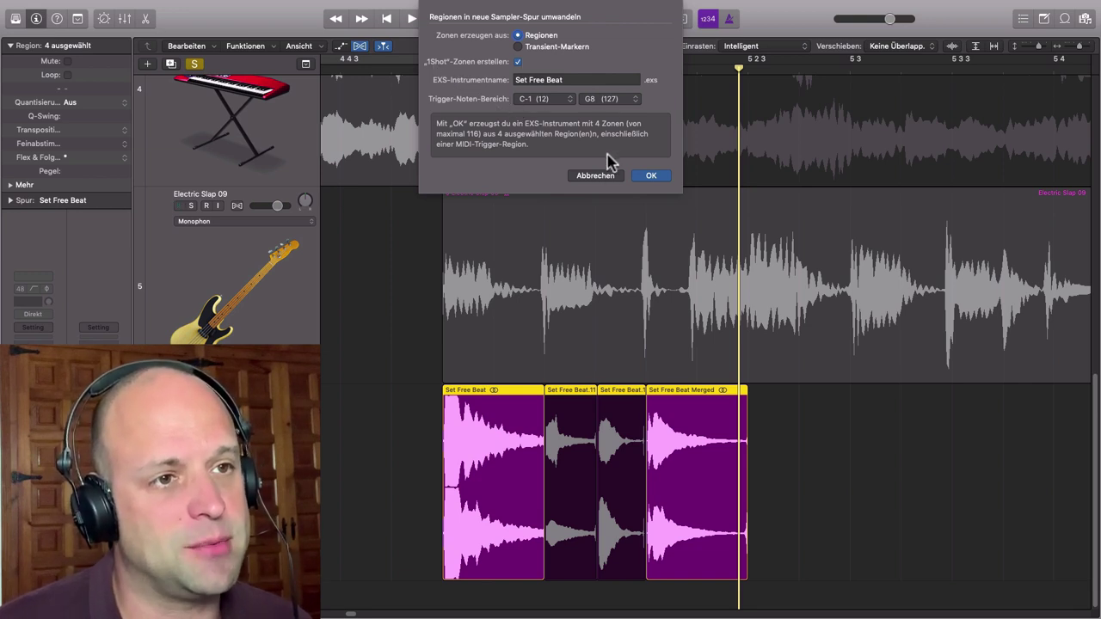
pyautogui.click(654, 176)
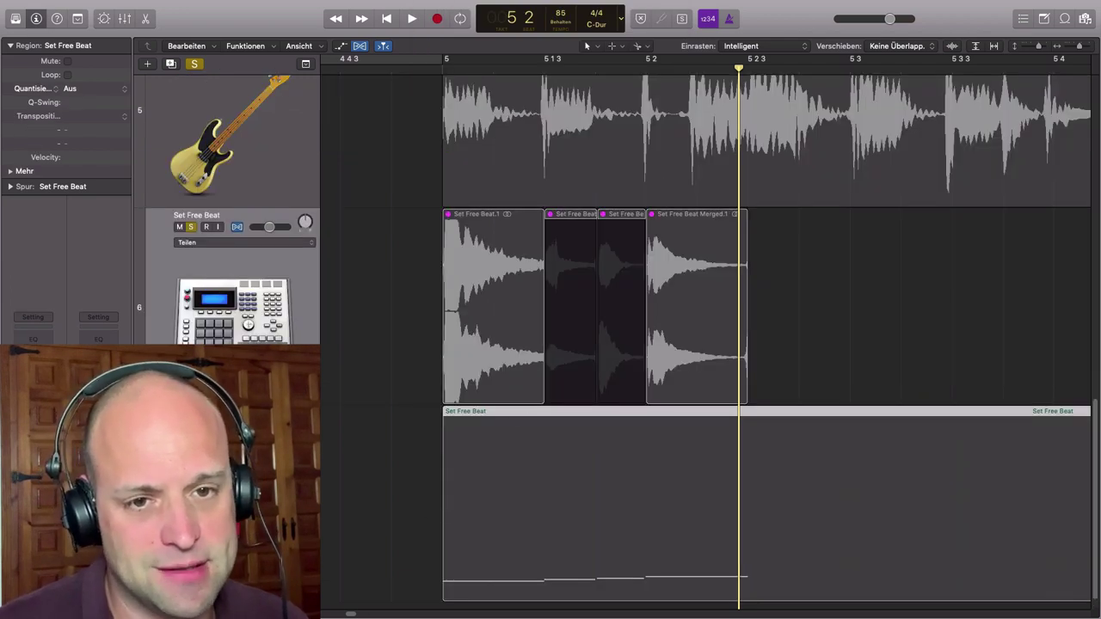
pyautogui.click(191, 227)
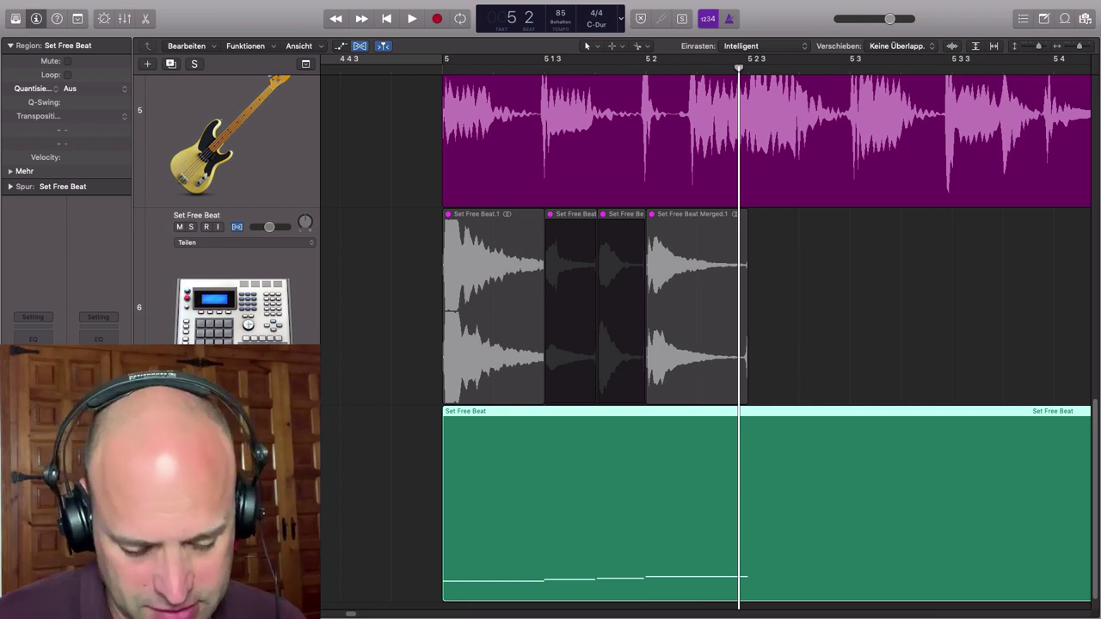
# - Open the new Set Free Beat MIDI region in the piano roll and audition the four slices on keys C-1 to D#-1
pyautogui.press('e')
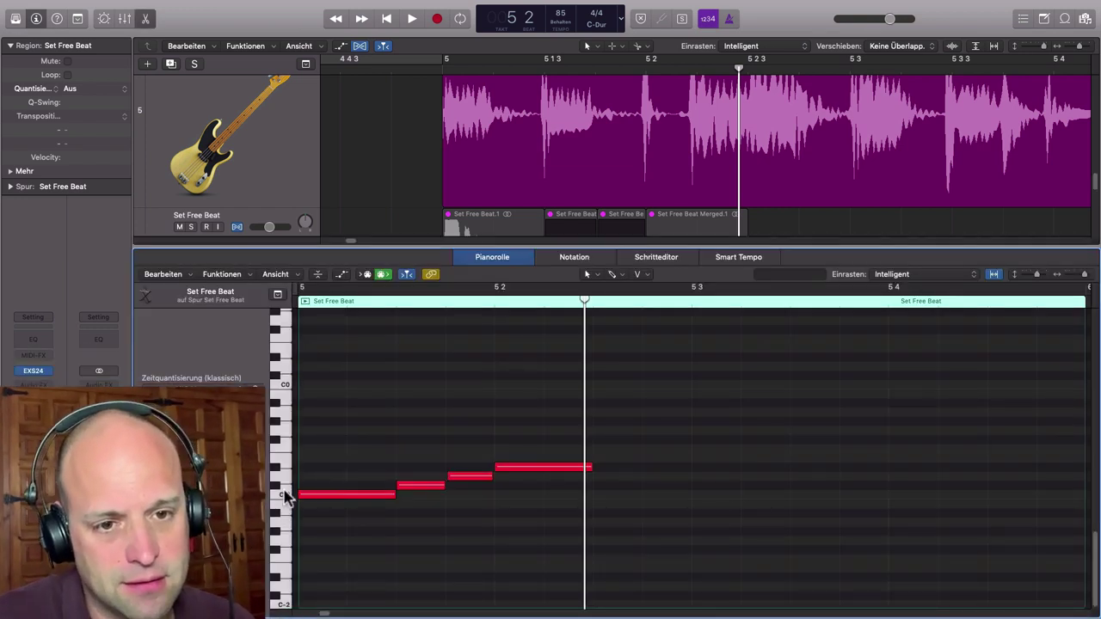
pyautogui.click(286, 496)
pyautogui.click(284, 476)
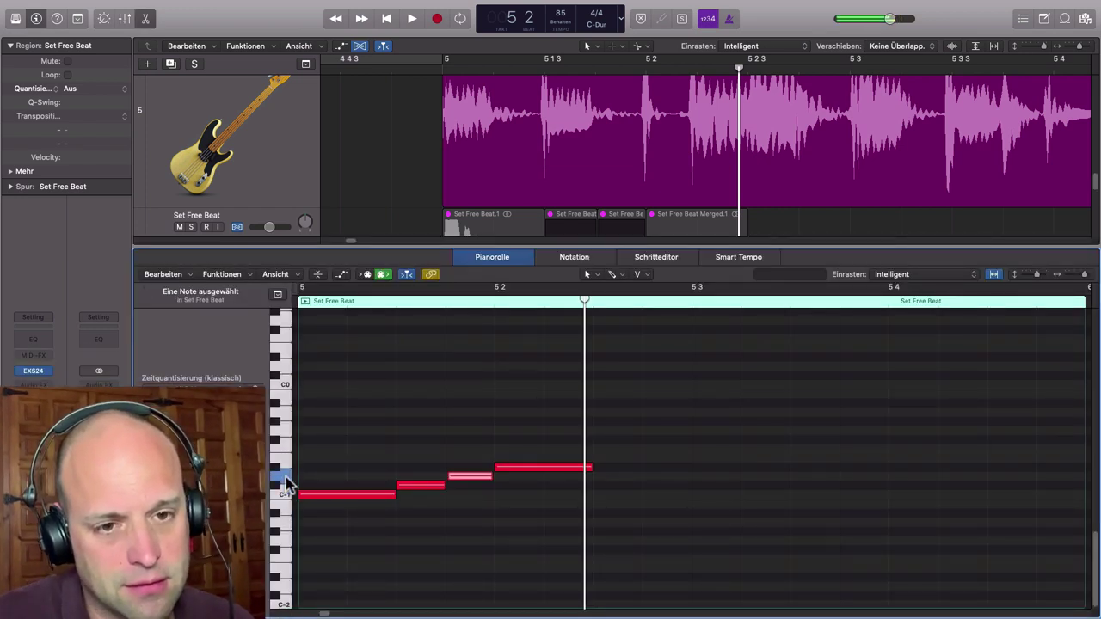
pyautogui.click(280, 467)
pyautogui.click(278, 485)
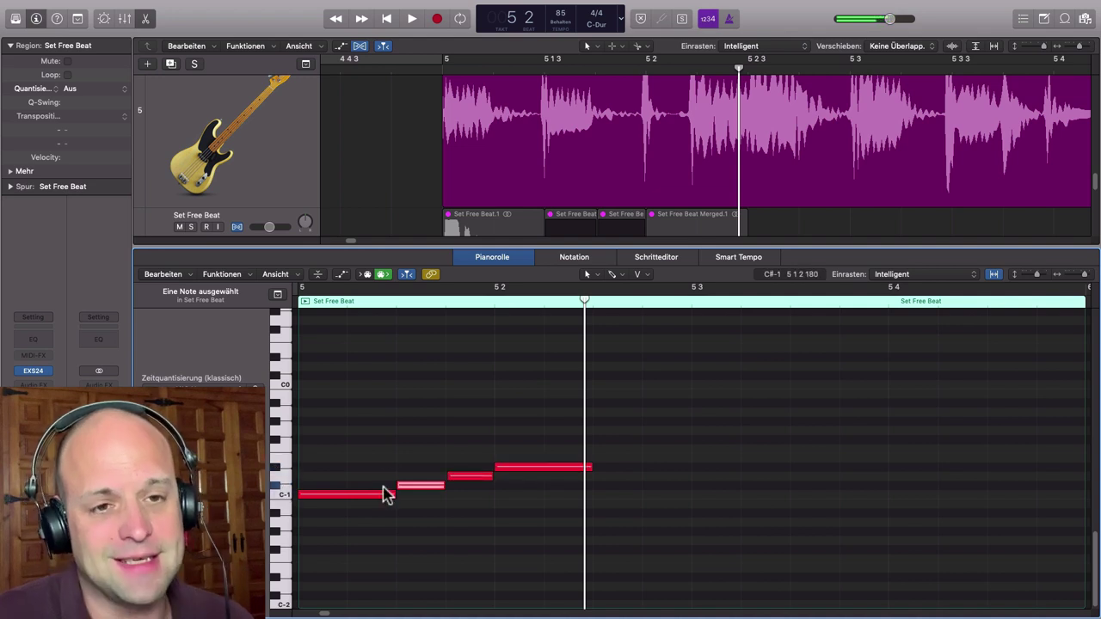
pyautogui.hscroll(-5, 344, 336)
pyautogui.click(602, 301)
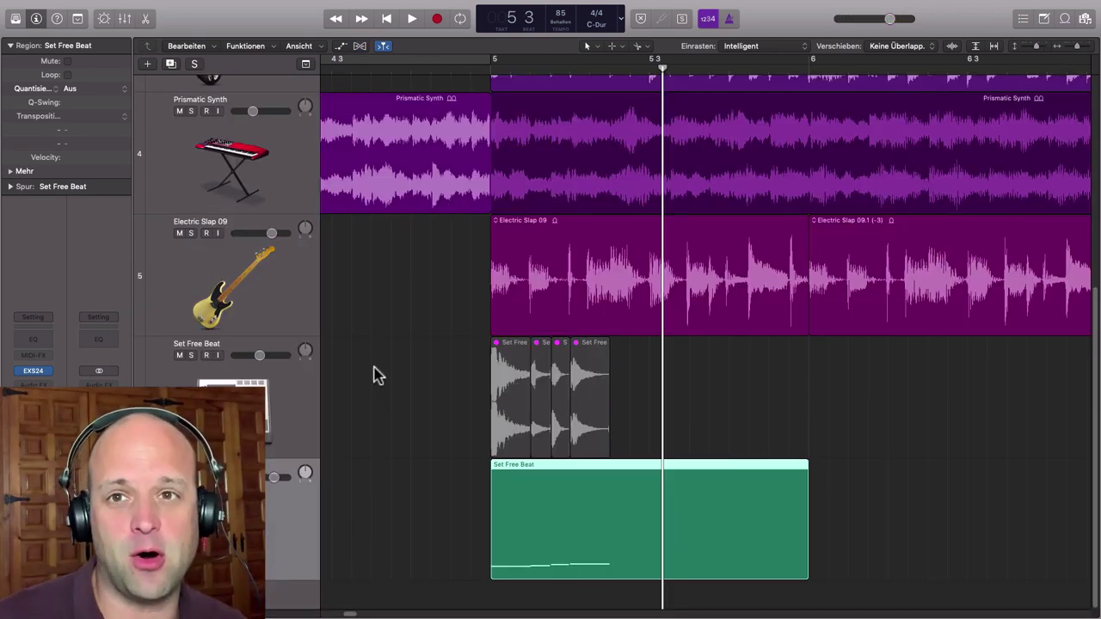
# - Delete the generated Set Free Beat MIDI region from the sampler track
pyautogui.click(833, 496)
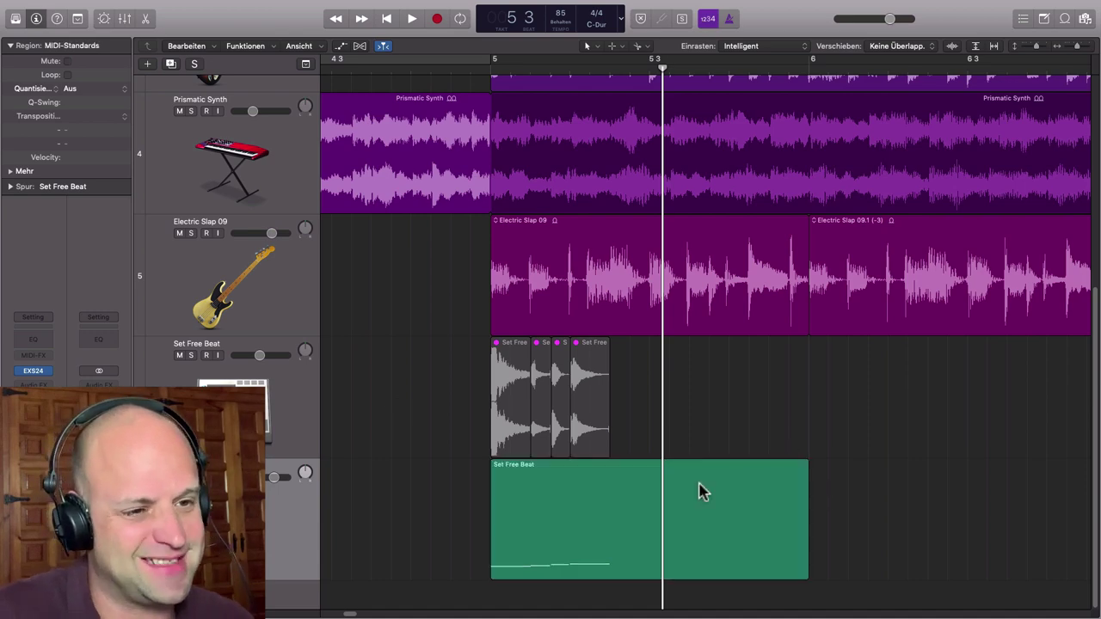
pyautogui.click(560, 482)
pyautogui.press('Delete')
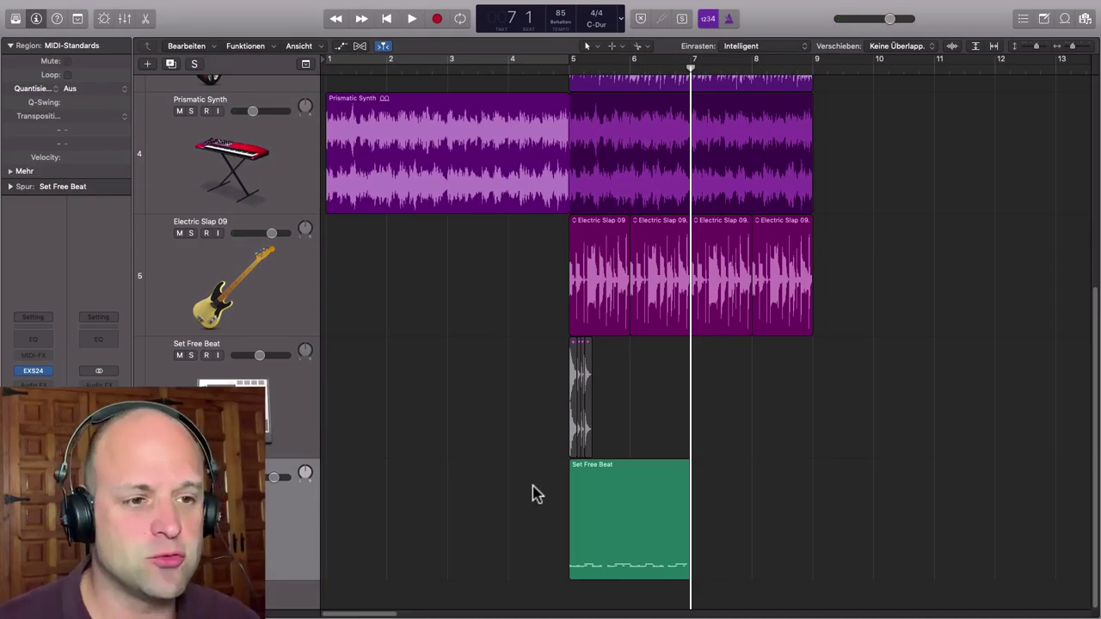
# - Play back the arrangement with the two-bar sampler drum pattern from bar 5, stopping just after bar 7
pyautogui.click(573, 68)
pyautogui.press('space')
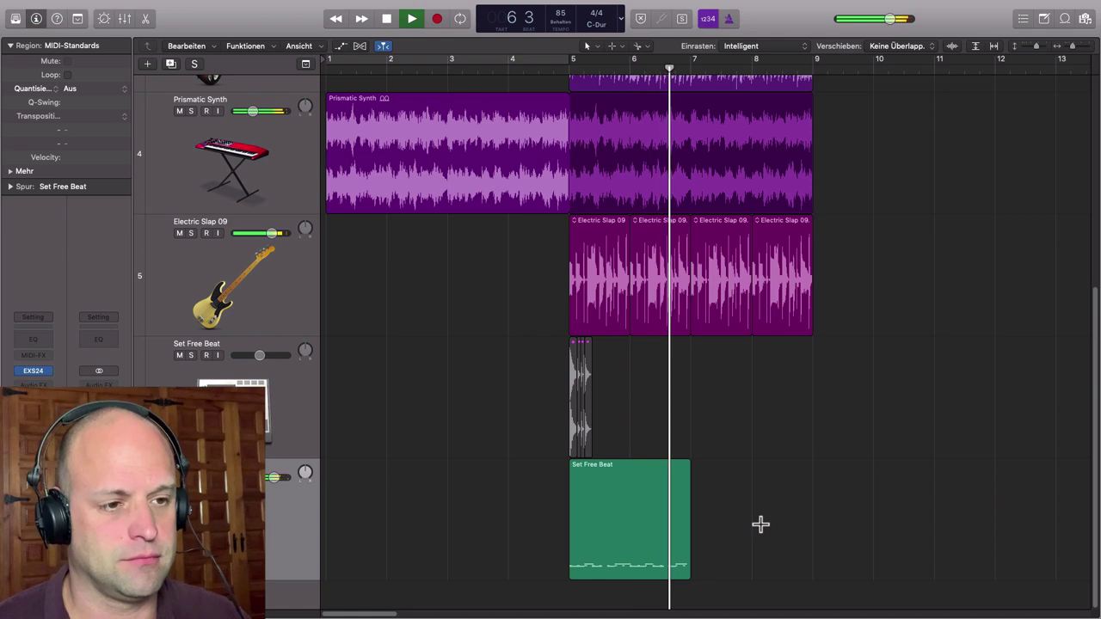
pyautogui.press('space')
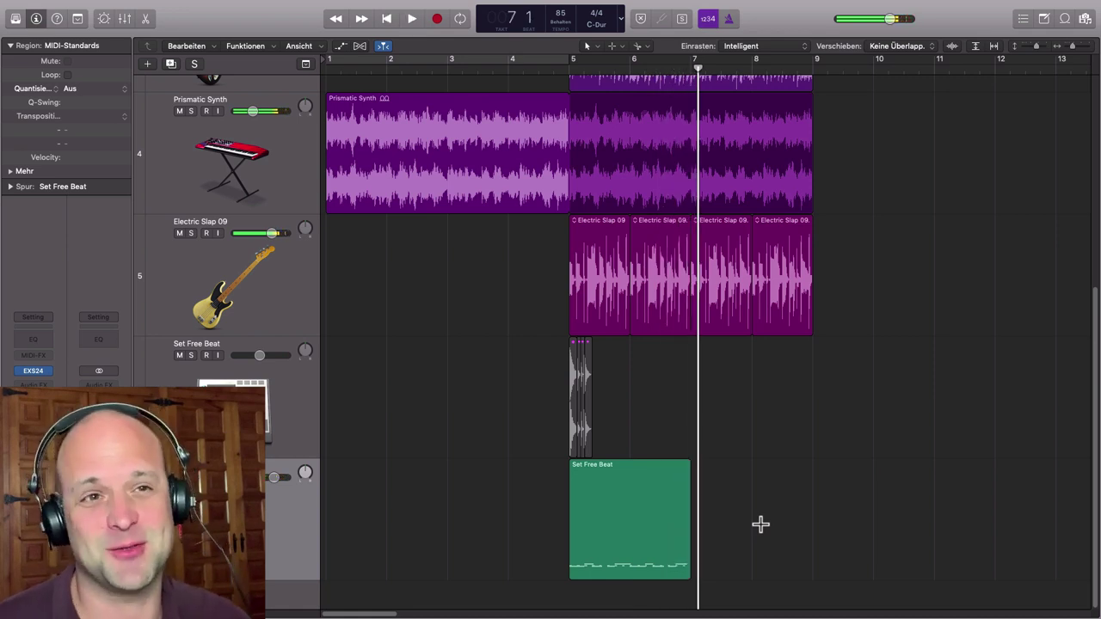
pyautogui.scroll(-2, 737, 519)
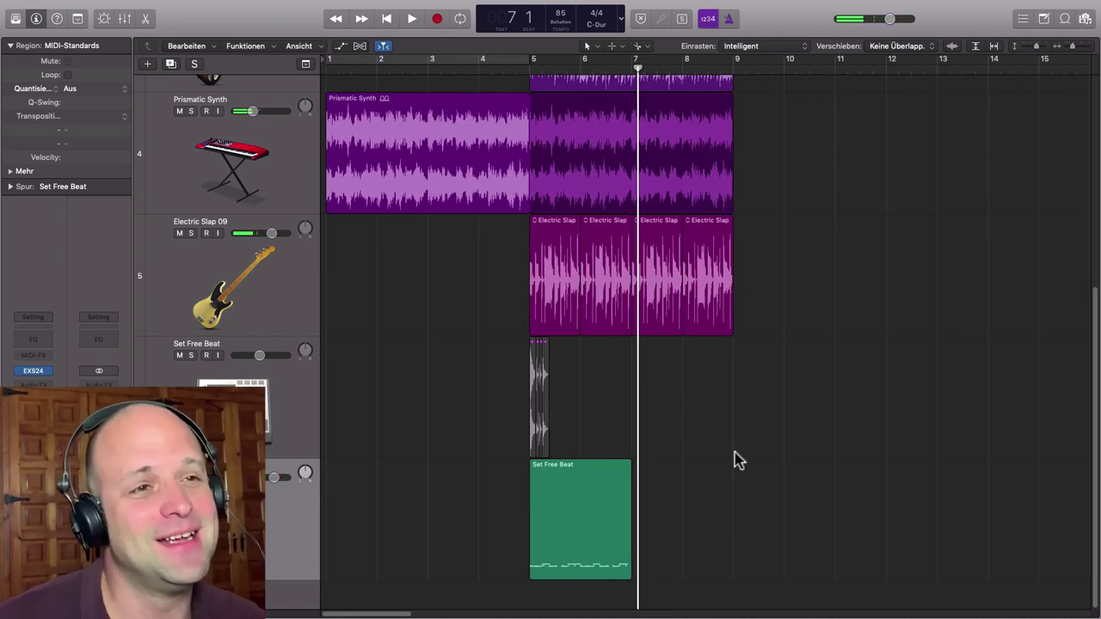
# - Return the playhead to bar 5 and select the two-bar Set Free Beat MIDI region
pyautogui.click(527, 65)
pyautogui.click(542, 529)
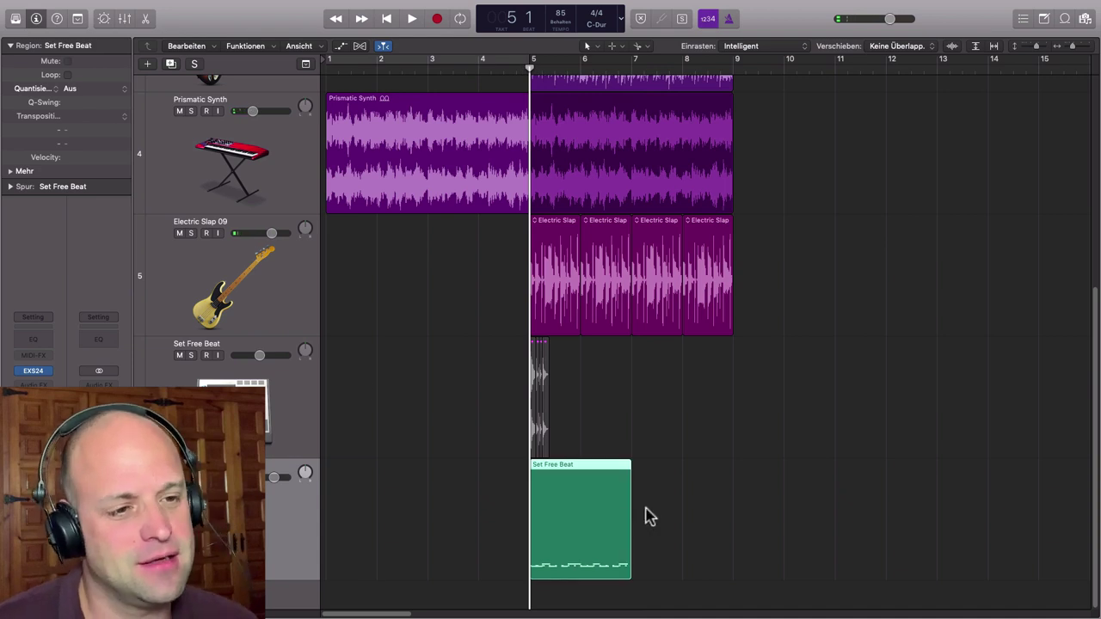
pyautogui.scroll(-2, 691, 491)
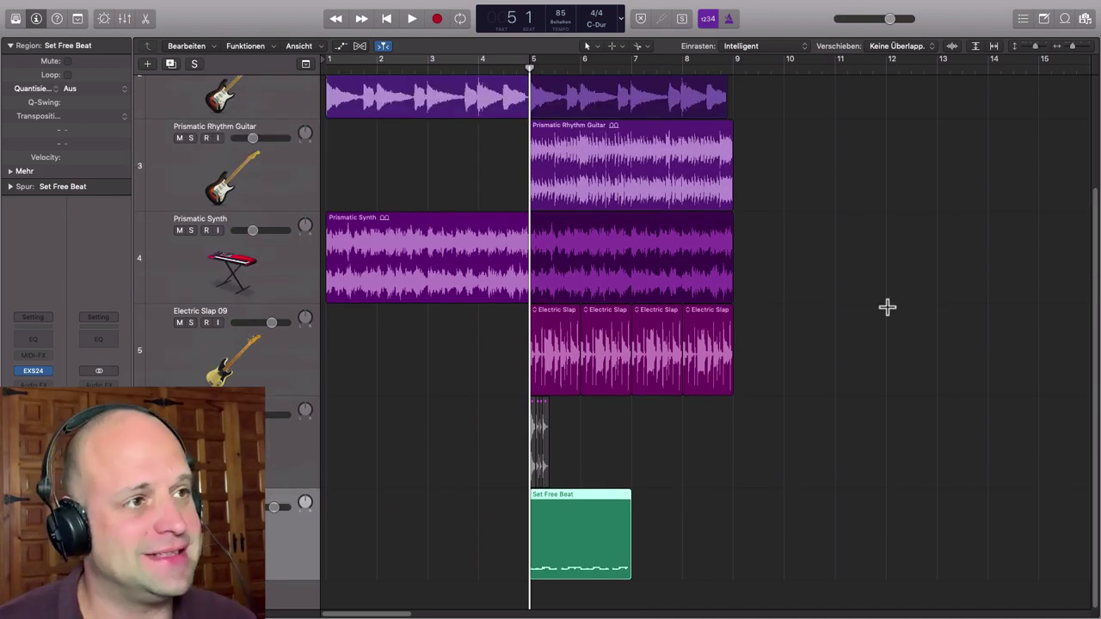
# - Show the loop browser and bounce the two-bar Set Free Beat MIDI region in place onto a new audio track
pyautogui.click(1065, 19)
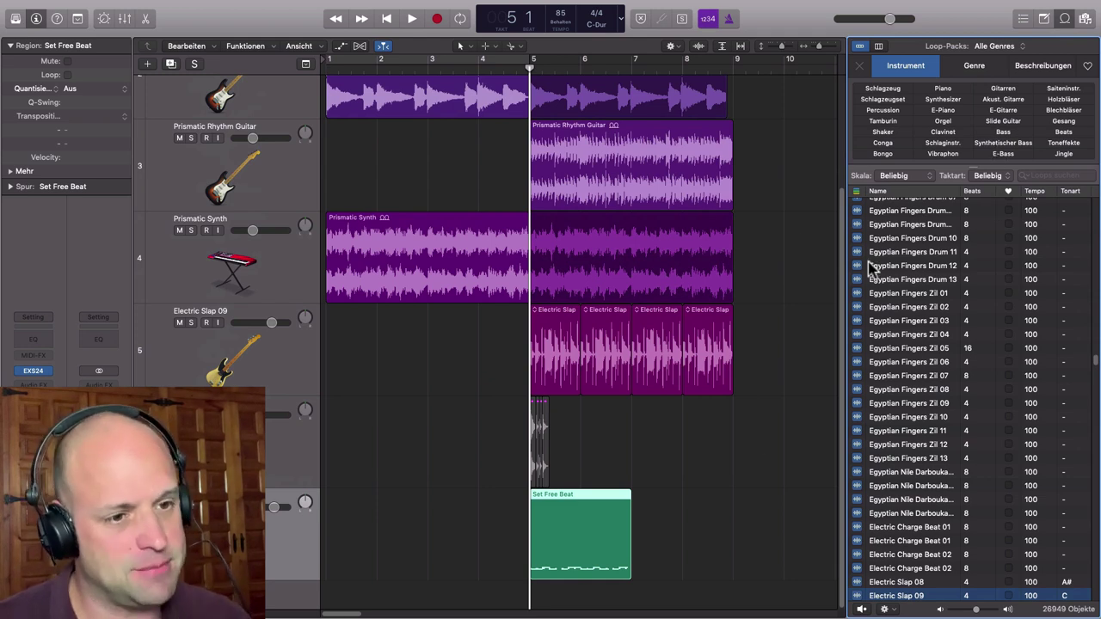
pyautogui.click(686, 524)
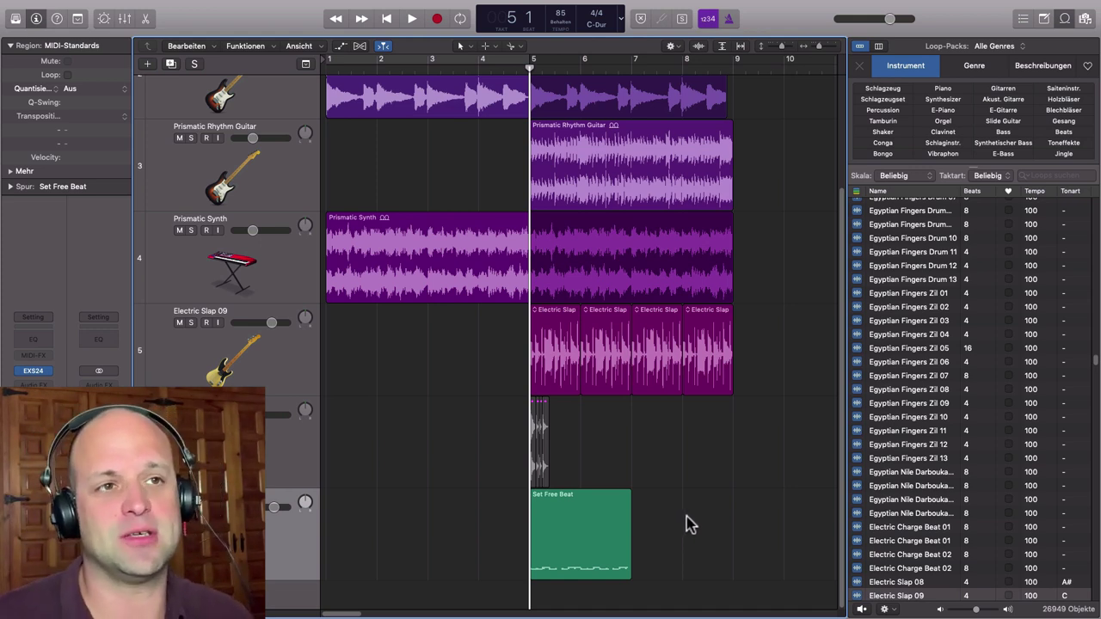
pyautogui.click(609, 508)
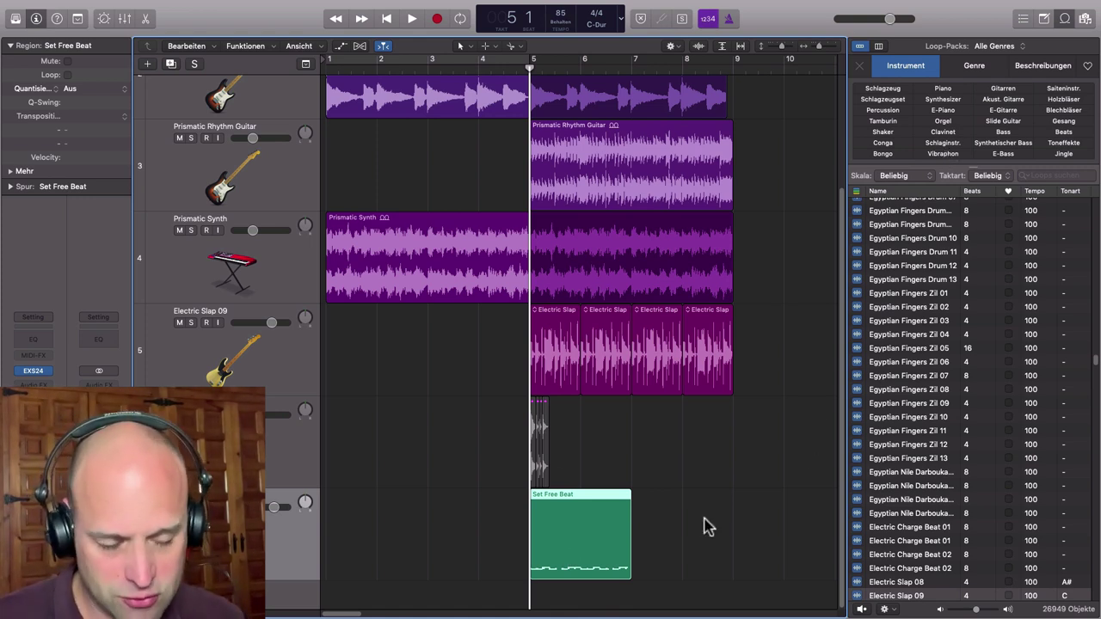
pyautogui.hotkey('ctrl', 'shift', 'o')
pyautogui.click(658, 210)
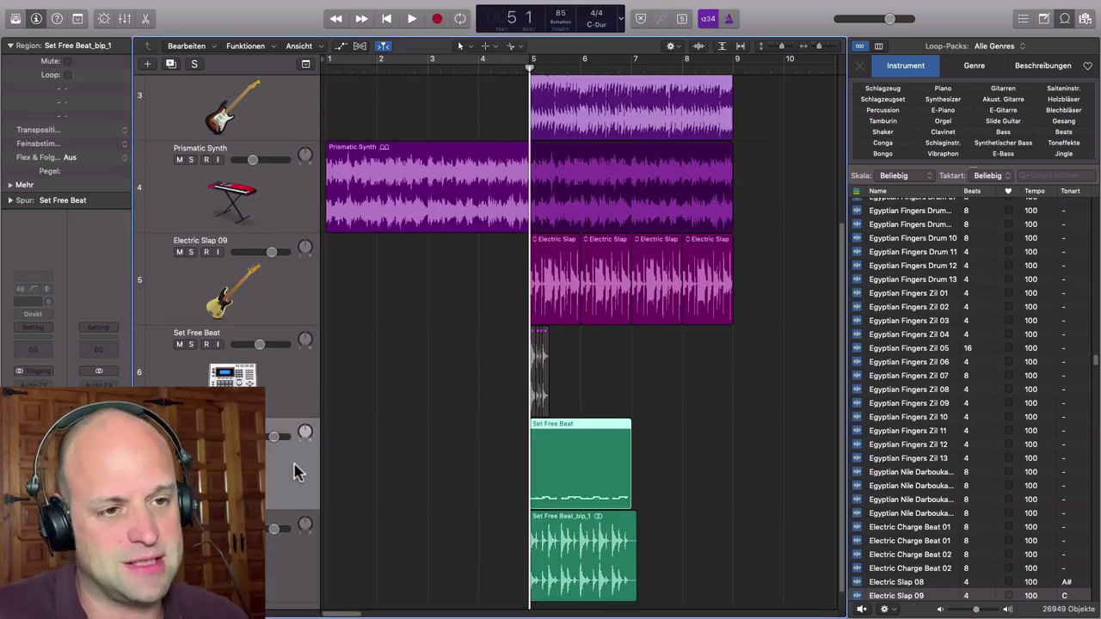
# - Delete the original Set Free Beat MIDI region together with its sampler track
pyautogui.click(580, 423)
pyautogui.press('Delete')
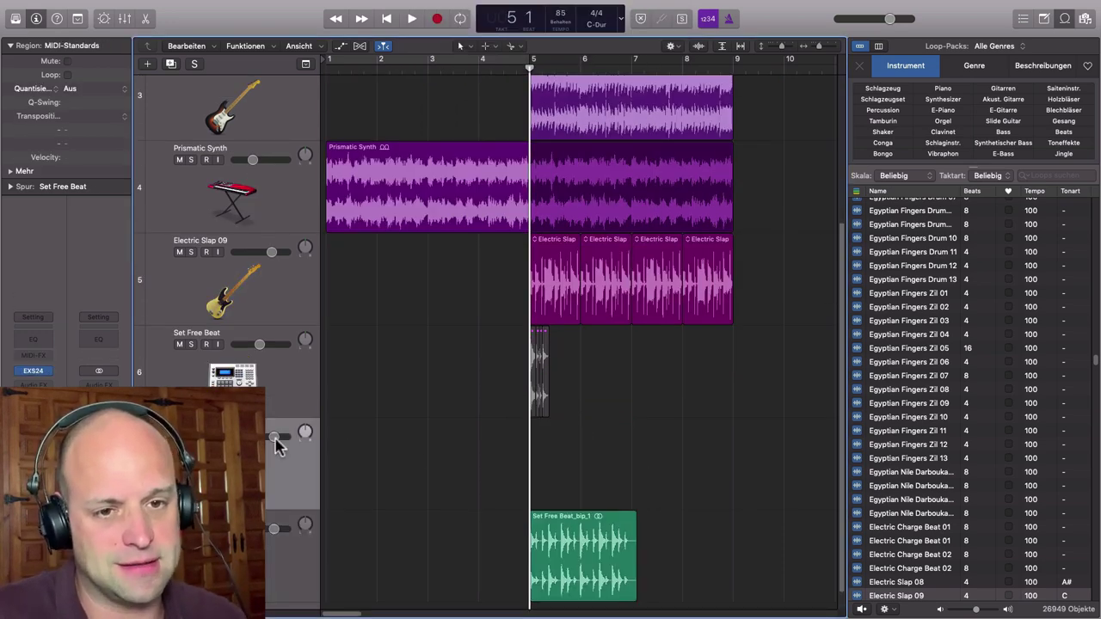
pyautogui.press('super+BackSpace')
# - Trim the end of the bounced Set Free Beat audio region to exactly bar 7
pyautogui.scroll(-1, 432, 474)
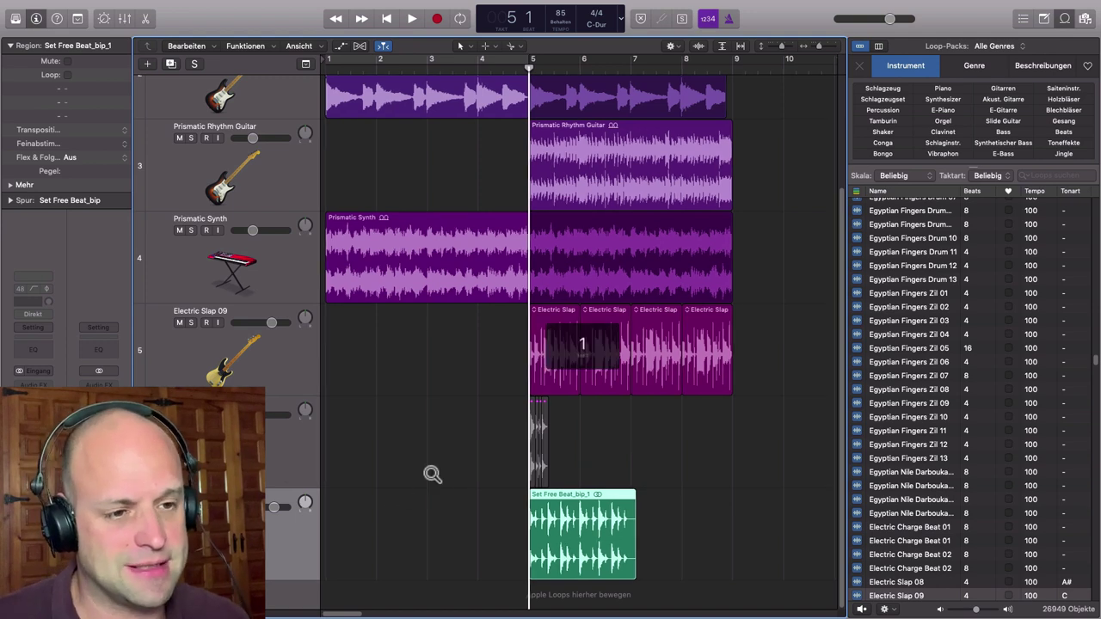
pyautogui.scroll(-2, 432, 475)
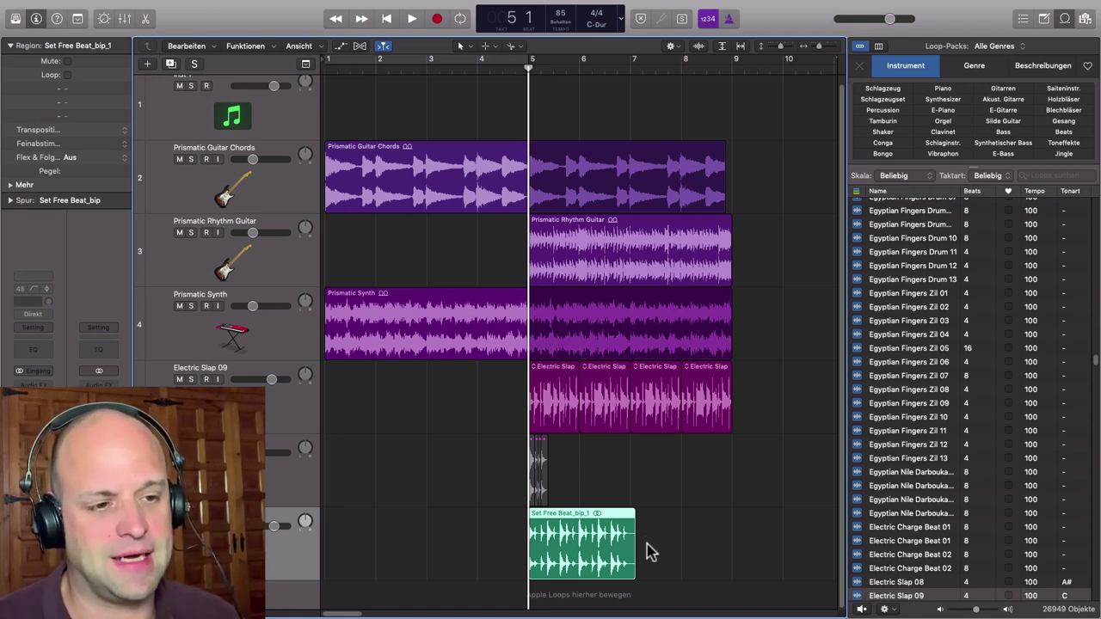
pyautogui.press('super+Right')
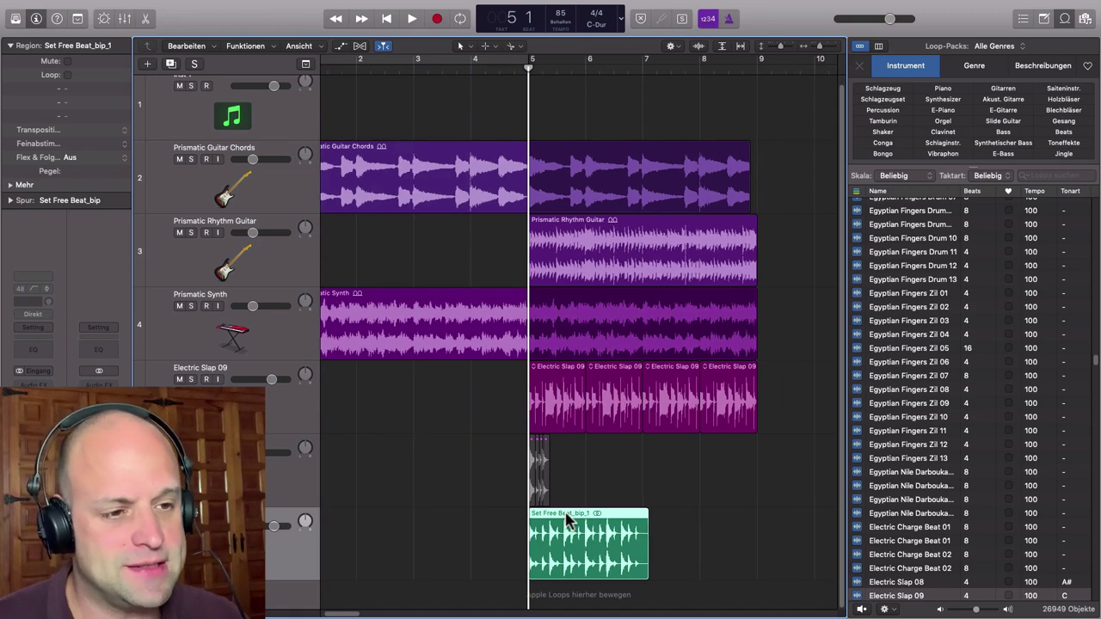
pyautogui.click(670, 69)
pyautogui.press('super+Right')
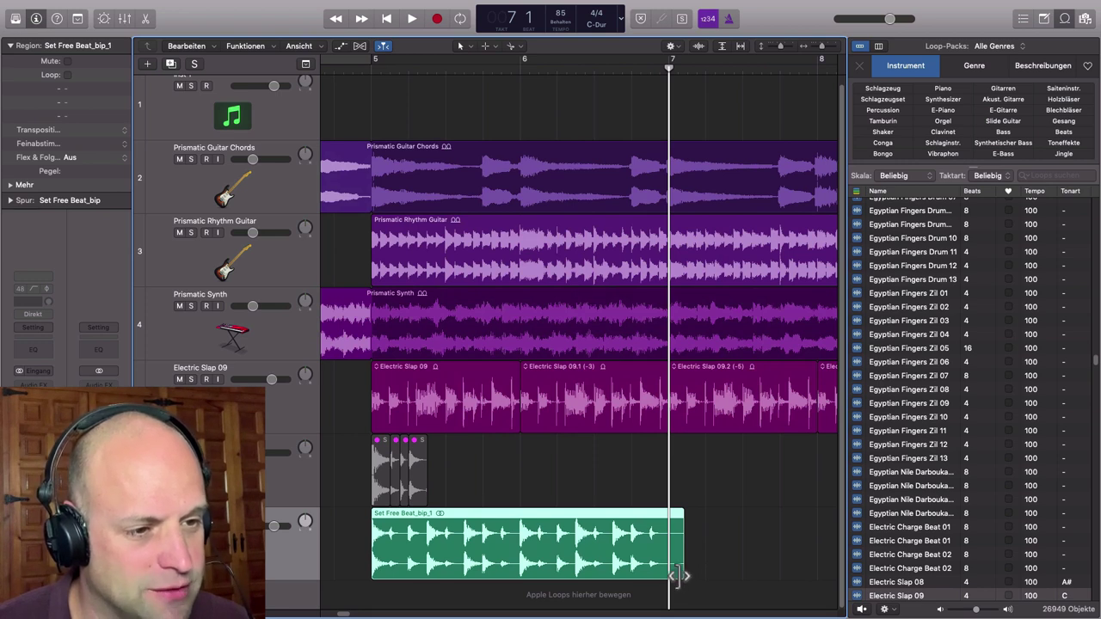
pyautogui.moveTo(681, 575); pyautogui.dragTo(669, 572)
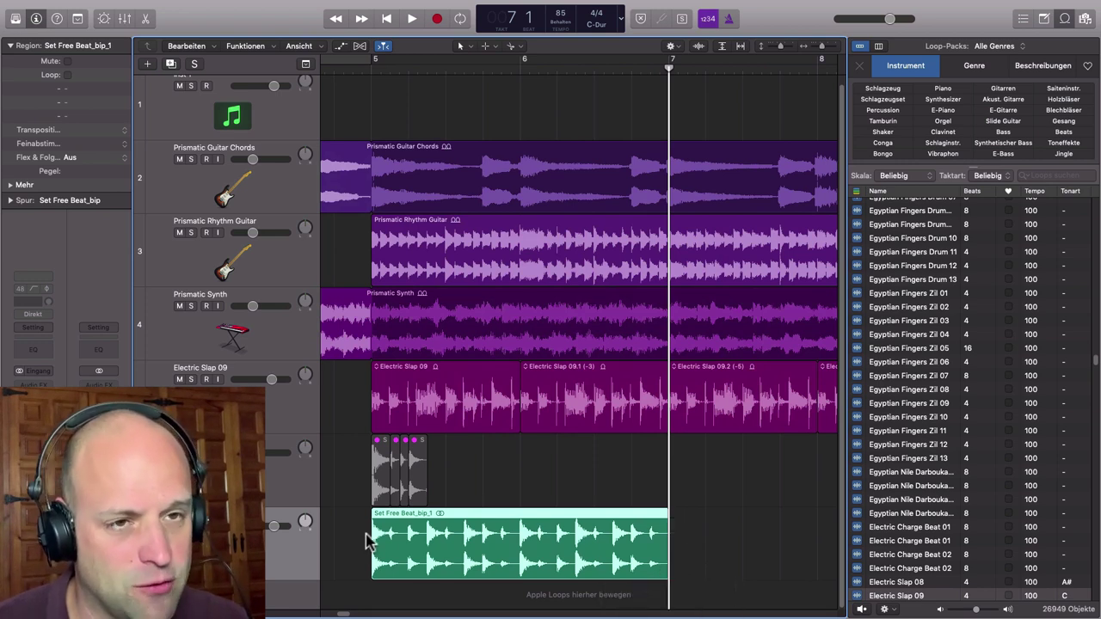
# - Turn on cycle mode and set the cycle range from bar 5 to bar 7
pyautogui.click(374, 69)
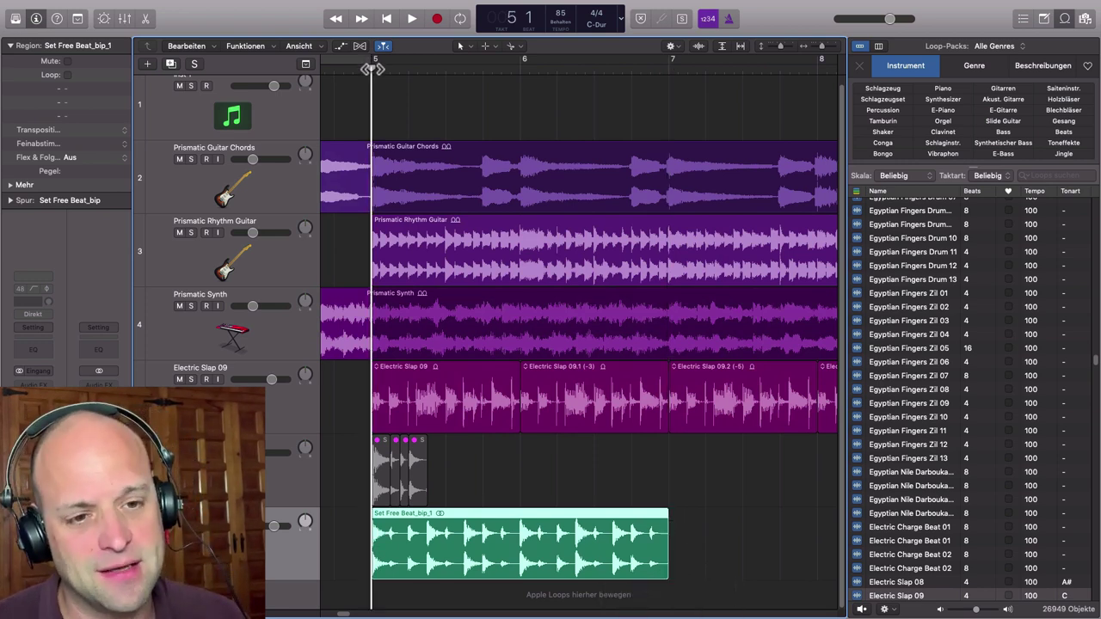
pyautogui.click(670, 68)
pyautogui.press('c')
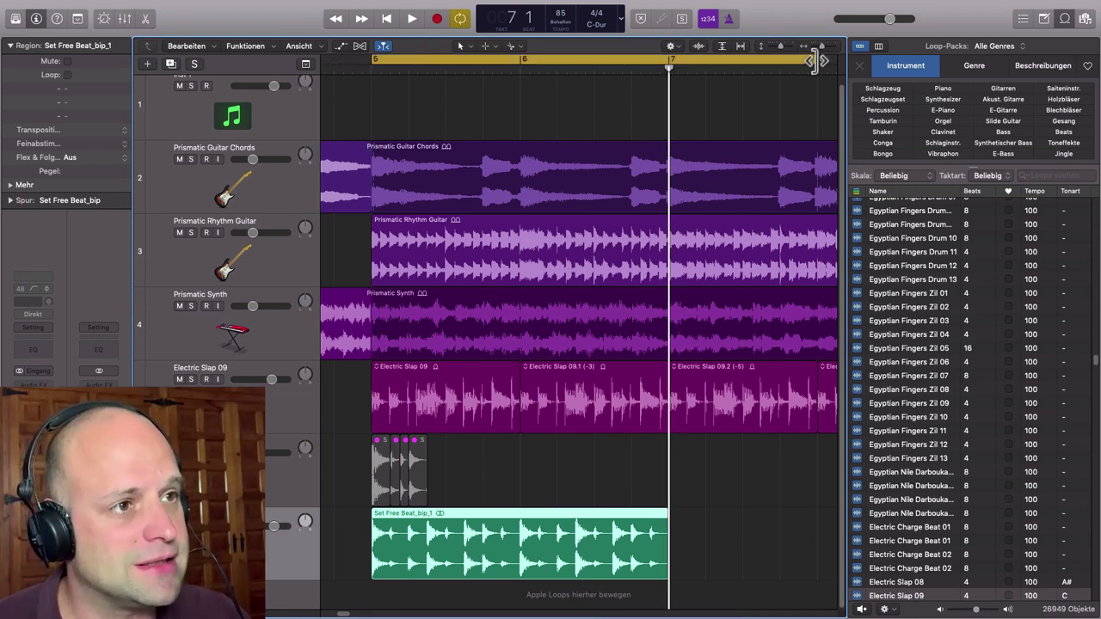
pyautogui.moveTo(819, 58); pyautogui.dragTo(670, 108)
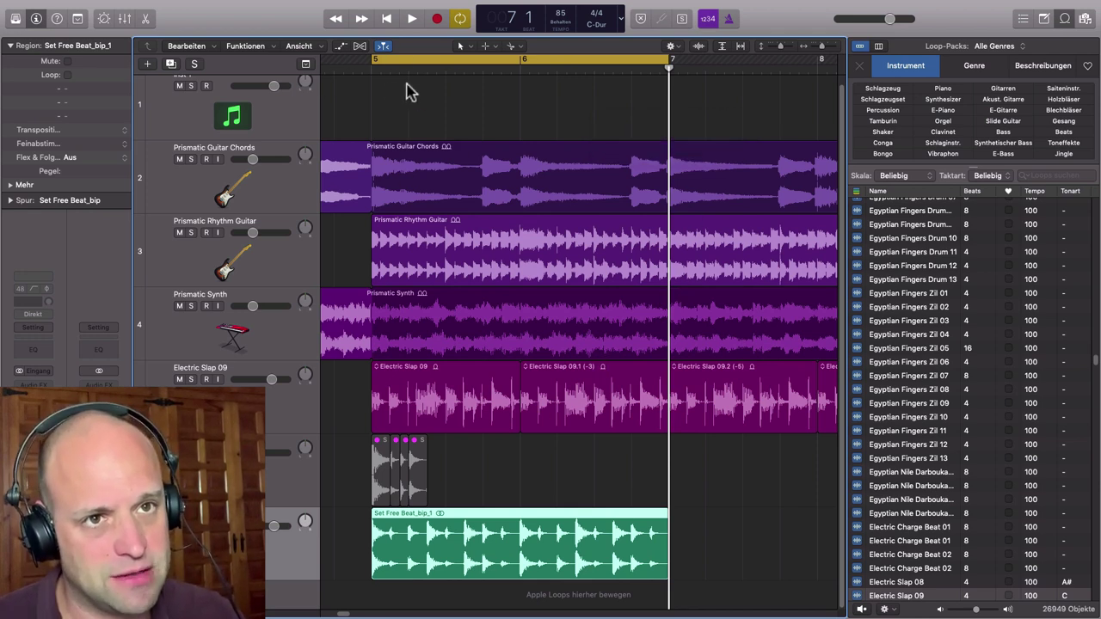
# - Play the cycled section, solo the bounced drum region to hear it alone, and stop playback
pyautogui.press('space')
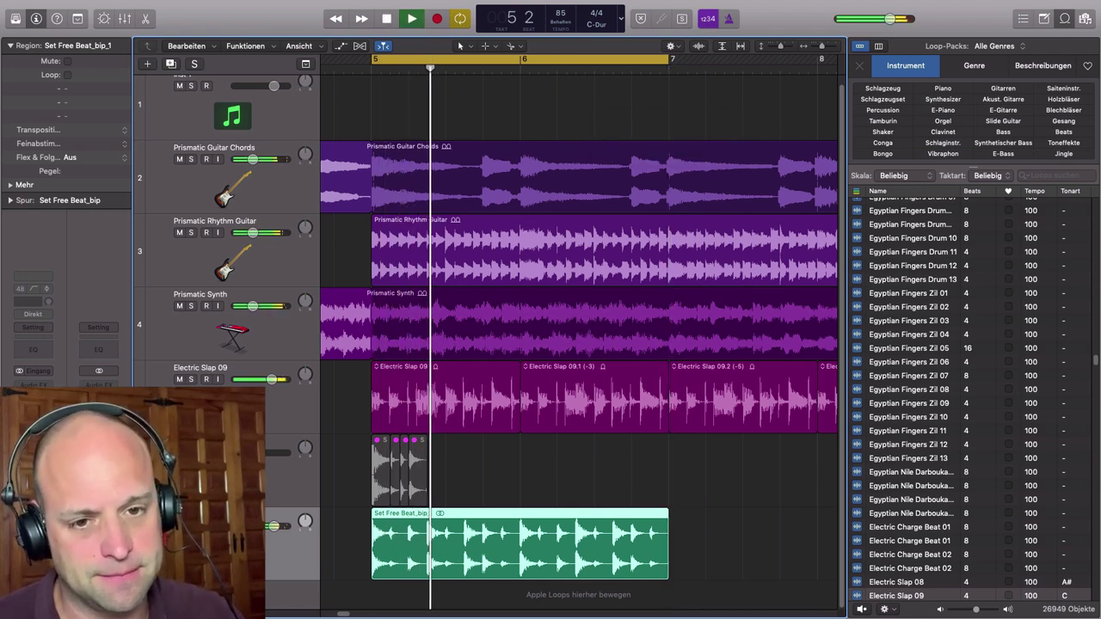
pyautogui.press('s')
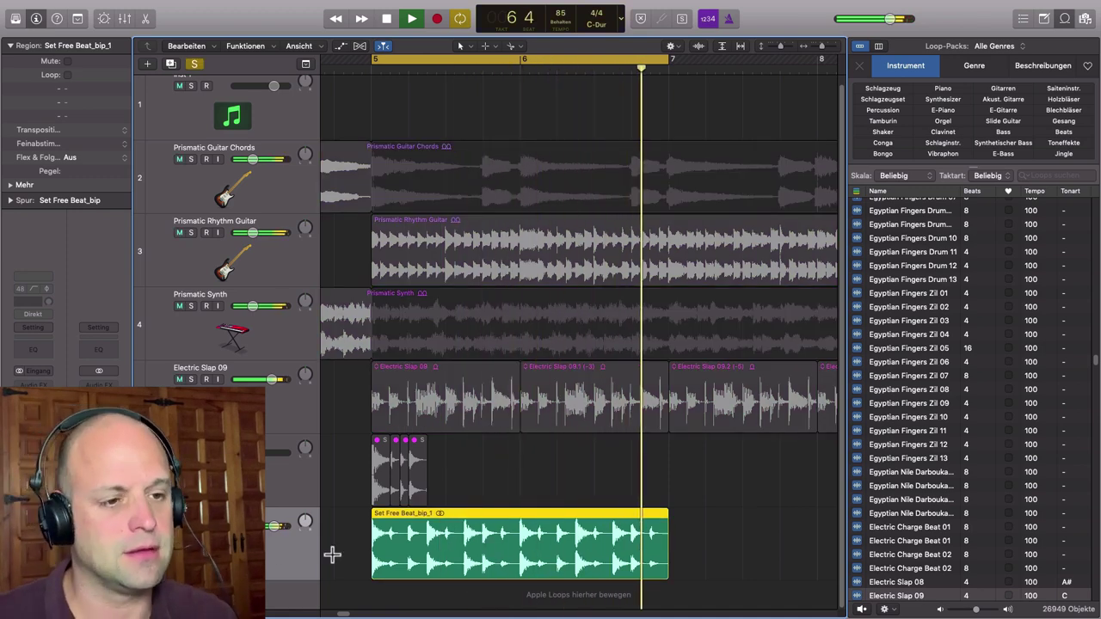
pyautogui.press('space')
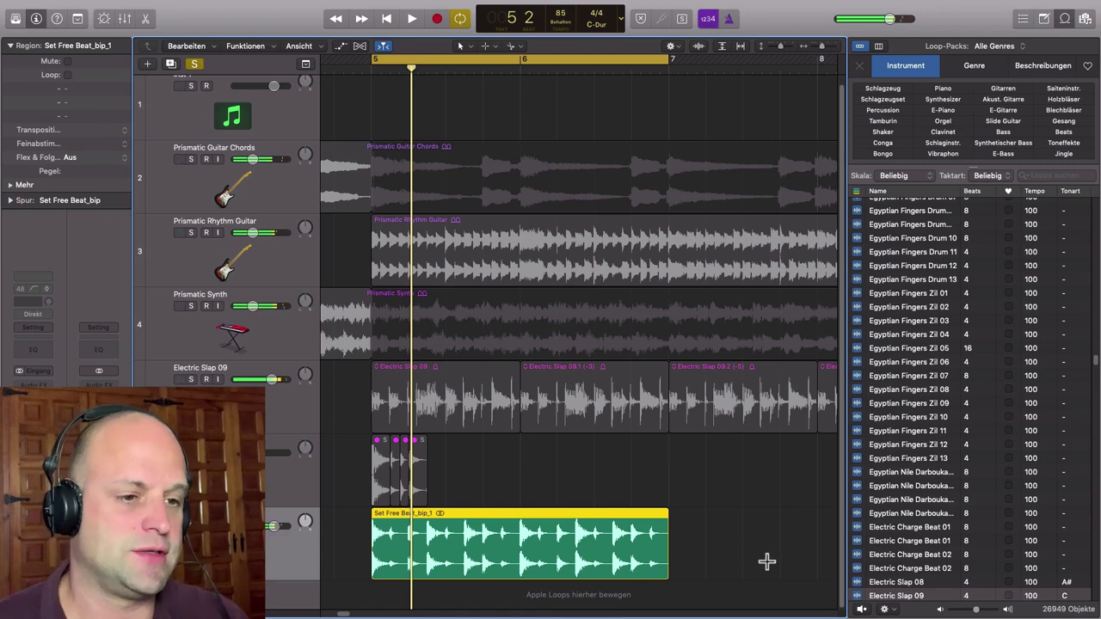
# - Send the bounced two-bar drum region to the loop browser to add it to the Apple Loops library
pyautogui.keyDown('ctrl'); pyautogui.keyDown('alt'); pyautogui.click(698, 554); pyautogui.keyUp('alt'); pyautogui.keyUp('ctrl')
pyautogui.scroll(-2, 698, 554)
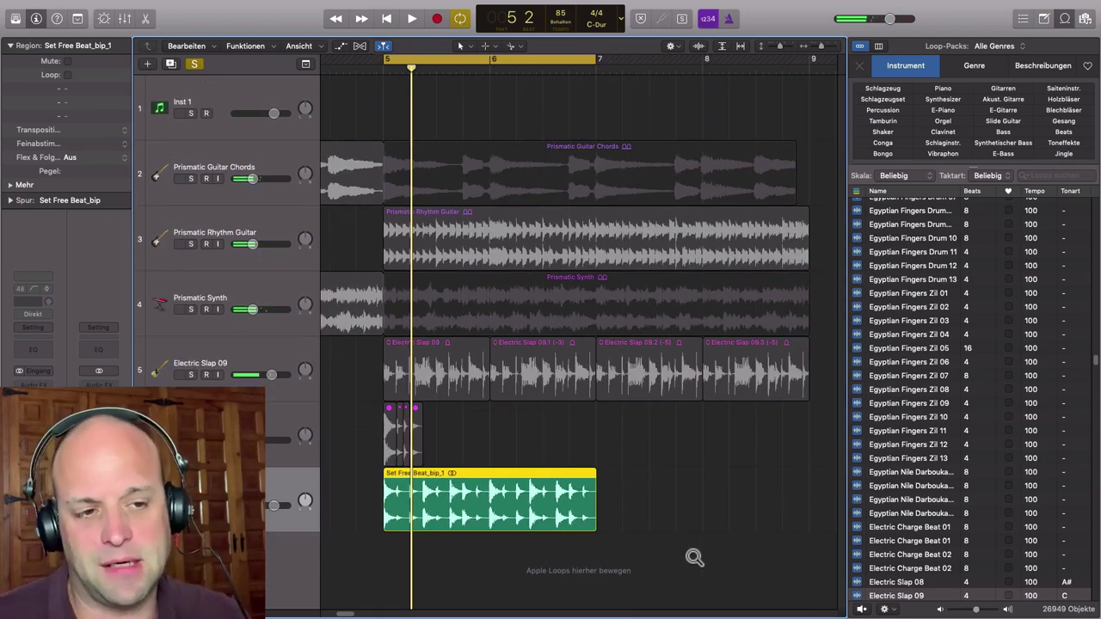
pyautogui.click(649, 503)
pyautogui.click(504, 480)
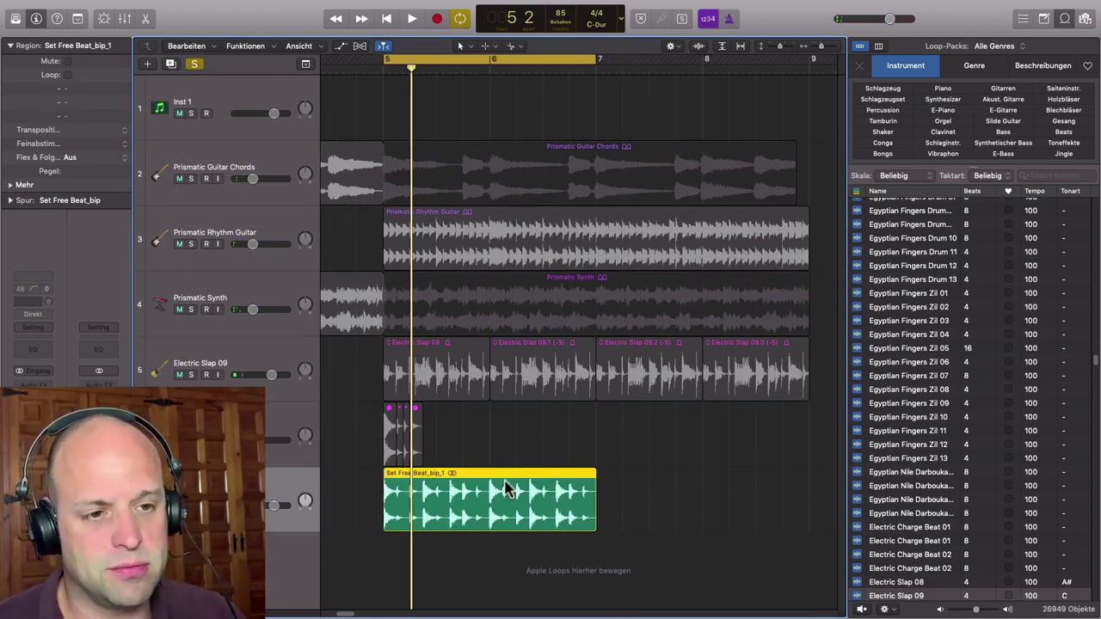
pyautogui.moveTo(487, 476); pyautogui.dragTo(931, 114)
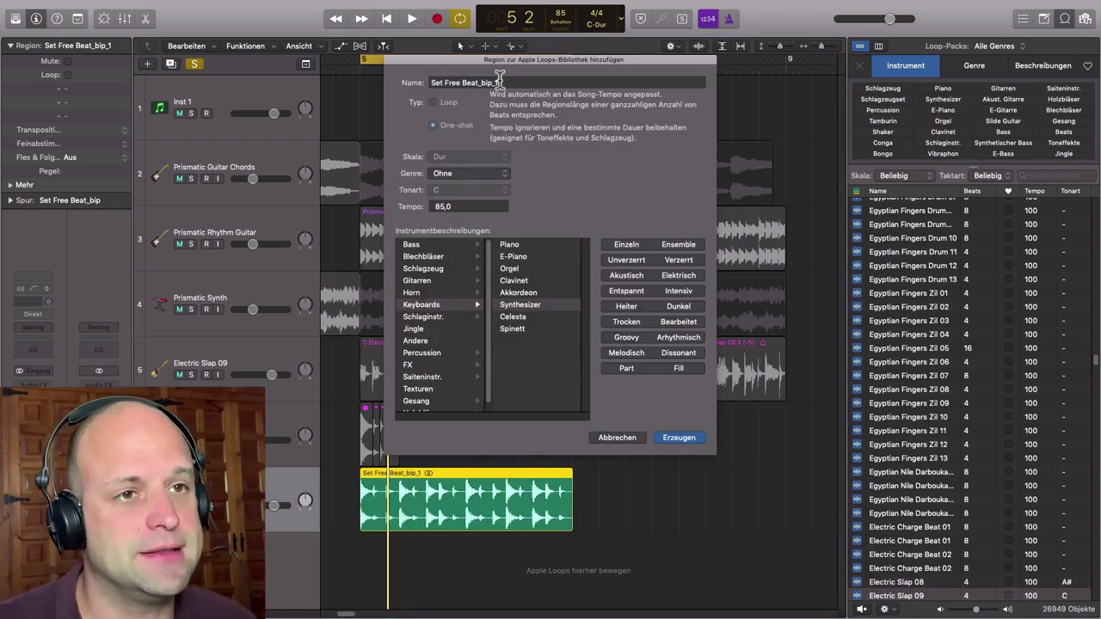
# - Name the new Apple Loop with the creator's first name followed by "Superloop", and create it in the library
pyautogui.moveTo(506, 83); pyautogui.dragTo(429, 81)
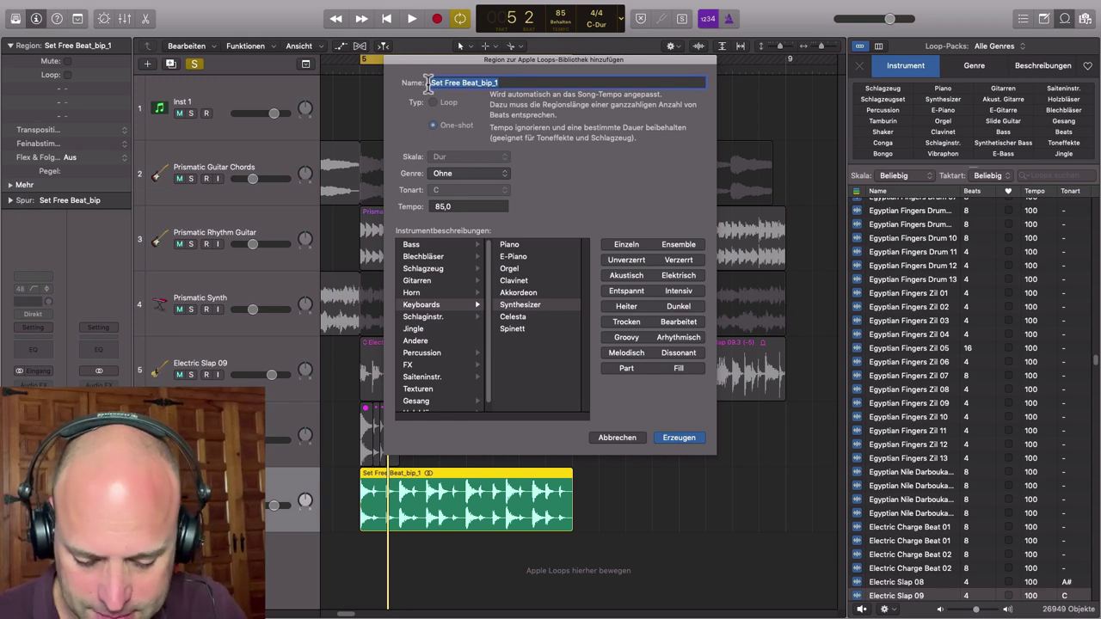
pyautogui.write('Martin Superloop')
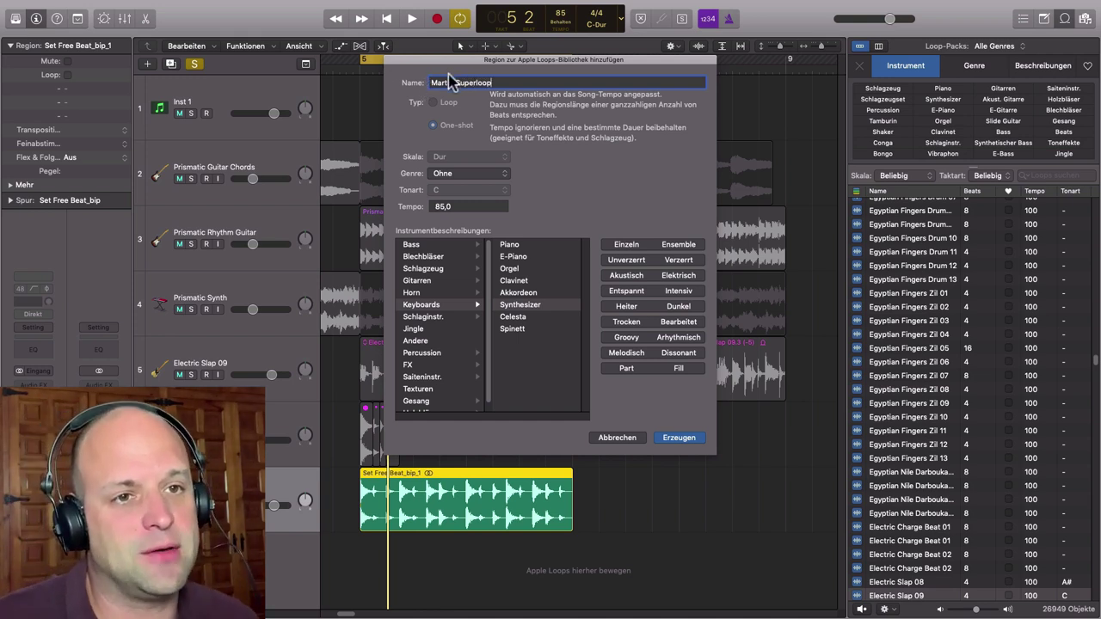
pyautogui.click(504, 178)
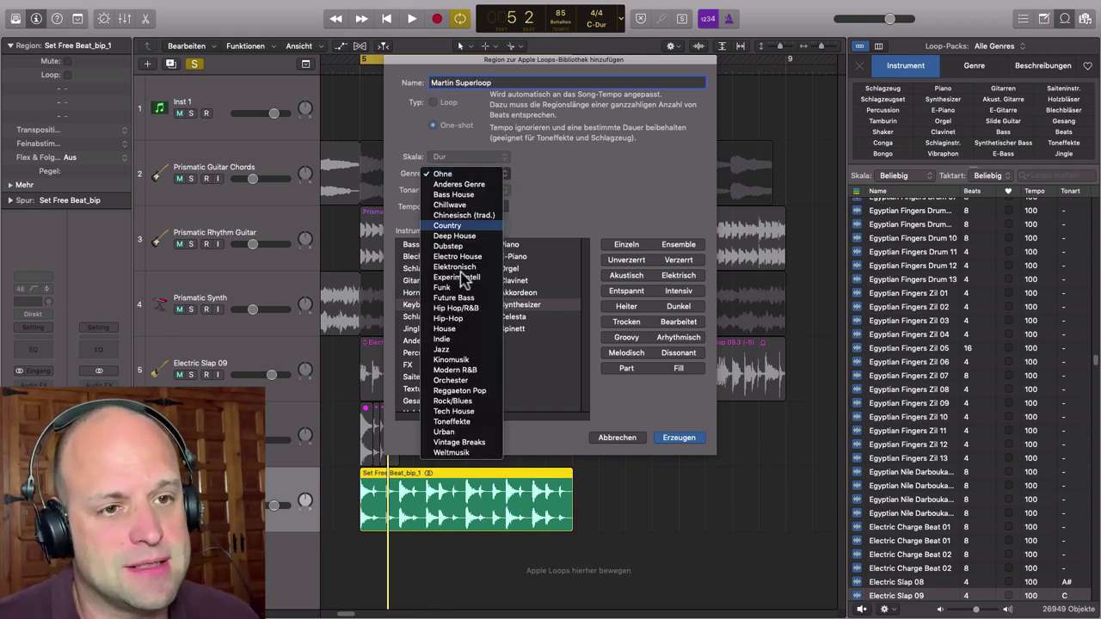
pyautogui.click(598, 183)
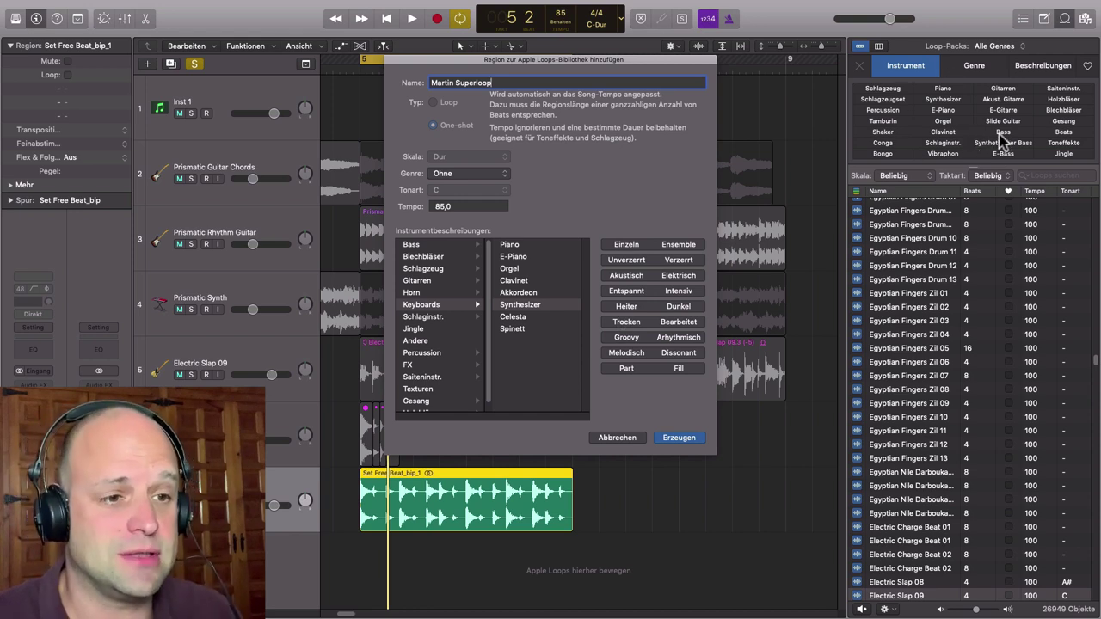
pyautogui.click(678, 438)
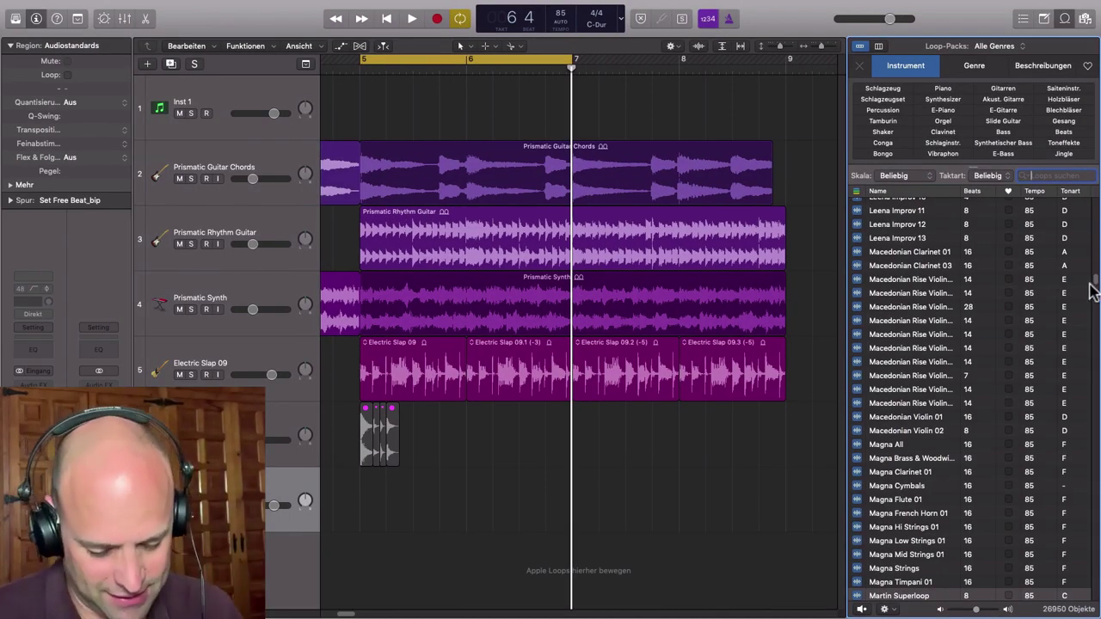
# - Find the new Superloop in the loop library and place it at bar 5 on a new track below the others
pyautogui.write('martin')
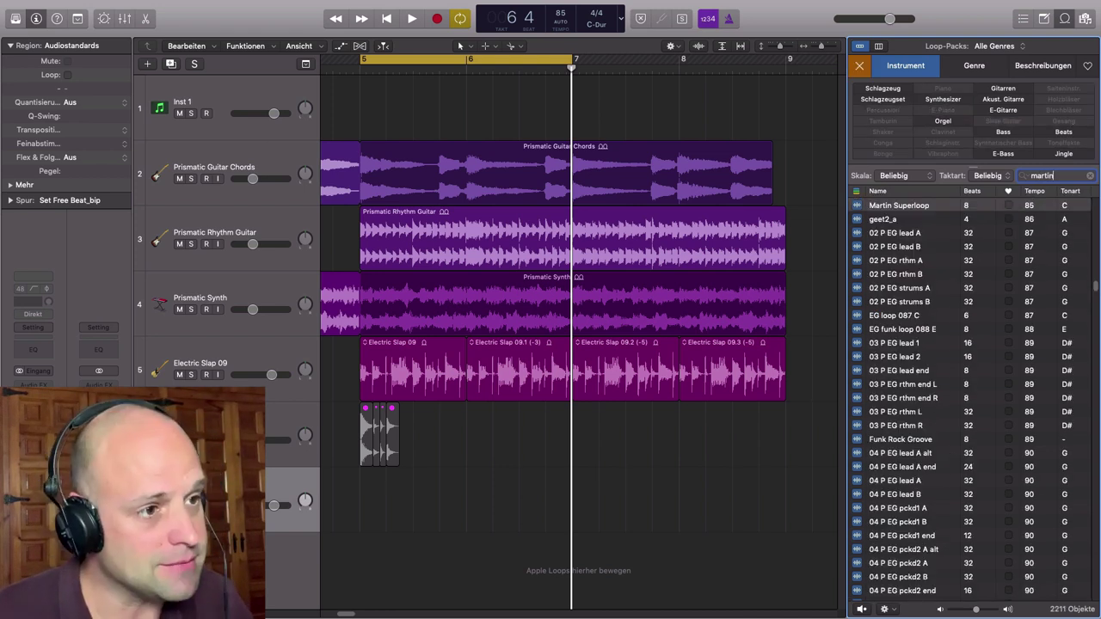
pyautogui.write(' su')
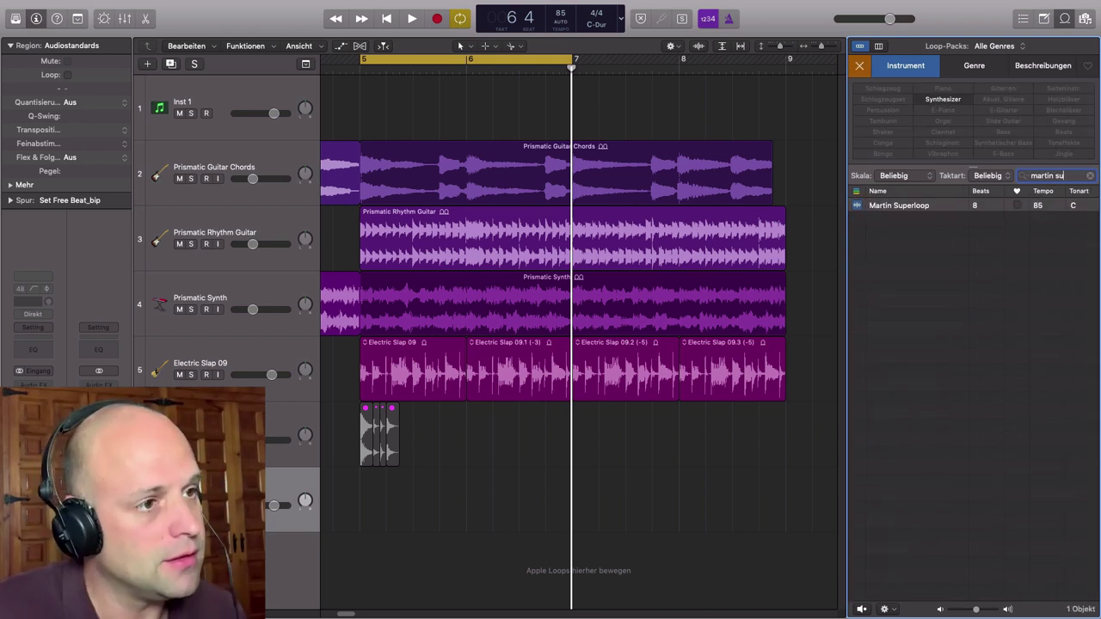
pyautogui.click(861, 210)
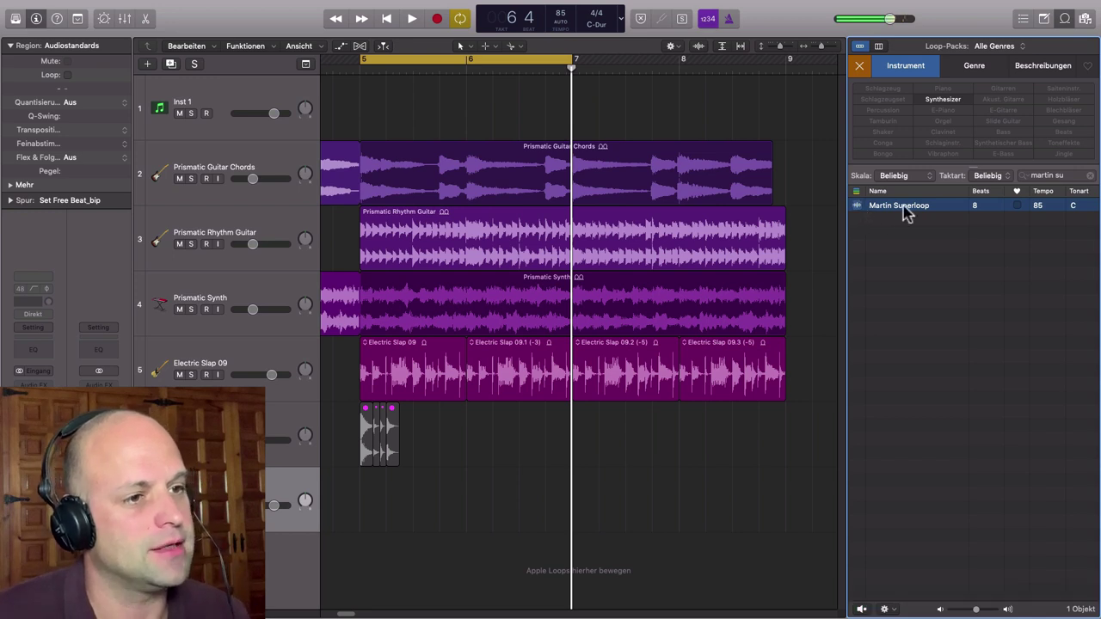
pyautogui.moveTo(905, 211); pyautogui.dragTo(365, 560)
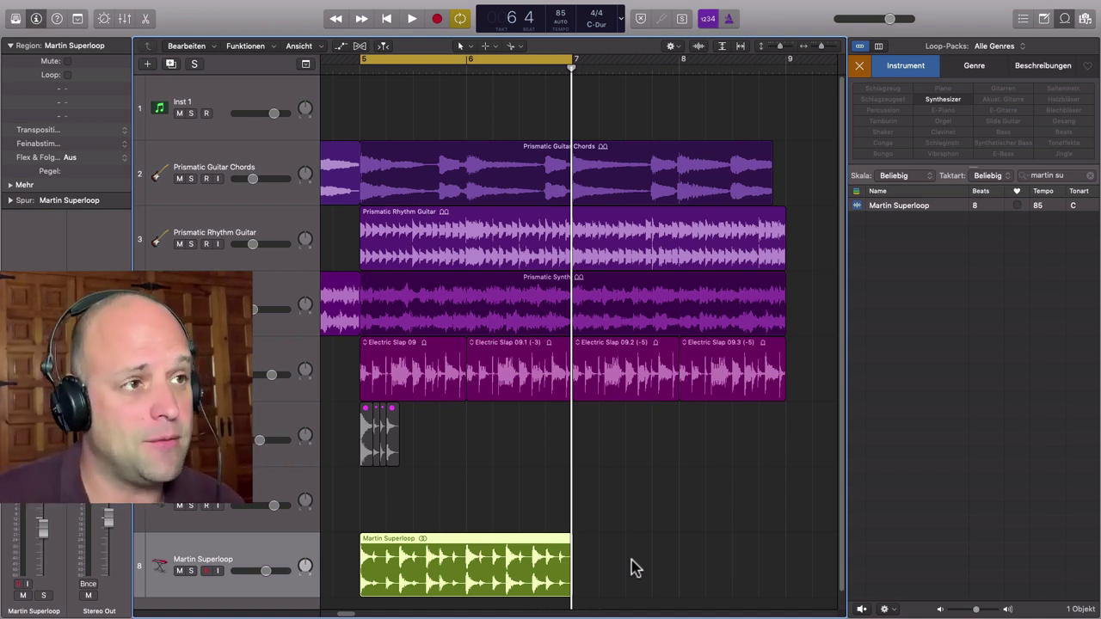
pyautogui.click(668, 528)
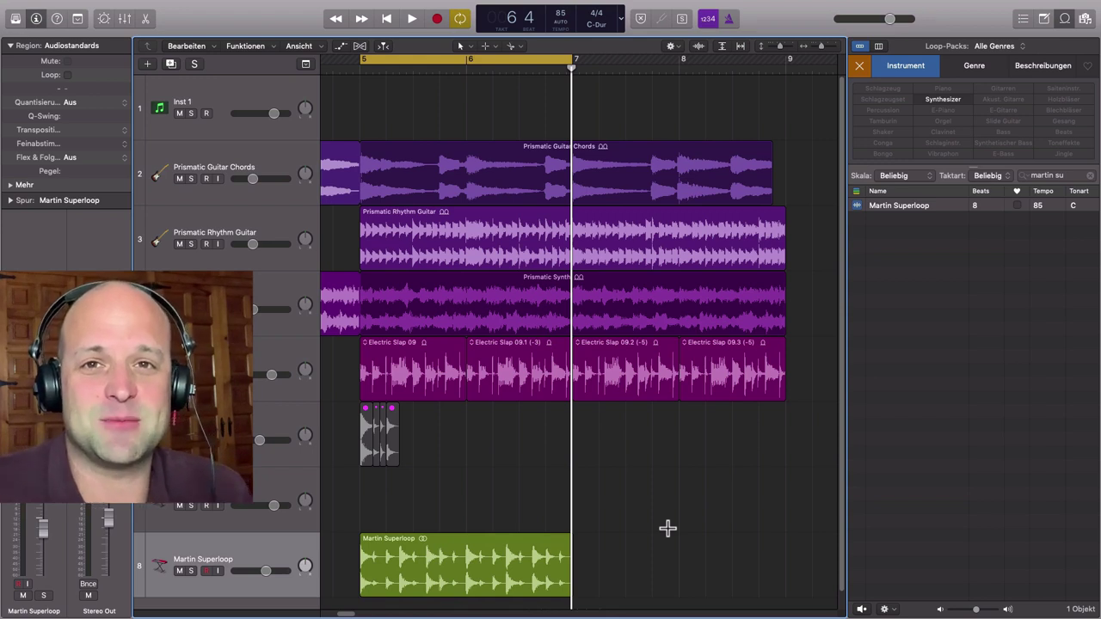